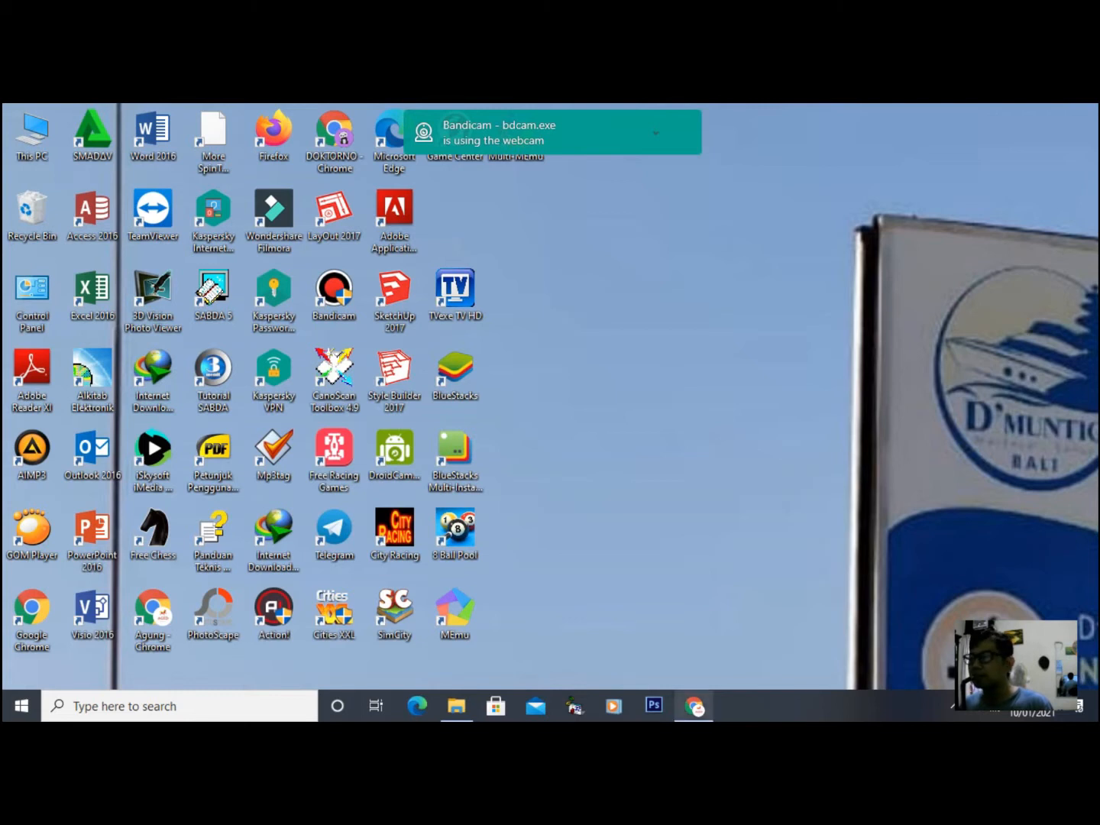
- Restore the Chrome window showing the Jurnal Ringkasan Bisnis dashboard
click(695, 706)
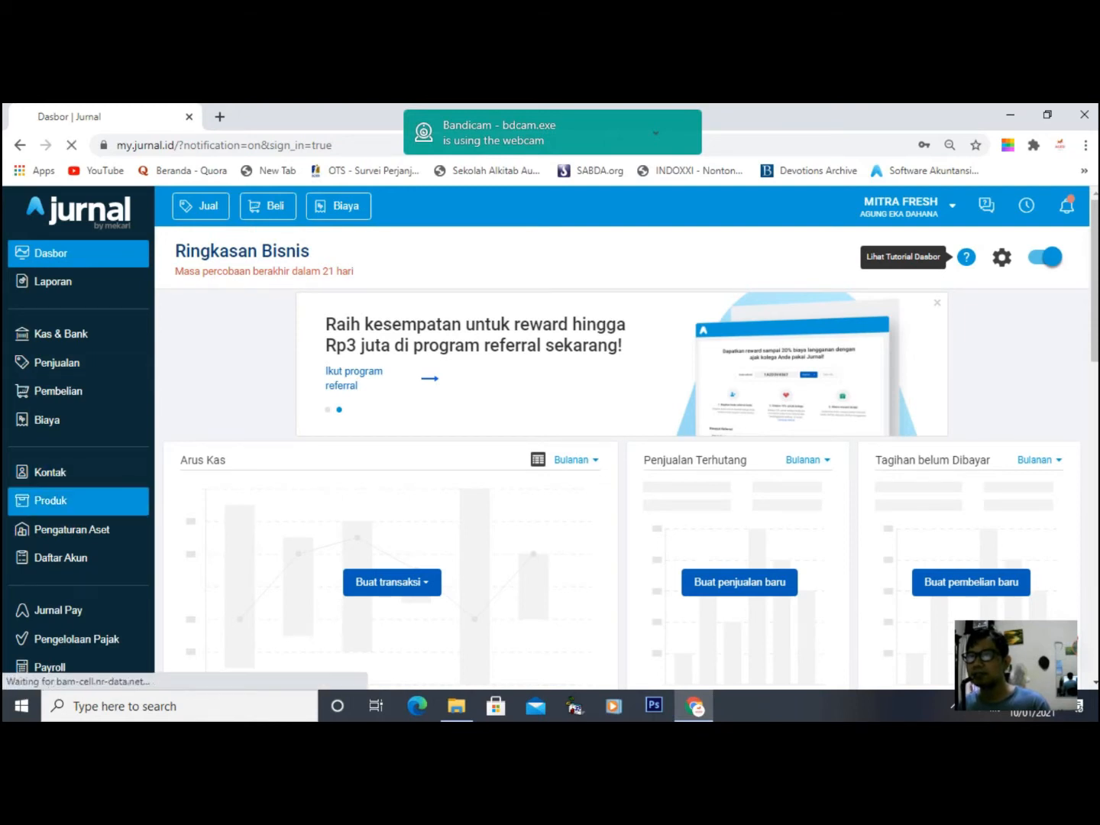
- Browse the Produk list of products and services, then go to the Pembelian page
click(51, 500)
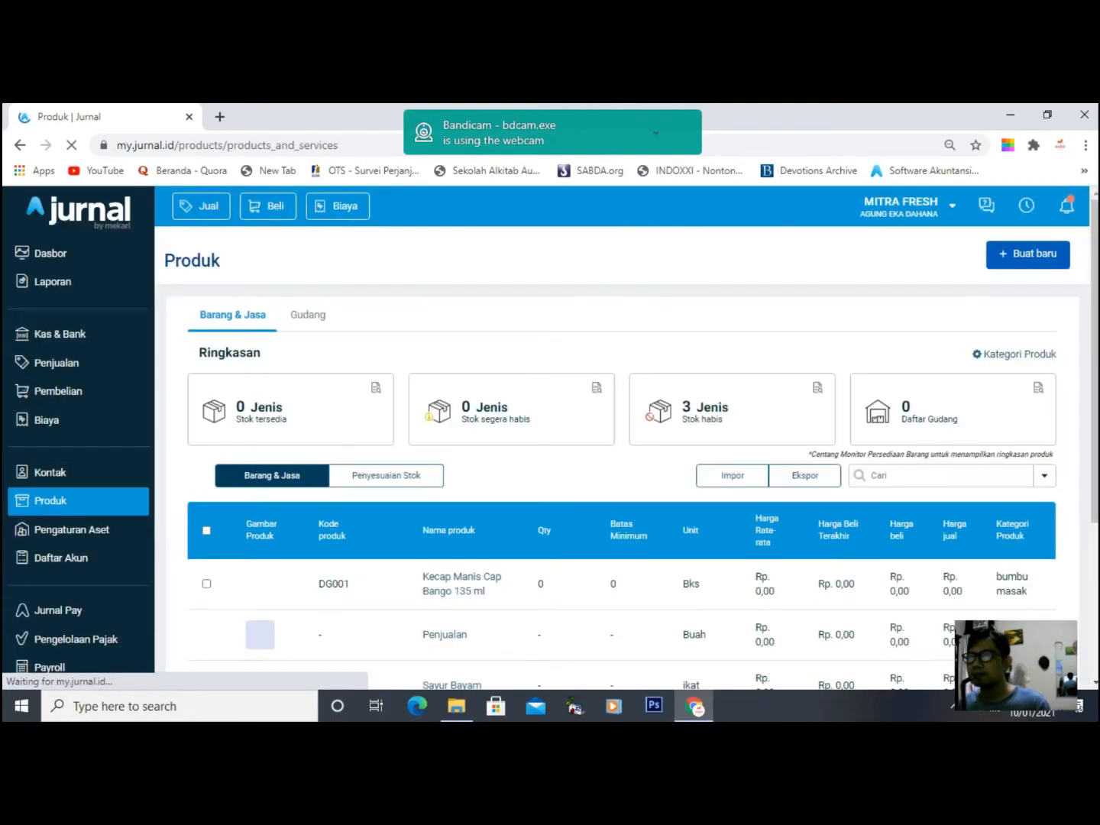
scroll(623, 457, down, 2)
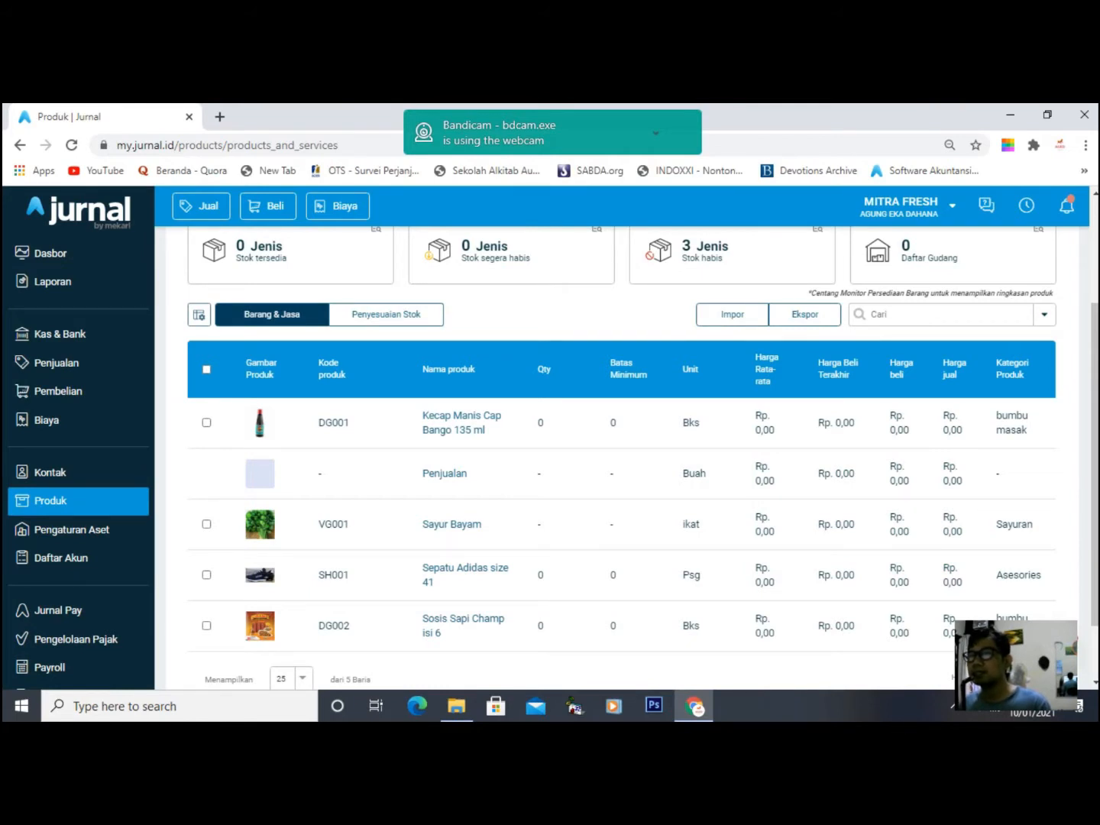
click(58, 392)
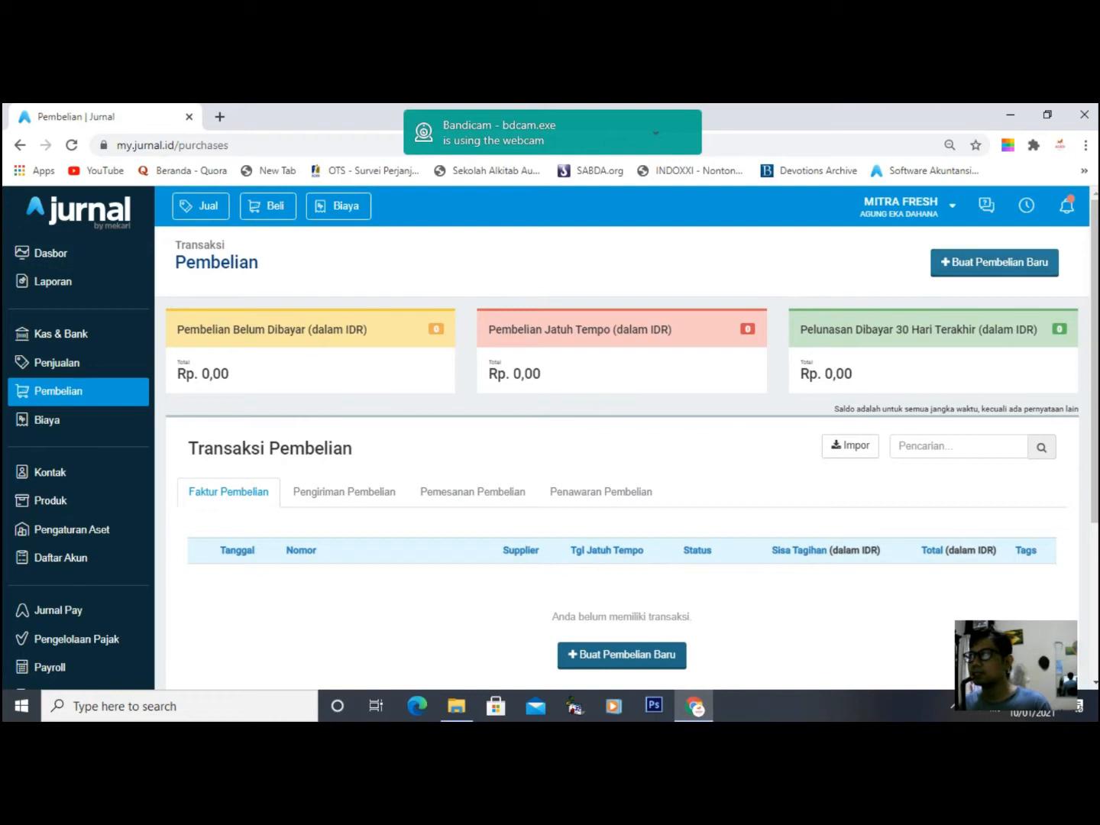
- Start a new Penagihan Pembelian and open Buat Kontak Baru from the Supplier field
click(994, 263)
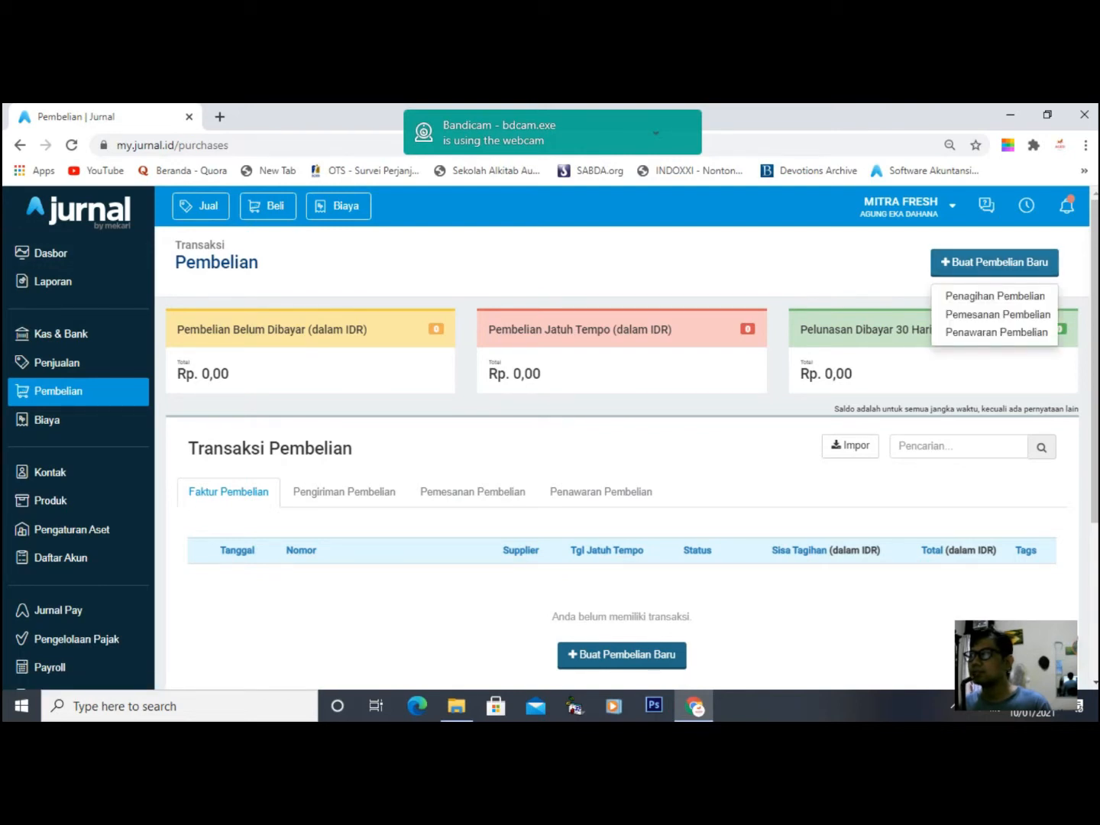
click(994, 296)
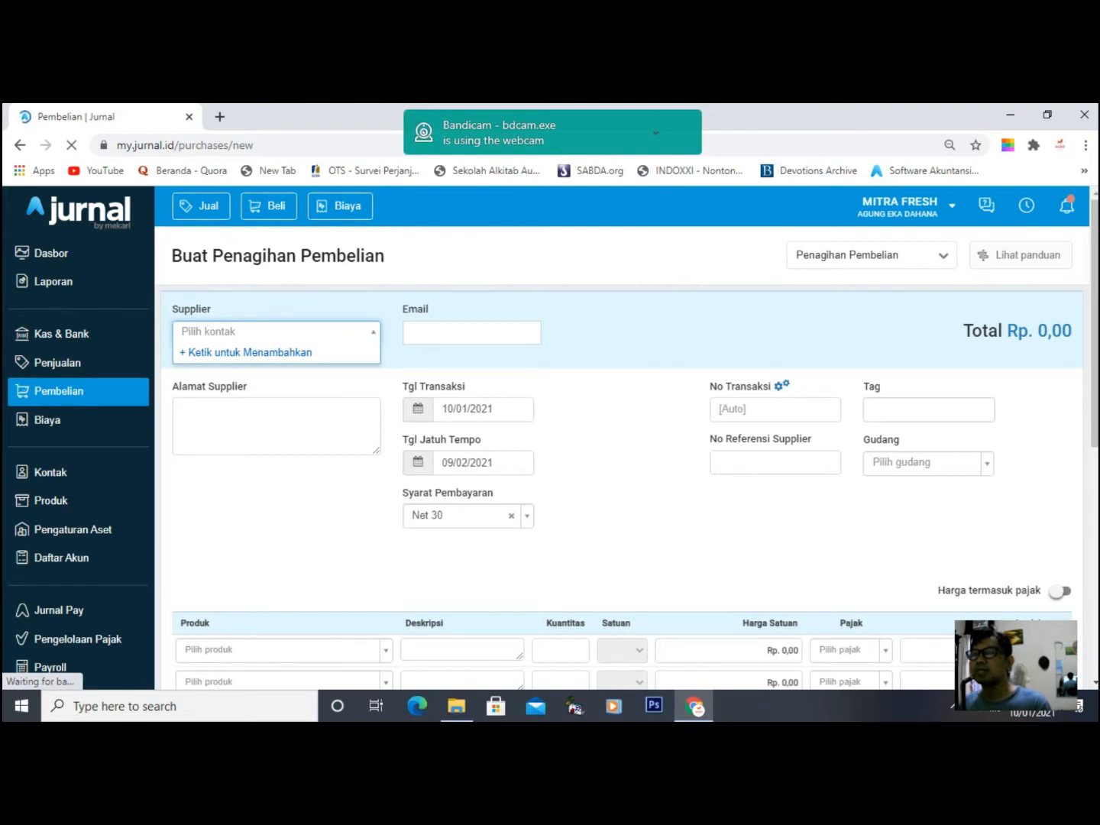
click(246, 353)
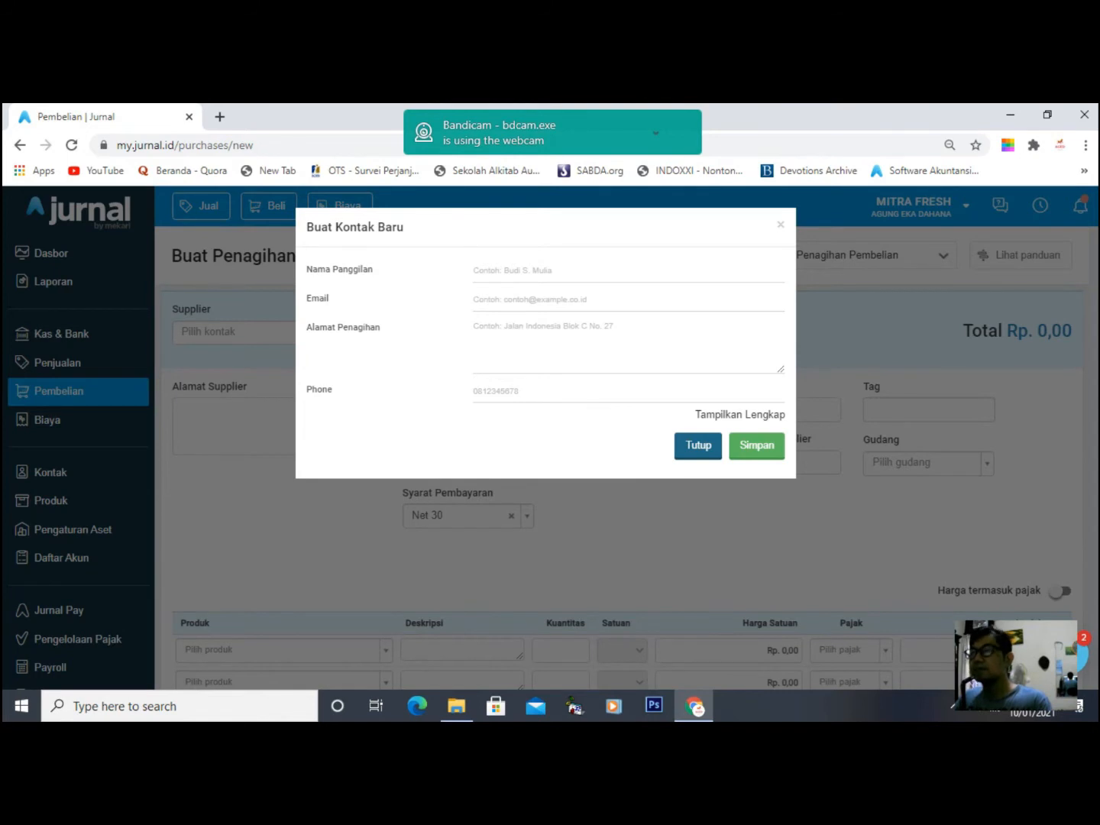
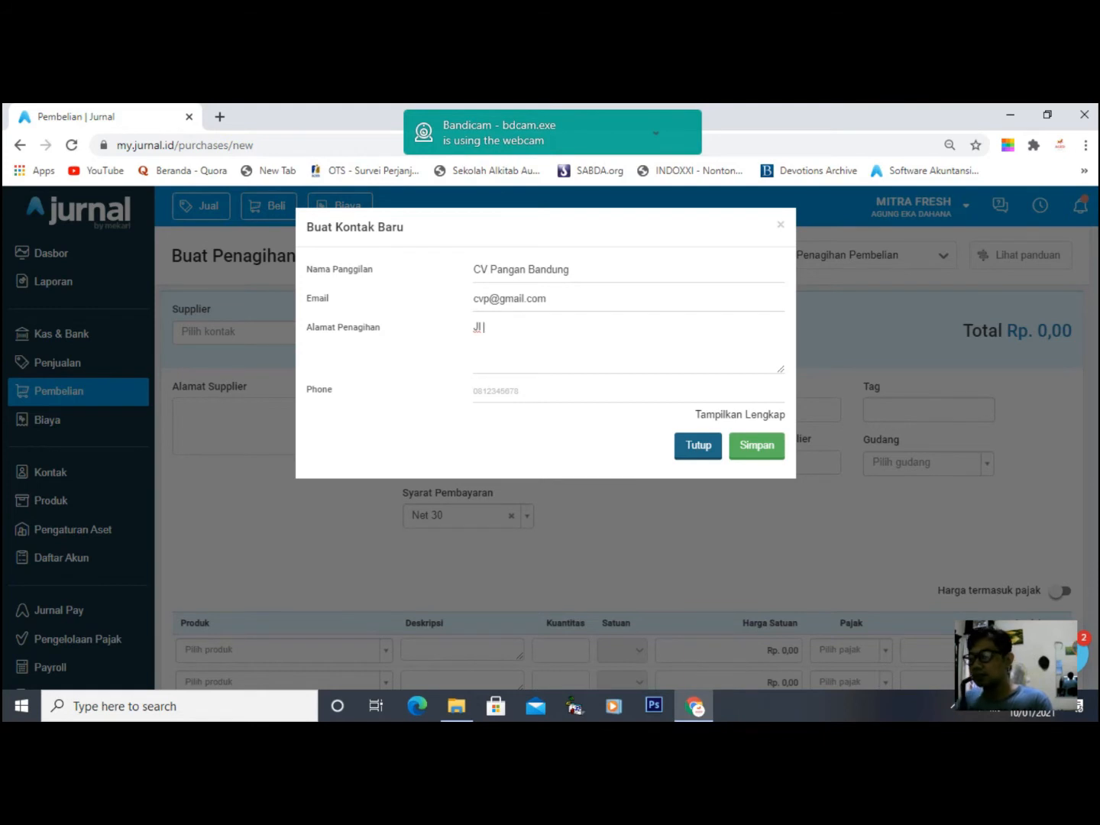
- Save supplier CV Pangan Bandung with its e-mail, billing address and phone number
key(BackSpace)
key(BackSpace)
key(BackSpace)
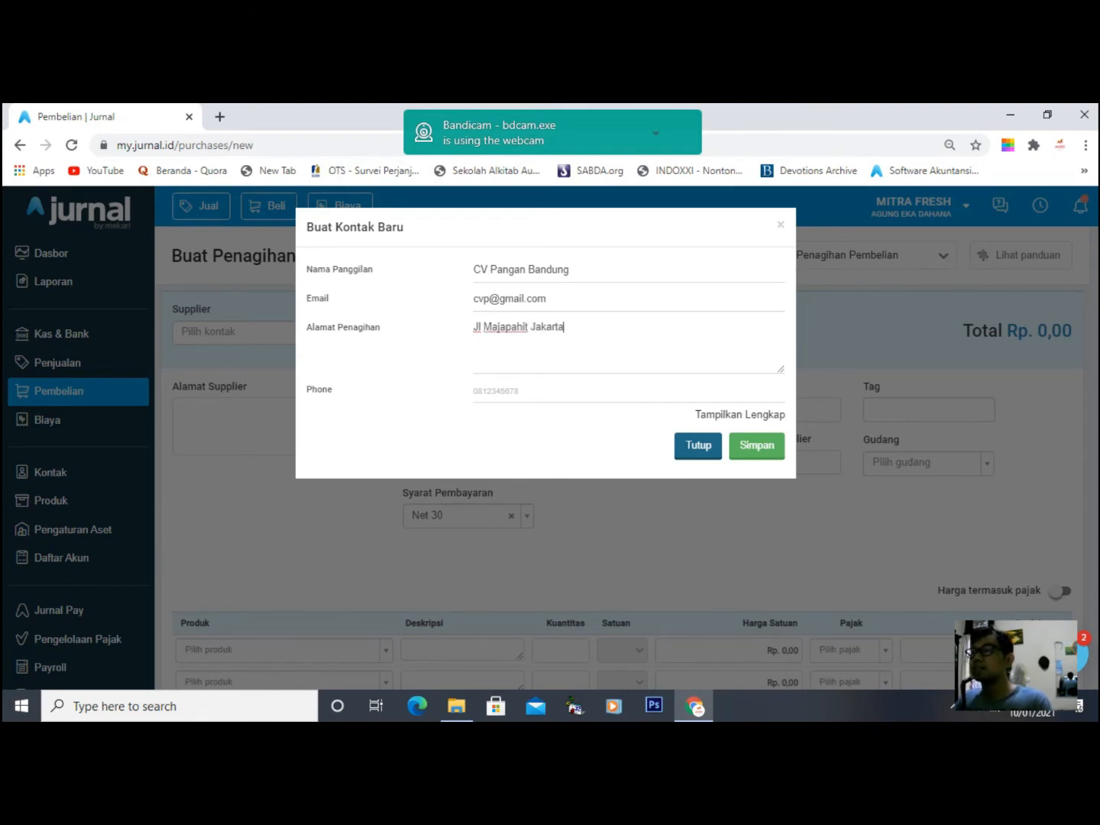
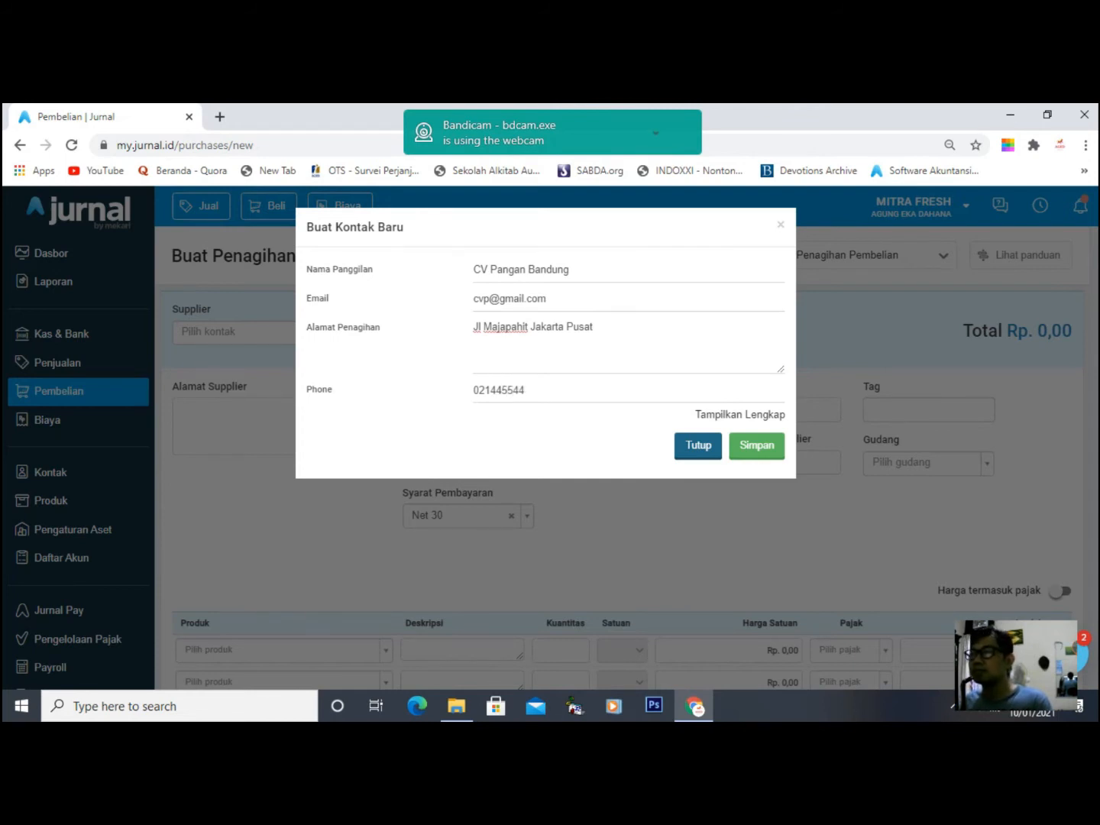
click(756, 445)
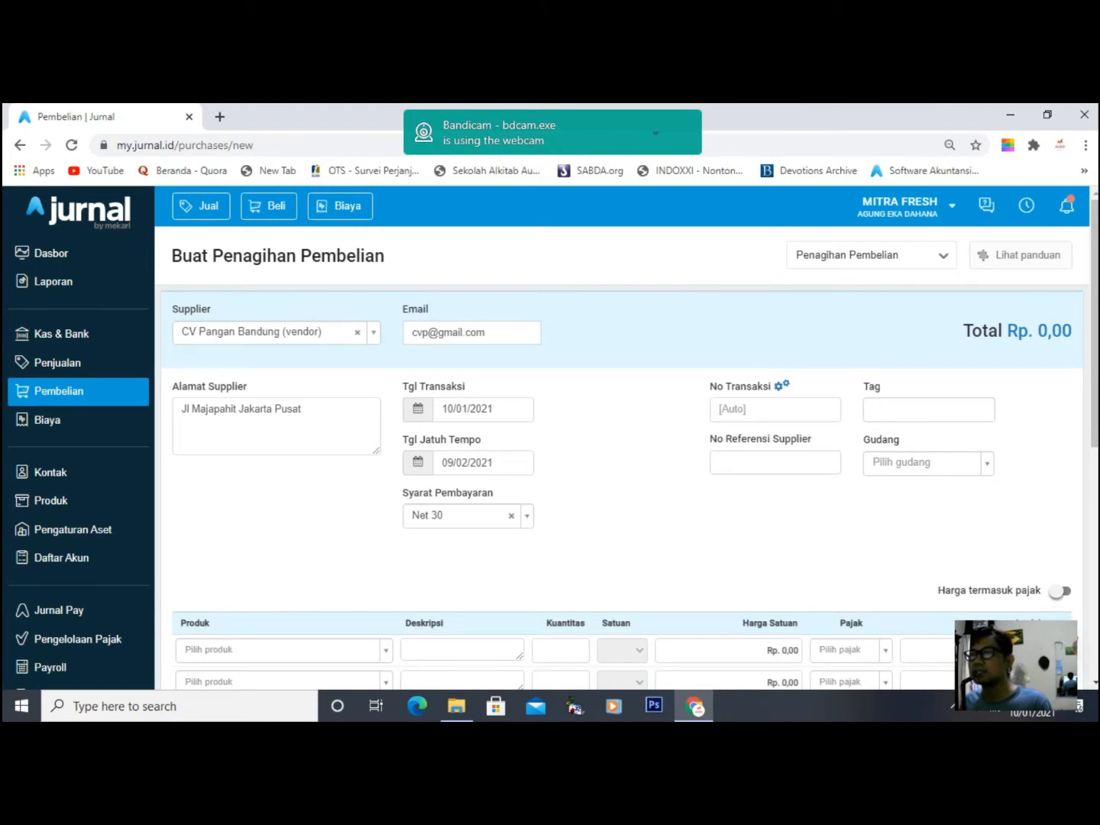
- Set the invoice transaction date to 2 January 2021
click(479, 410)
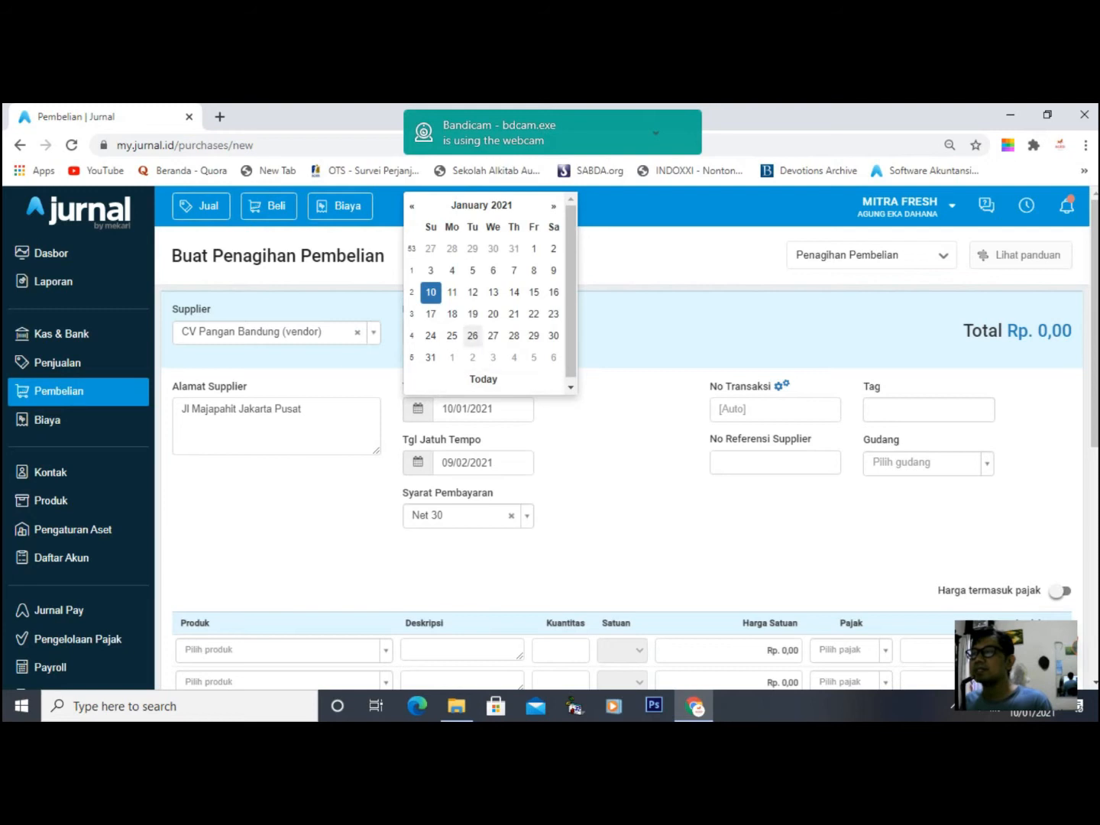
click(553, 248)
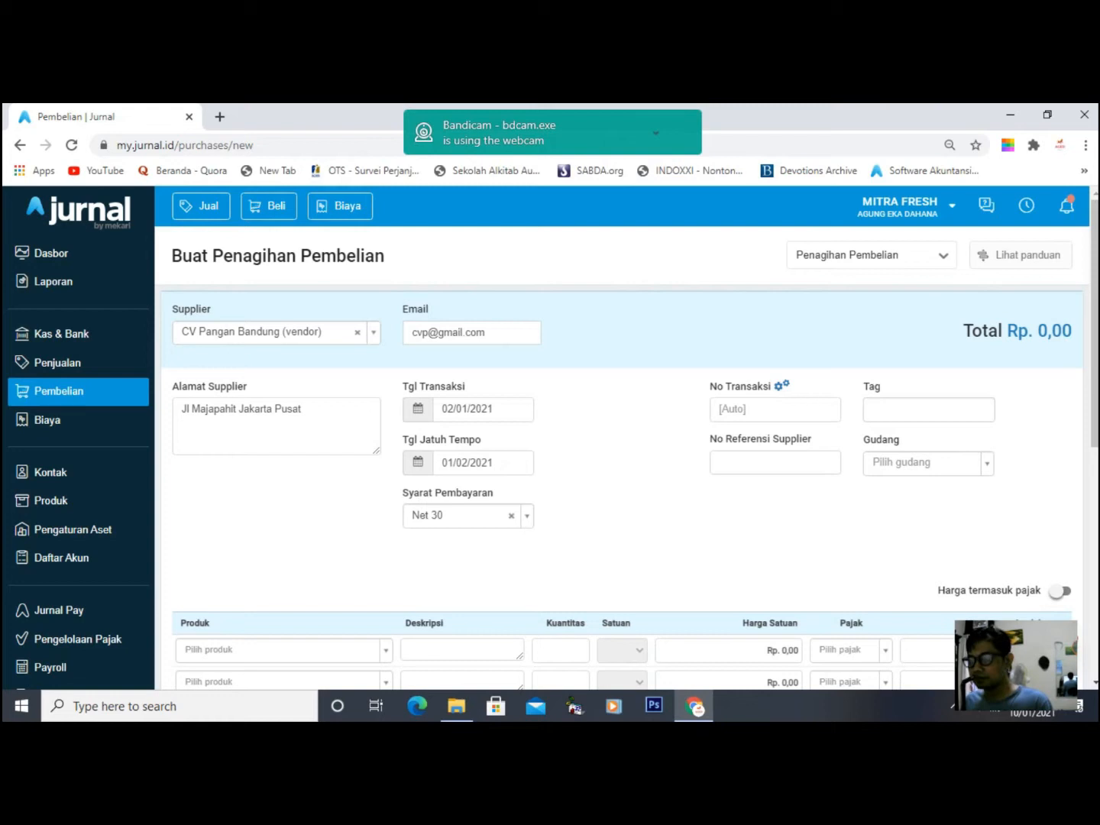
scroll(626, 458, down, 1)
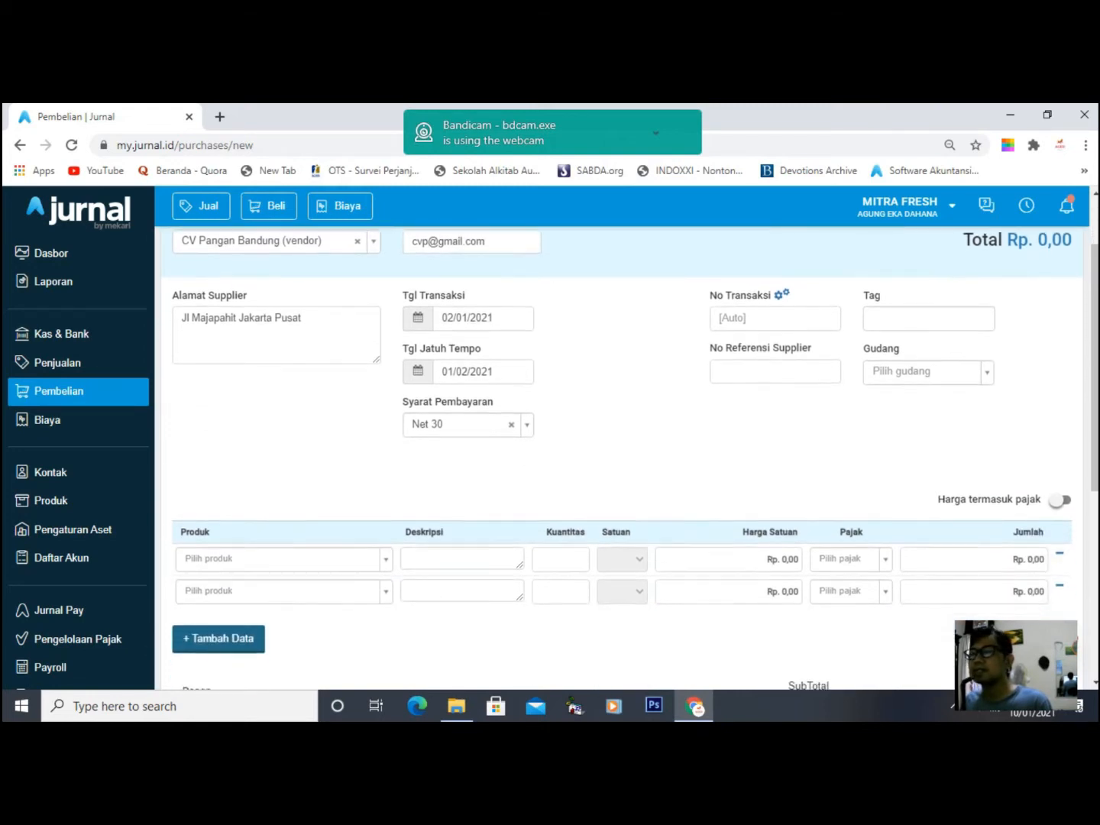
scroll(627, 457, down, 1)
- Add DG001 Kecap Manis Cap Bango 135 ml and DG002 Sosis Sapi Champ isi 6 as lines one and two
click(283, 489)
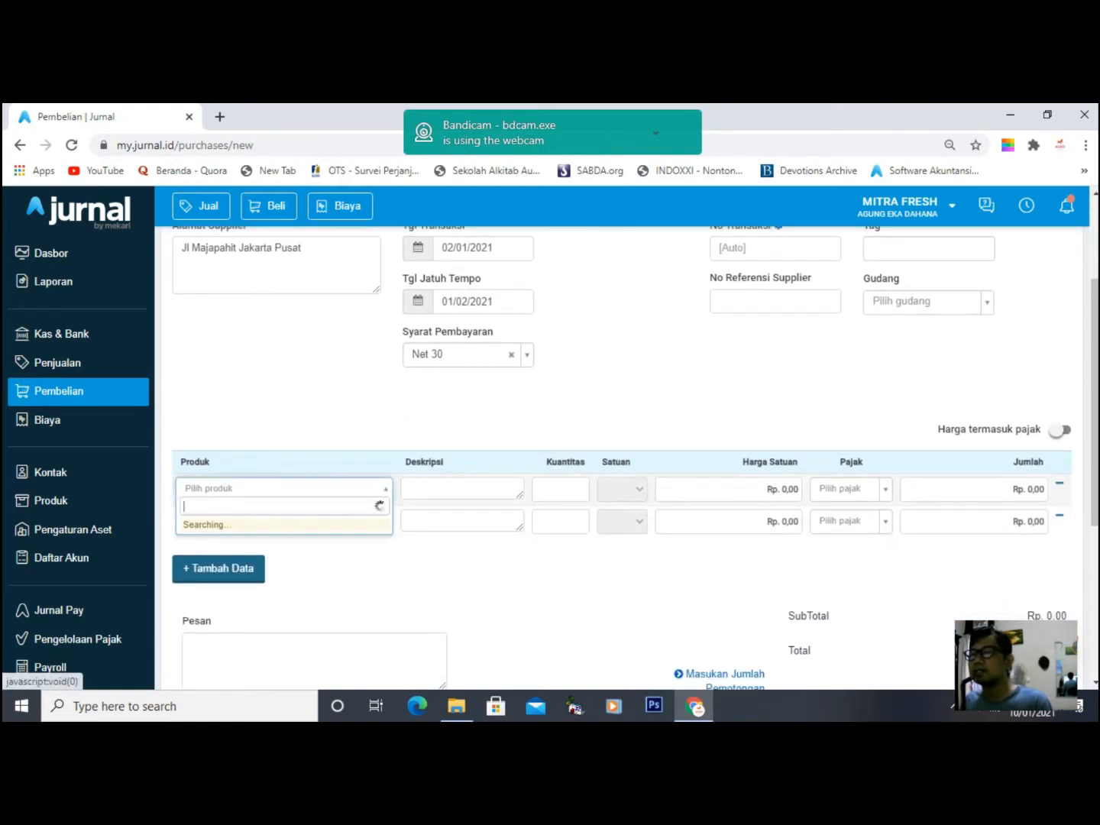
key(Down)
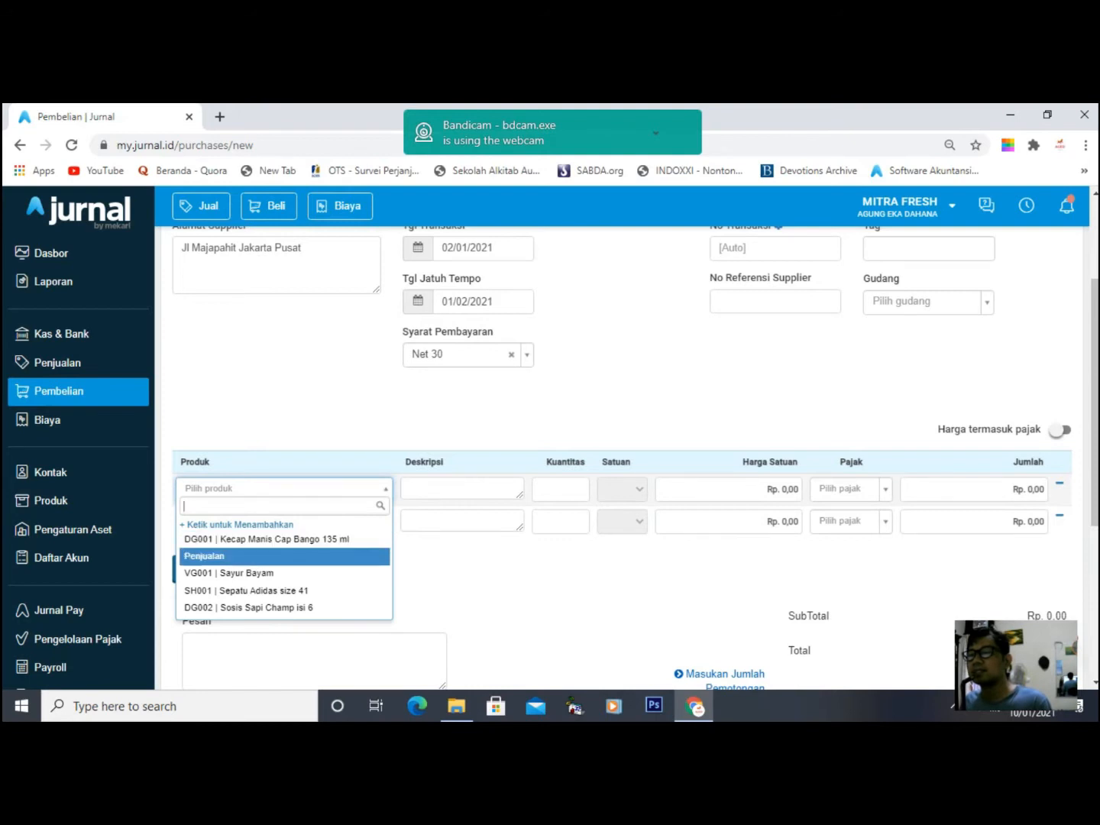
key(Down)
key(Up)
key(Up)
key(Return)
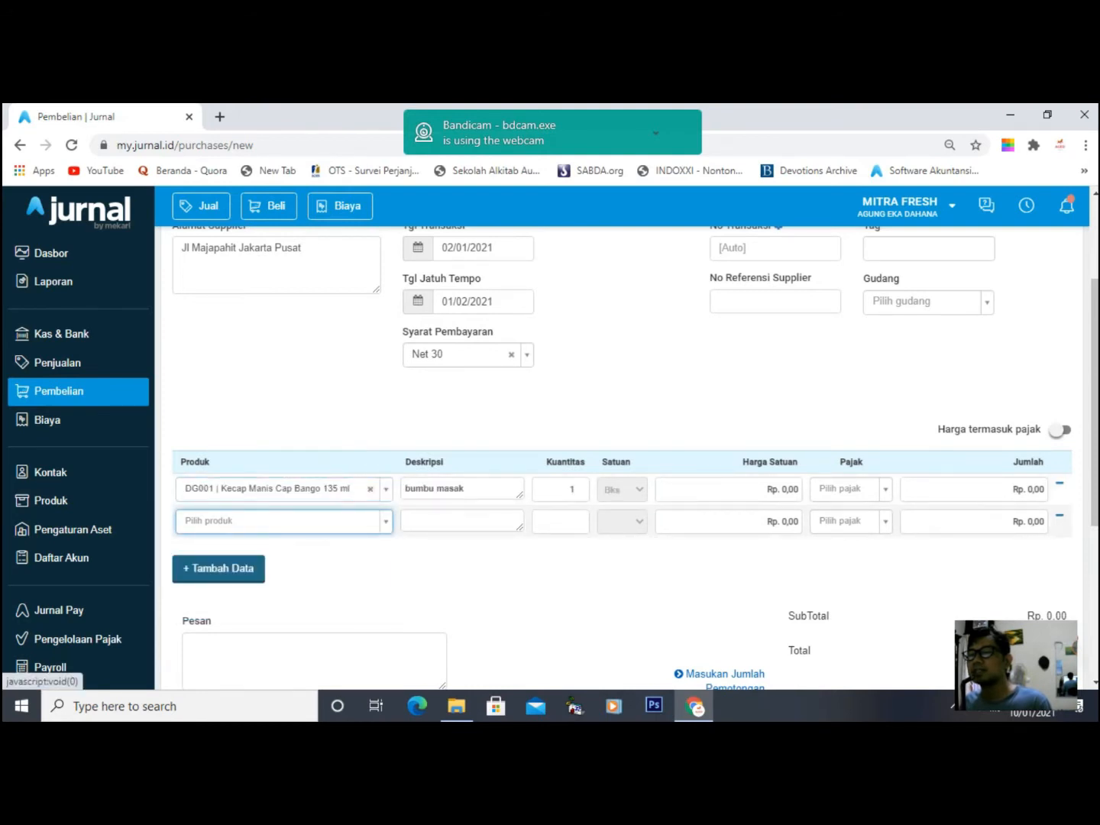
key(Down)
key(Down)
key(Down)
key(Down)
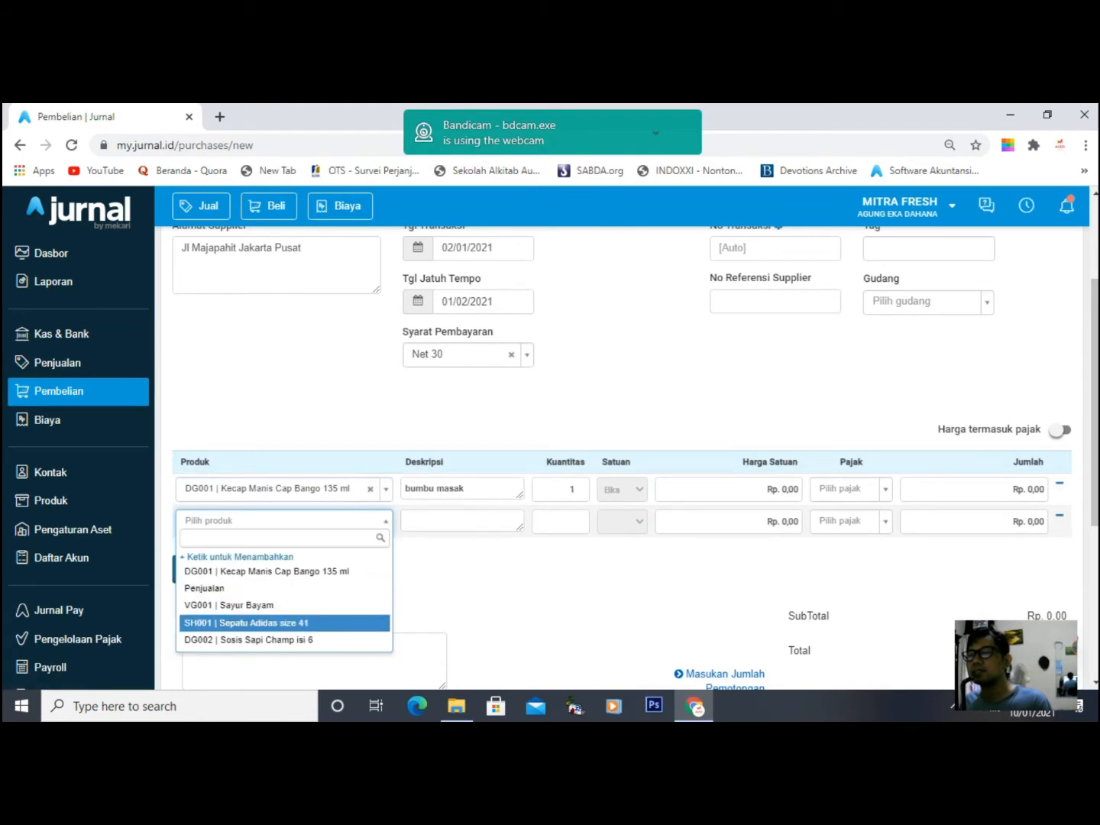
key(Down)
key(Return)
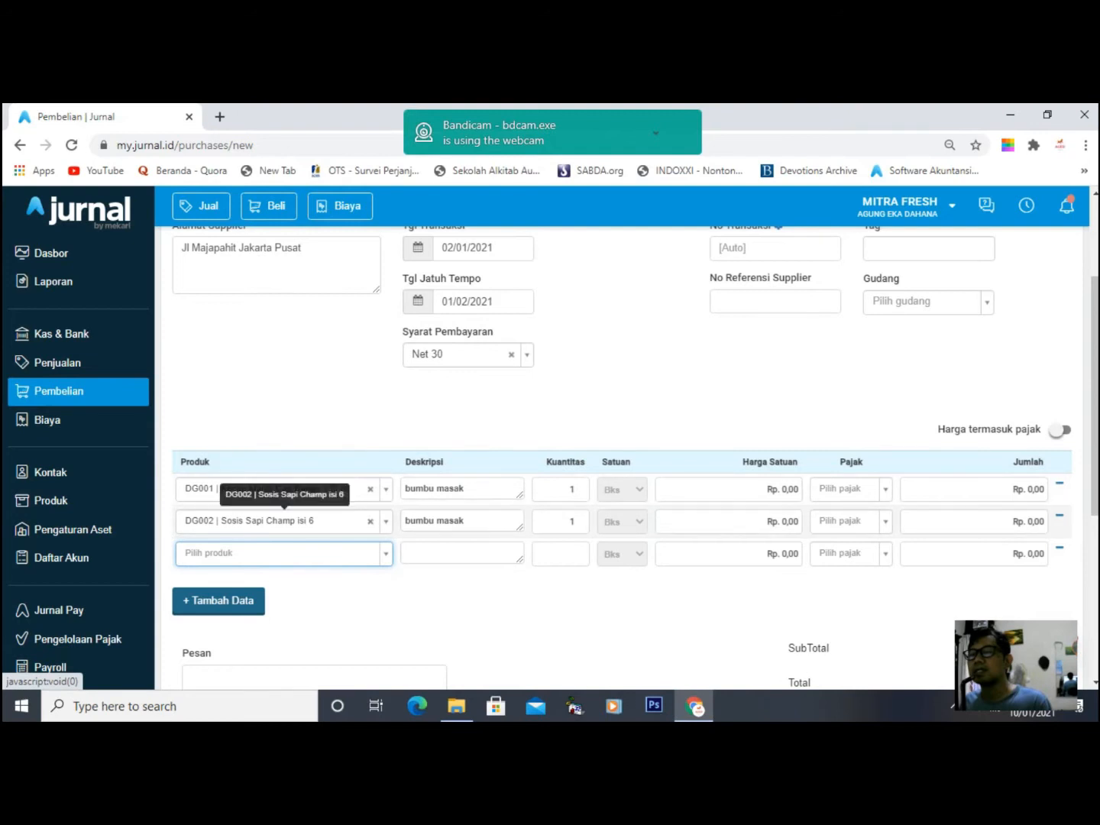
click(464, 489)
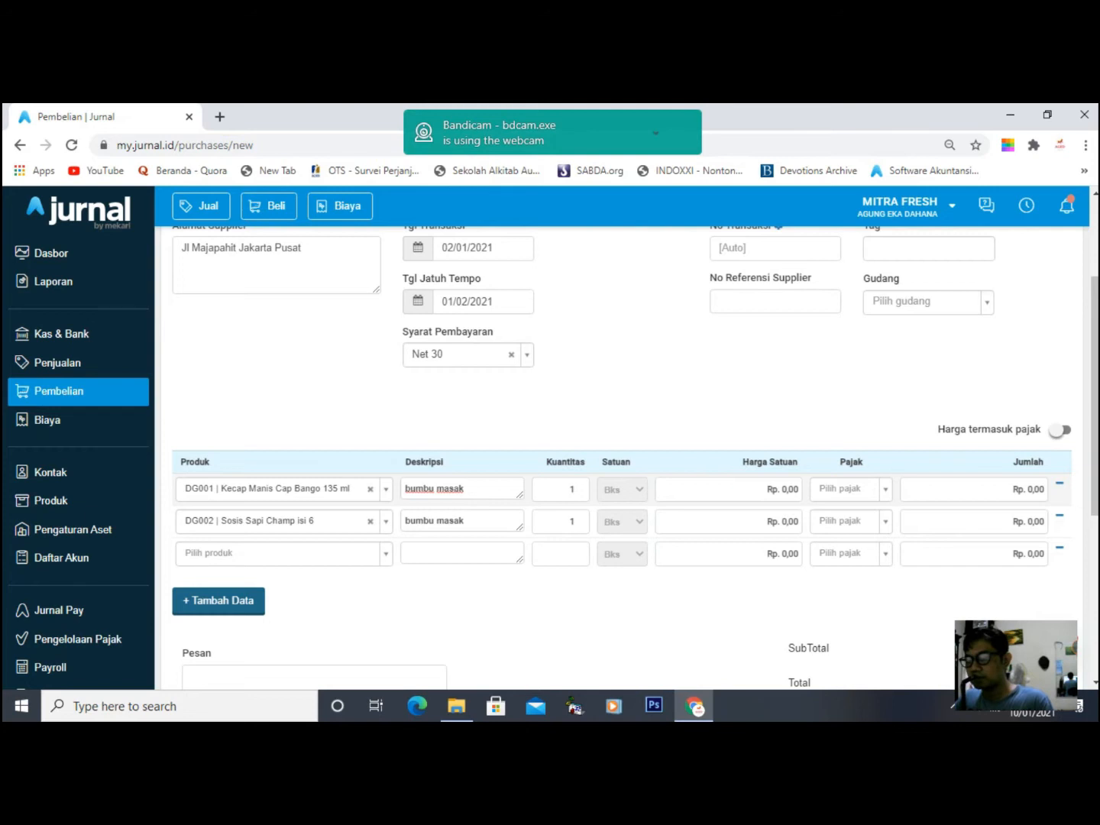
- Add 'kering' to the first line's description and set both line quantities to 10
text(kering)
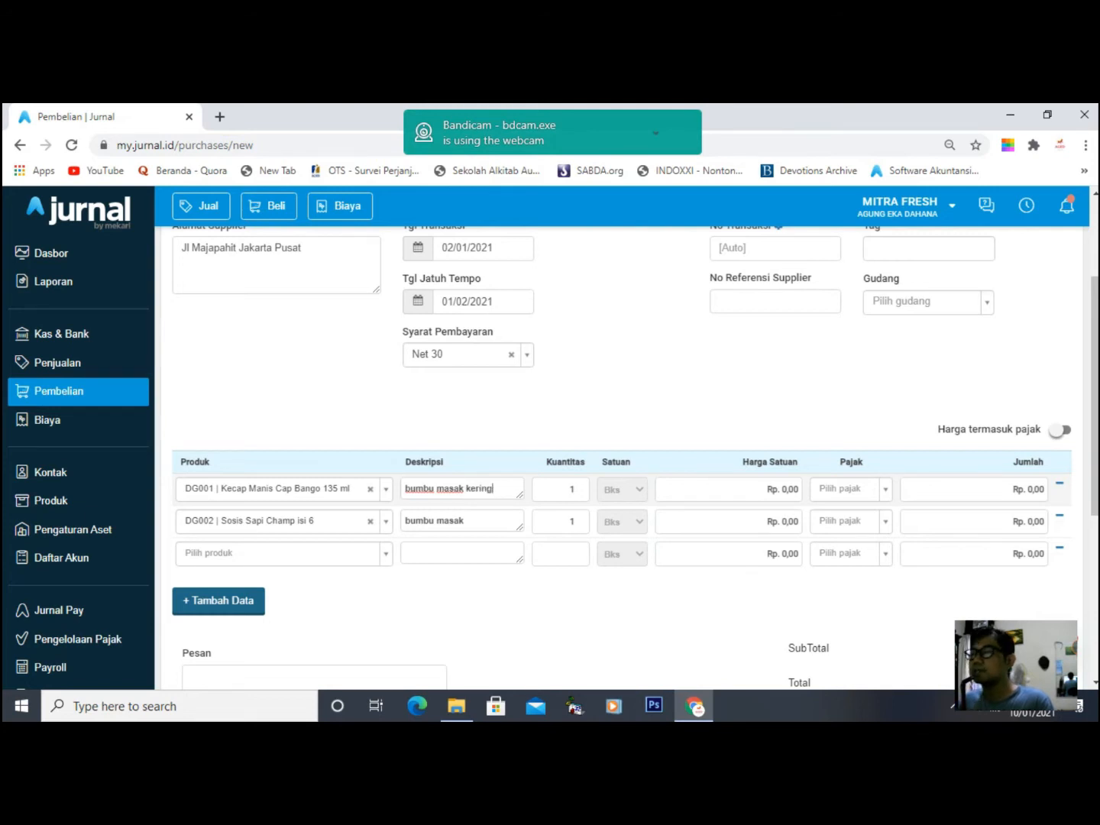
key(Tab)
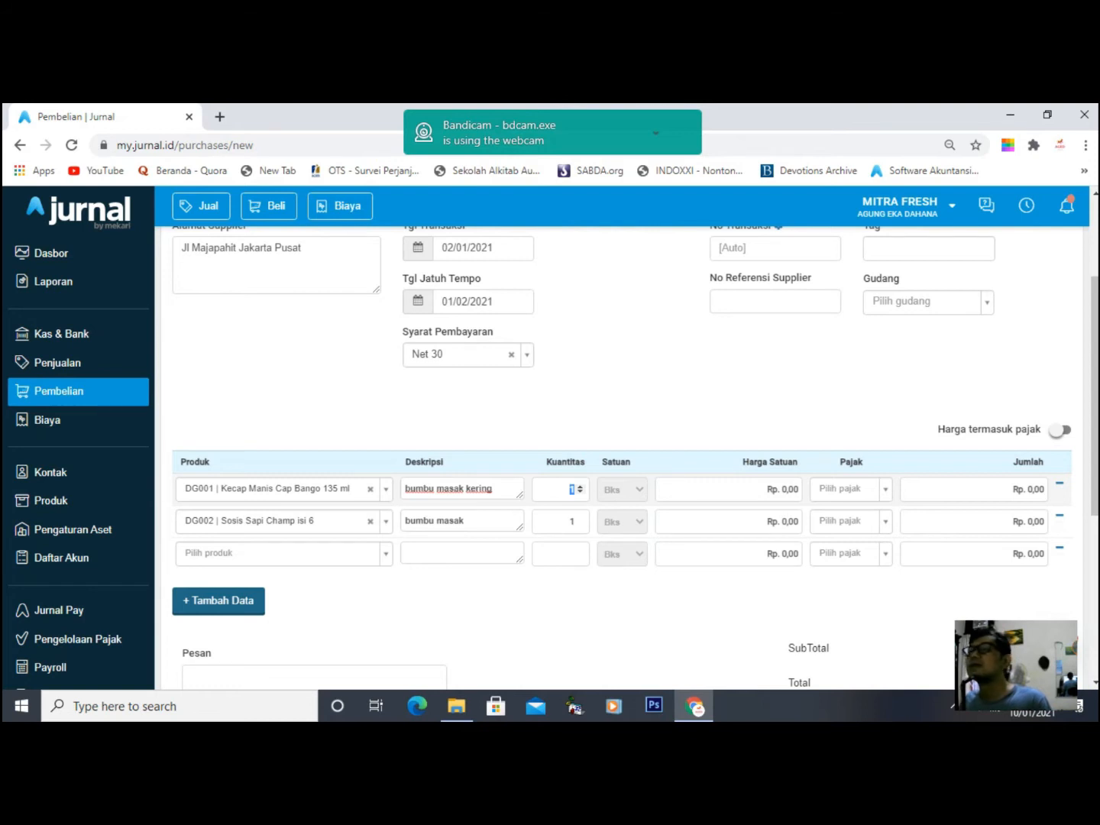
drag(571, 490, 568, 490)
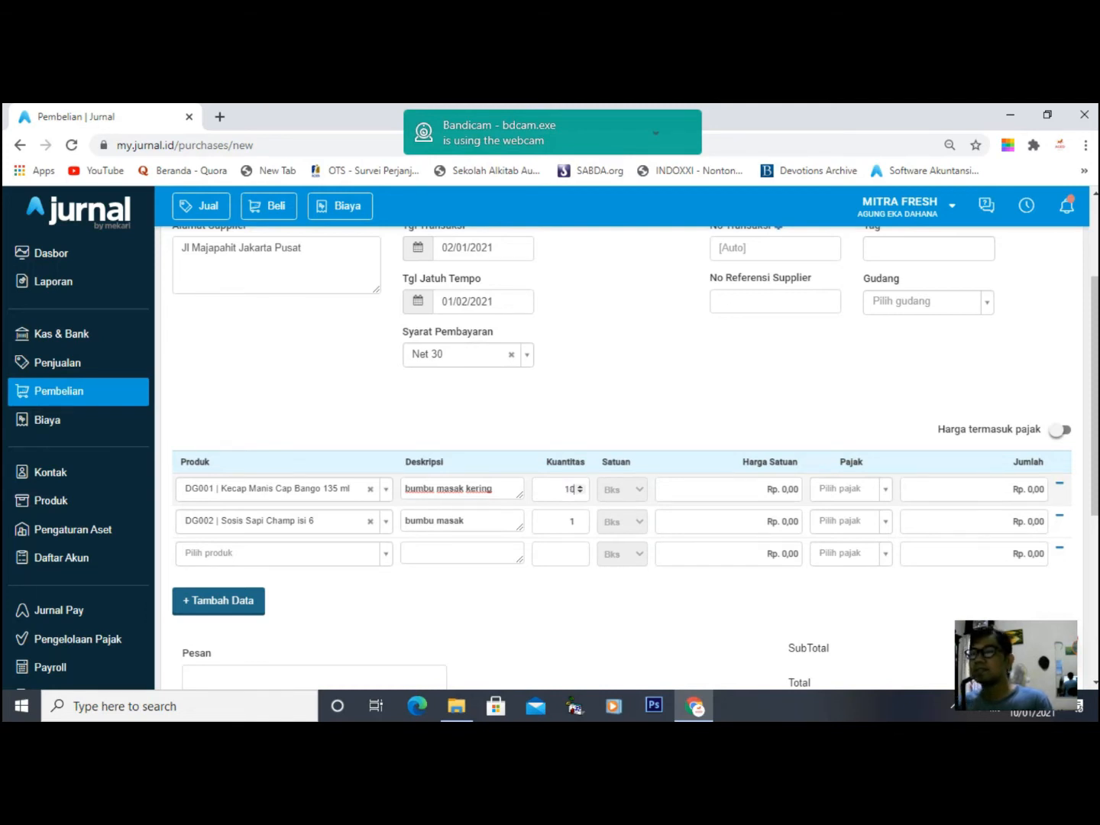
drag(577, 522, 573, 521)
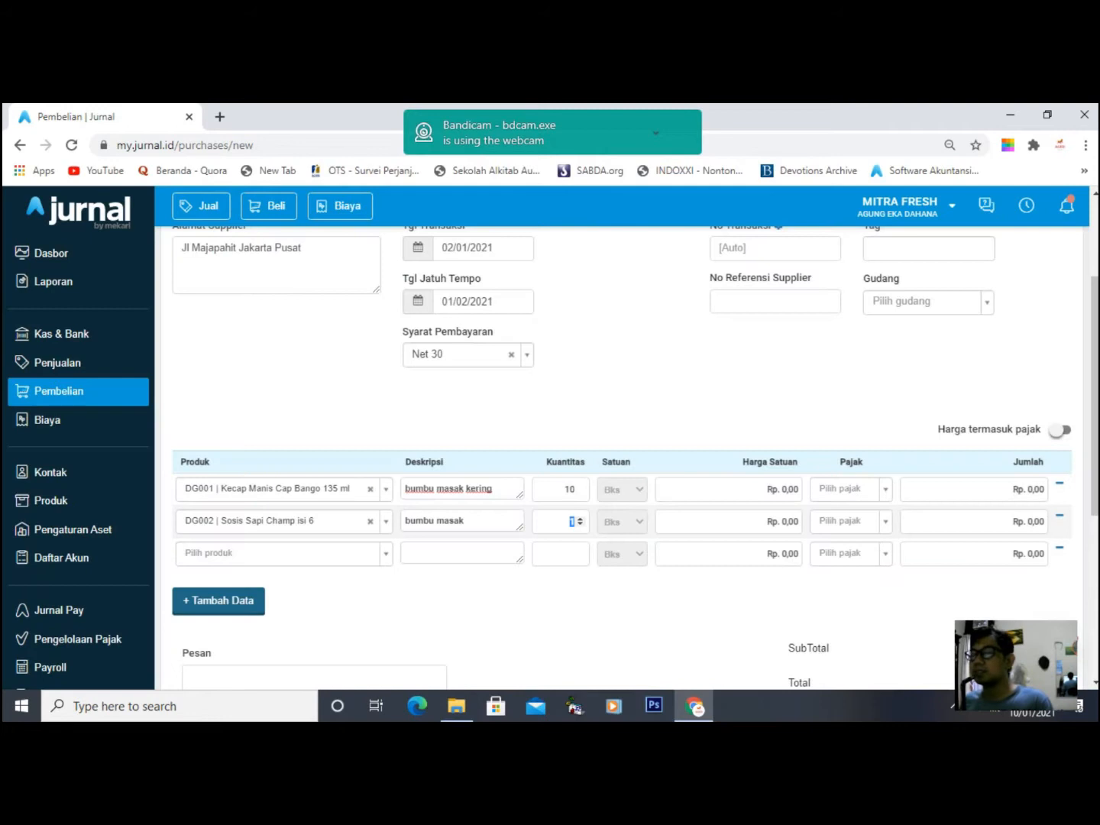
text(0)
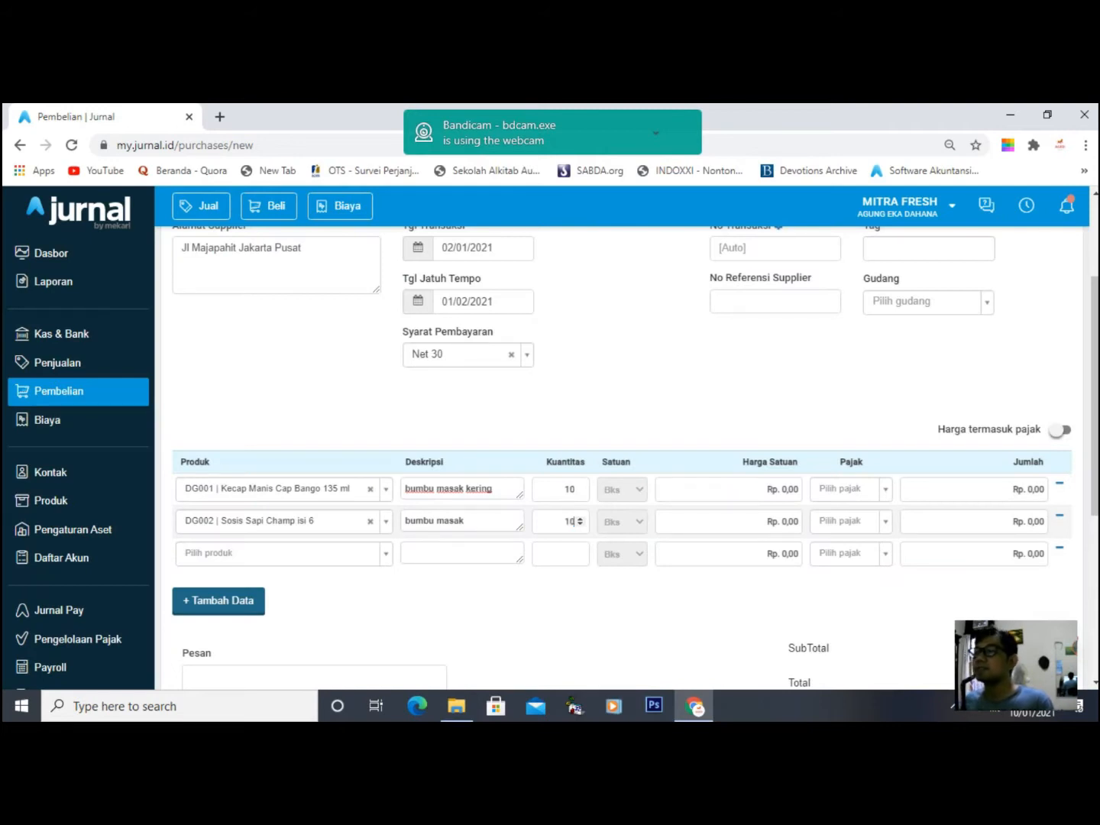
- Price line one at Rp 10.000 and line two at Rp 24.000, totalling Rp 340.000
click(799, 490)
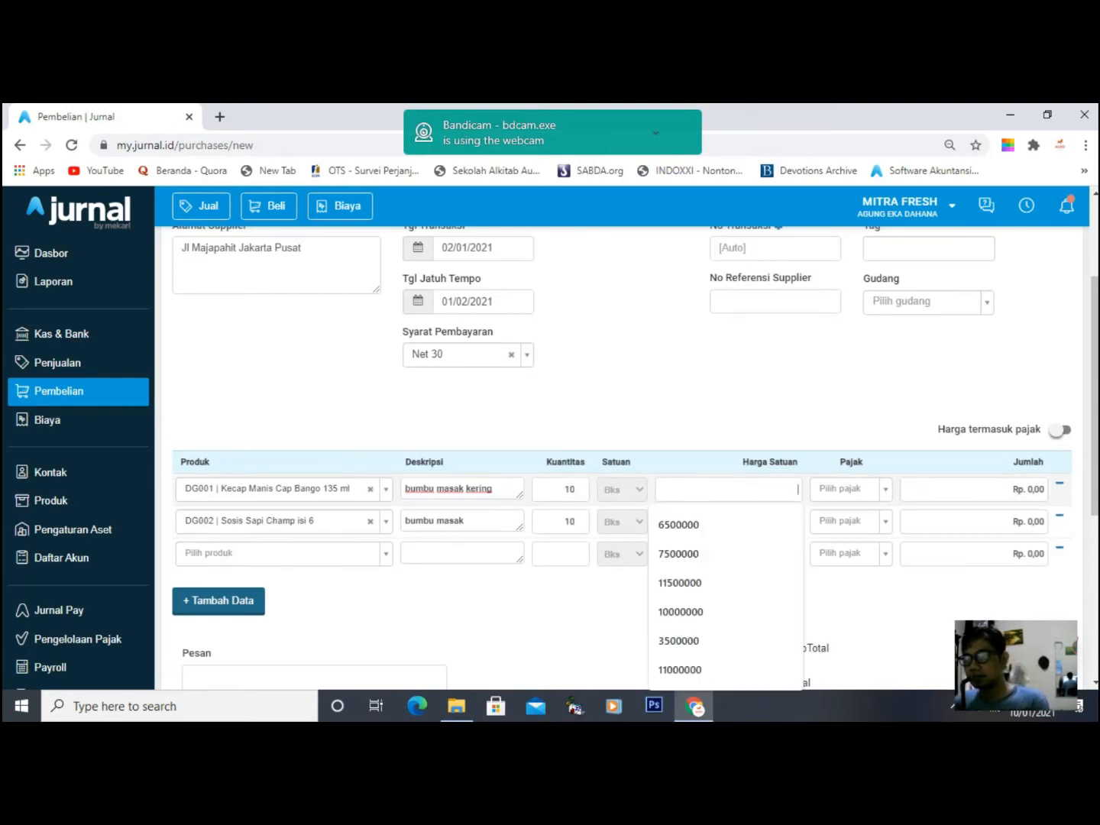
text(1)
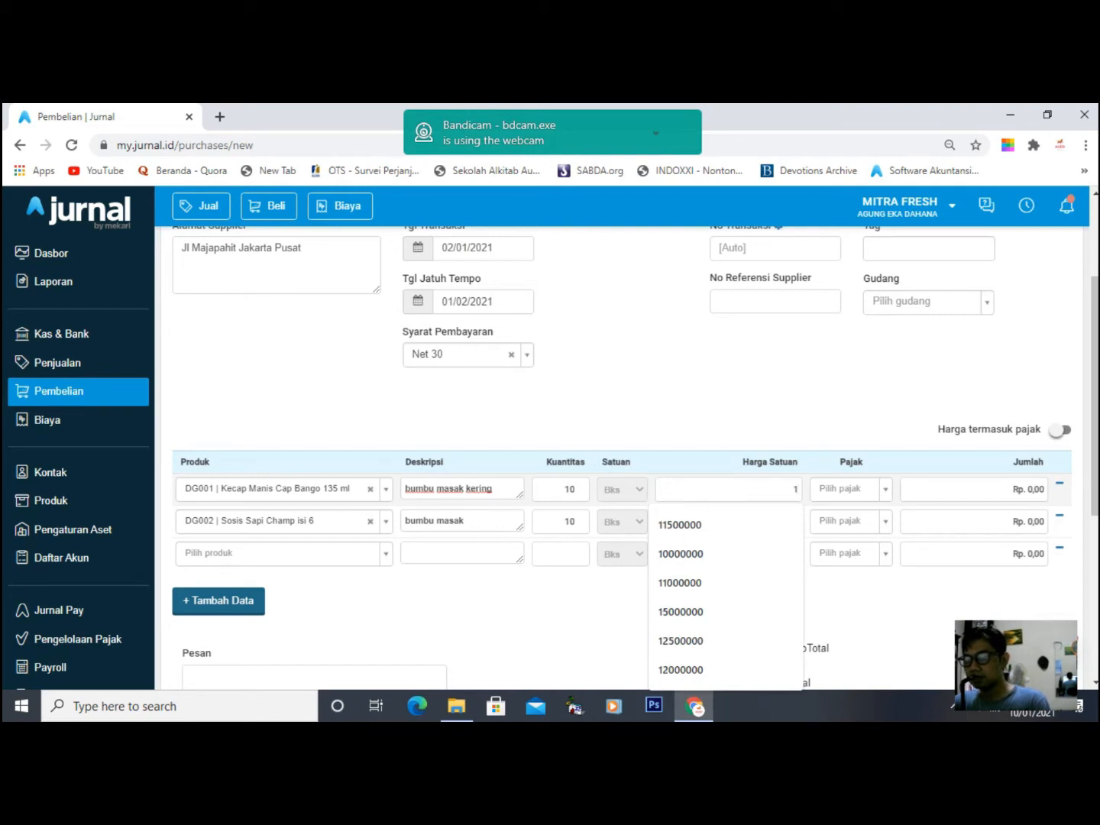
text(0000)
click(726, 413)
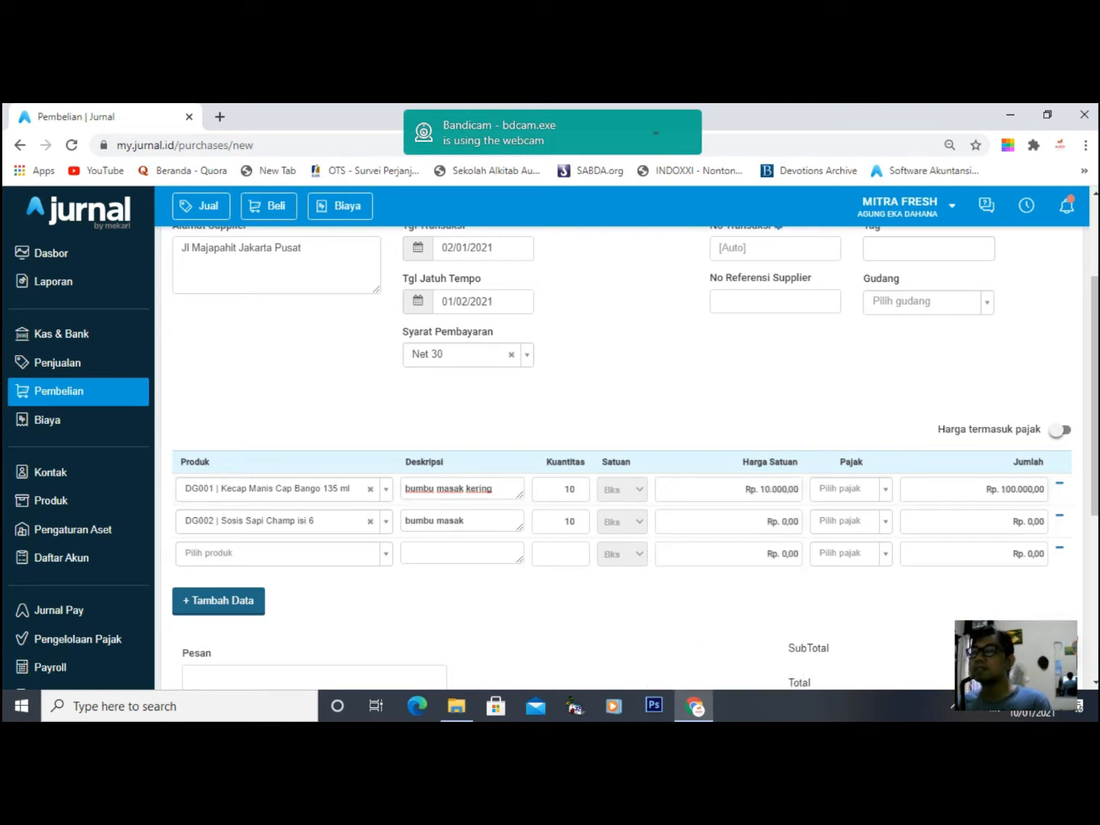
click(728, 522)
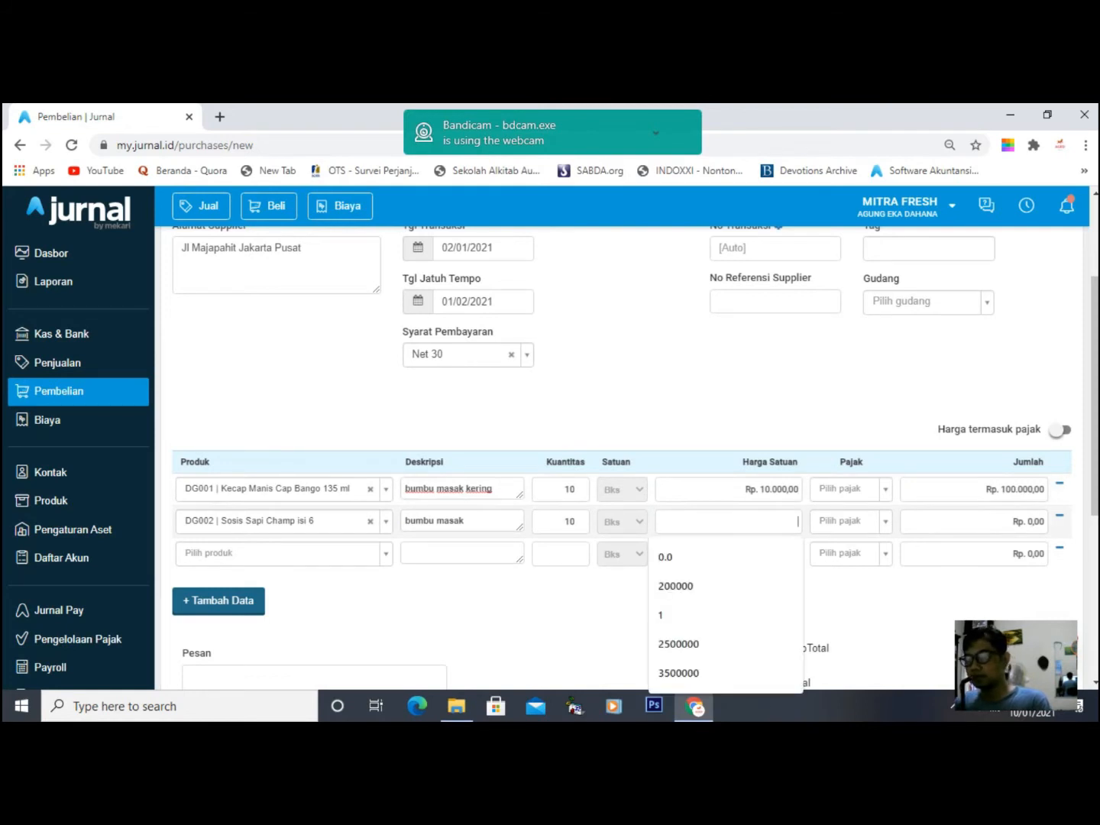
text(24.000)
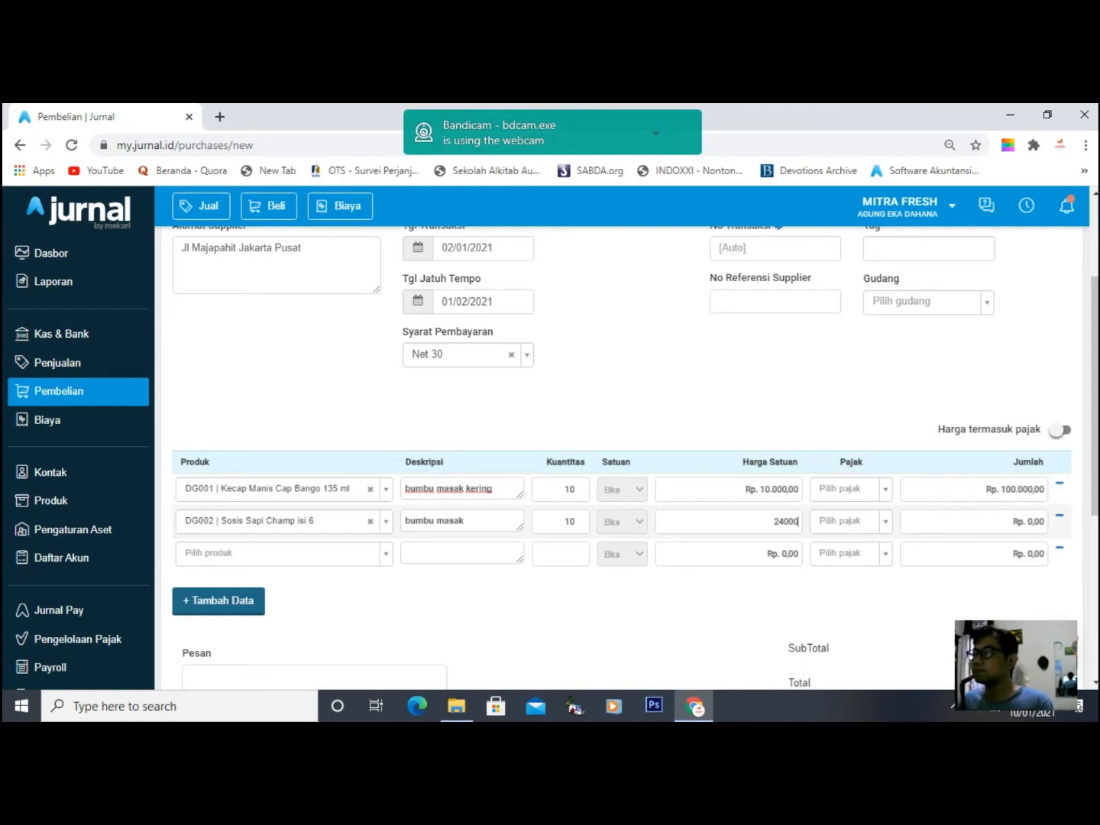
click(726, 604)
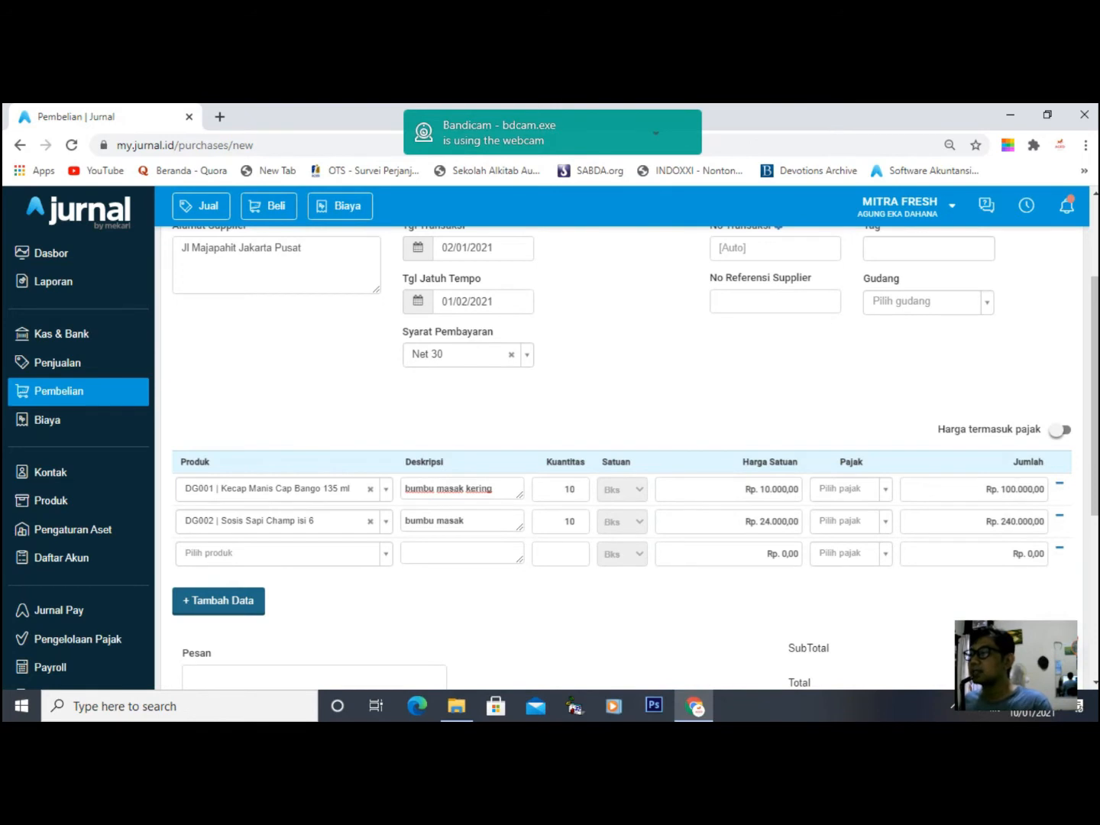
scroll(620, 458, down, 4)
scroll(618, 458, up, 5)
scroll(619, 458, down, 1)
scroll(619, 459, down, 5)
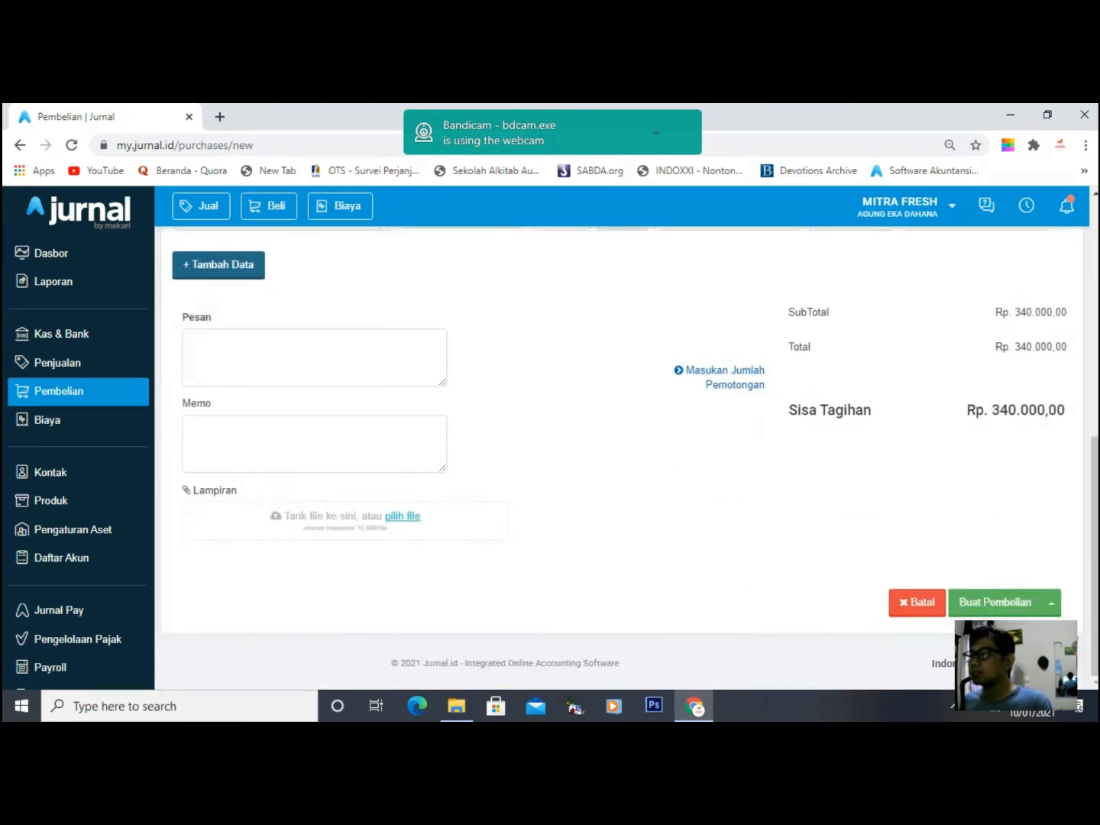
- Save the Rp 340.000 bill as Purchase Invoice #10001, check its journal entry, then return to Pembelian
click(994, 602)
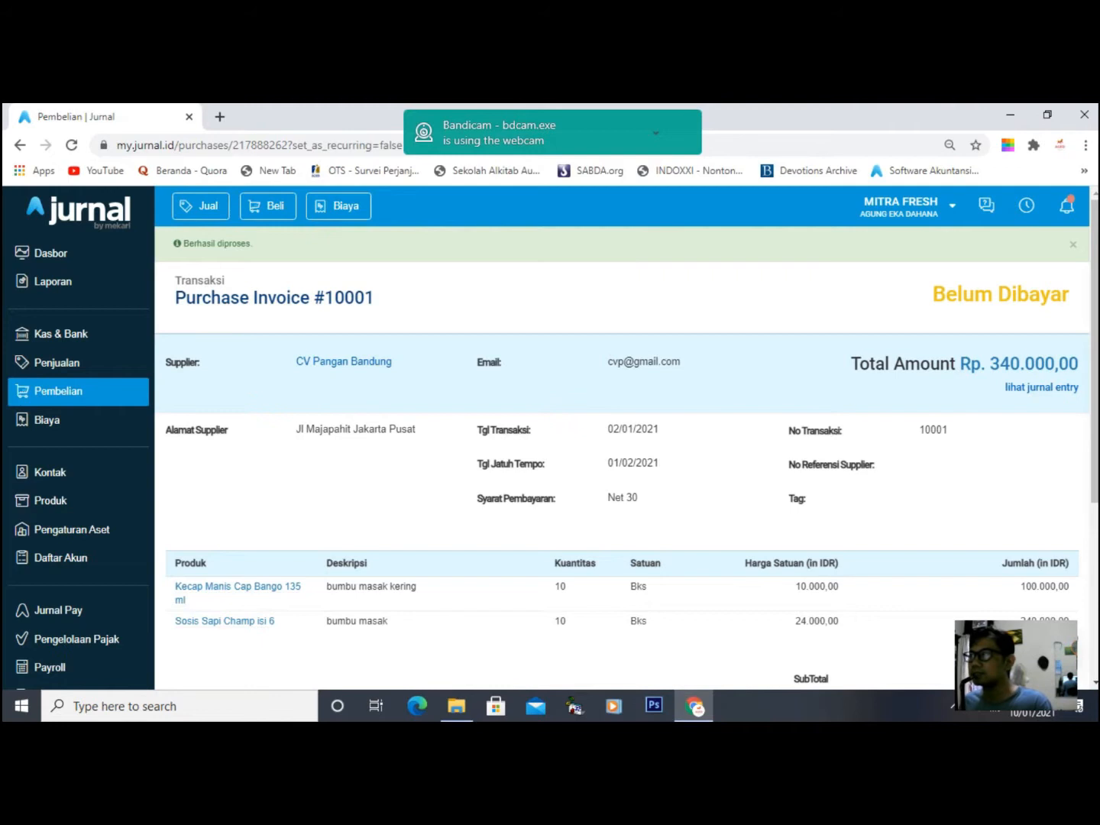
click(1043, 388)
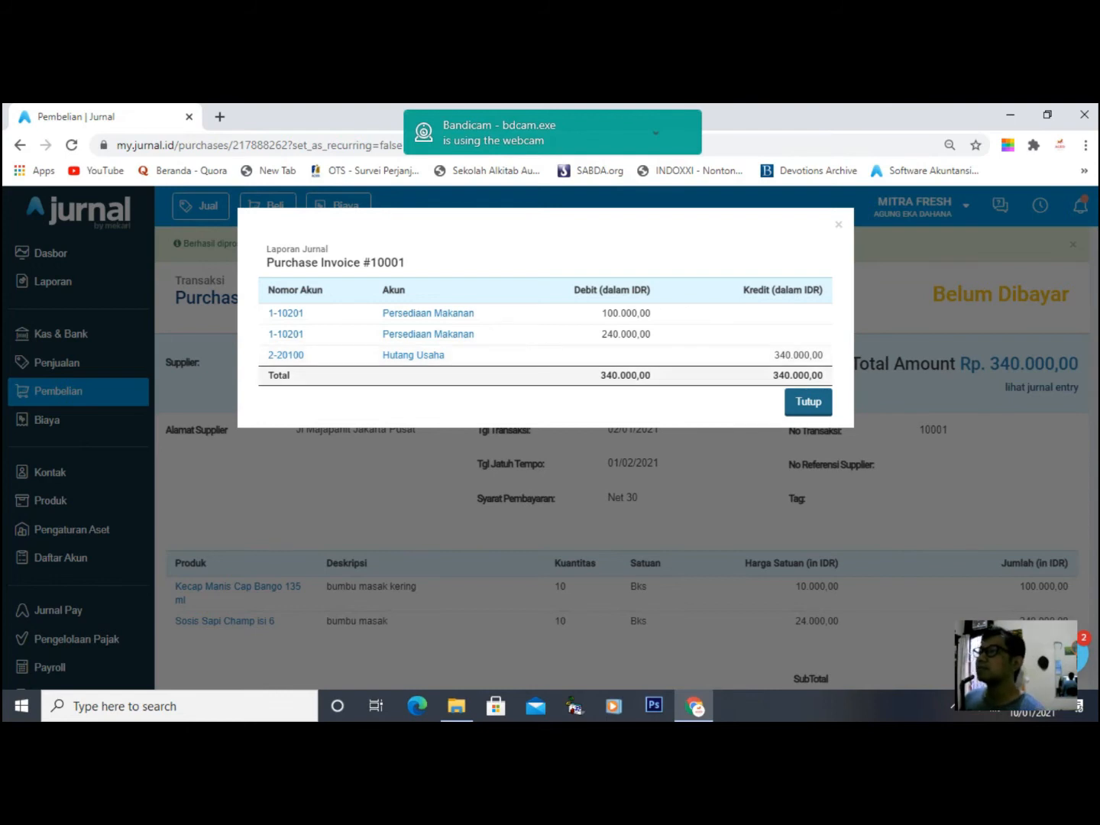
click(808, 402)
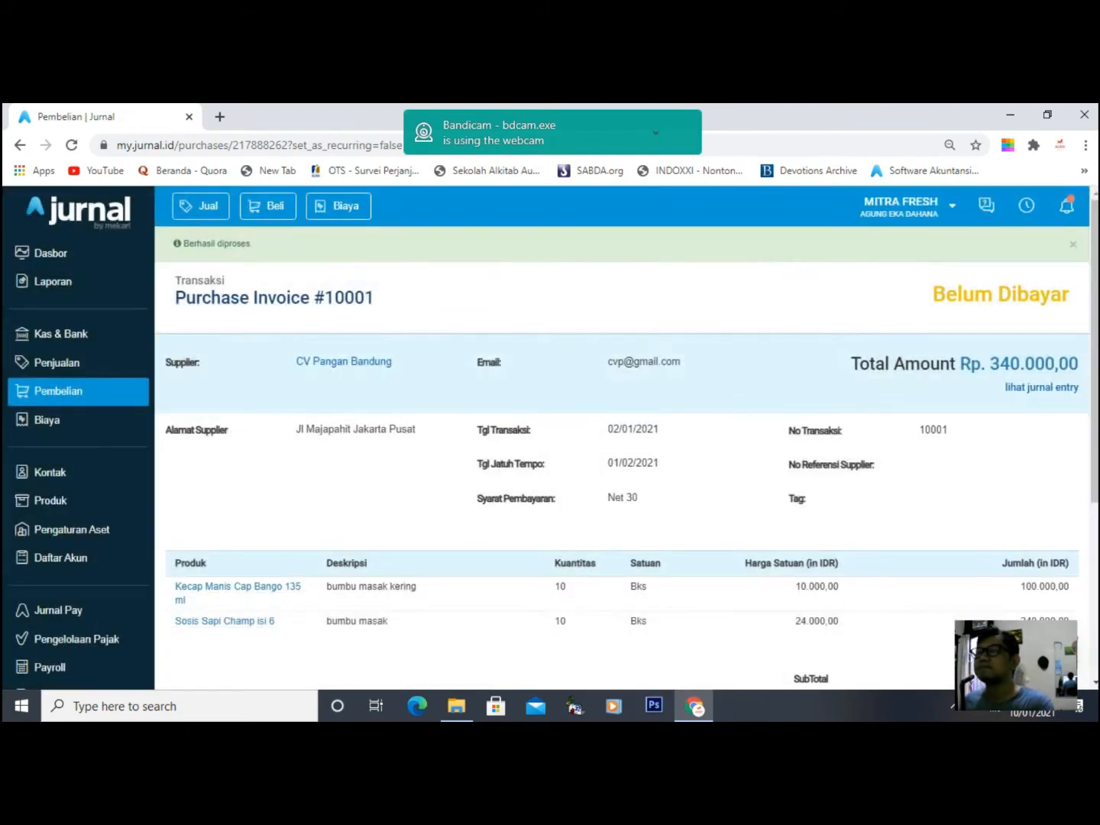
scroll(623, 458, down, 2)
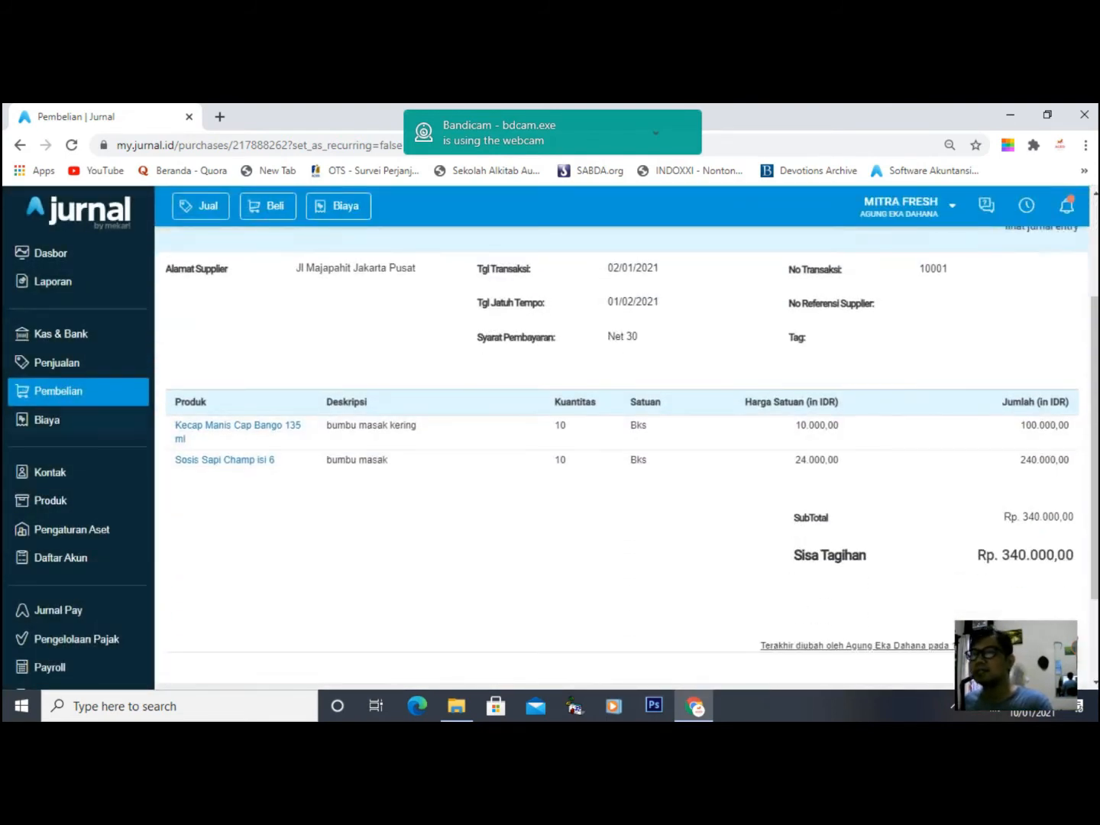
click(59, 390)
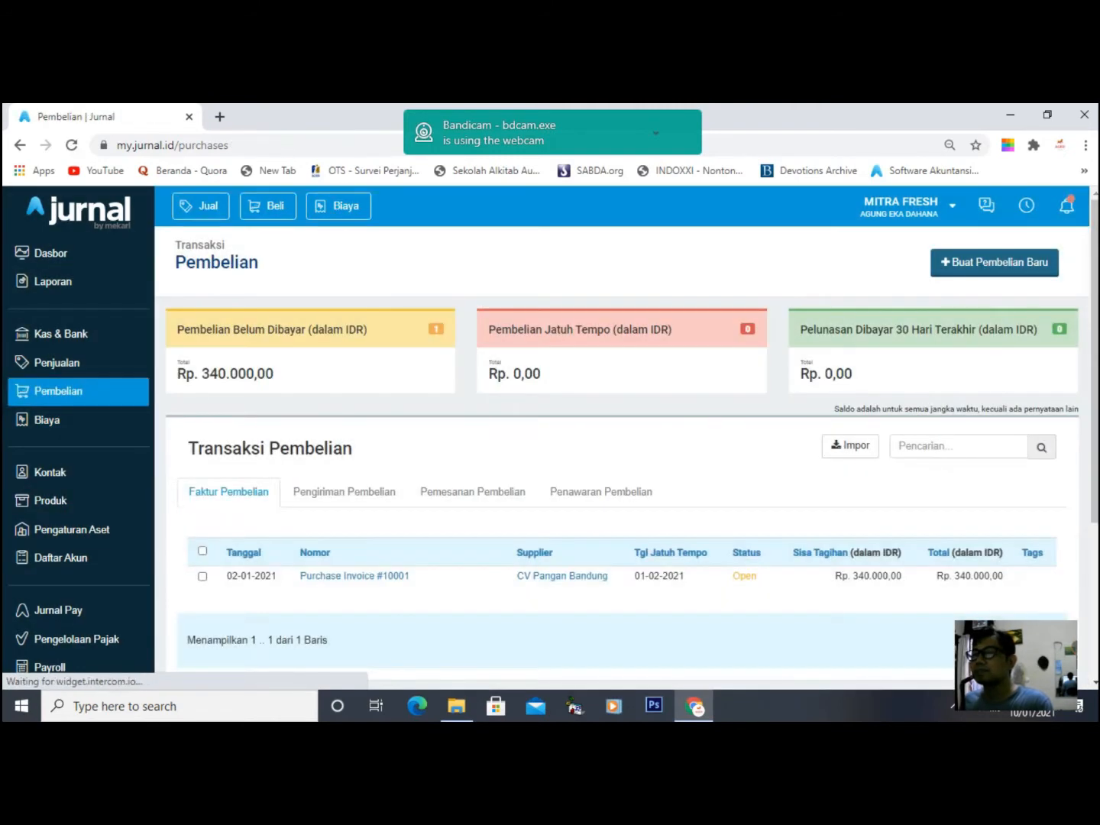
- Scroll the Pembelian list to check invoice #10001 from CV Pangan Bandung, Open at Rp 340.000
scroll(622, 459, down, 1)
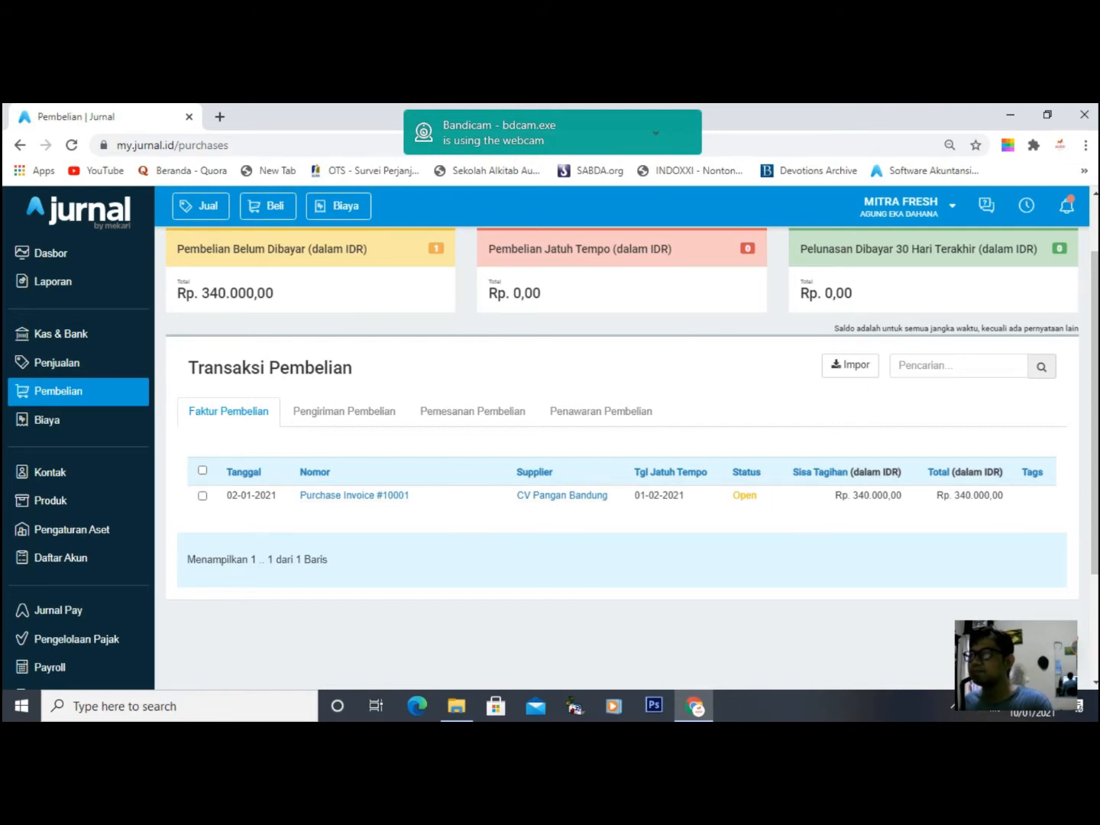
scroll(622, 458, up, 1)
scroll(623, 459, down, 1)
scroll(622, 458, up, 1)
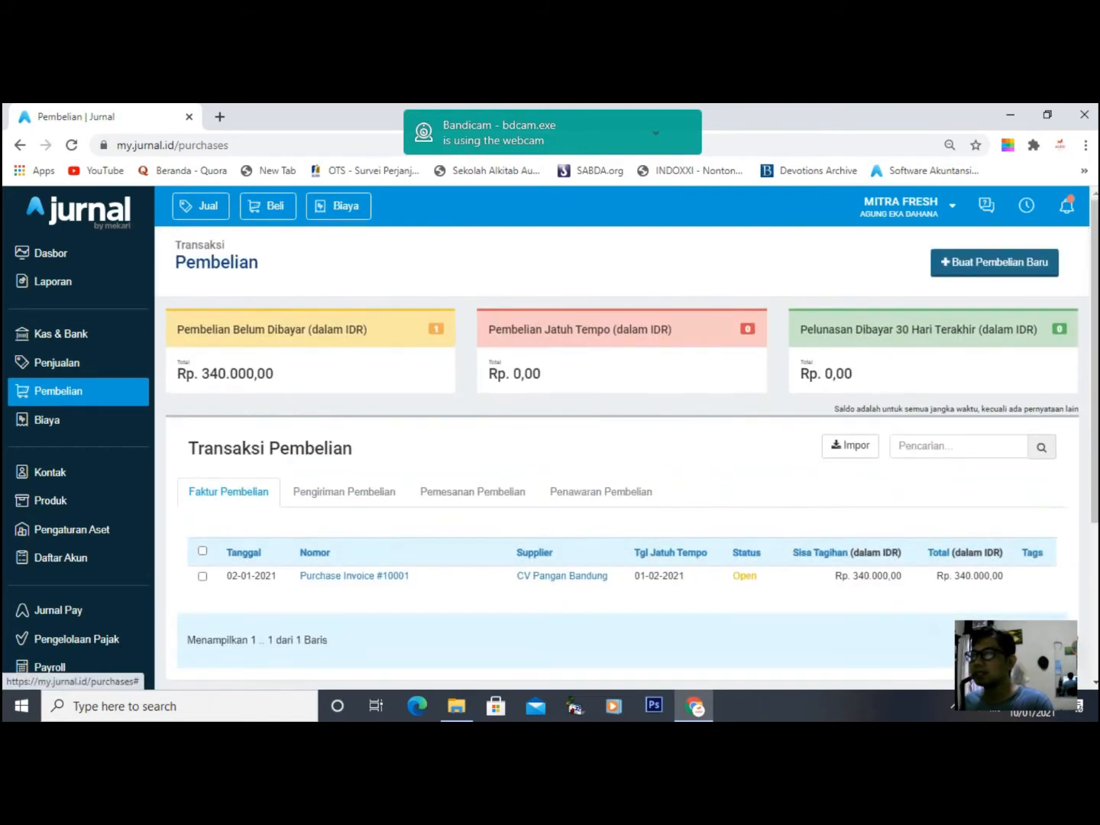
- Start another Penagihan Pembelian and save new supplier Pasar Kuningan for it
click(994, 263)
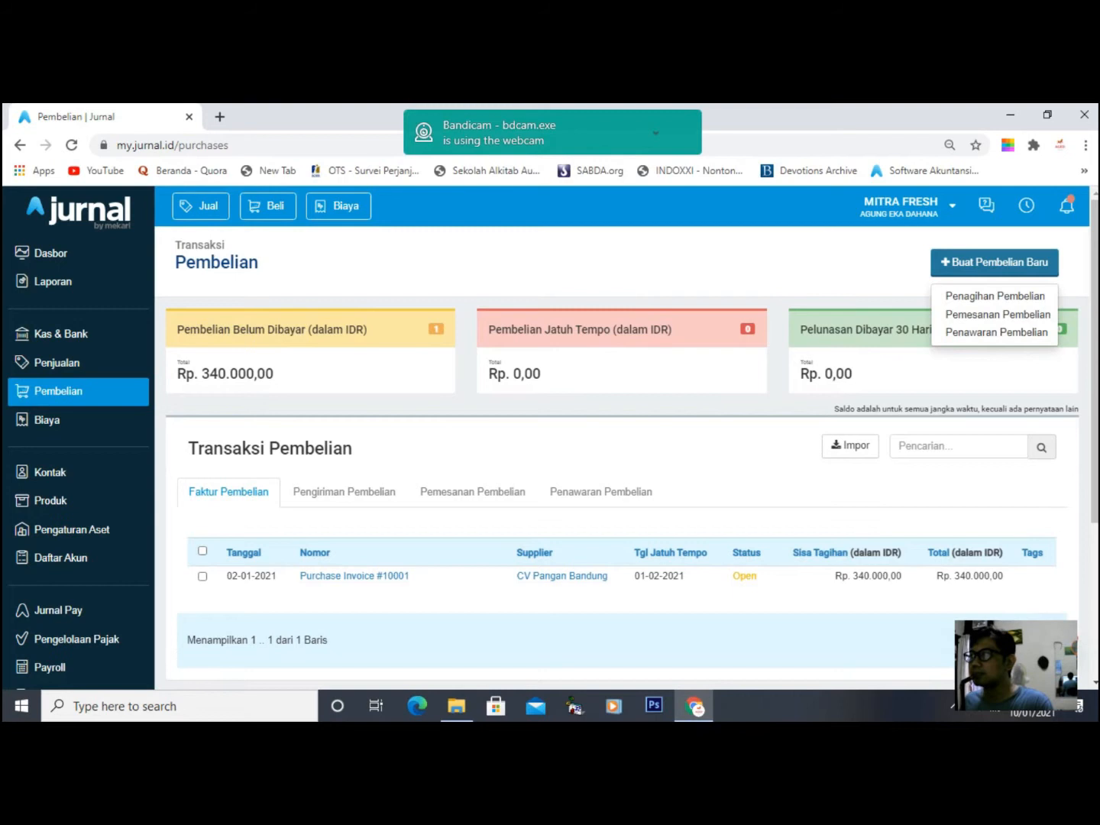
click(995, 296)
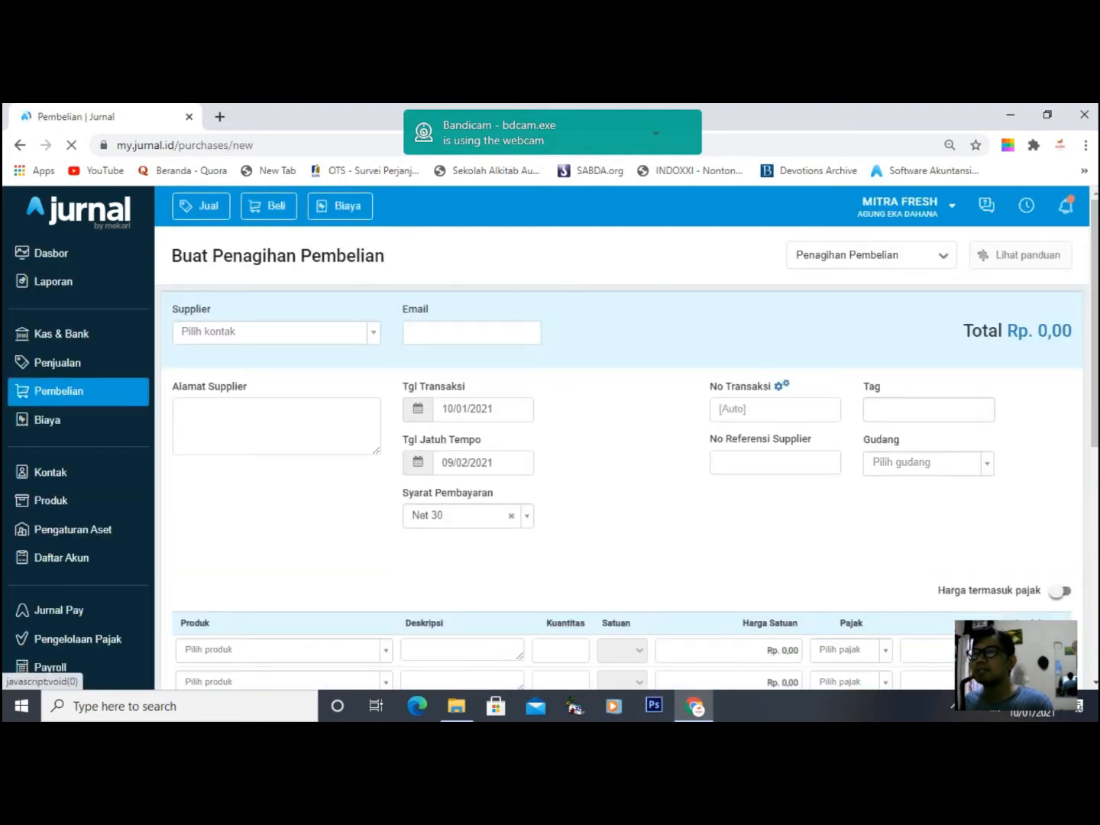
click(276, 332)
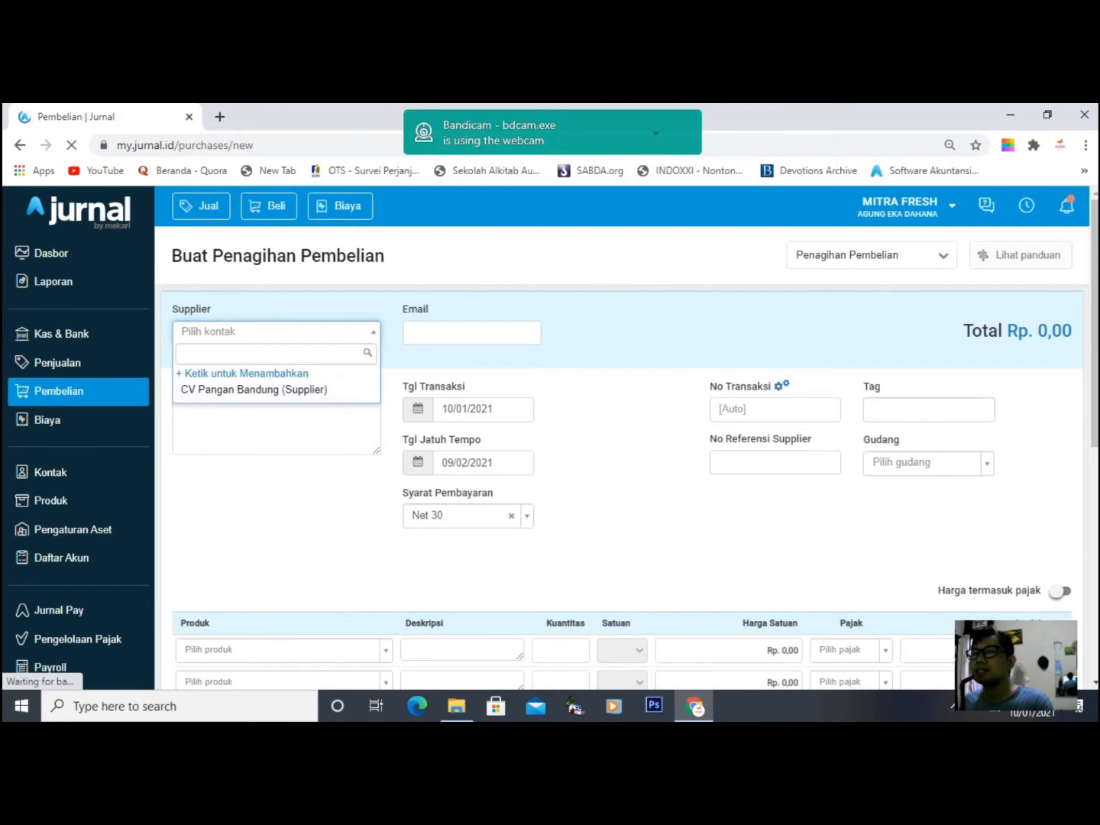
click(244, 375)
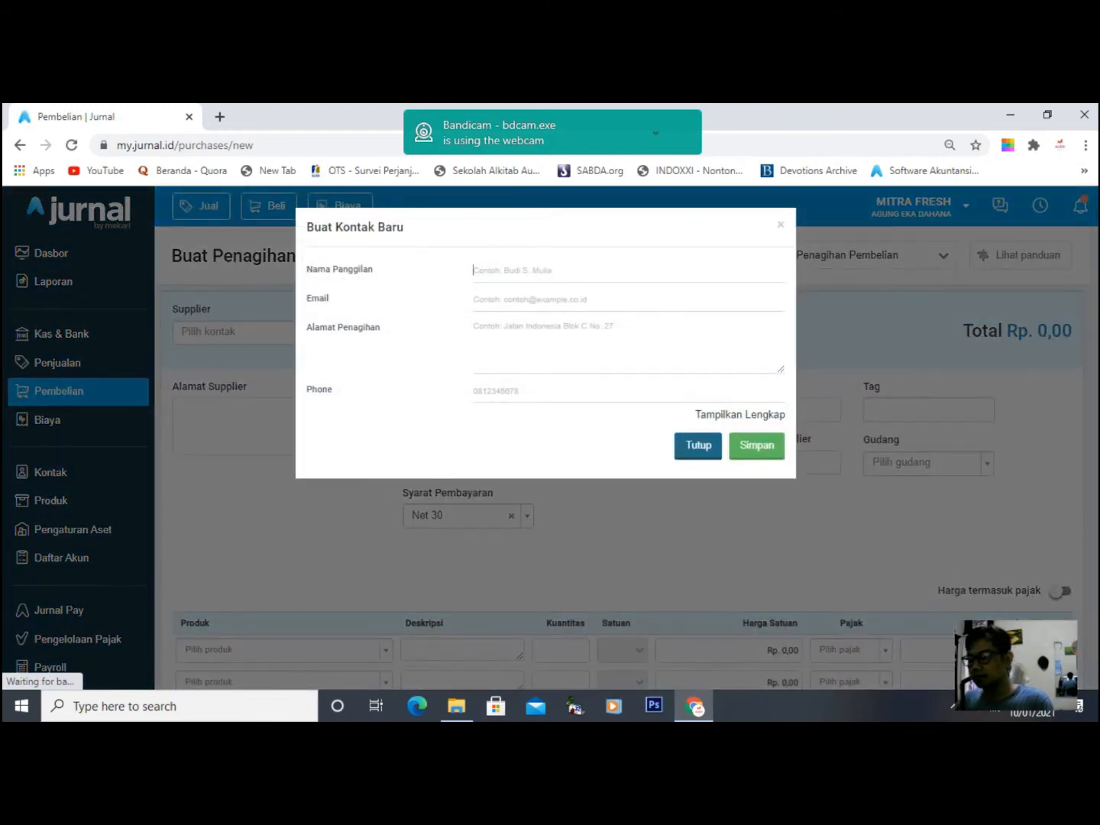
text(Pasar)
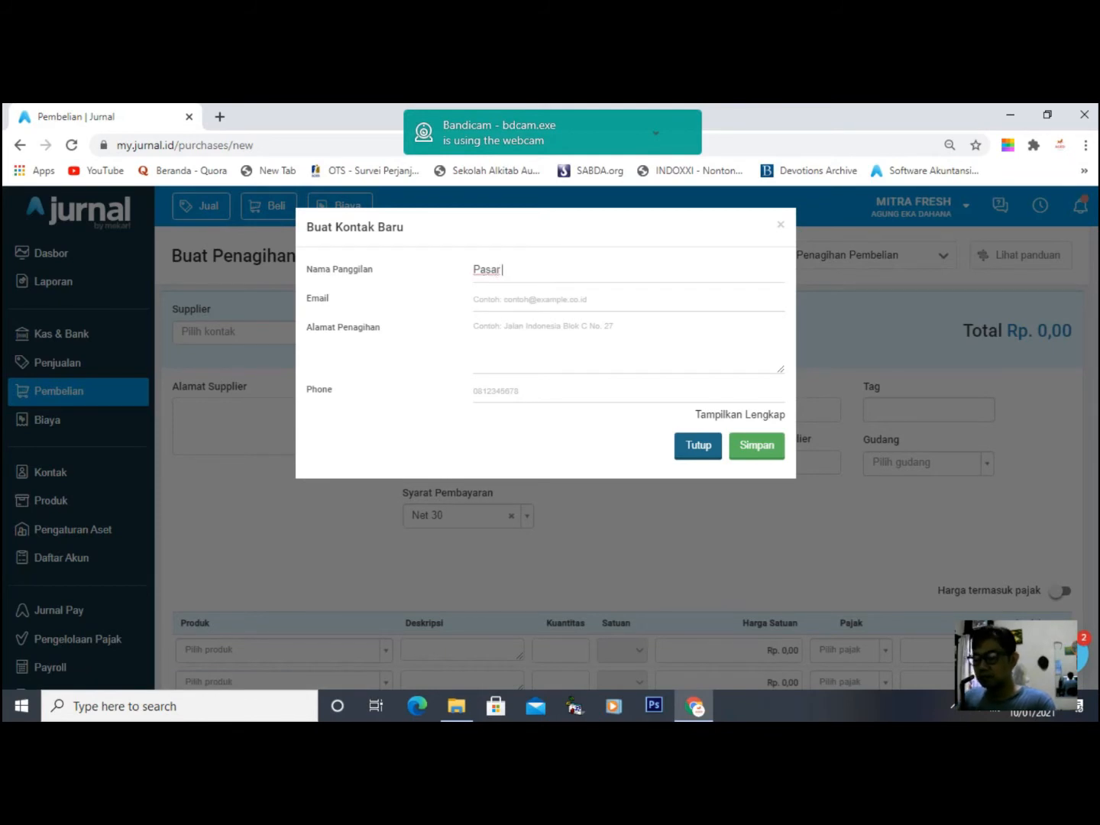
text( Kuningan)
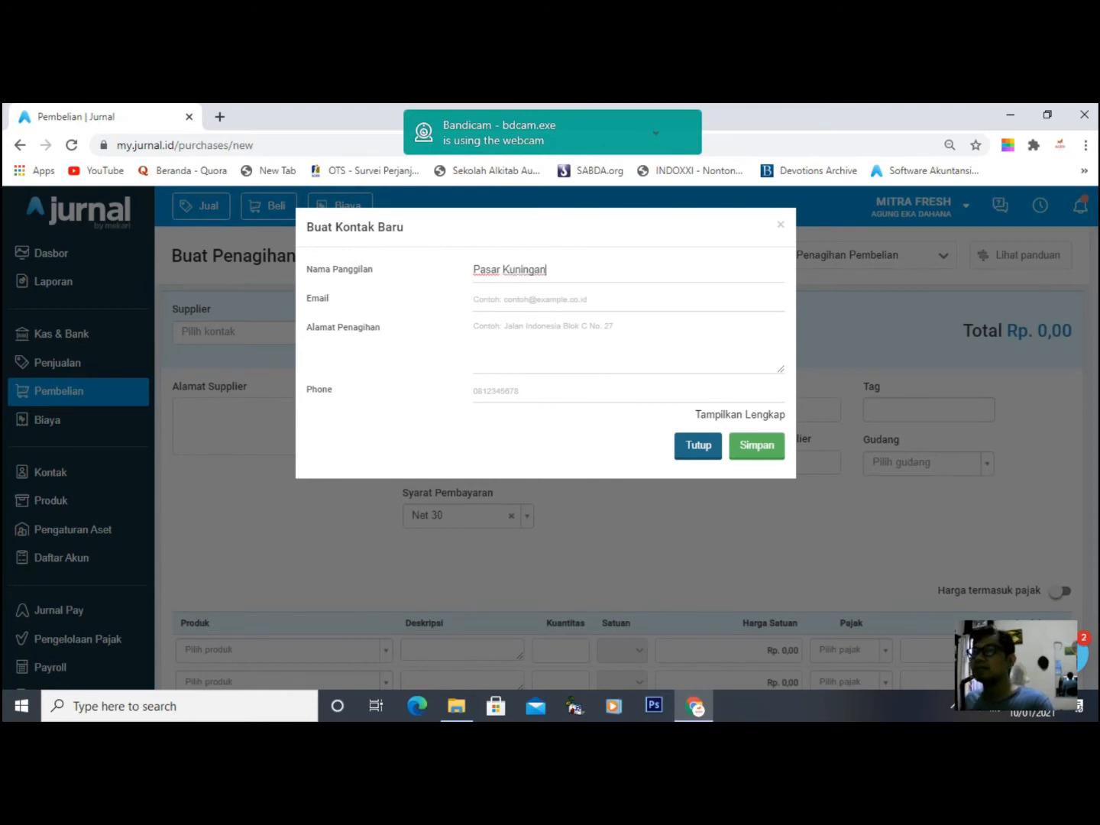
click(756, 444)
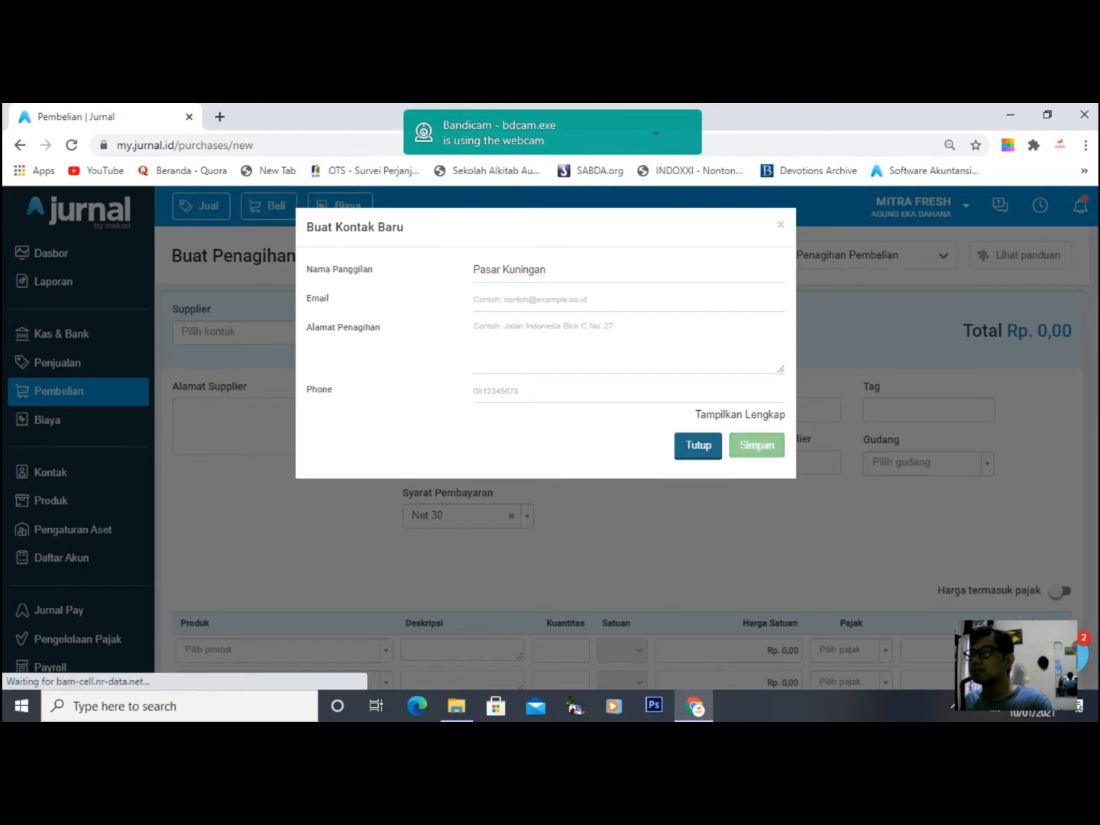
- Date the bill 3 January 2021 with Net 15 payment terms
click(485, 409)
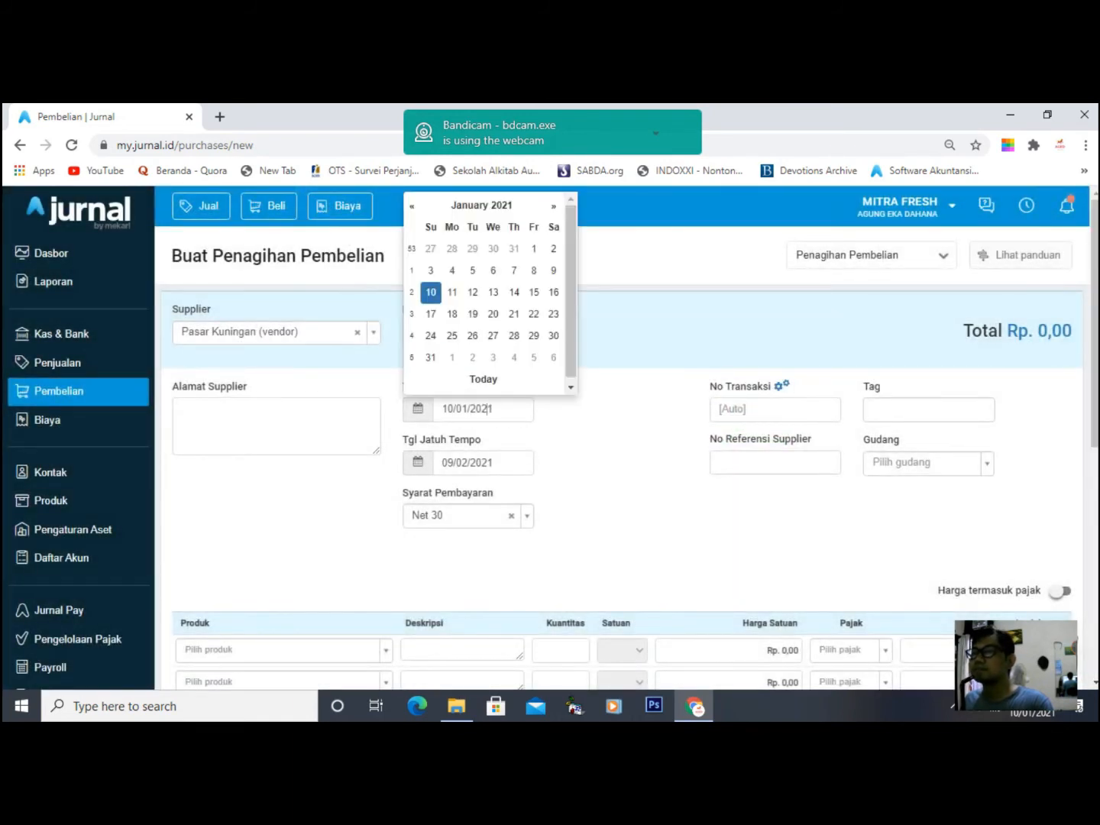
click(431, 271)
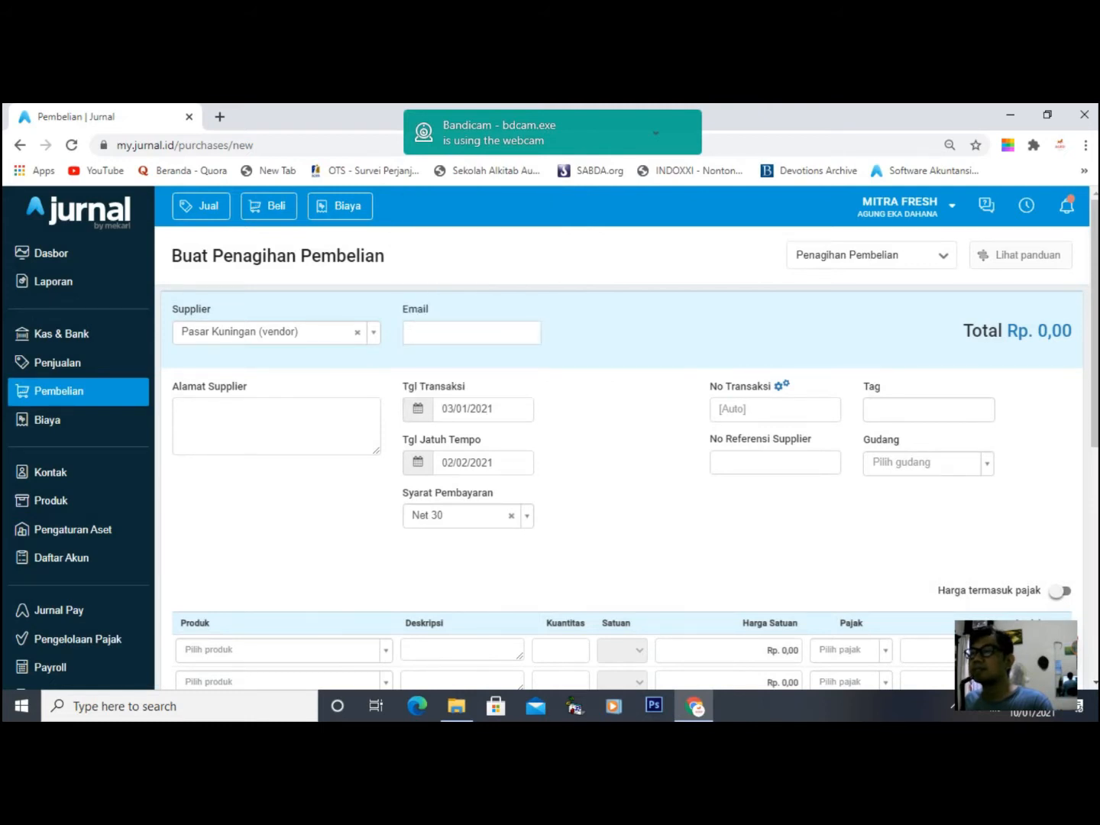
click(470, 516)
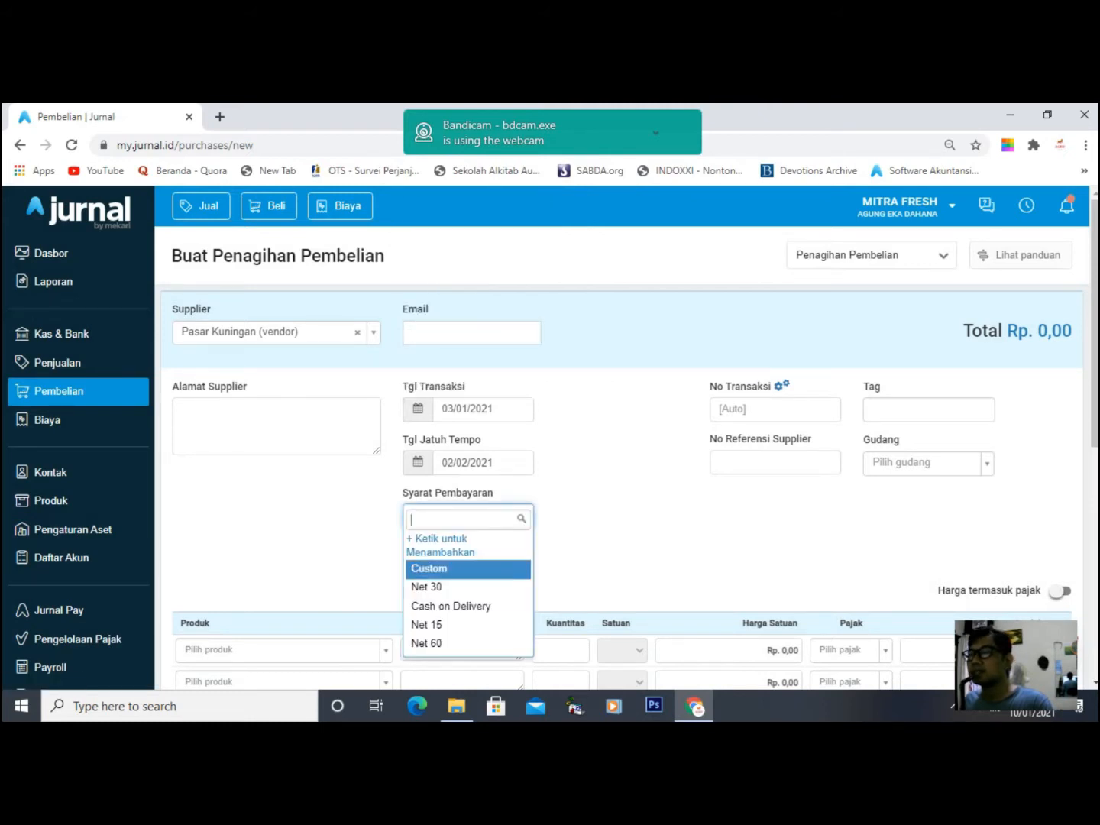
click(427, 624)
scroll(535, 458, down, 2)
- Add a VG001 Sayur Bayam line priced at Rp 1.200 per unit
click(283, 488)
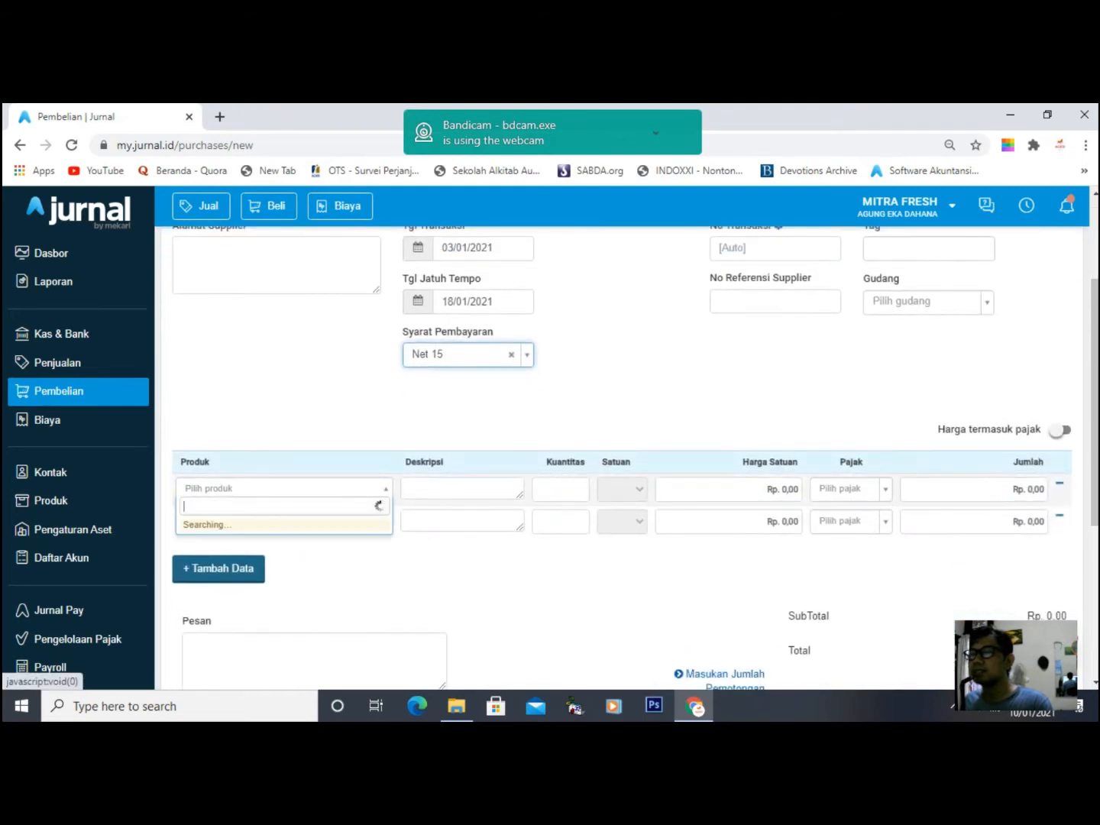
key(Down)
key(Down)
key(Return)
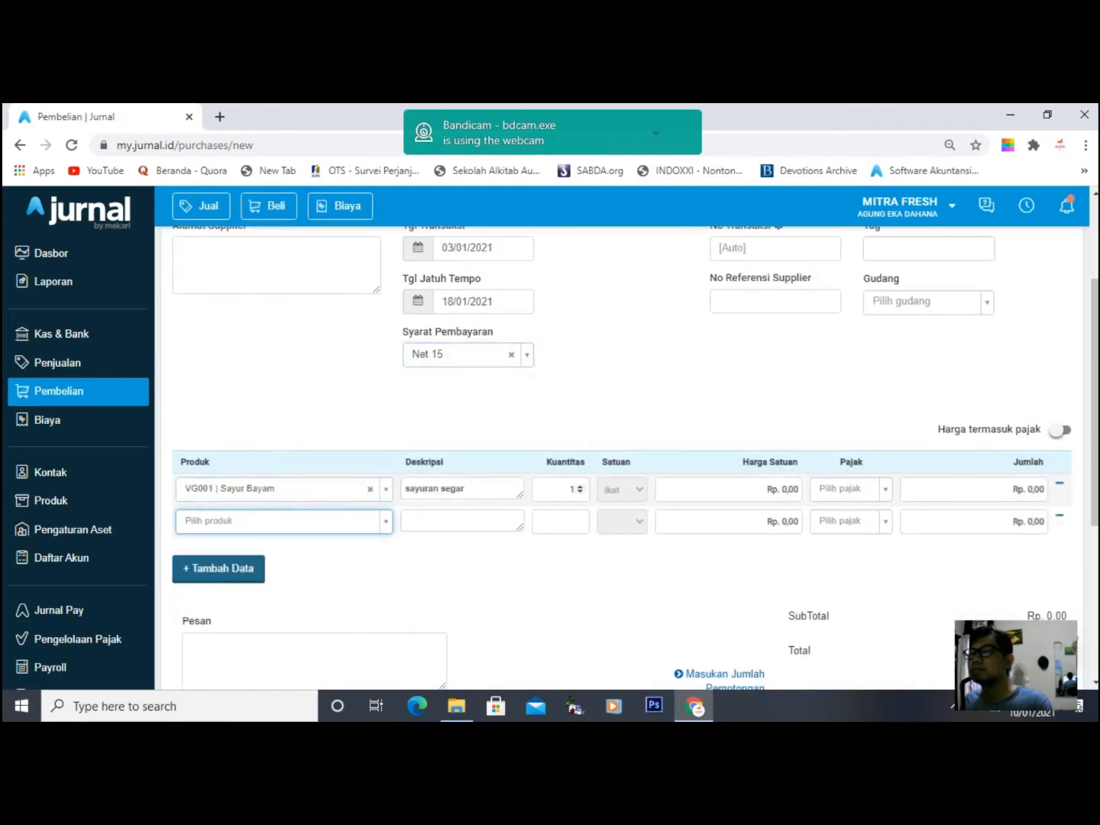
click(567, 489)
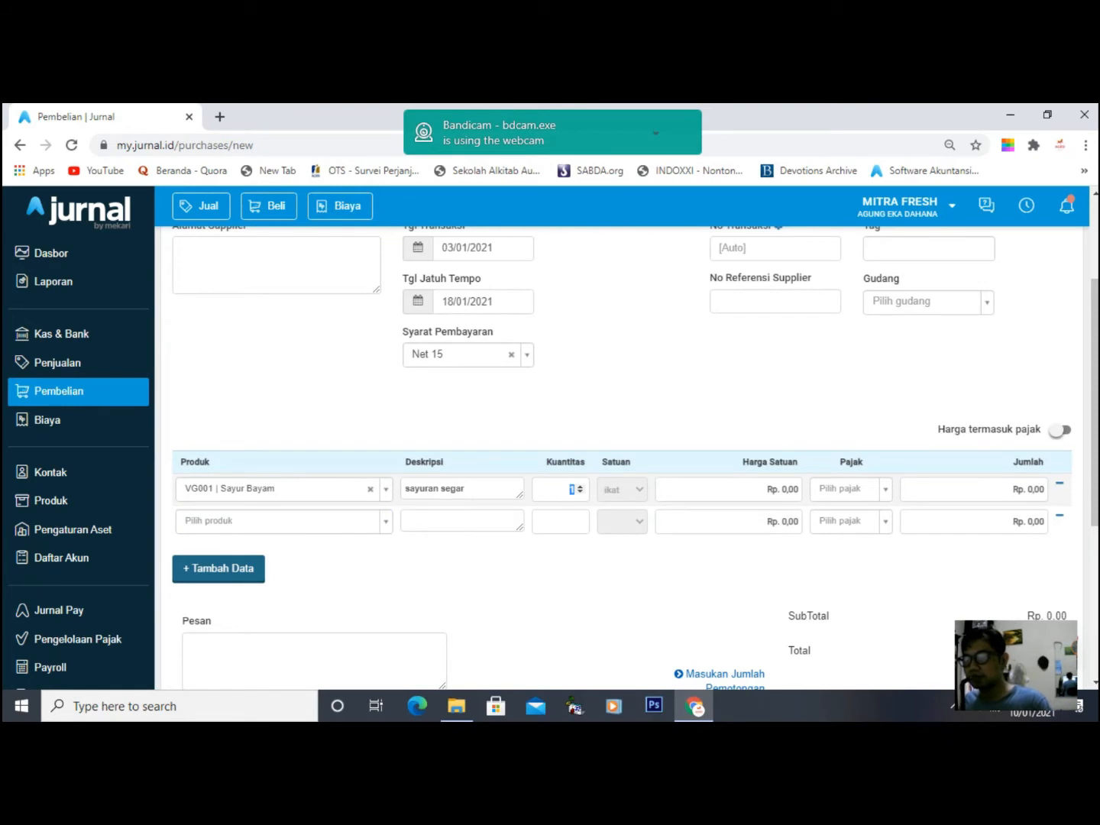
text(10)
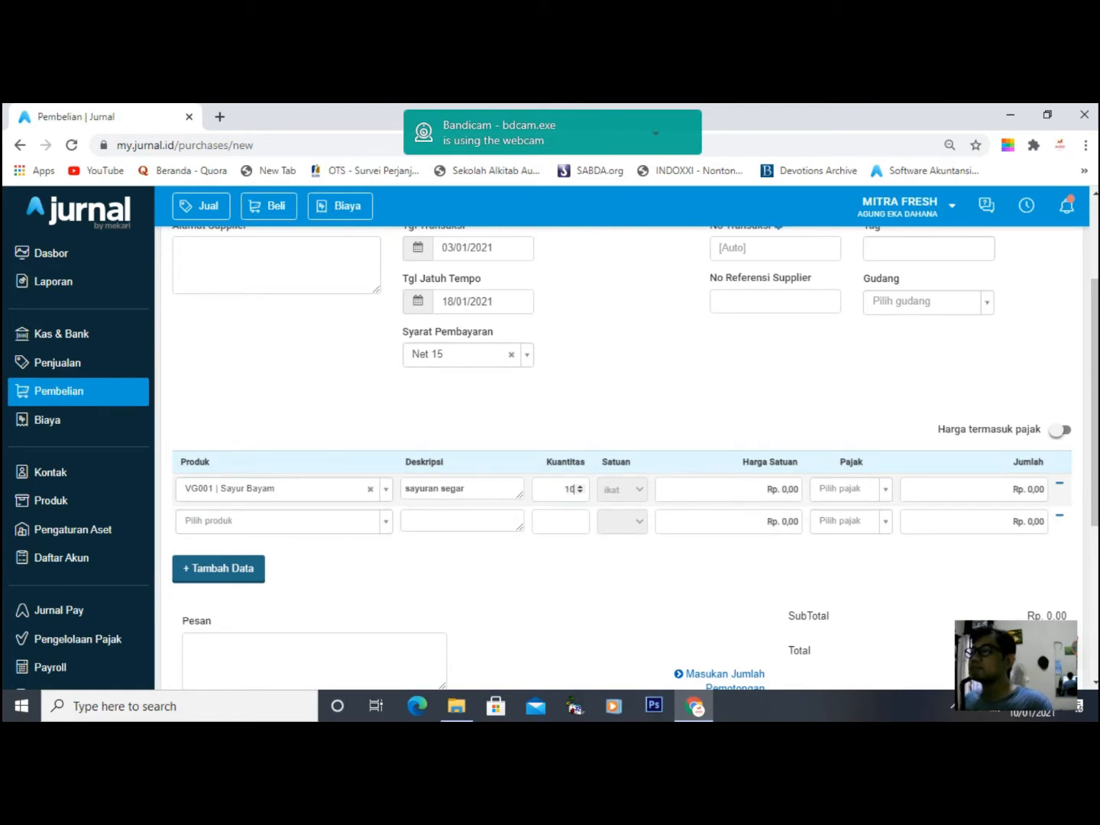
key(Tab)
text(1.200)
key(Tab)
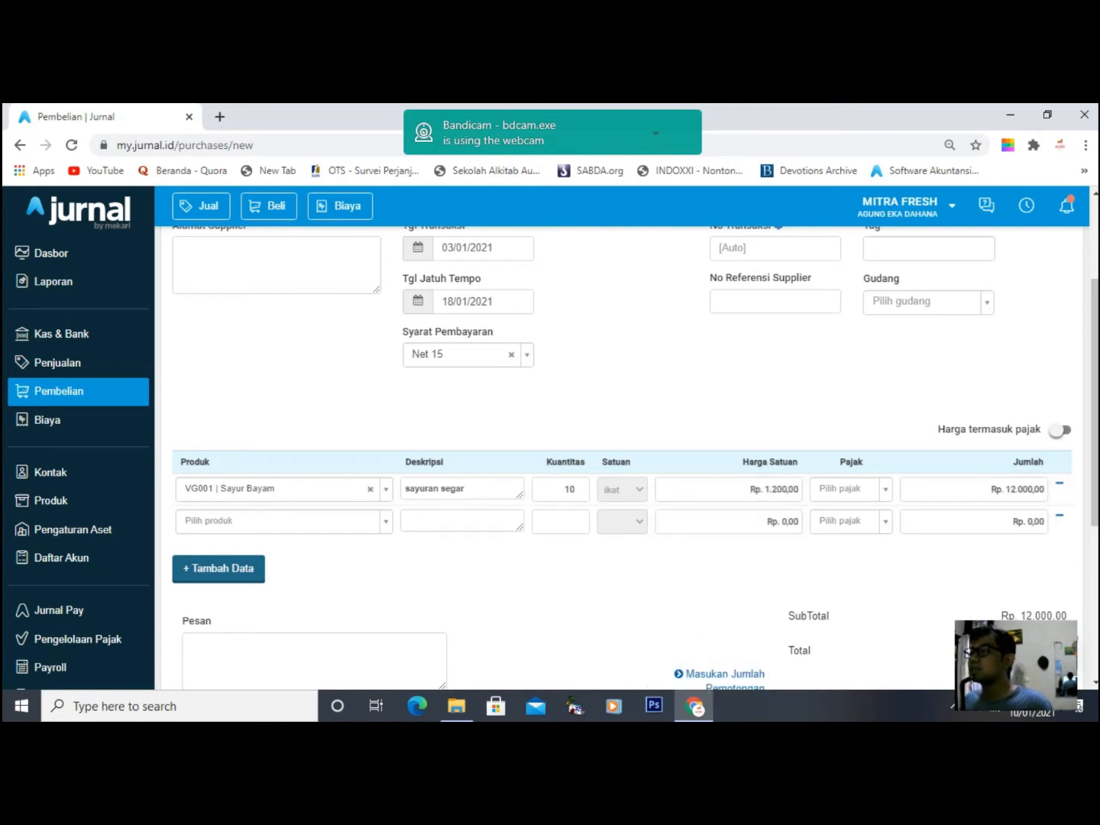
- Raise the Sayur Bayam quantity to 100, bringing the total to Rp 120.000
double_click(570, 489)
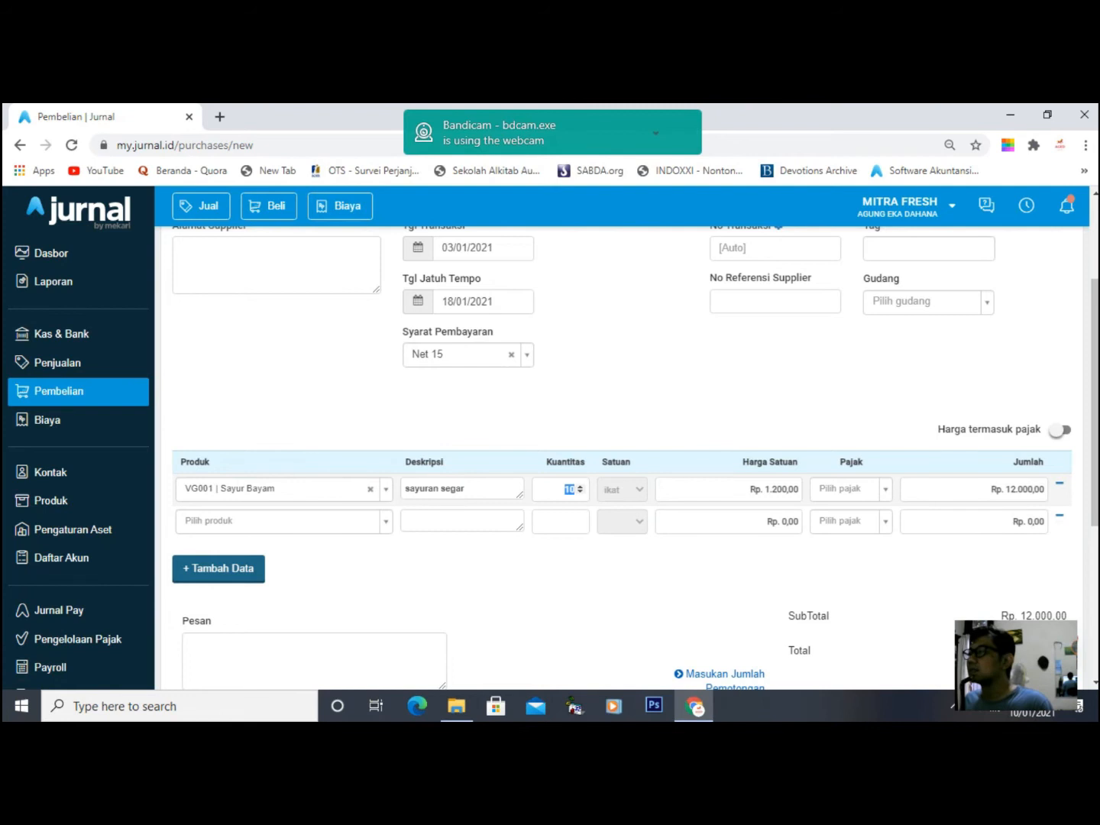
text(50)
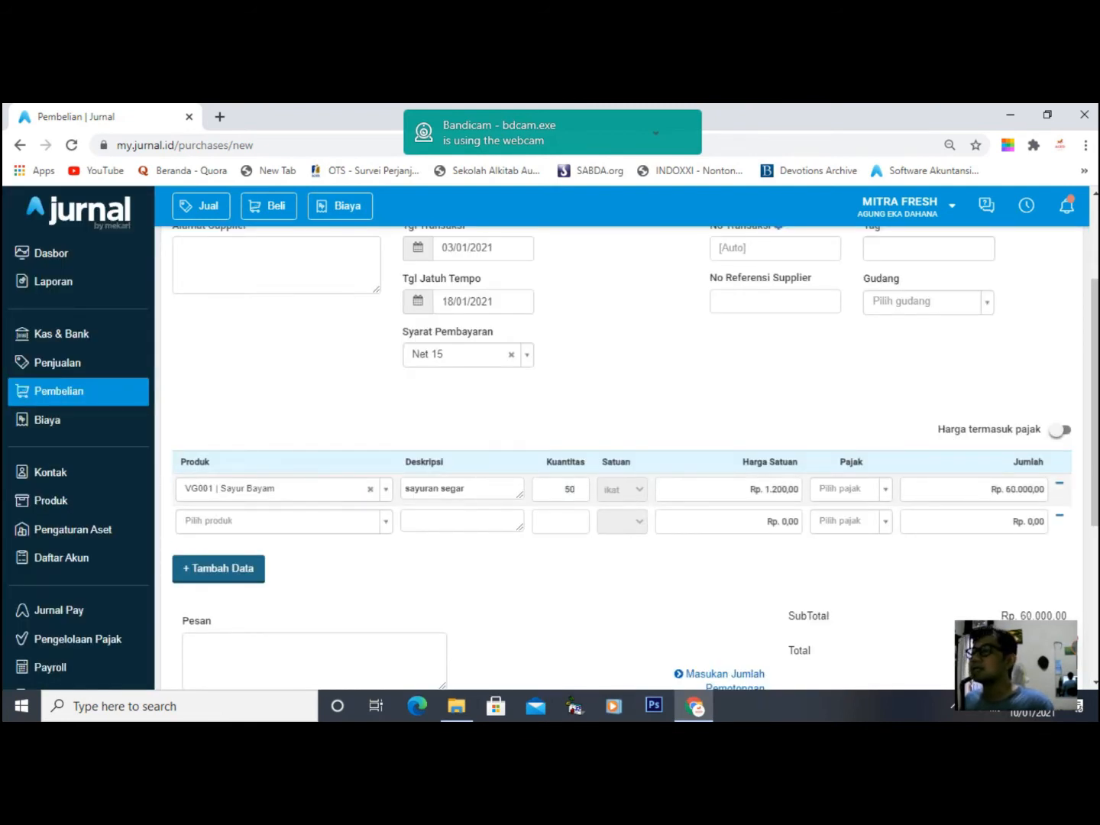
double_click(569, 489)
text(100)
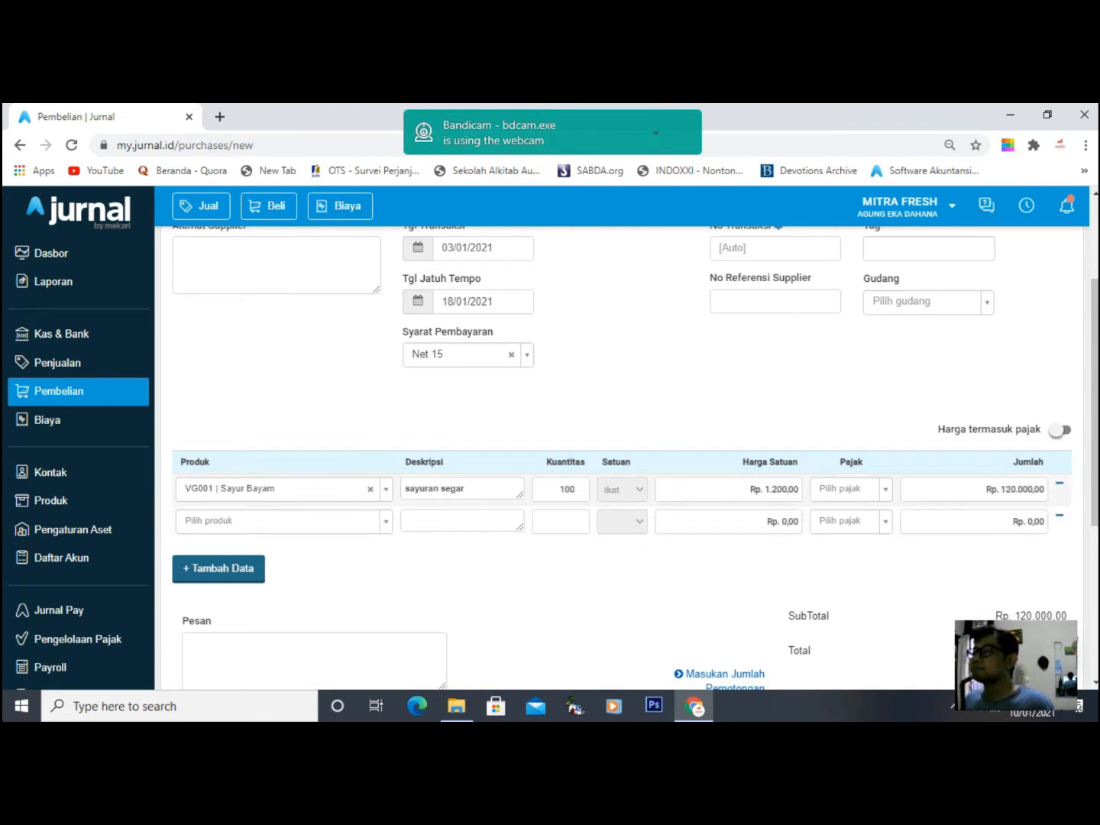
scroll(569, 489, down, 3)
scroll(569, 489, down, 2)
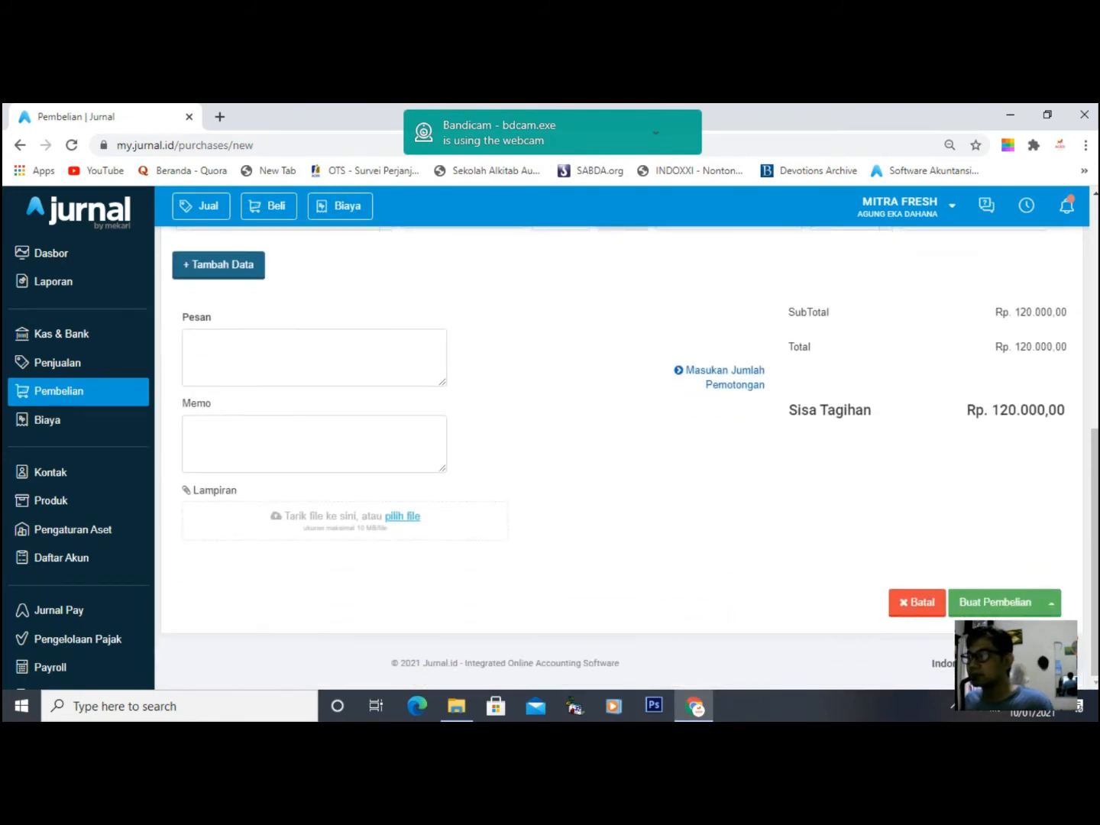
- Save the purchase as invoice #10002 from Pasar Kuningan, unpaid at Rp. 120.000,00 with Net 15 terms
click(994, 601)
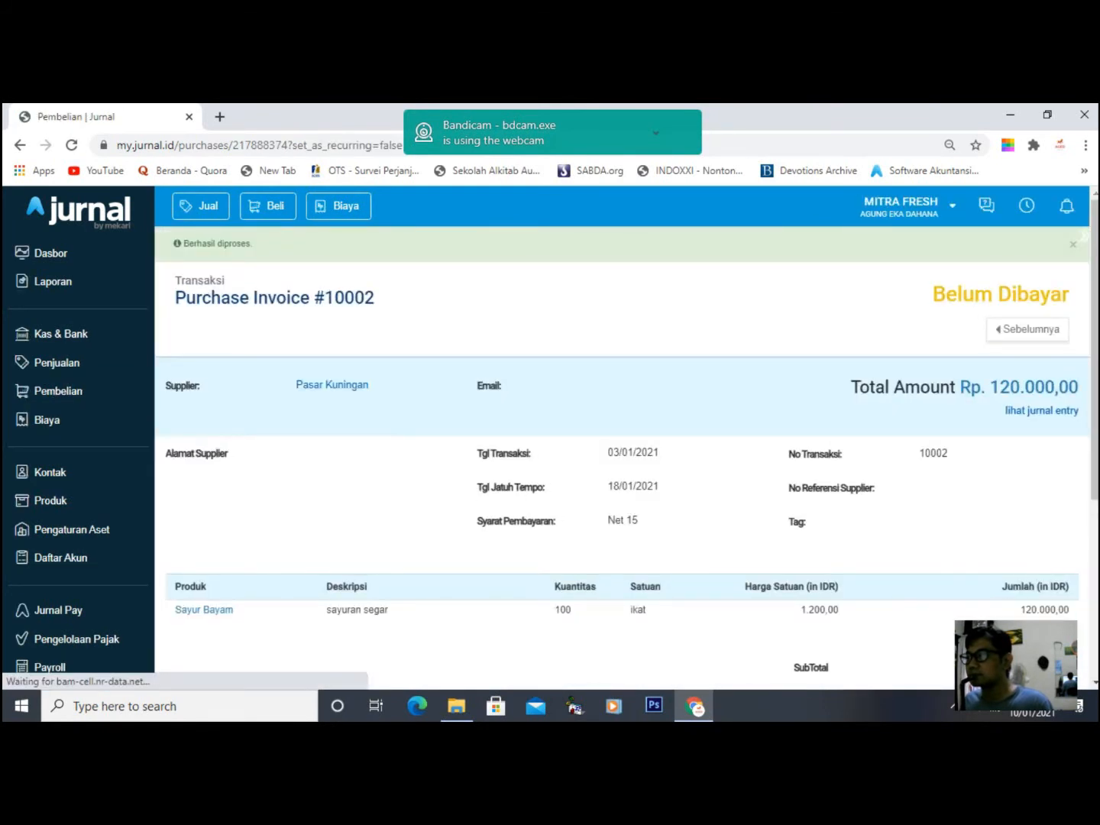
scroll(623, 459, down, 1)
scroll(623, 459, down, 3)
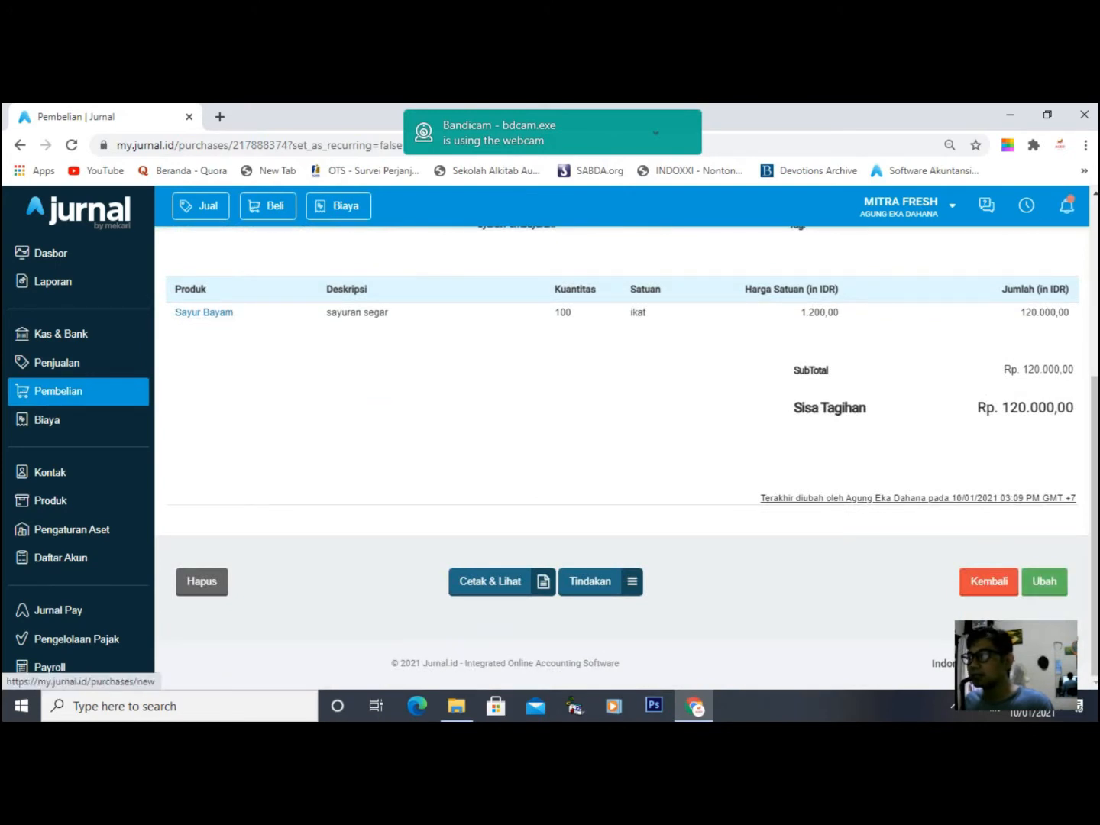
- Add message 'diantar oleh kurir gosend' and memo 'tolong dibawa langsung ke toko' to invoice #10002, then save
click(1044, 581)
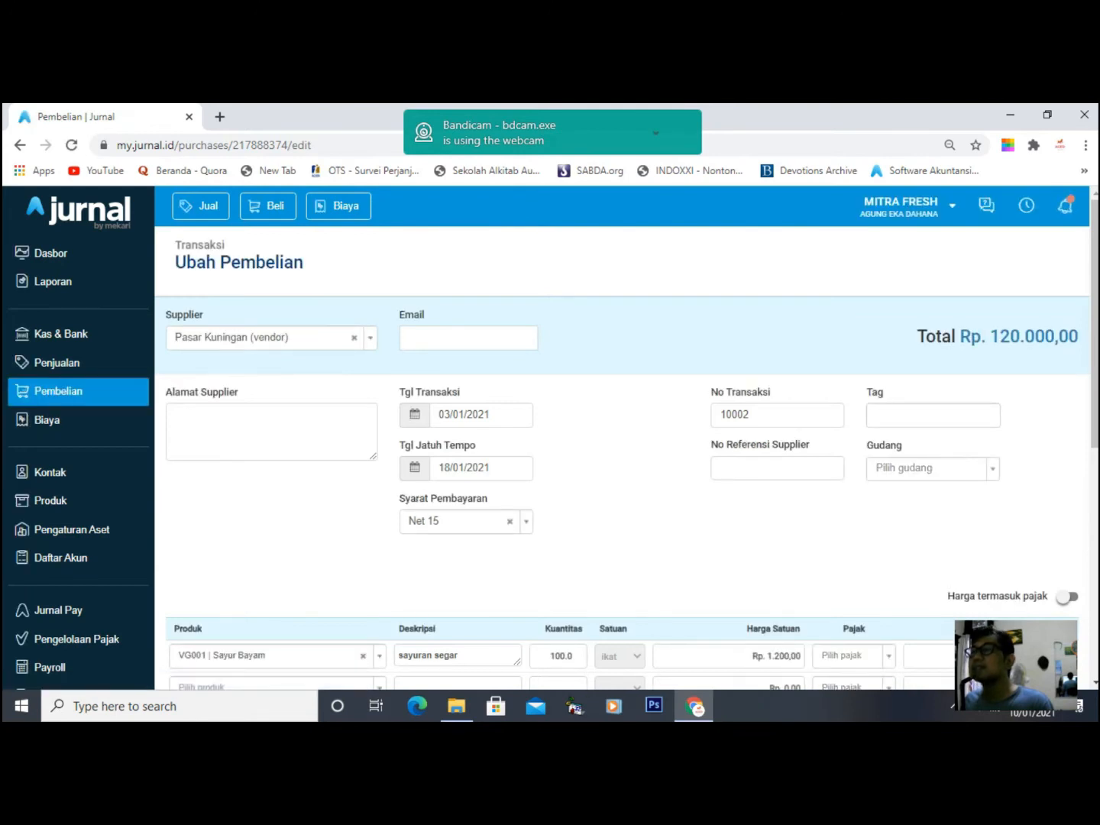
scroll(623, 458, down, 6)
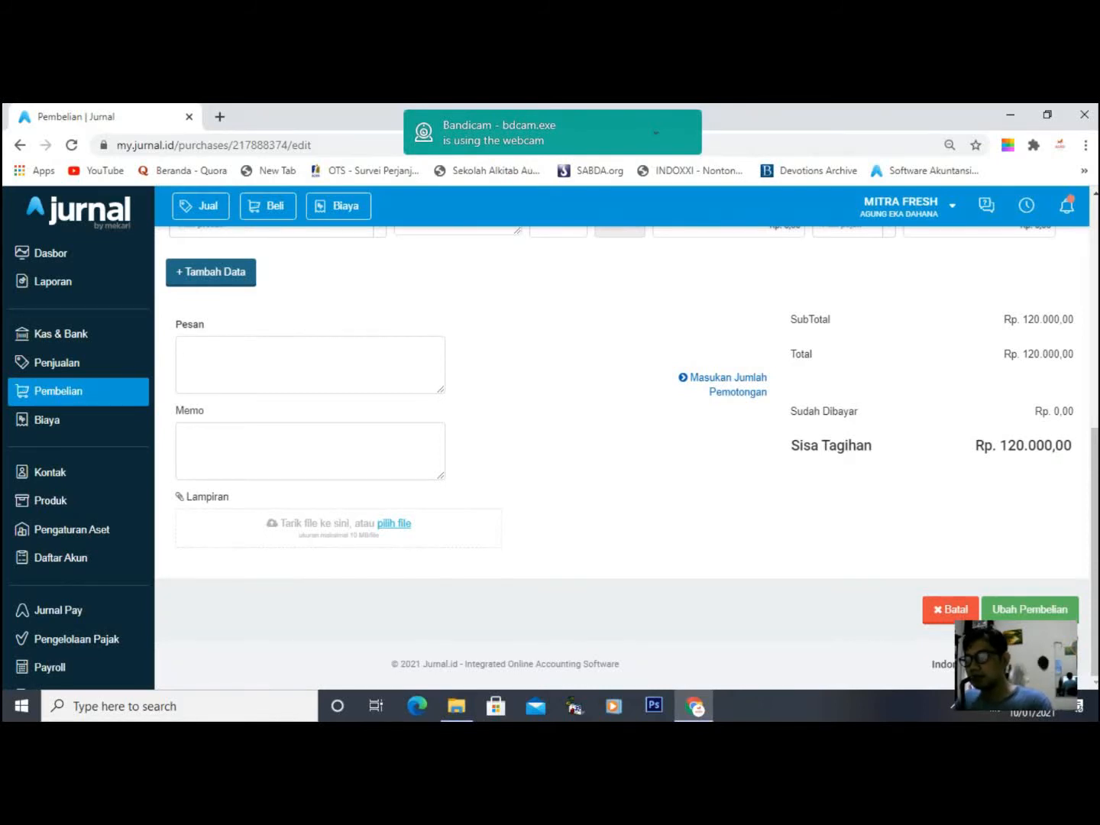
text(diantar oleh kurir )
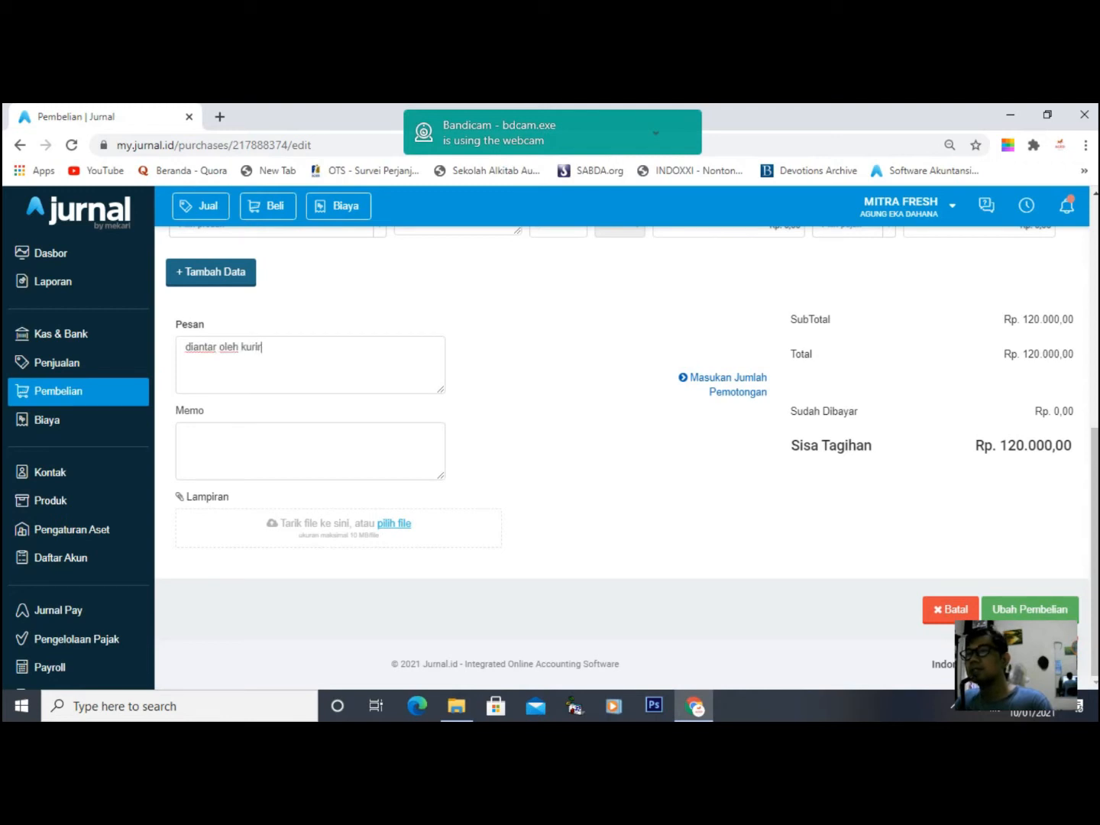
text(gosend)
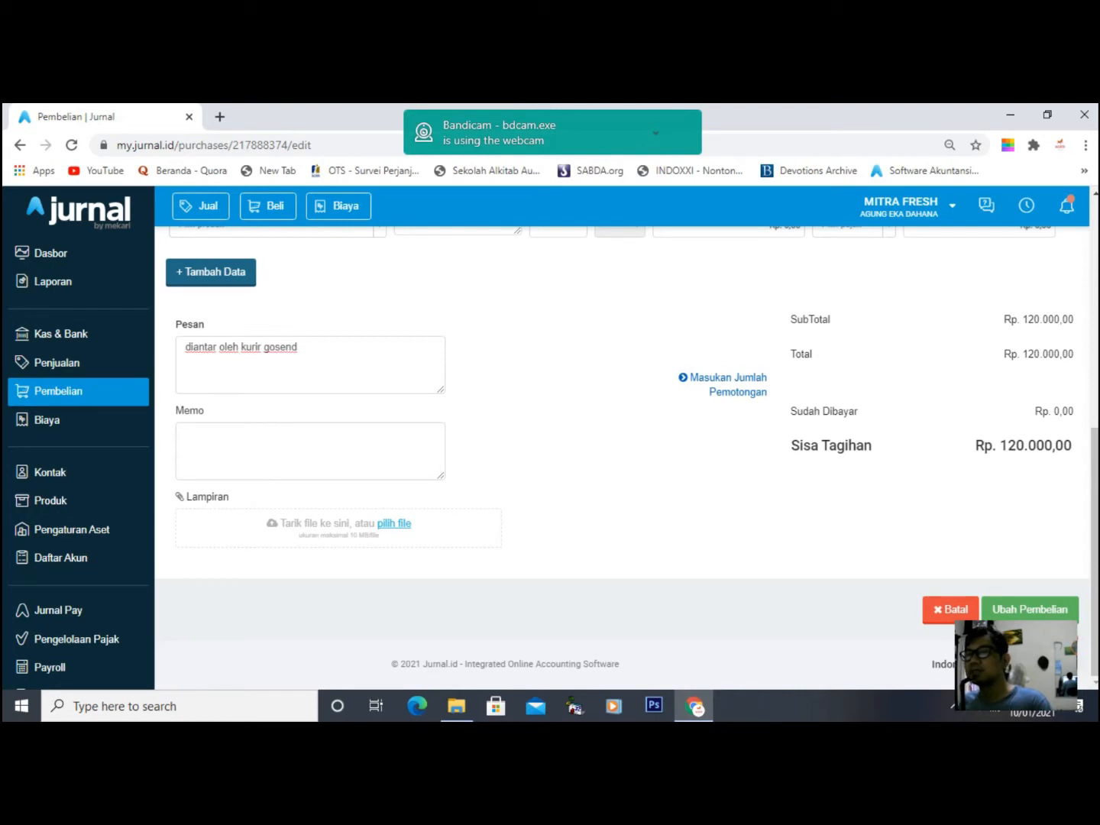
scroll(627, 444, up, 6)
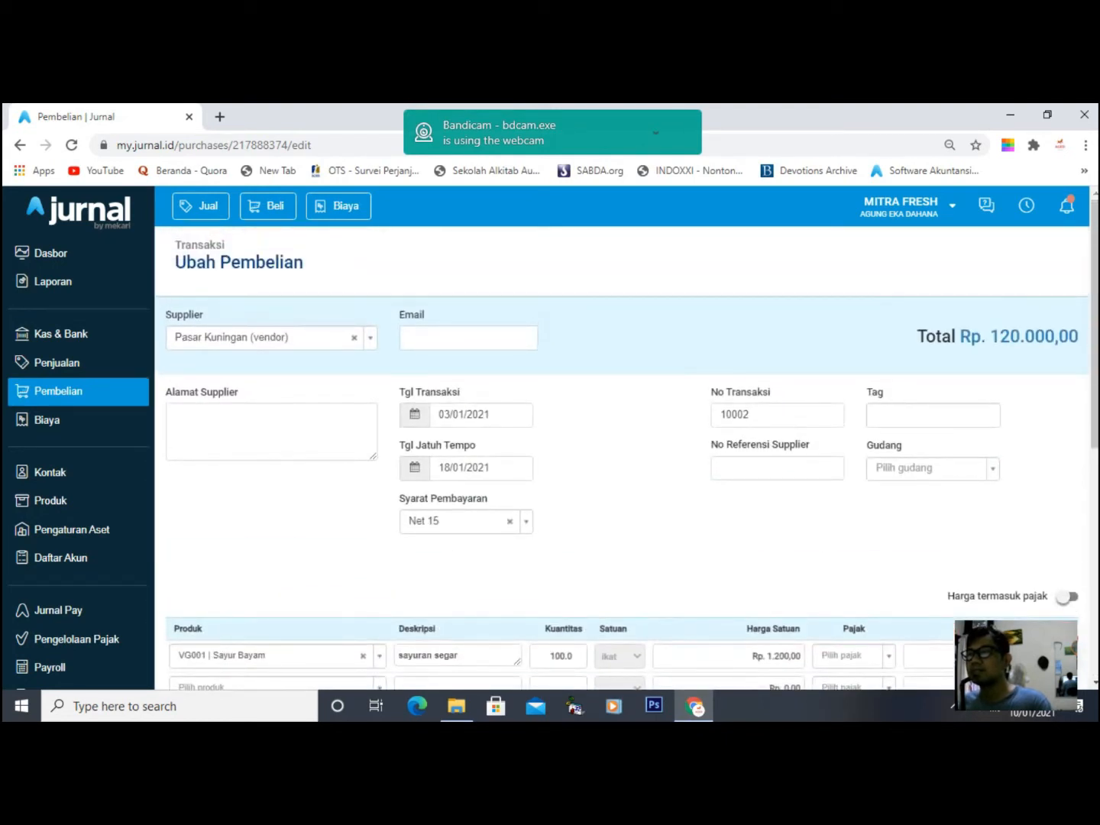
scroll(627, 445, down, 4)
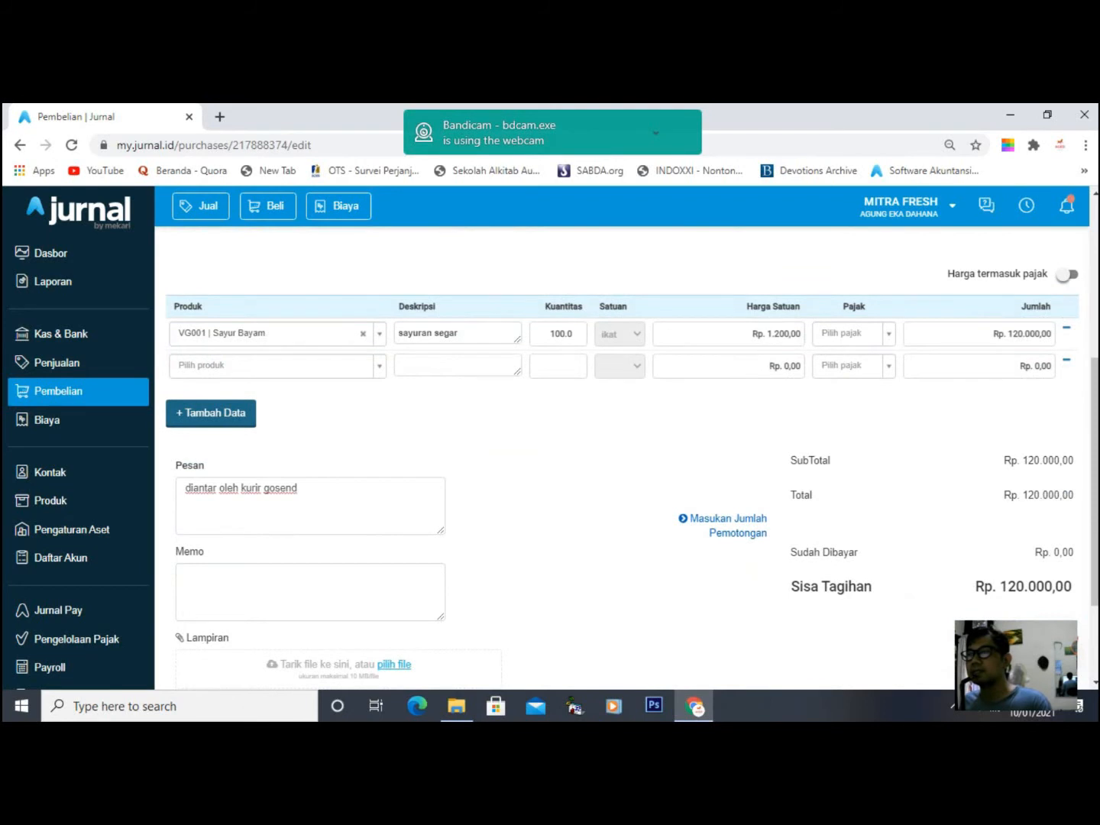
scroll(626, 458, down, 1)
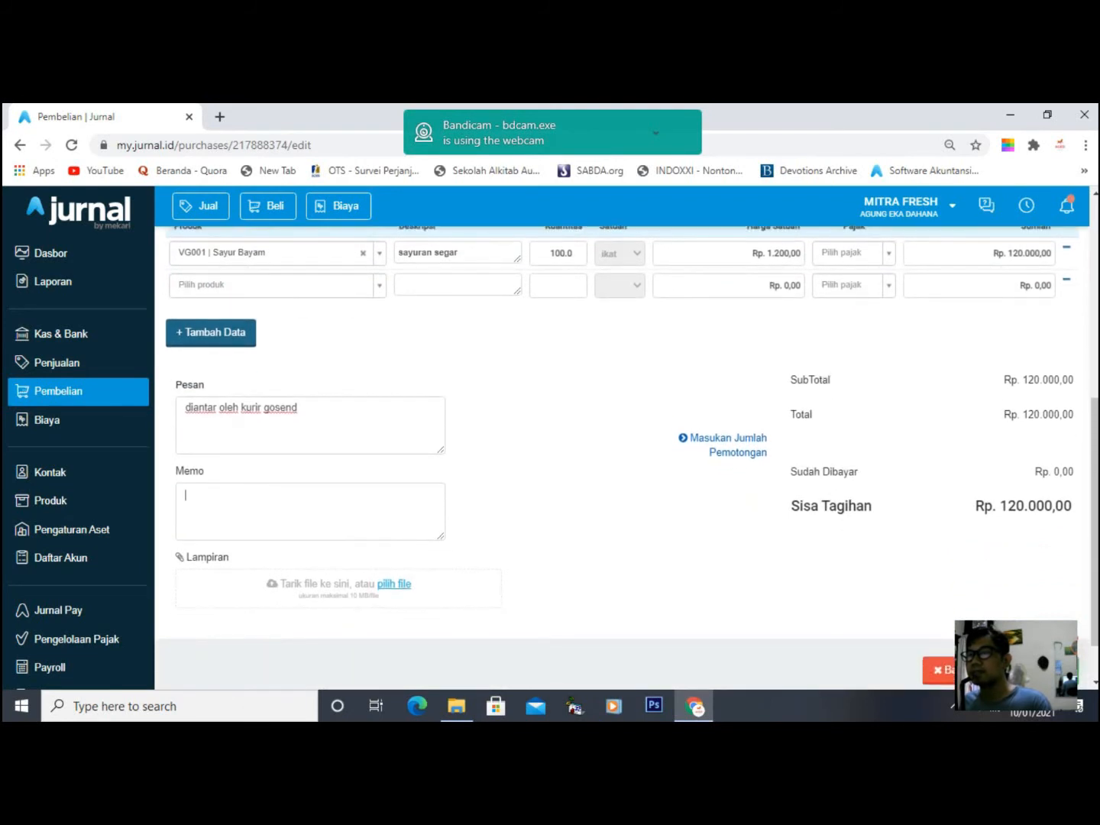
click(309, 511)
text(tolong)
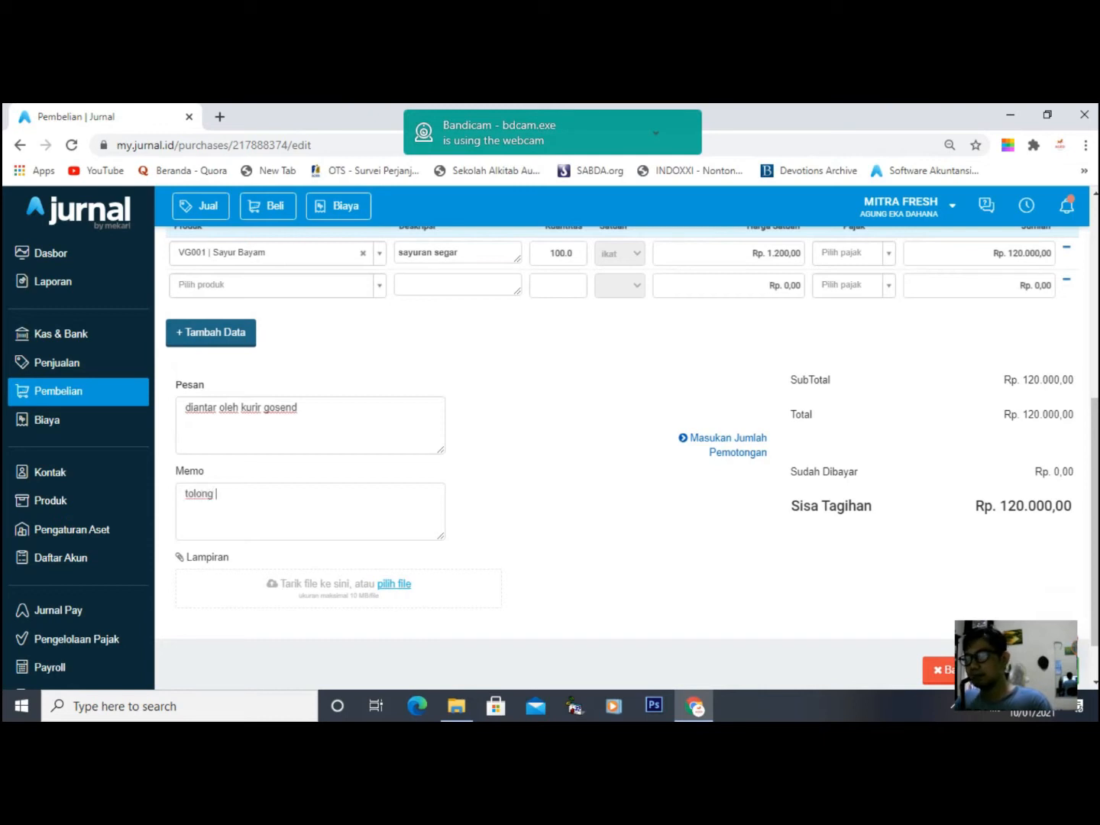
text( dibawa langsung ke toko)
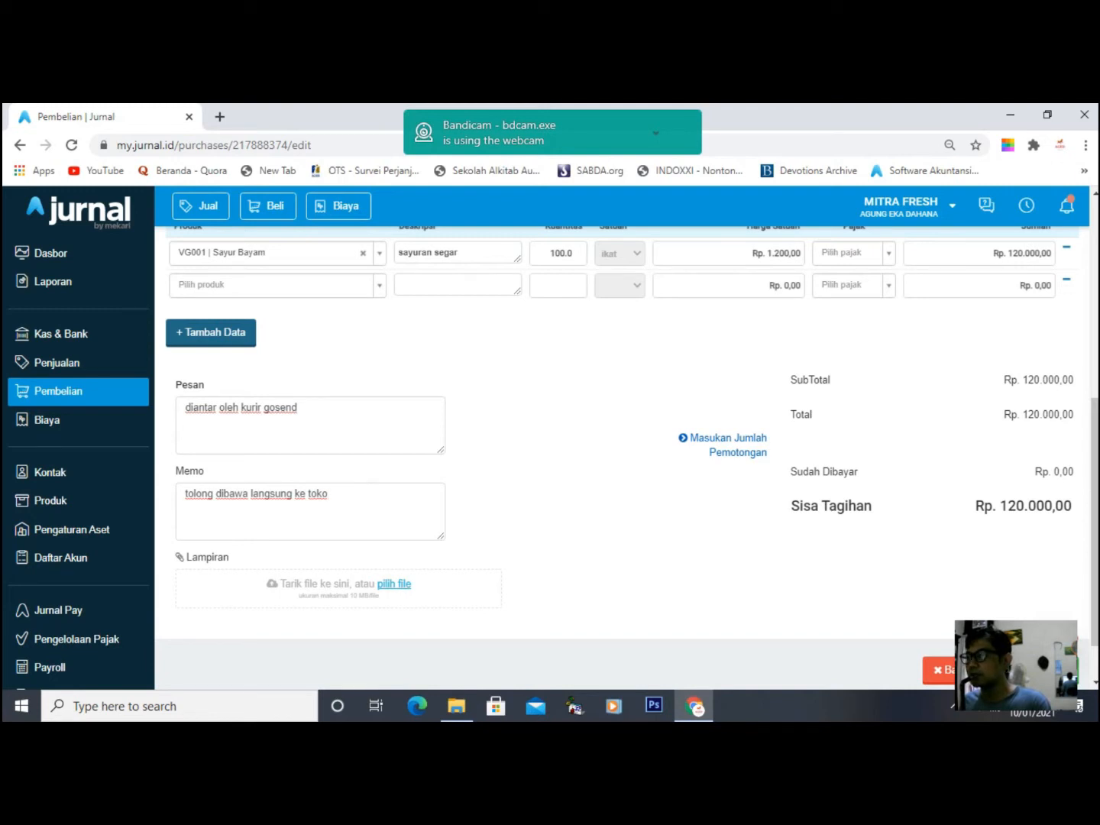
click(1026, 671)
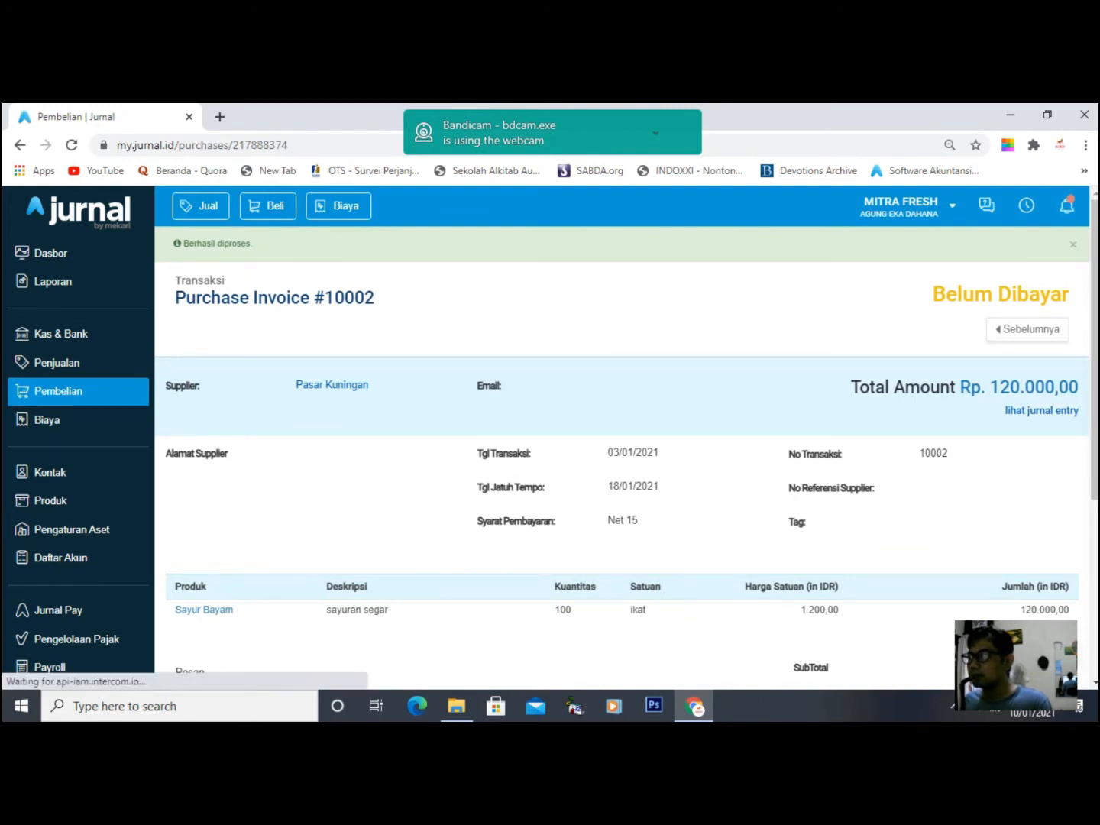
- Review invoice #10002's journal entry, then return to the Pembelian list showing Rp. 460.000,00 unpaid
click(1041, 411)
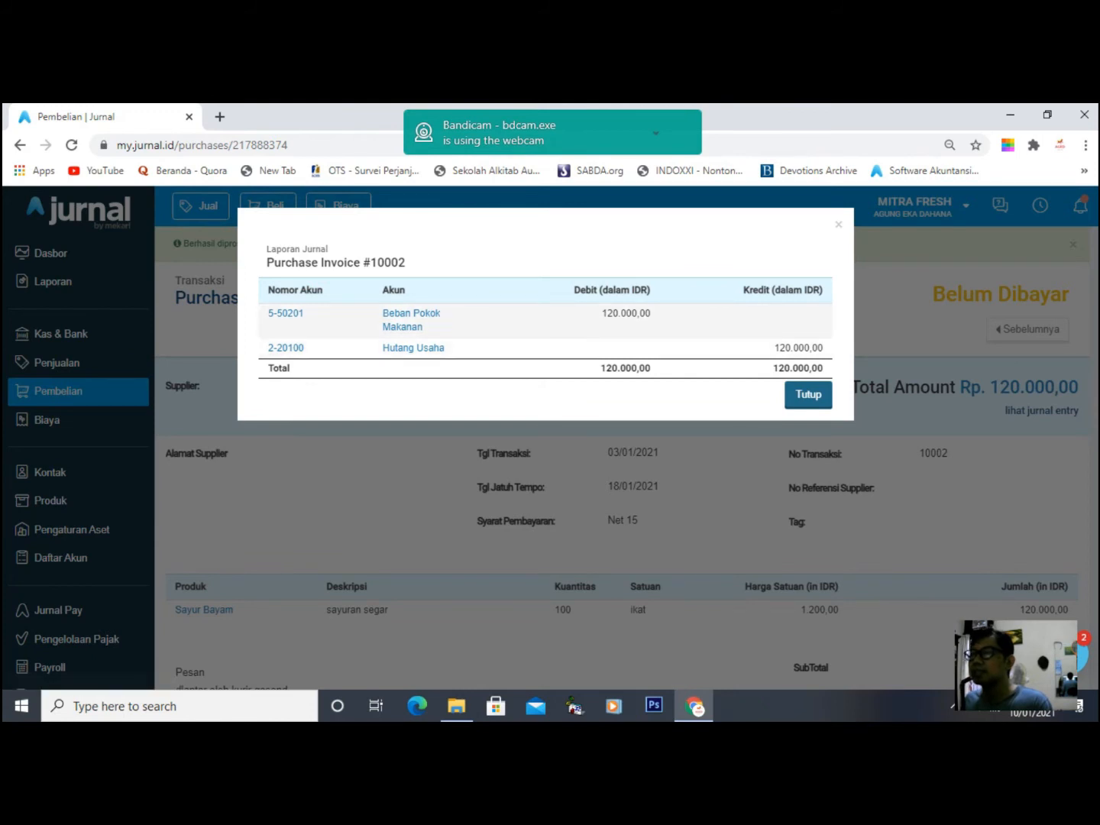
click(196, 382)
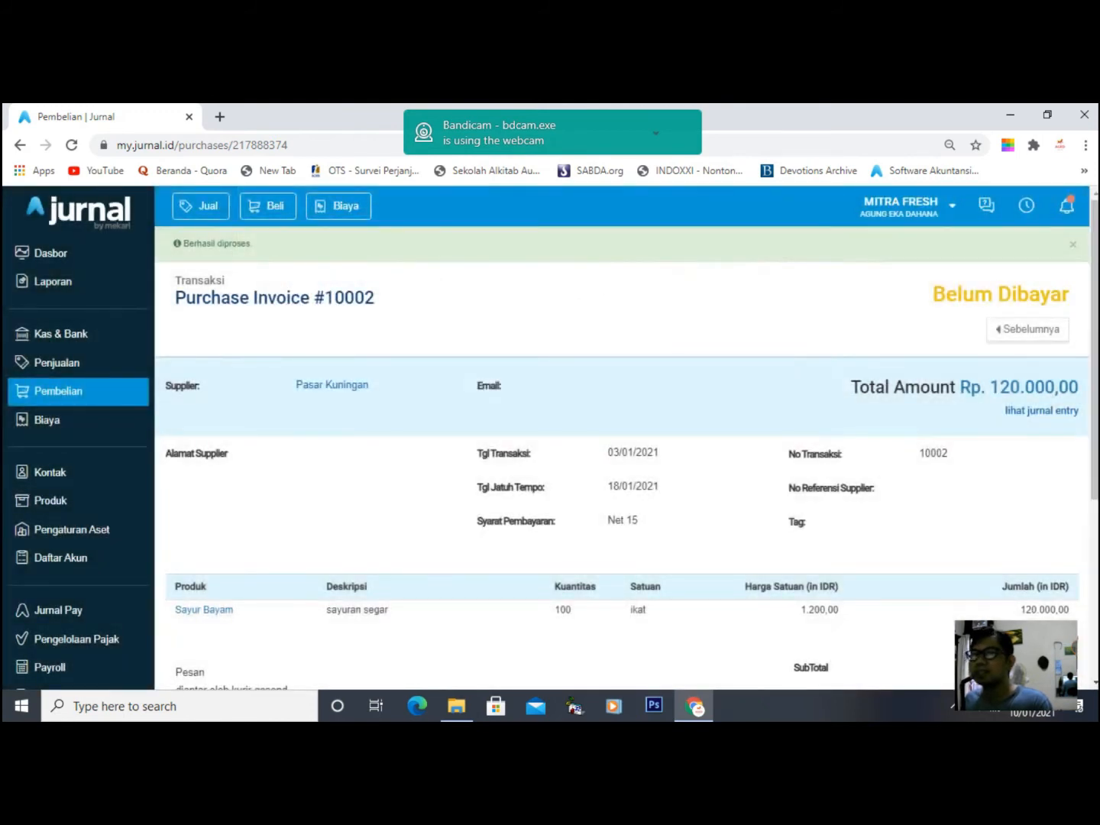
click(59, 390)
scroll(550, 458, down, 3)
scroll(627, 443, down, 1)
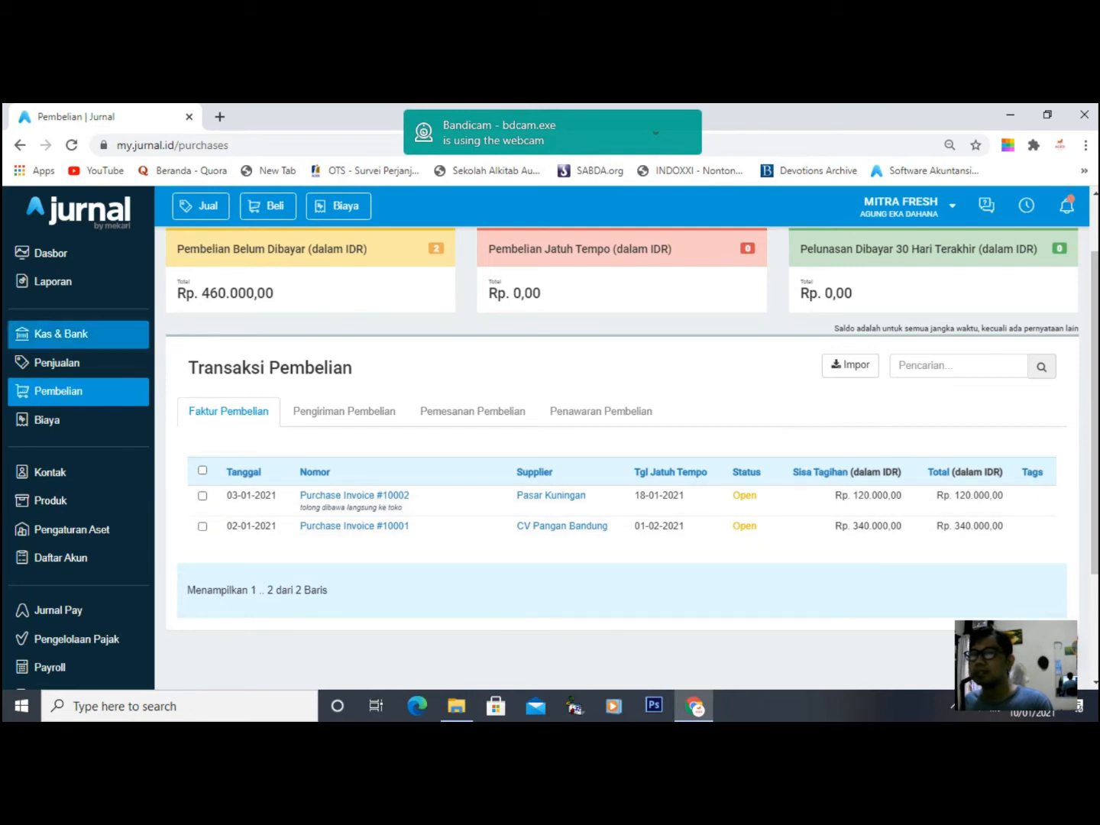
- Open a blank Penagihan Penjualan invoice from the Penjualan section, dated 10/01/2021 with Net 30 terms
click(58, 363)
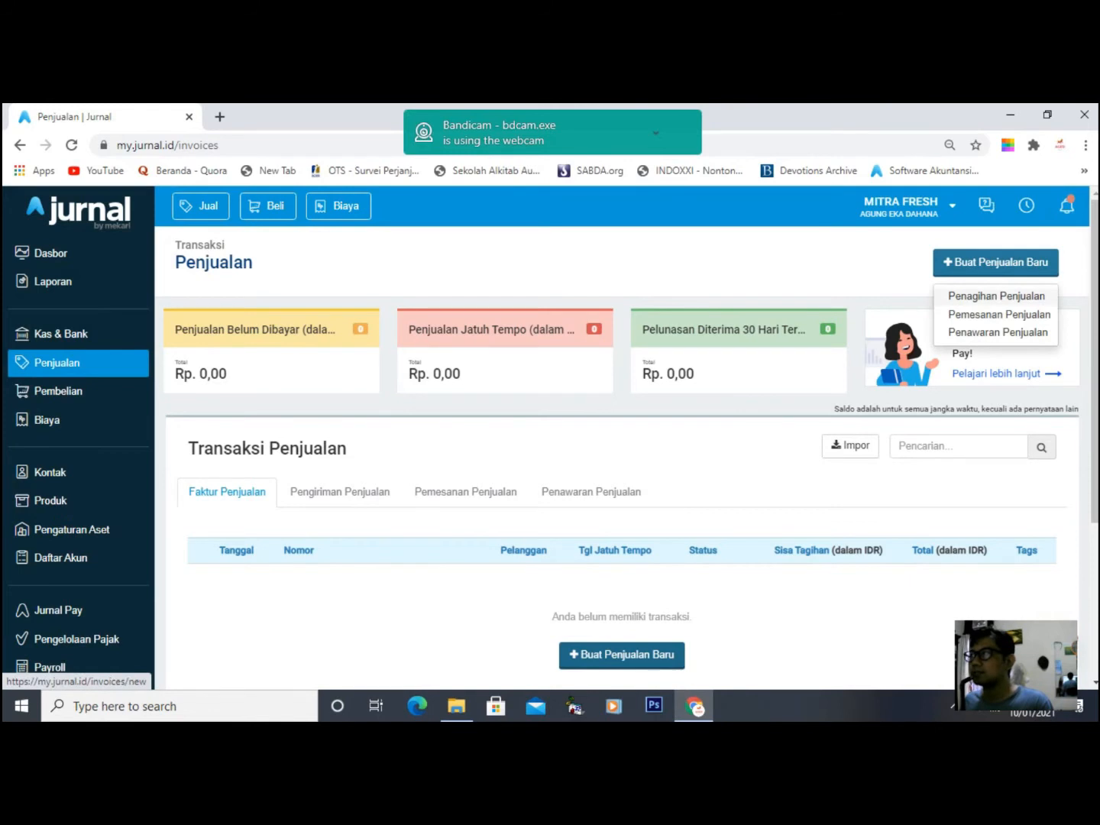
click(993, 265)
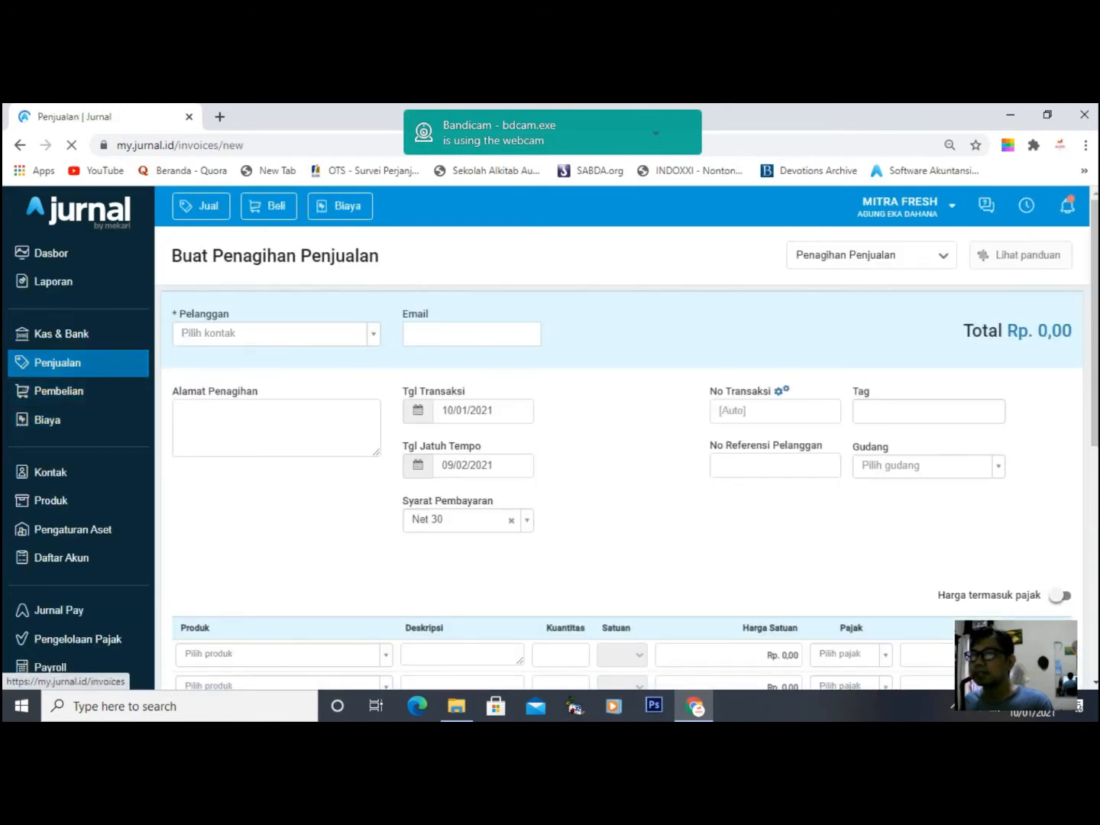
click(58, 361)
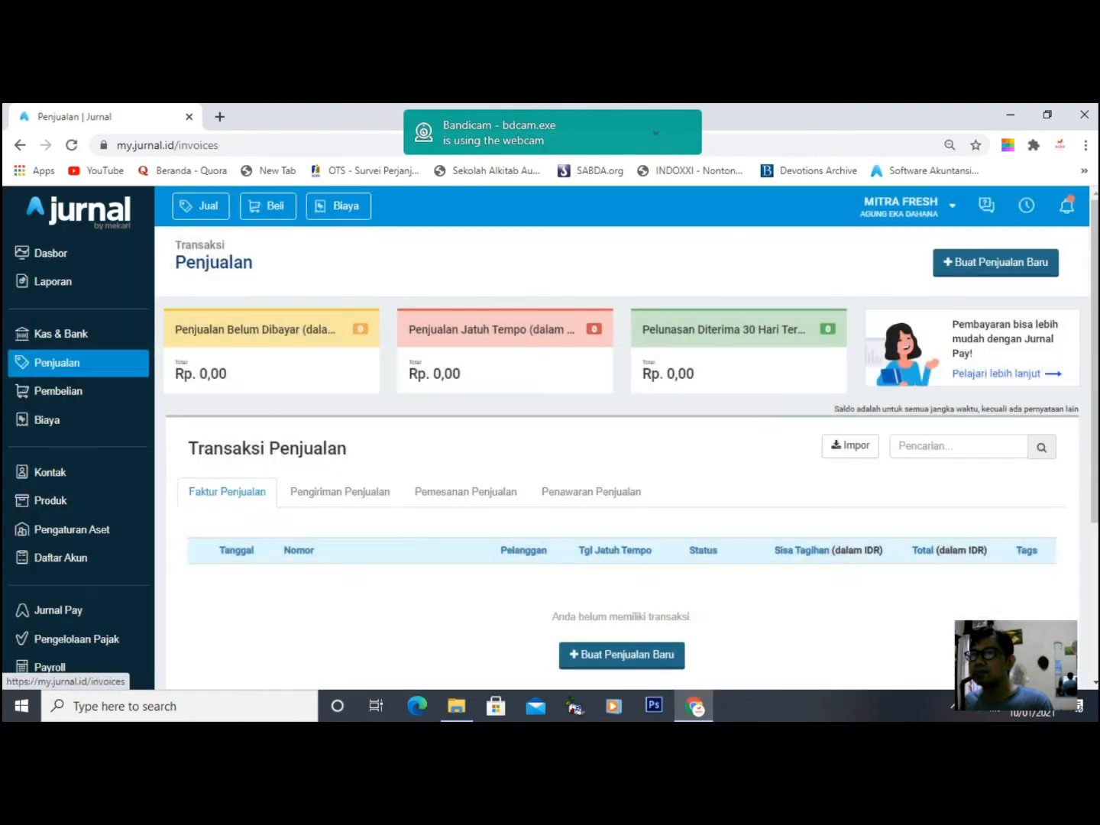
click(58, 361)
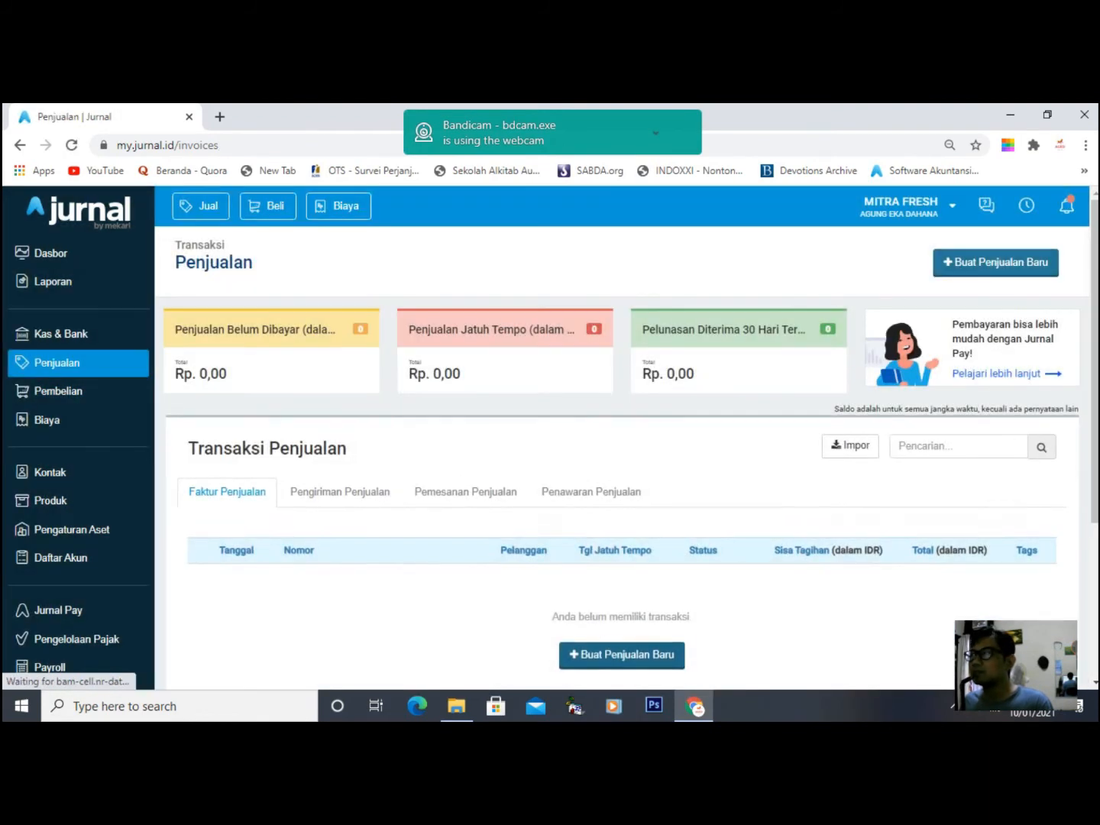
click(996, 263)
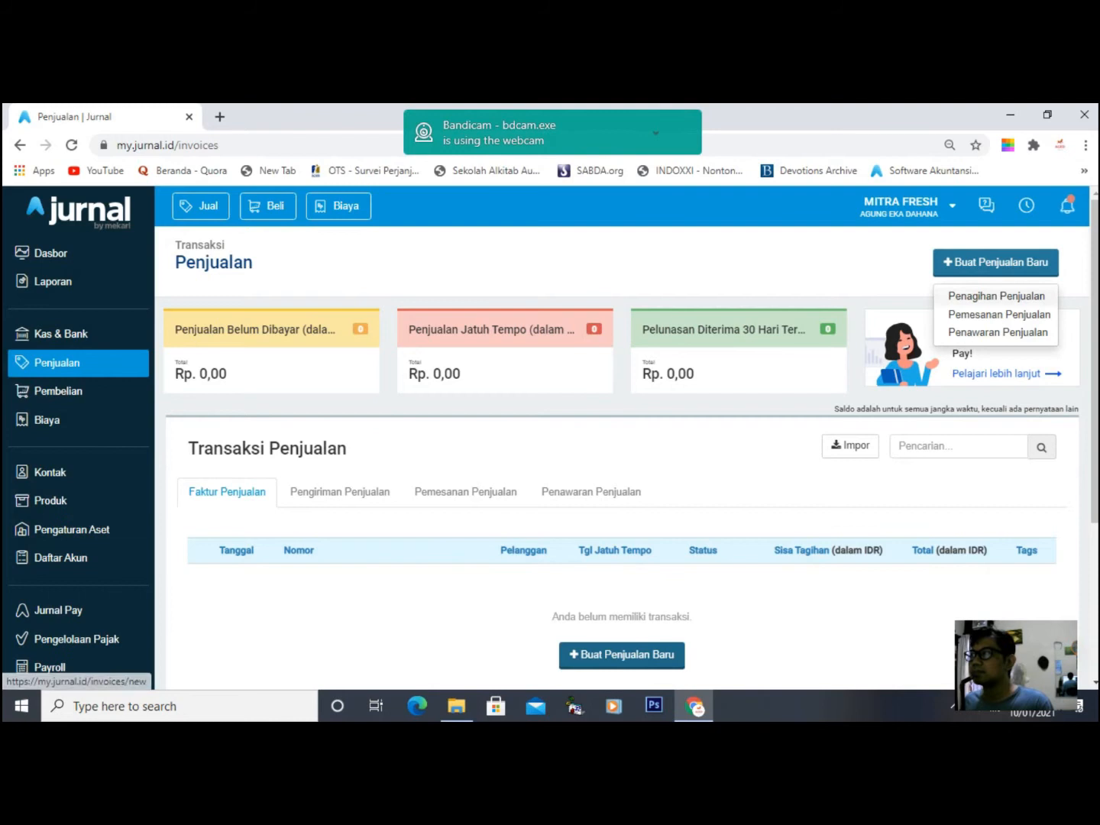
click(997, 295)
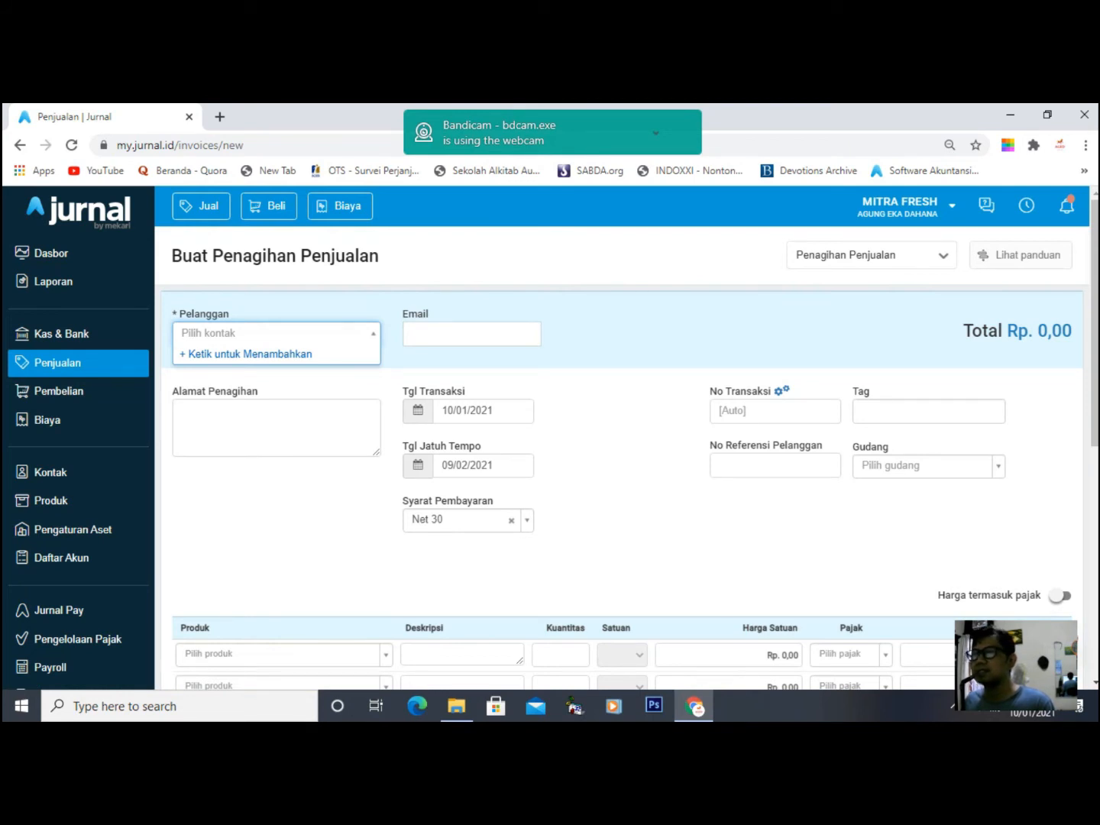
- Create a new customer contact with the customer's nickname, e-mail, billing address and phone, assigned to the invoice
click(245, 355)
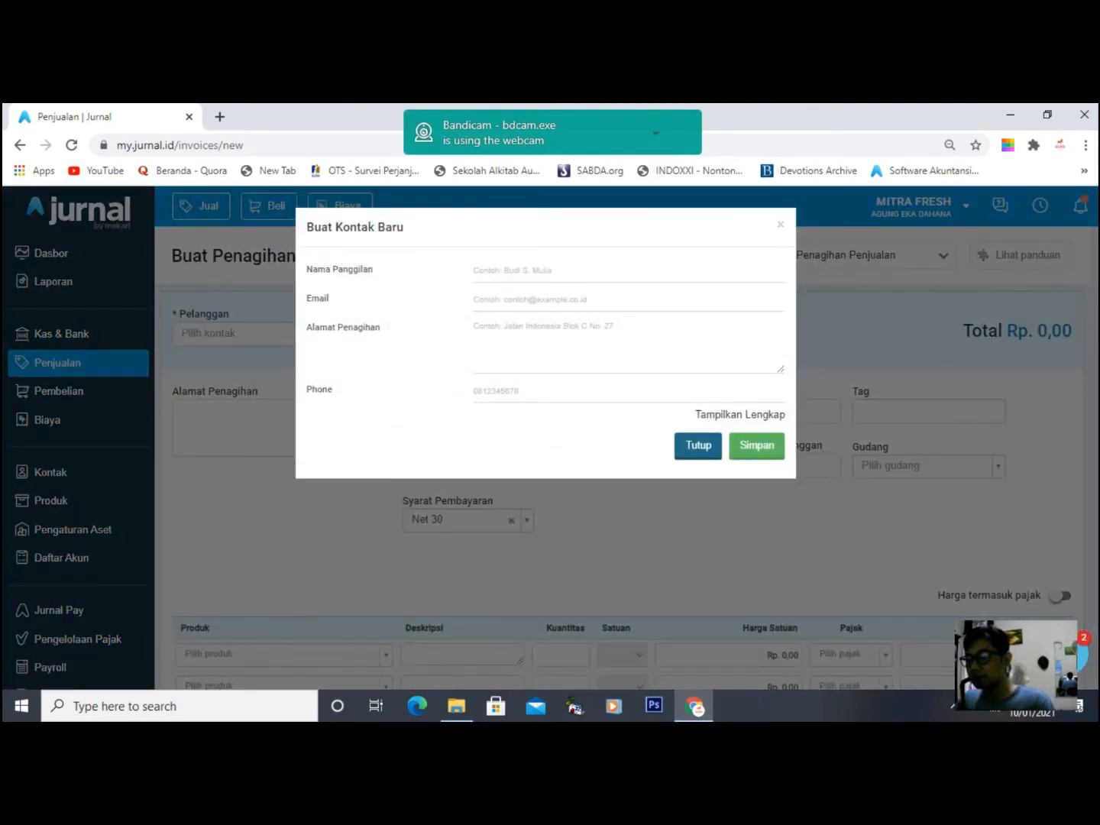
text(Ahmad)
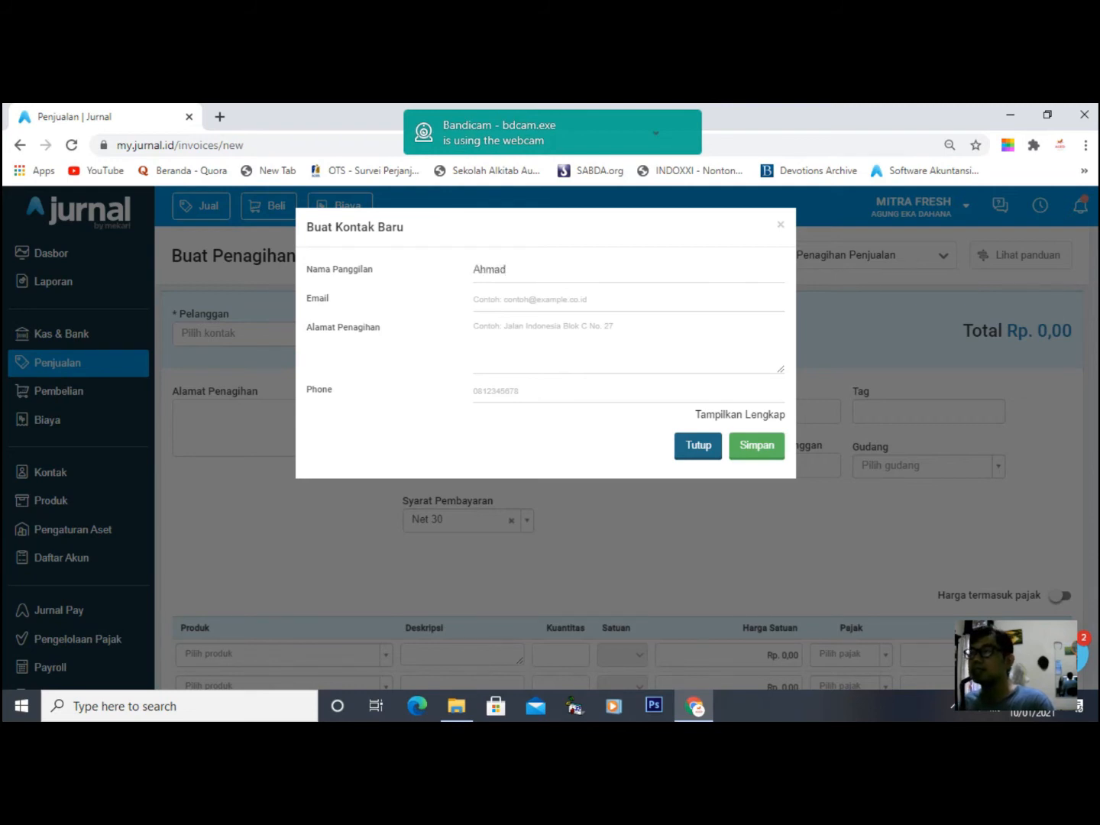
key(Tab)
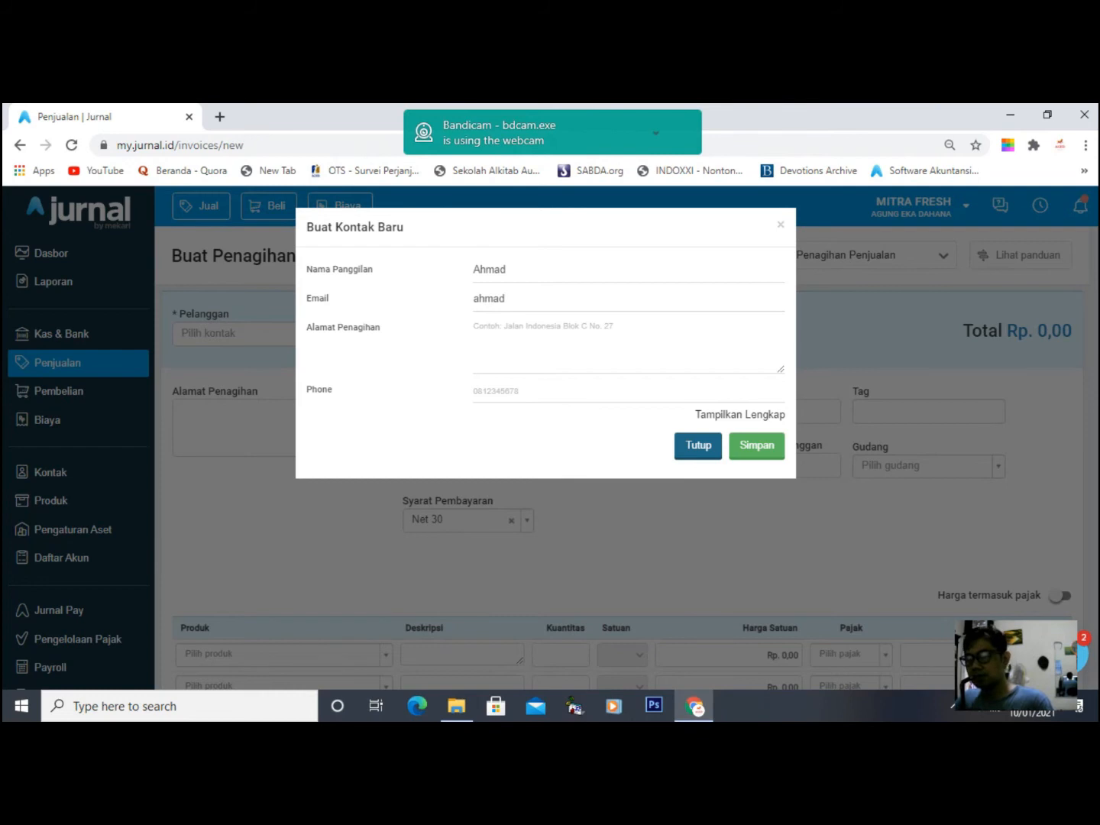
key(Tab)
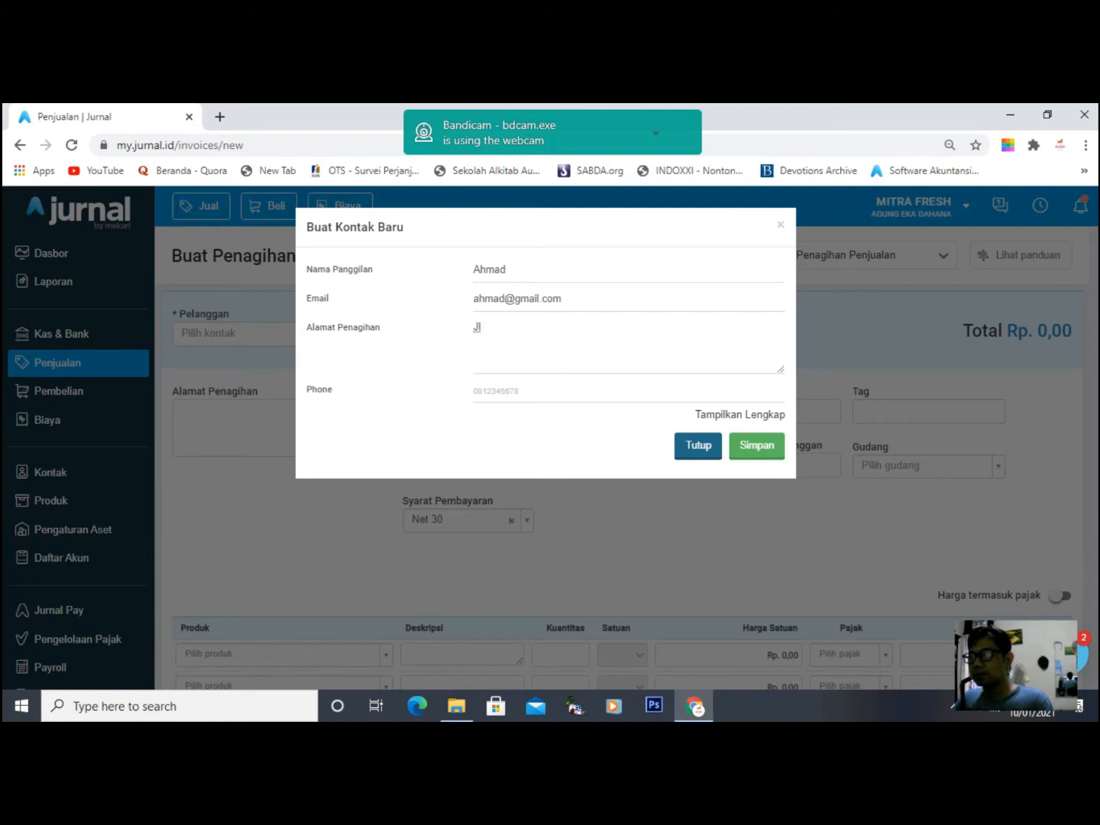
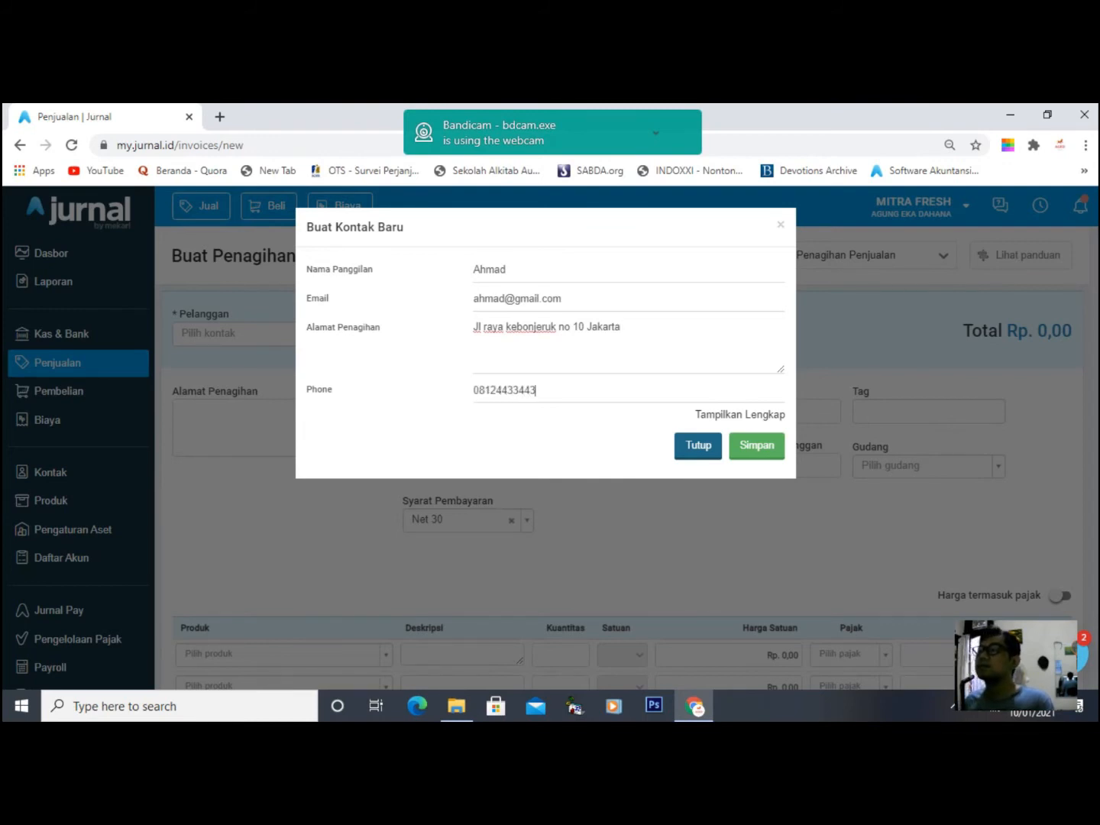
click(756, 445)
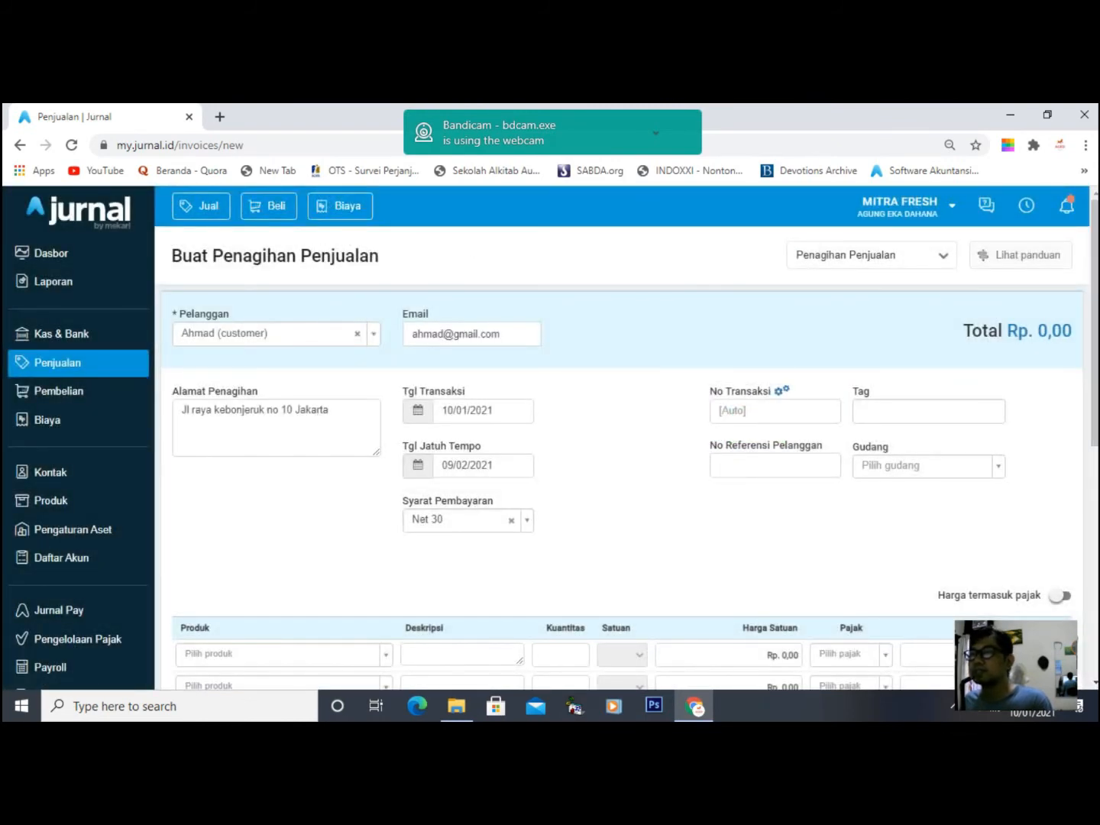
- Set the invoice's payment terms to Cash on Delivery
scroll(623, 458, down, 2)
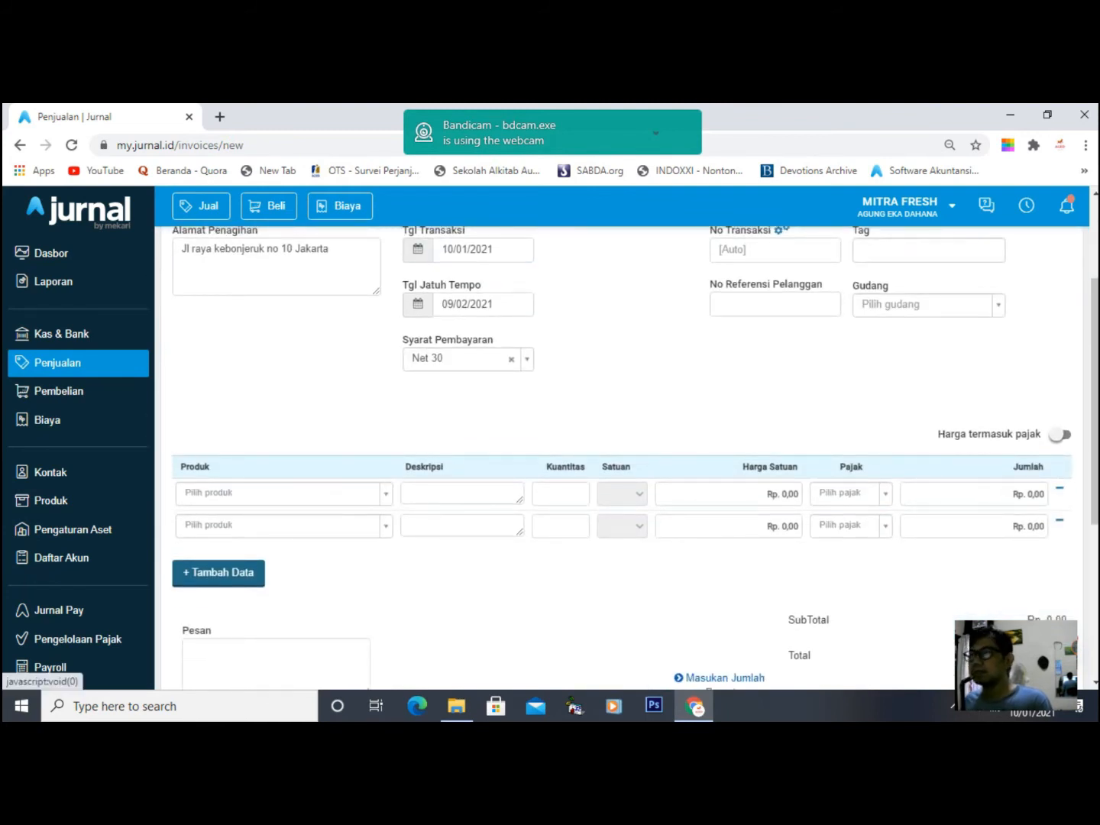
click(459, 359)
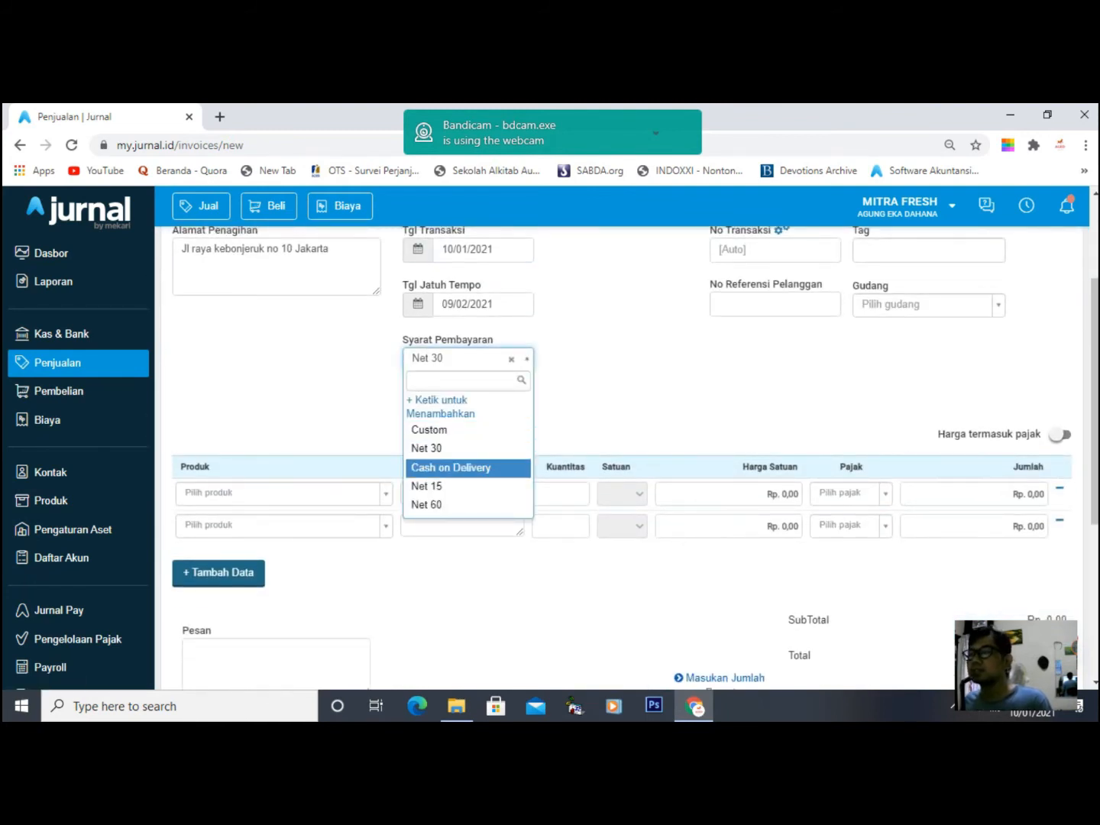
click(450, 468)
click(283, 493)
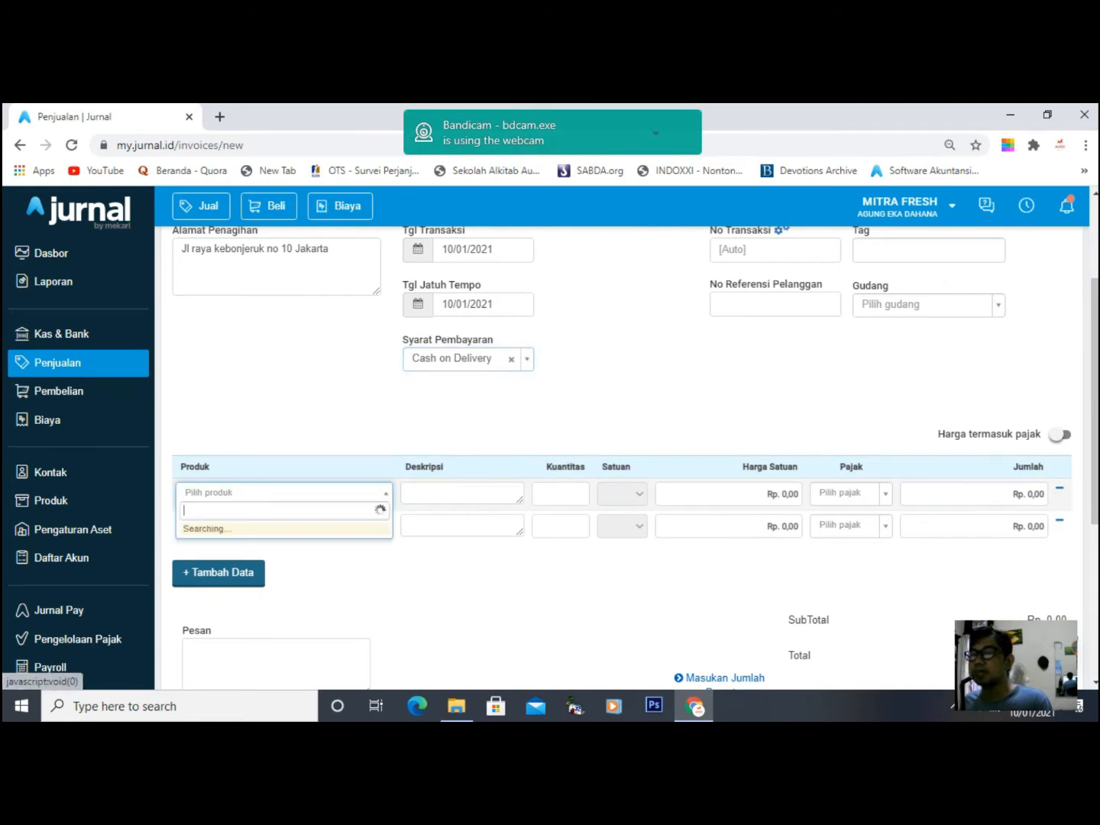
- Add DG001 Kecap Manis Cap Bango 135 ml and DG002 Sosis Sapi Champ isi 6 as product rows
scroll(622, 459, up, 2)
scroll(623, 459, down, 2)
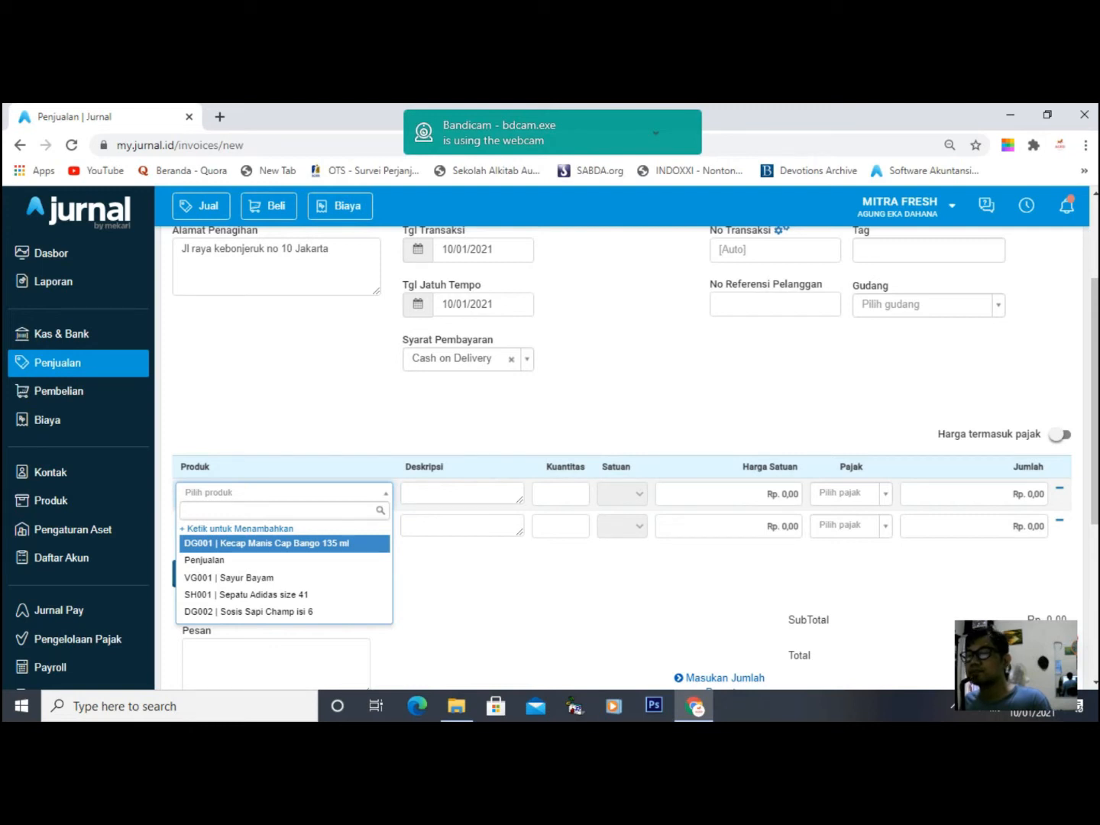
key(Return)
click(280, 527)
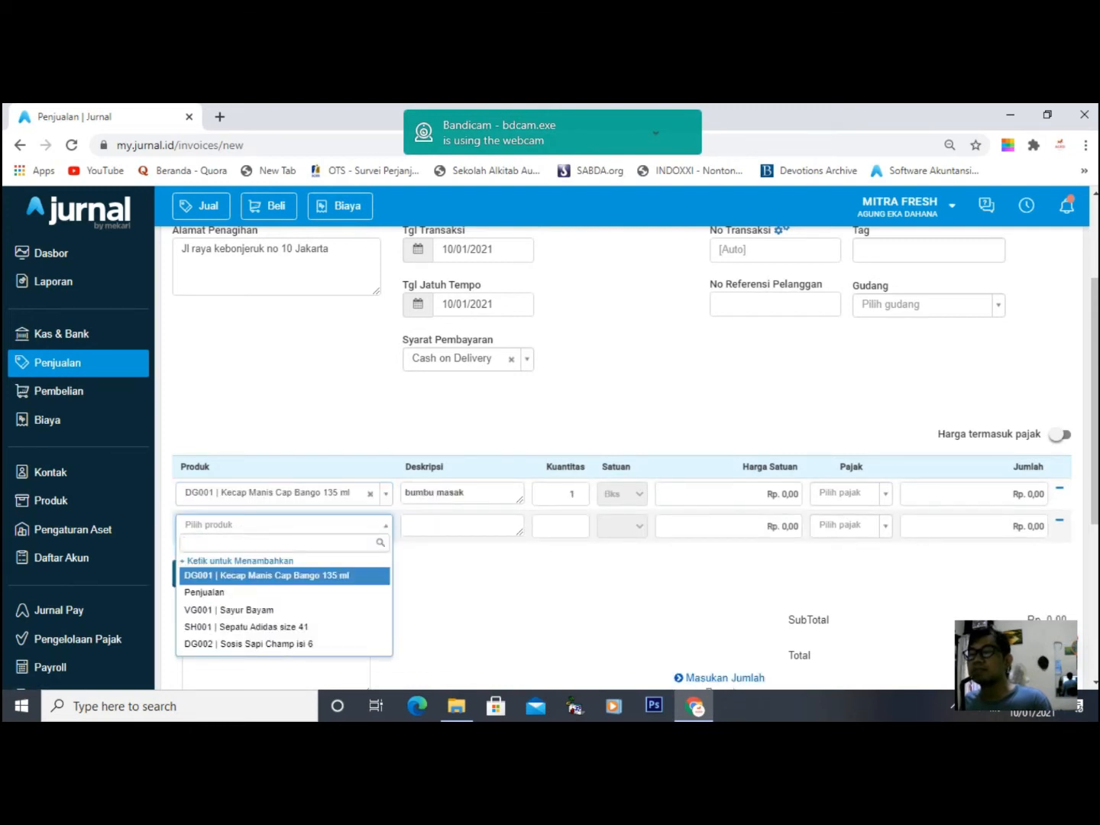
key(Down)
key(Down)
key(Up)
key(Down)
key(Down)
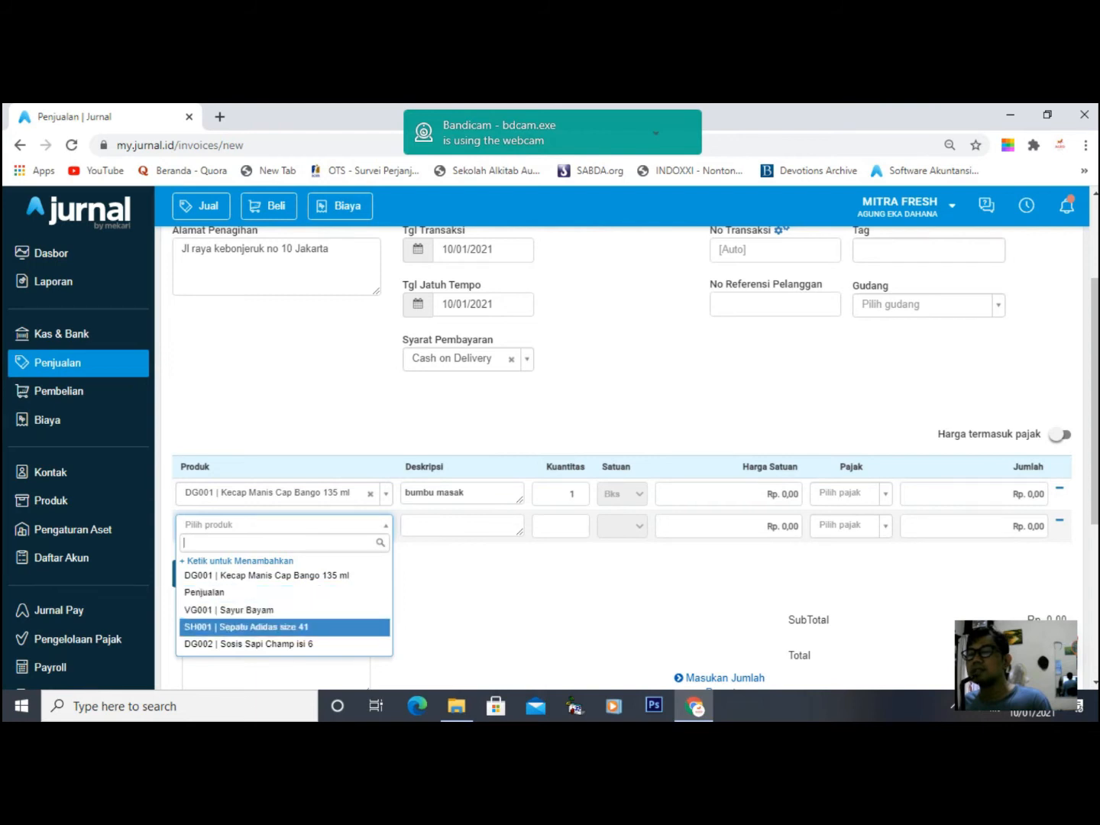
key(Down)
key(Return)
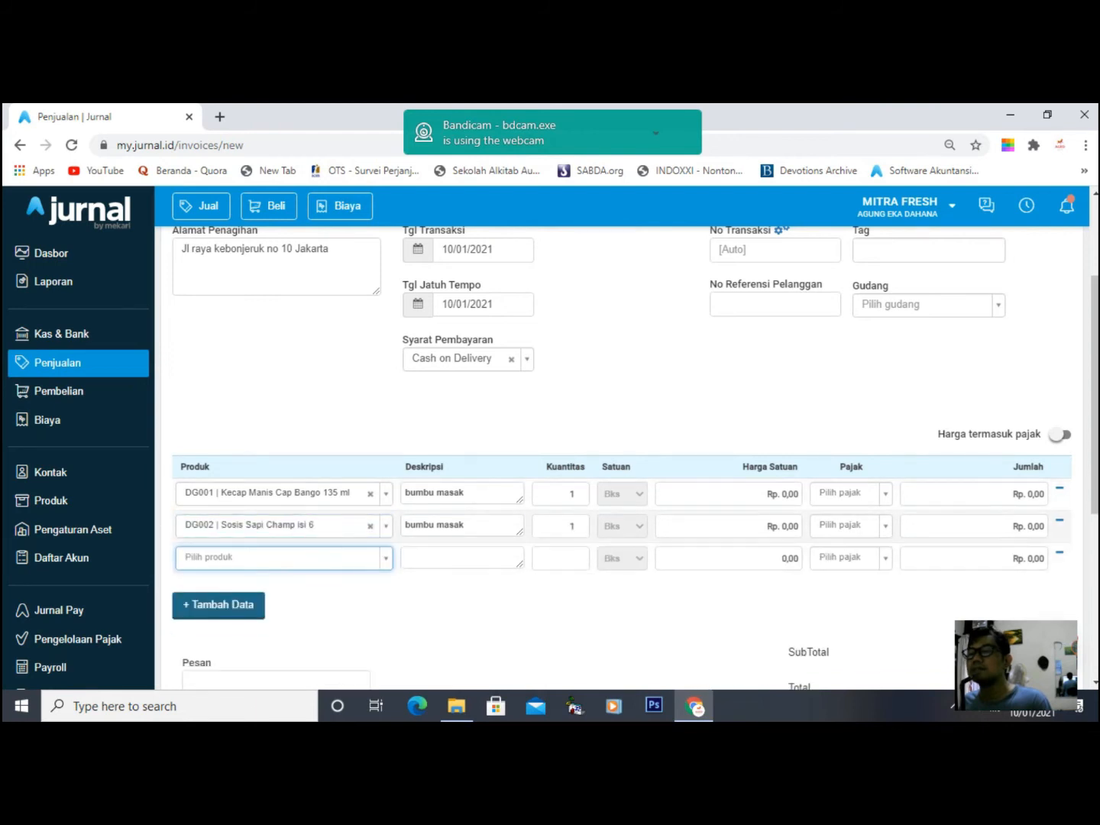
- Set the transaction date to 08/01/2021
scroll(623, 457, up, 1)
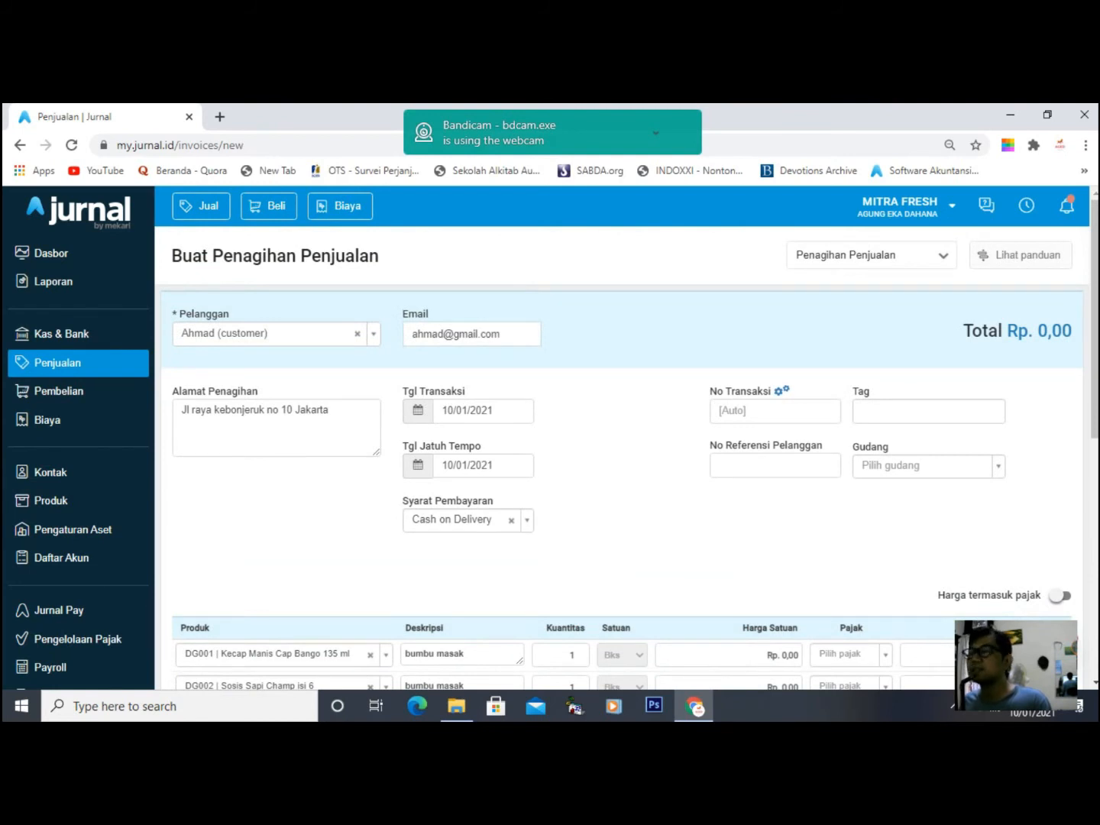
click(466, 410)
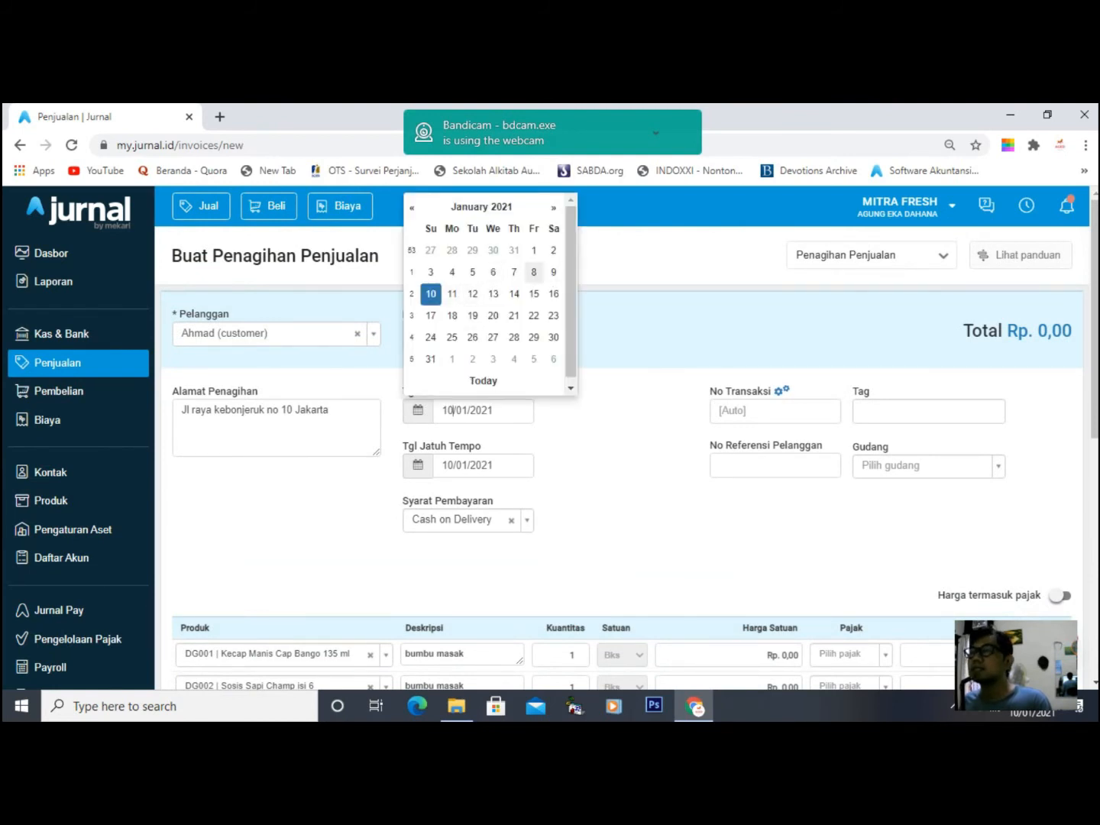
click(533, 270)
scroll(619, 458, down, 2)
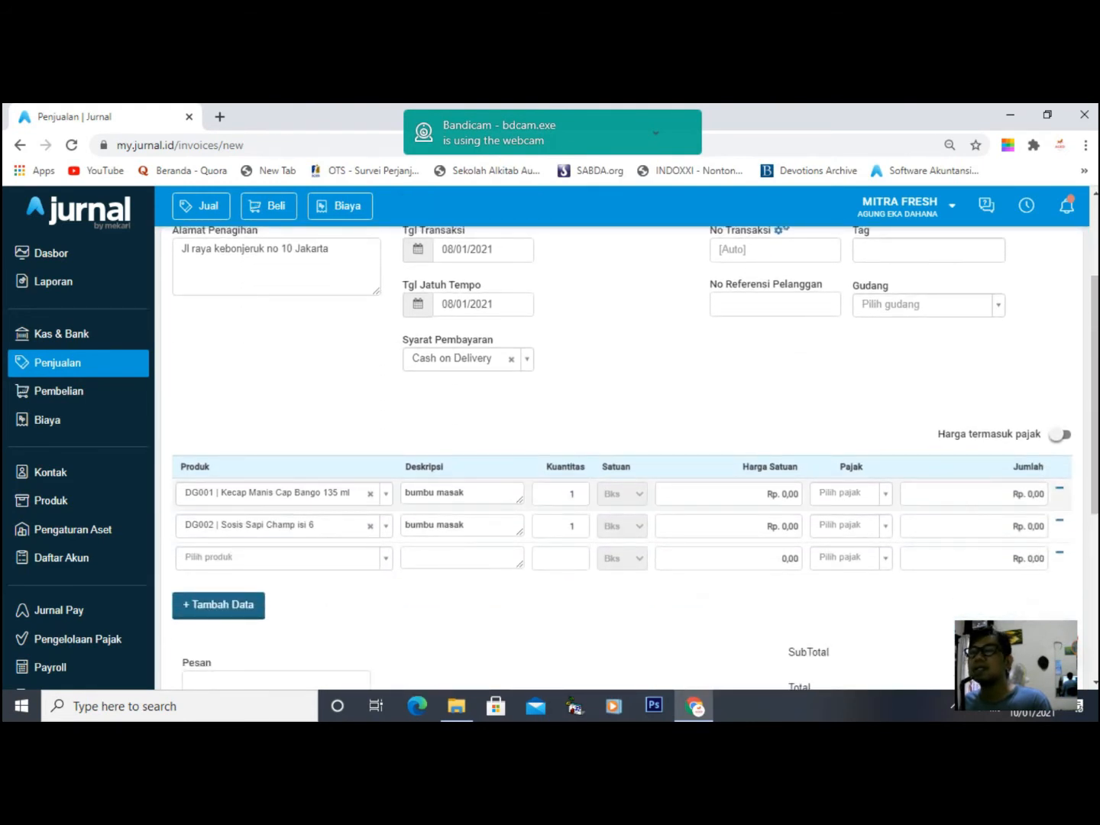
click(729, 494)
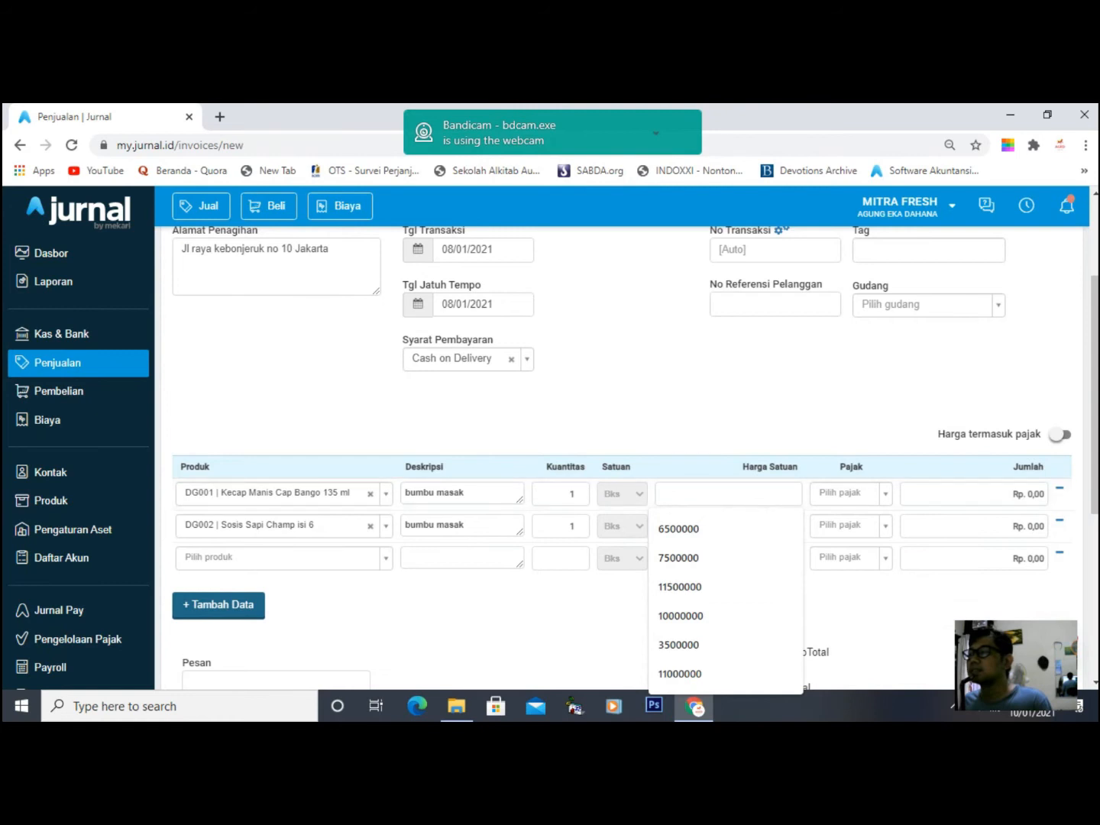
click(719, 405)
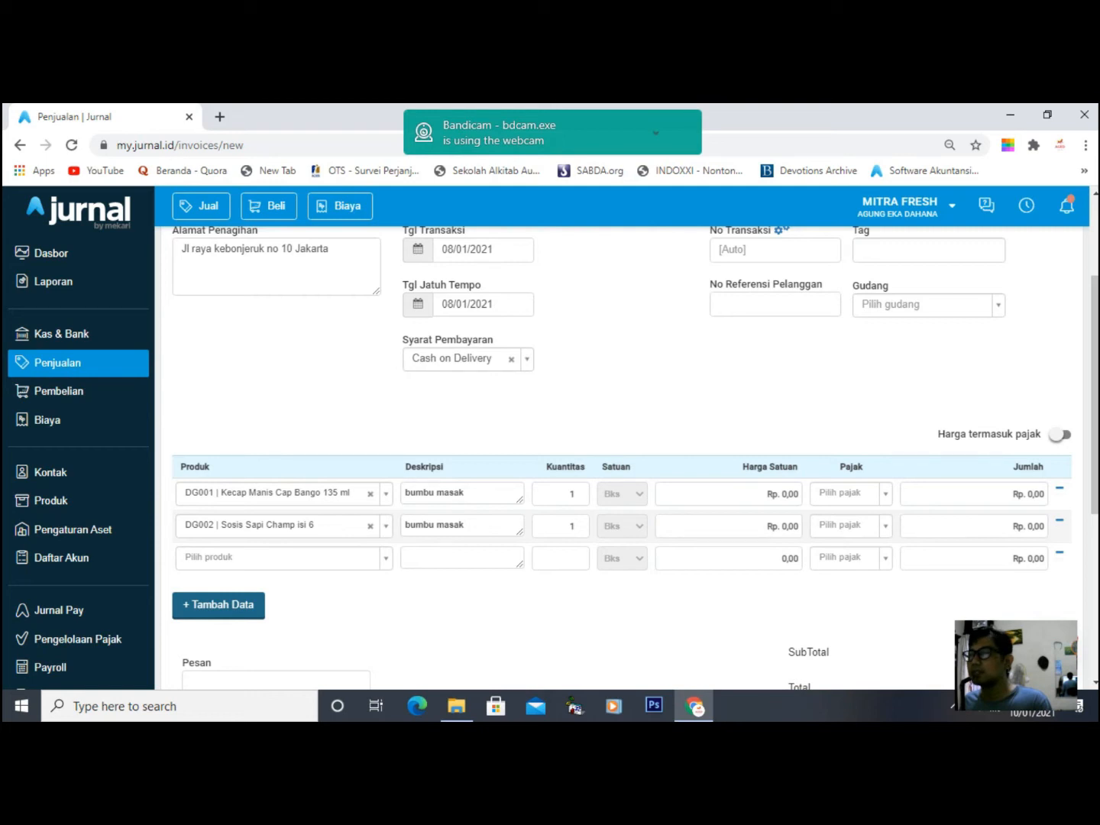
click(729, 494)
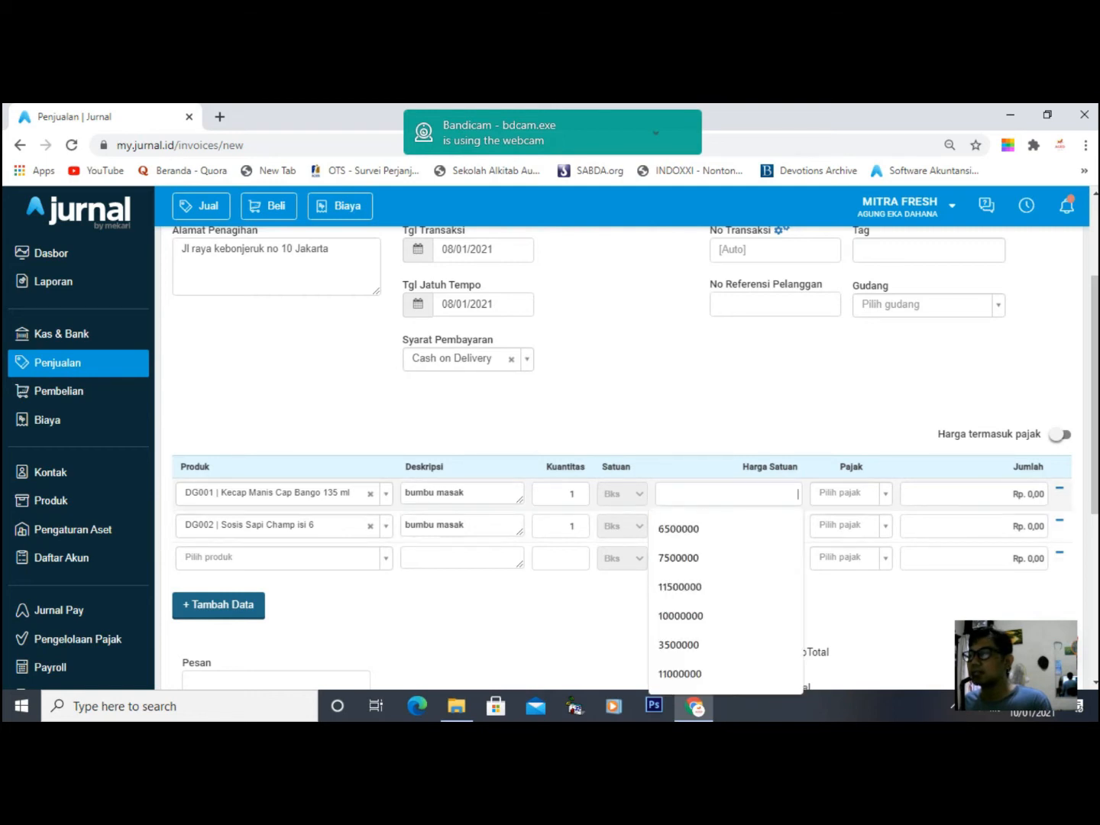
click(663, 407)
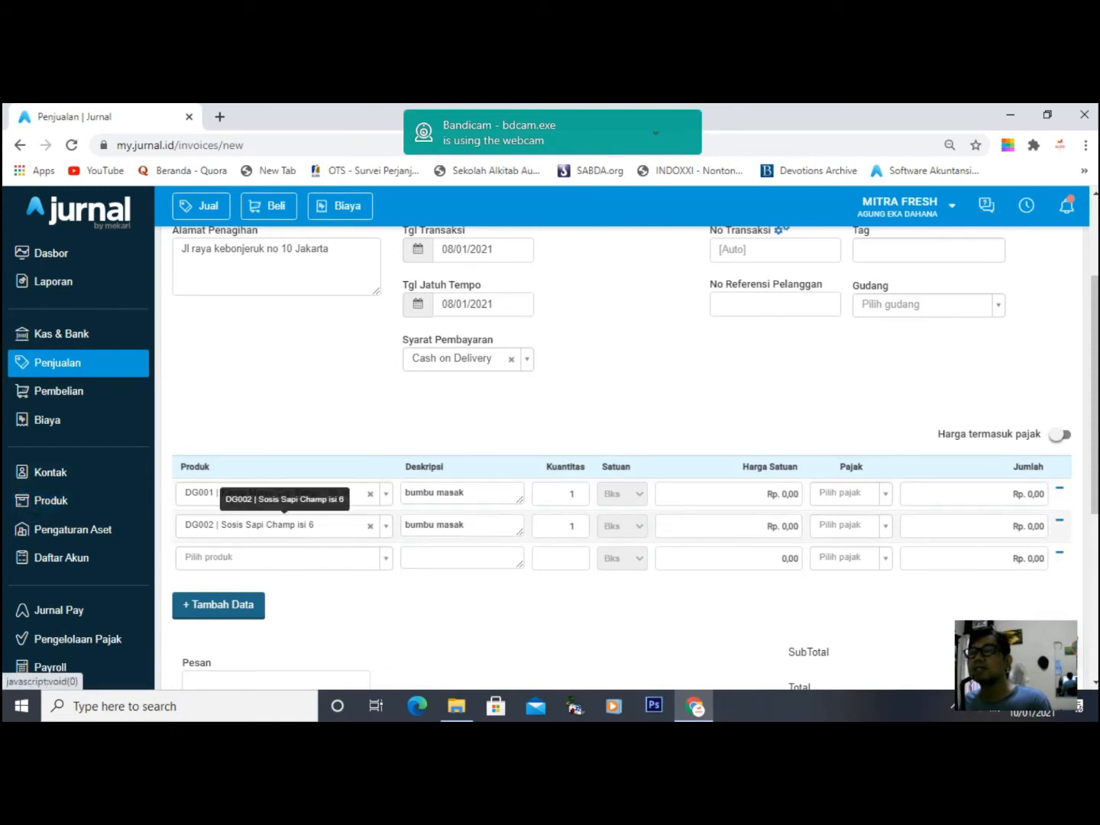
- Open Kecap Manis Cap Bango 135 ml from the product list for editing
click(51, 501)
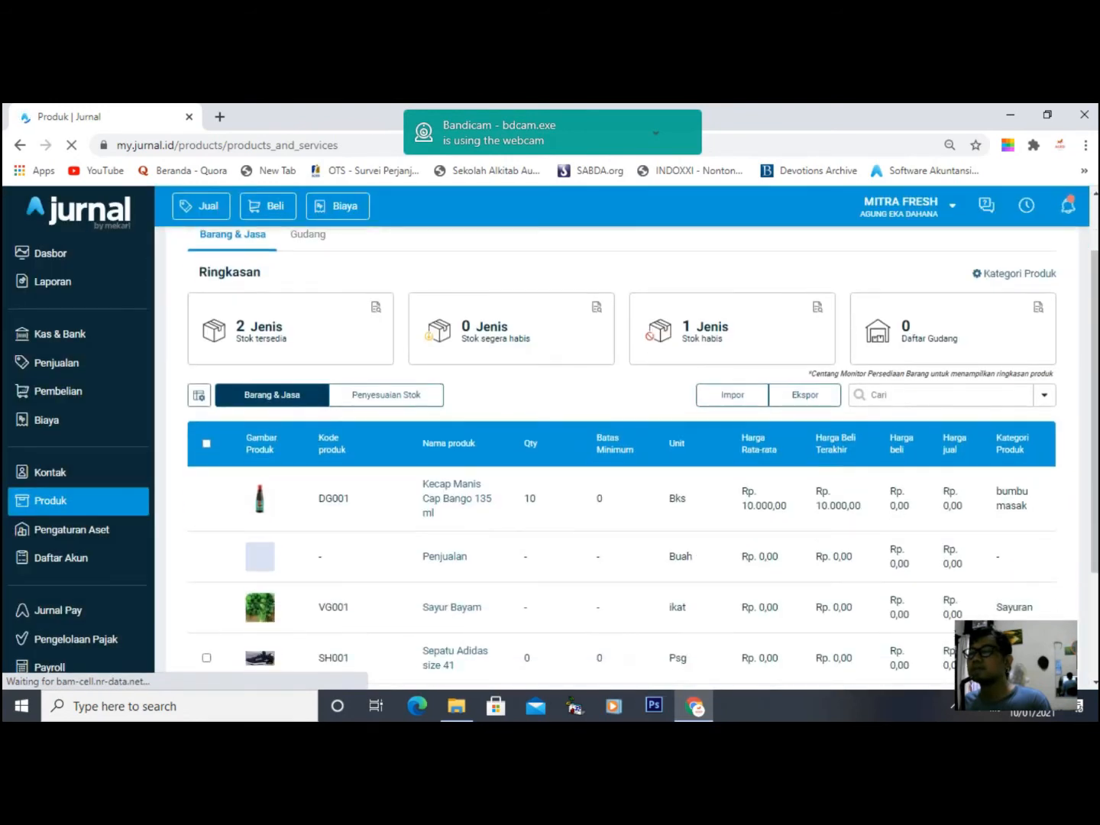
click(457, 579)
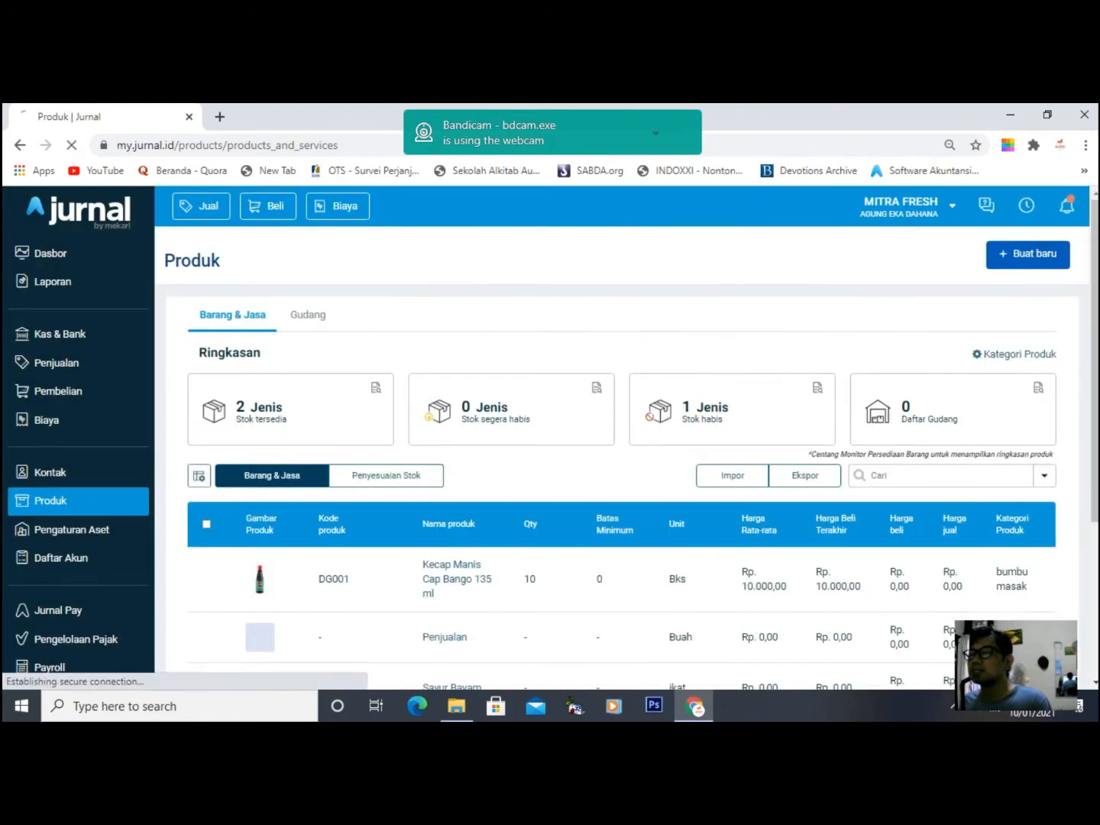
scroll(458, 580, down, 5)
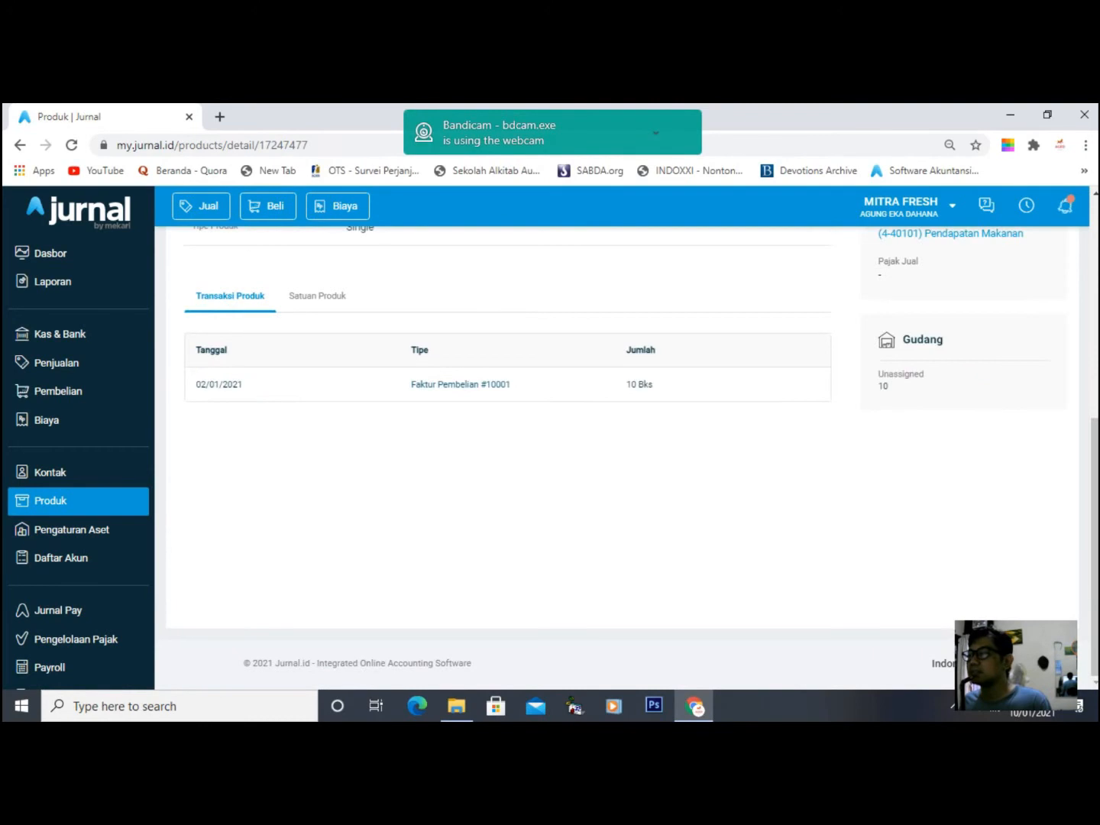
scroll(508, 459, up, 6)
click(939, 323)
scroll(550, 458, down, 4)
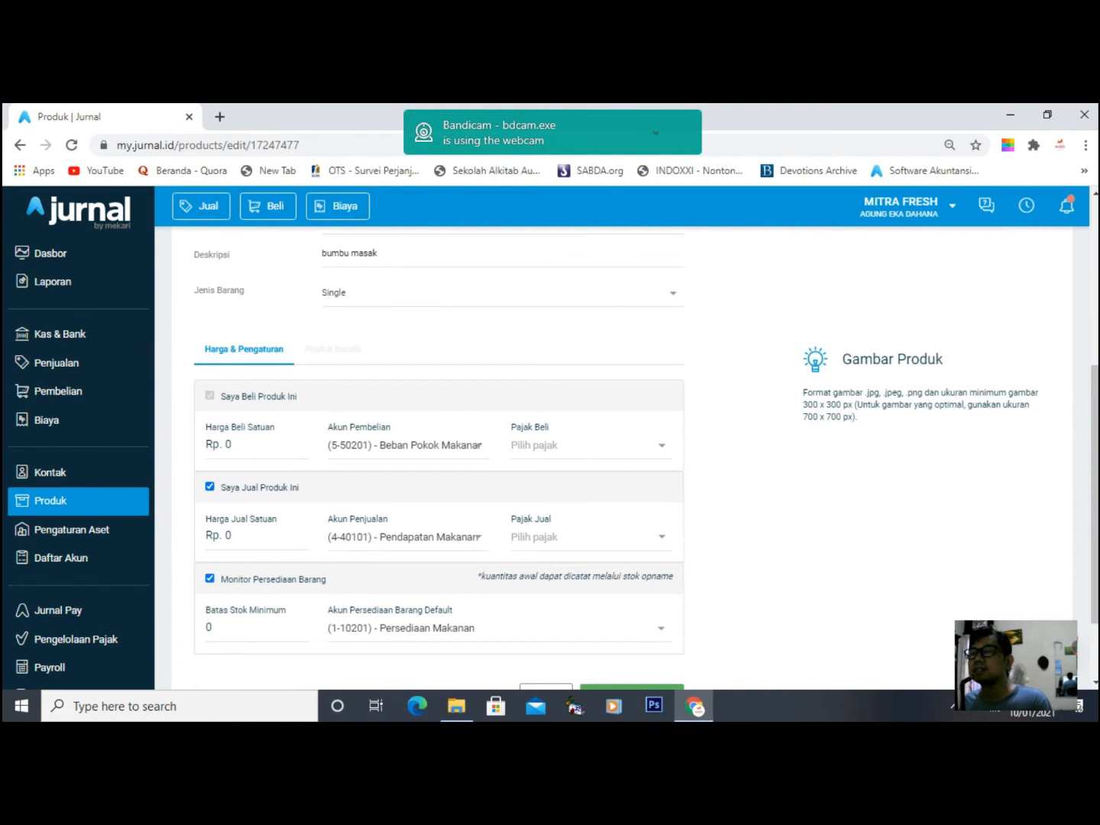
scroll(551, 458, up, 4)
scroll(551, 458, down, 4)
- Set its selling price to Rp. 25.000, save the product, and return to the product list
click(232, 537)
key(ctrl+a)
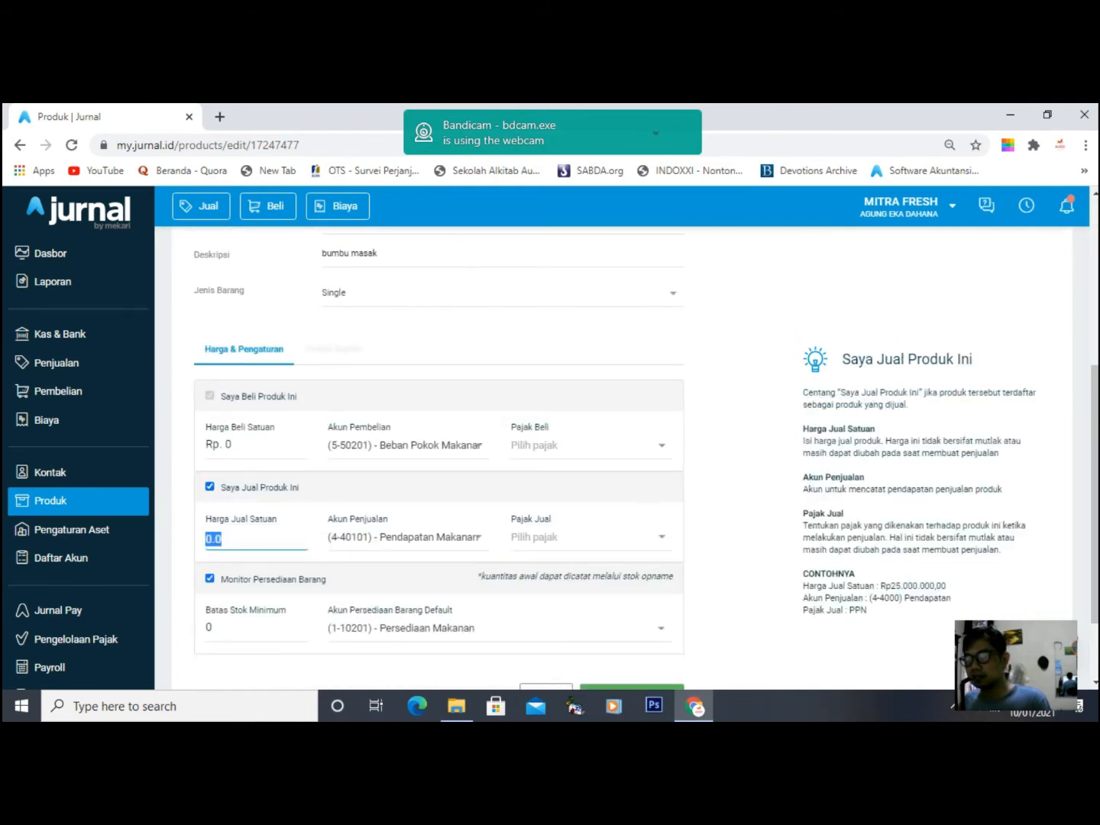
text(18000)
key(BackSpace)
key(BackSpace)
key(BackSpace)
key(BackSpace)
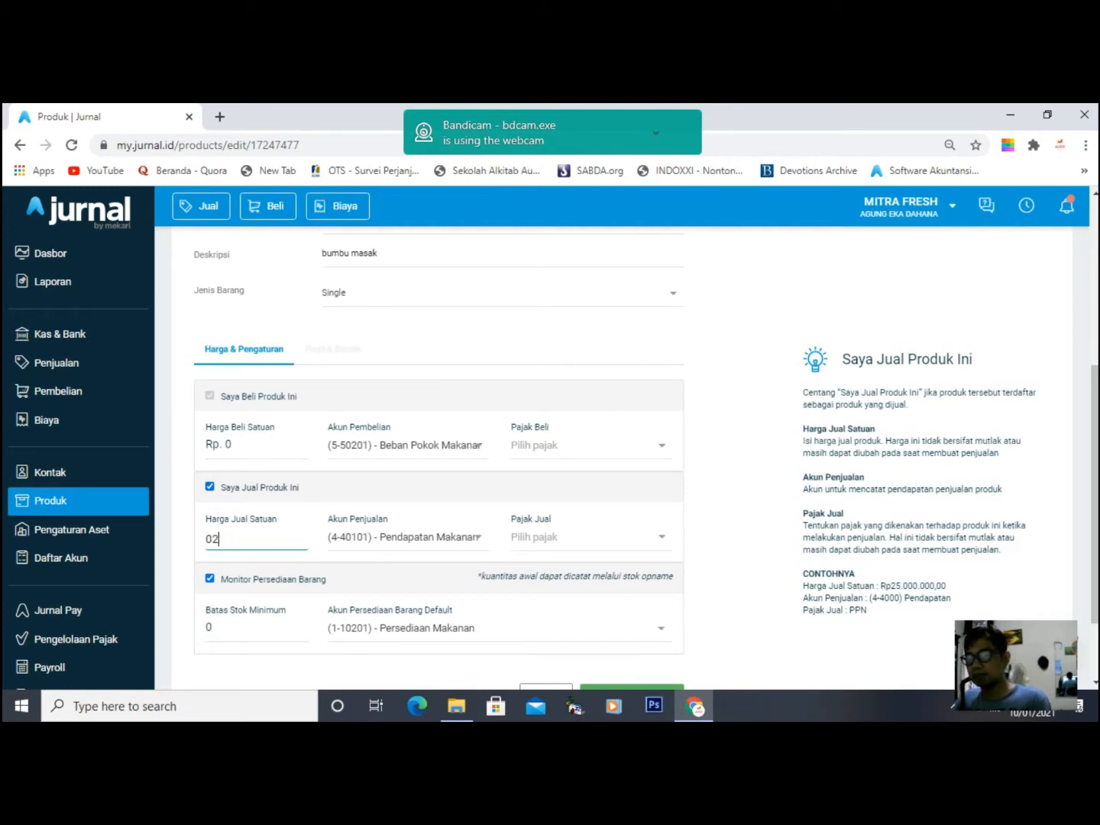
text(000)
key(BackSpace)
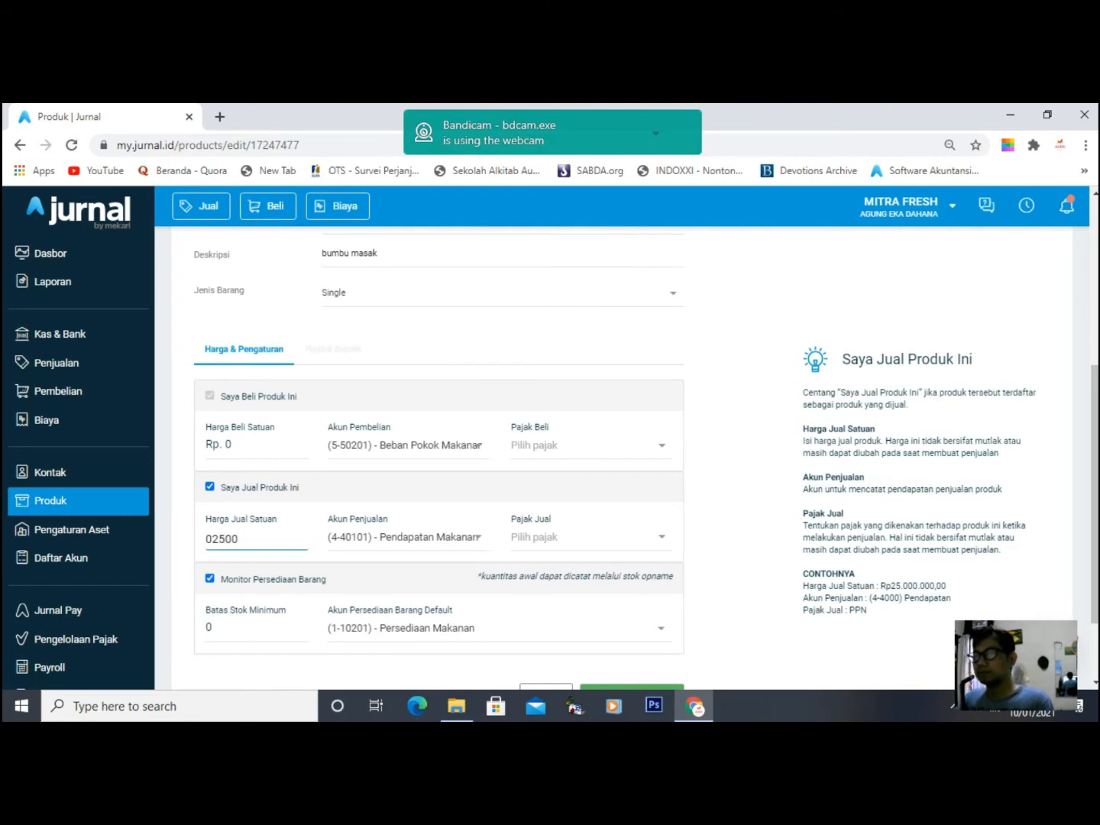
key(BackSpace)
key(BackSpace)
key(BackSpace)
key(BackSpace)
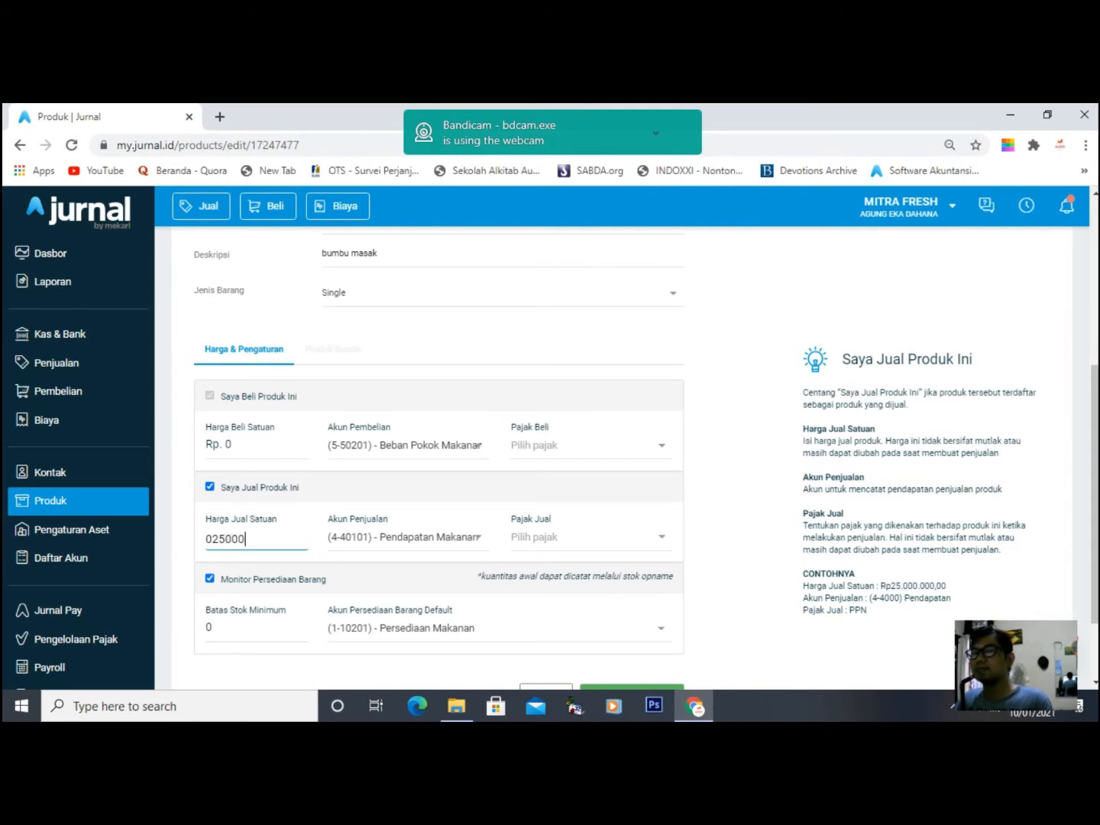
key(Tab)
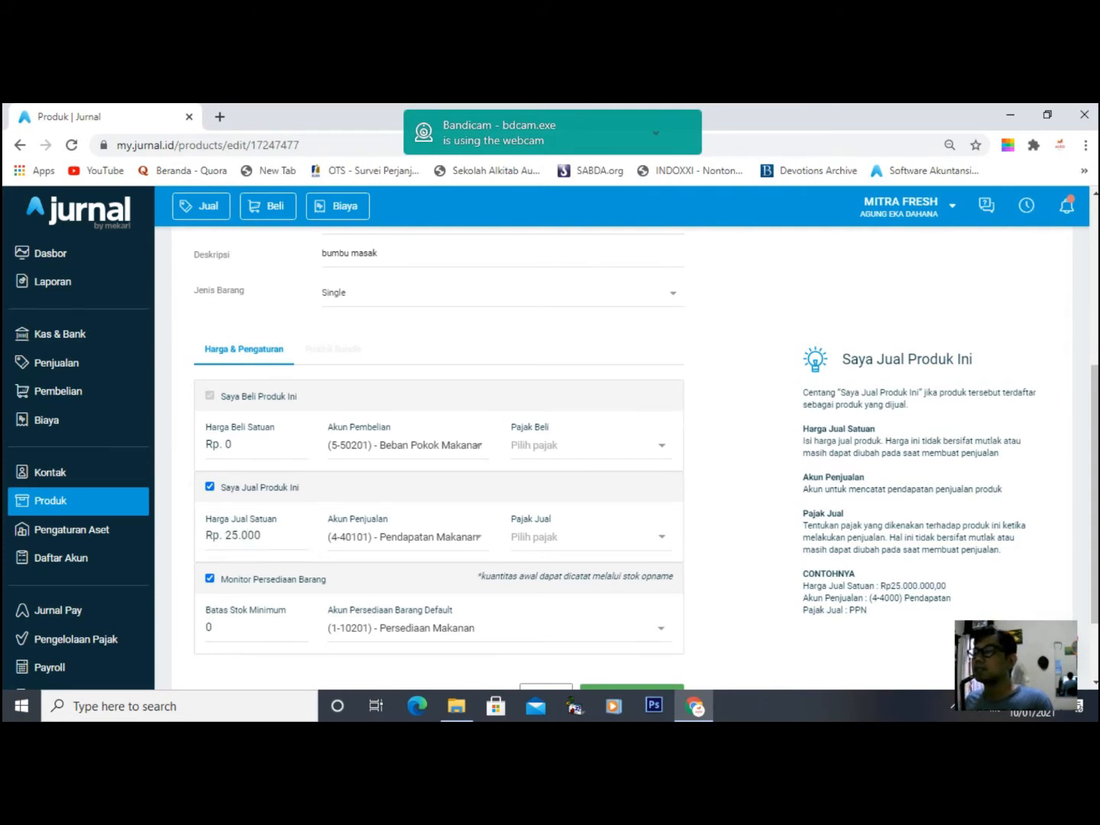
scroll(551, 459, up, 4)
scroll(551, 459, down, 5)
scroll(551, 458, down, 1)
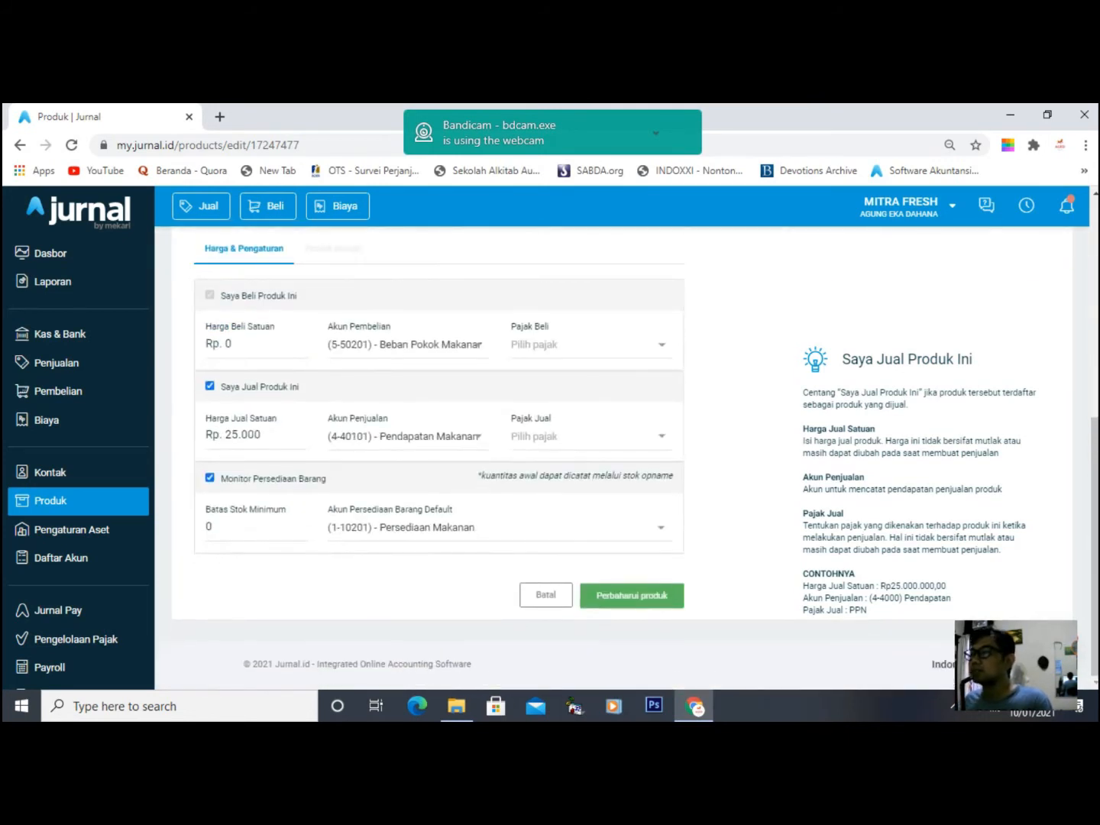
click(632, 595)
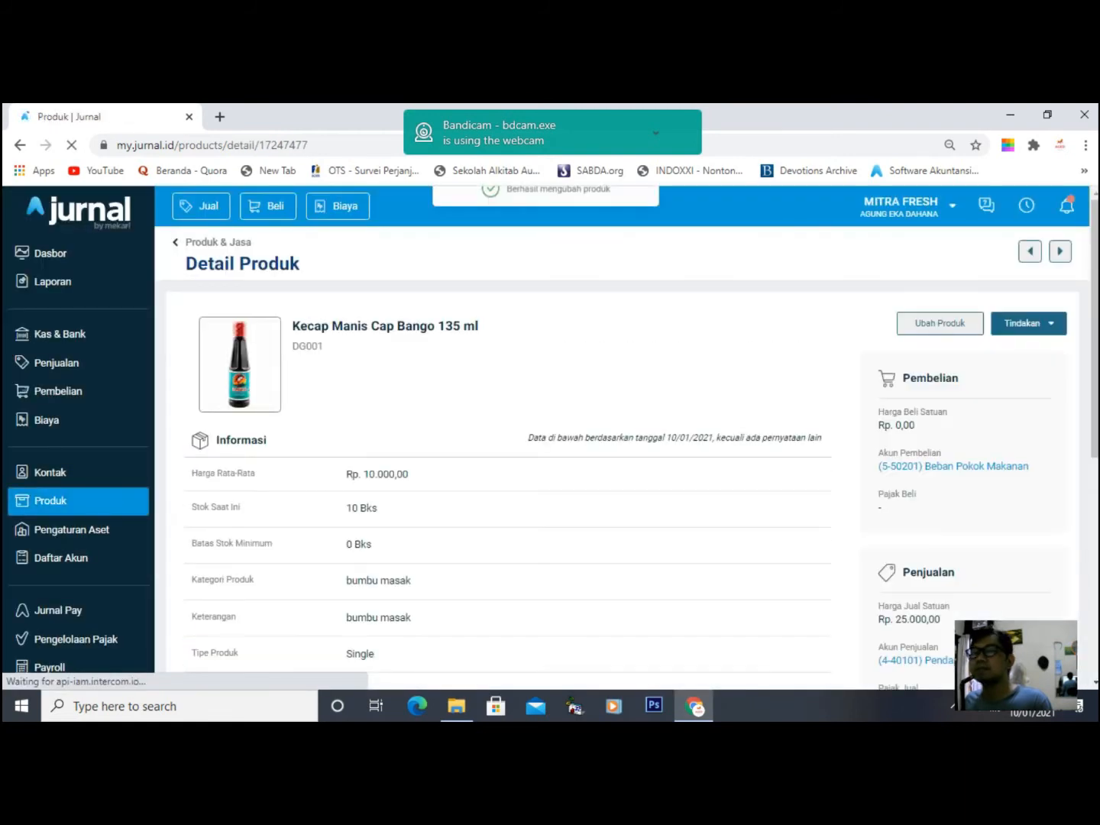
click(52, 502)
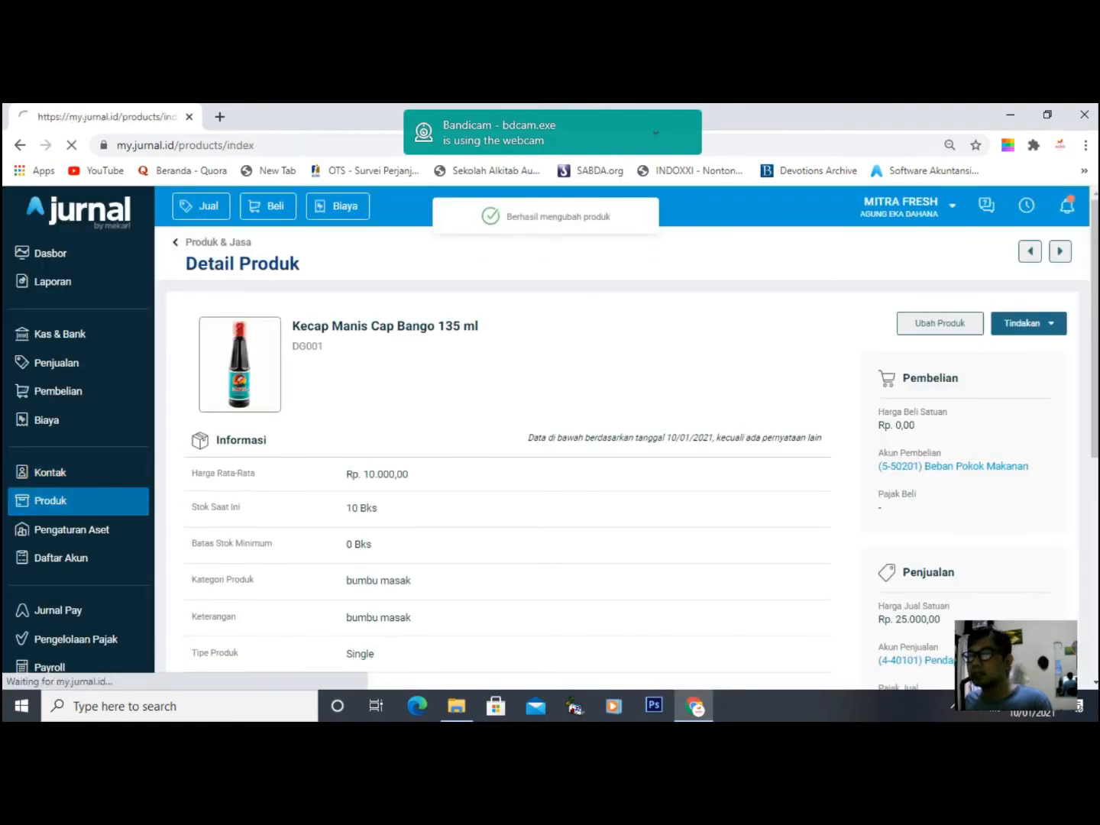
scroll(550, 458, down, 3)
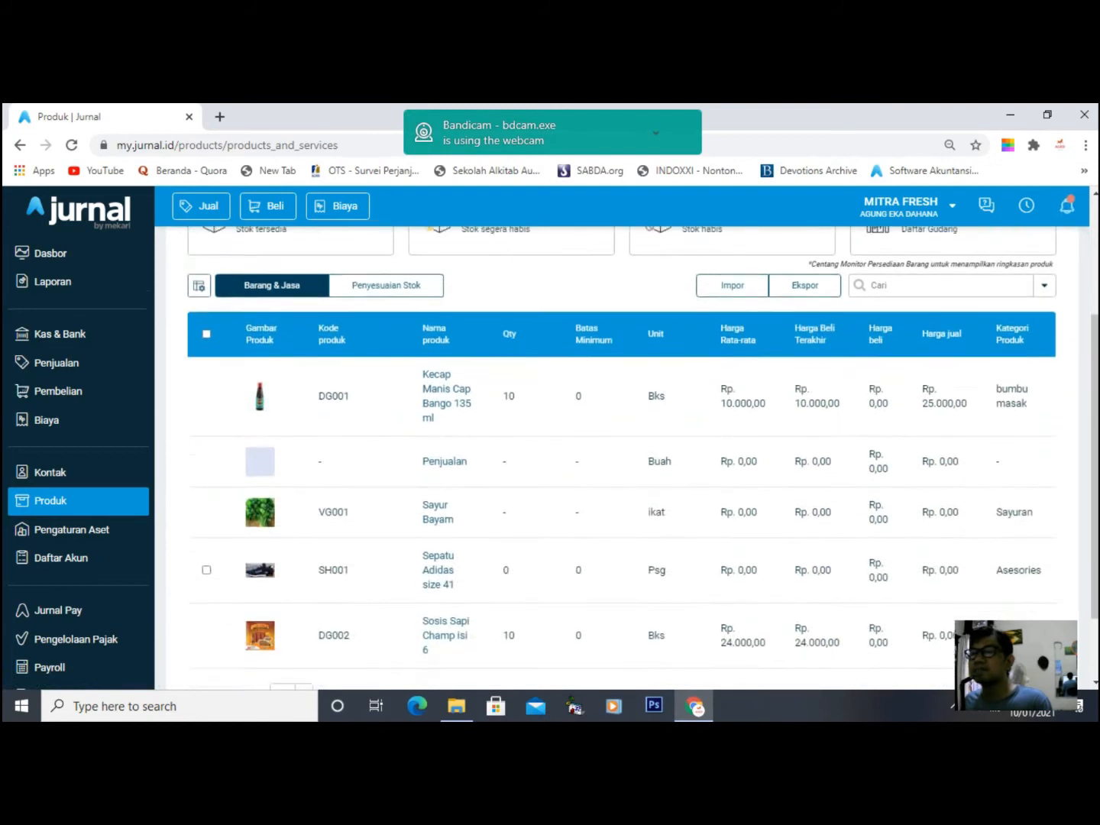
- Change Sosis Sapi Champ isi 6's selling price to Rp. 45.000 and save the product
click(445, 584)
click(940, 323)
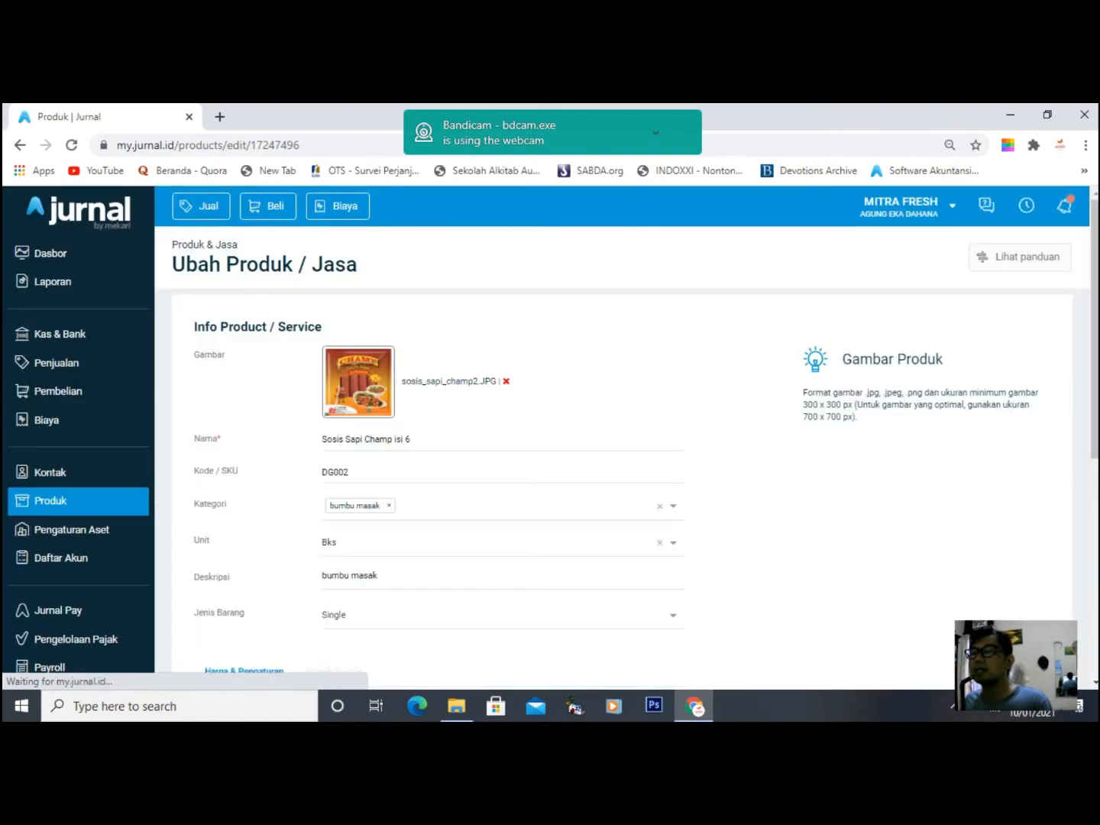
scroll(622, 458, down, 5)
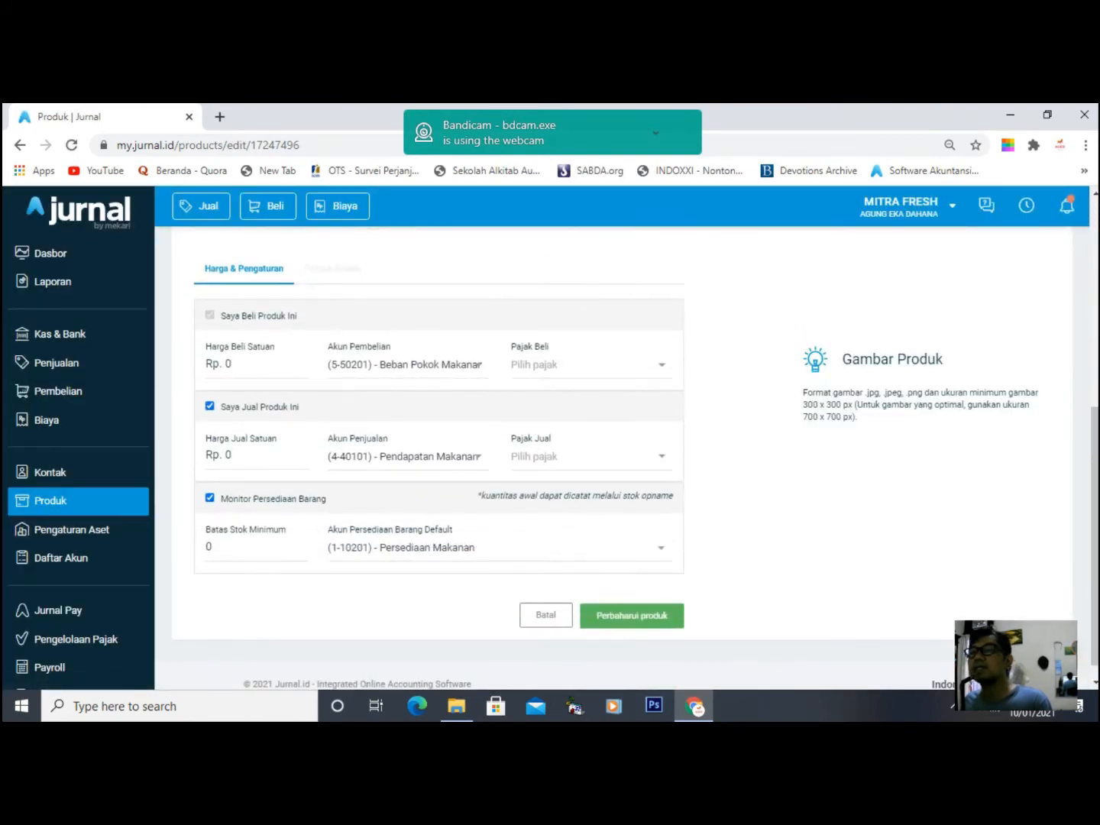
click(230, 456)
double_click(215, 457)
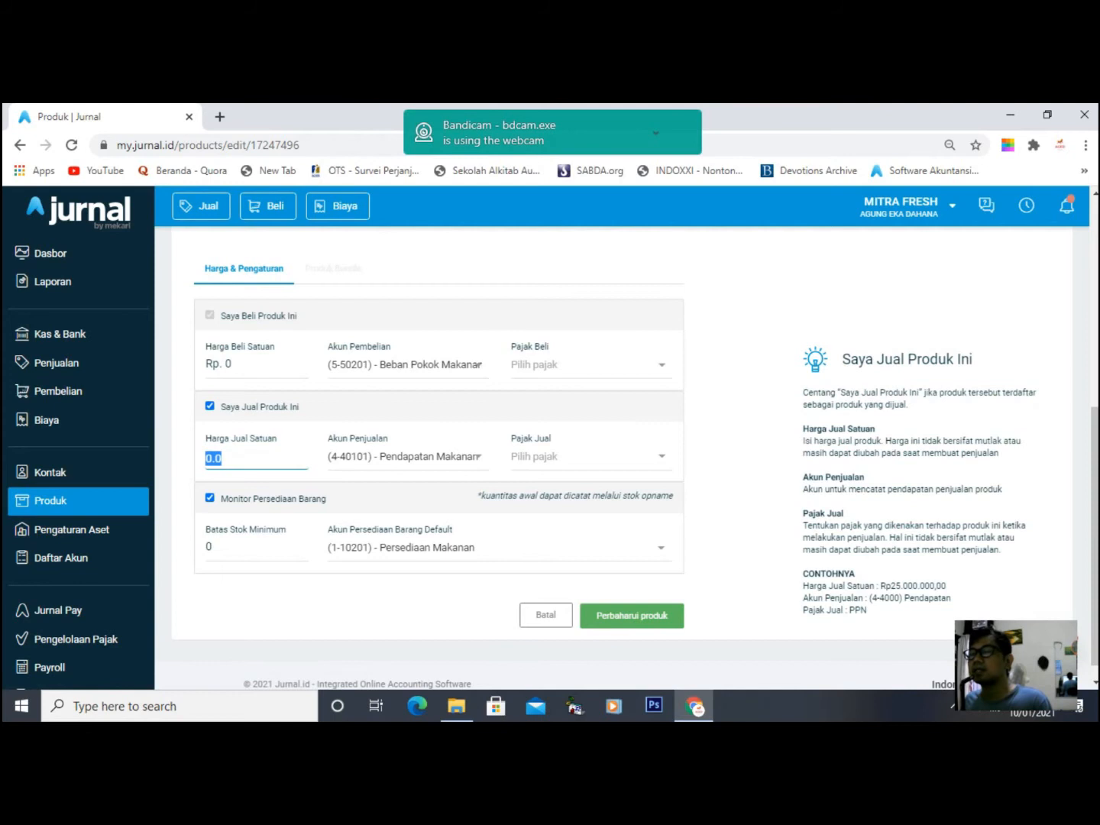
text(45000)
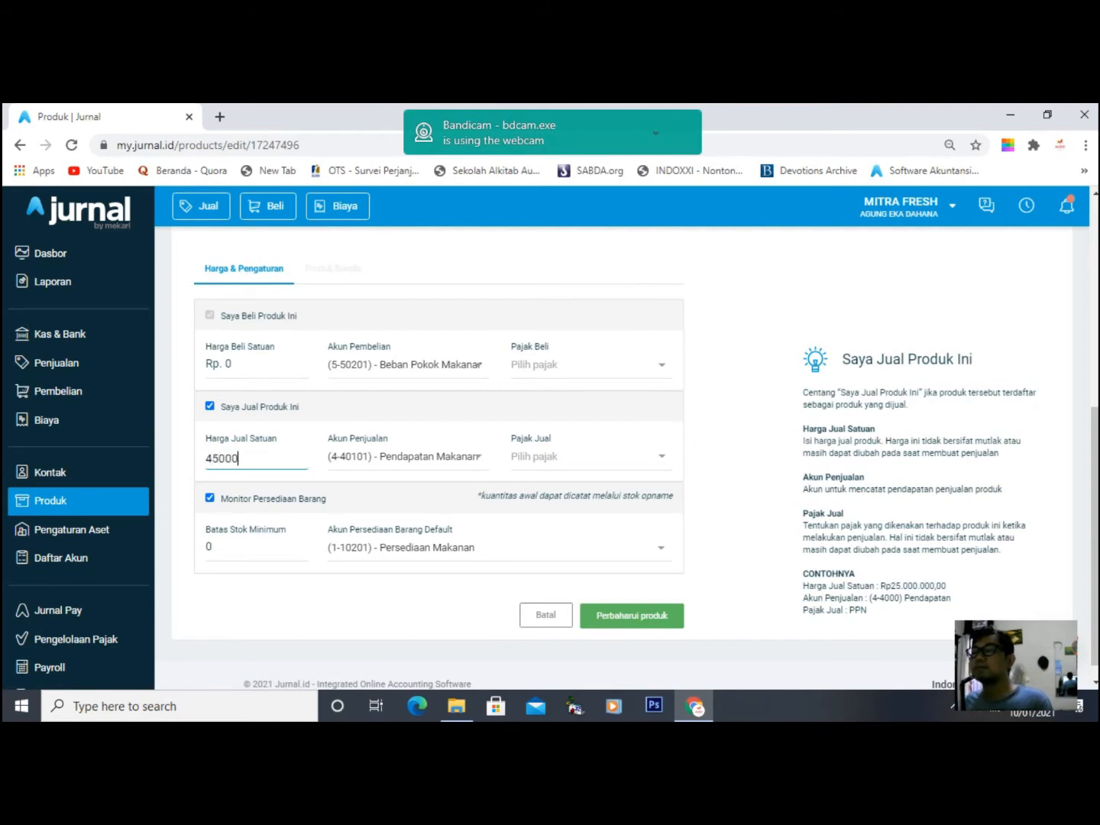
key(Tab)
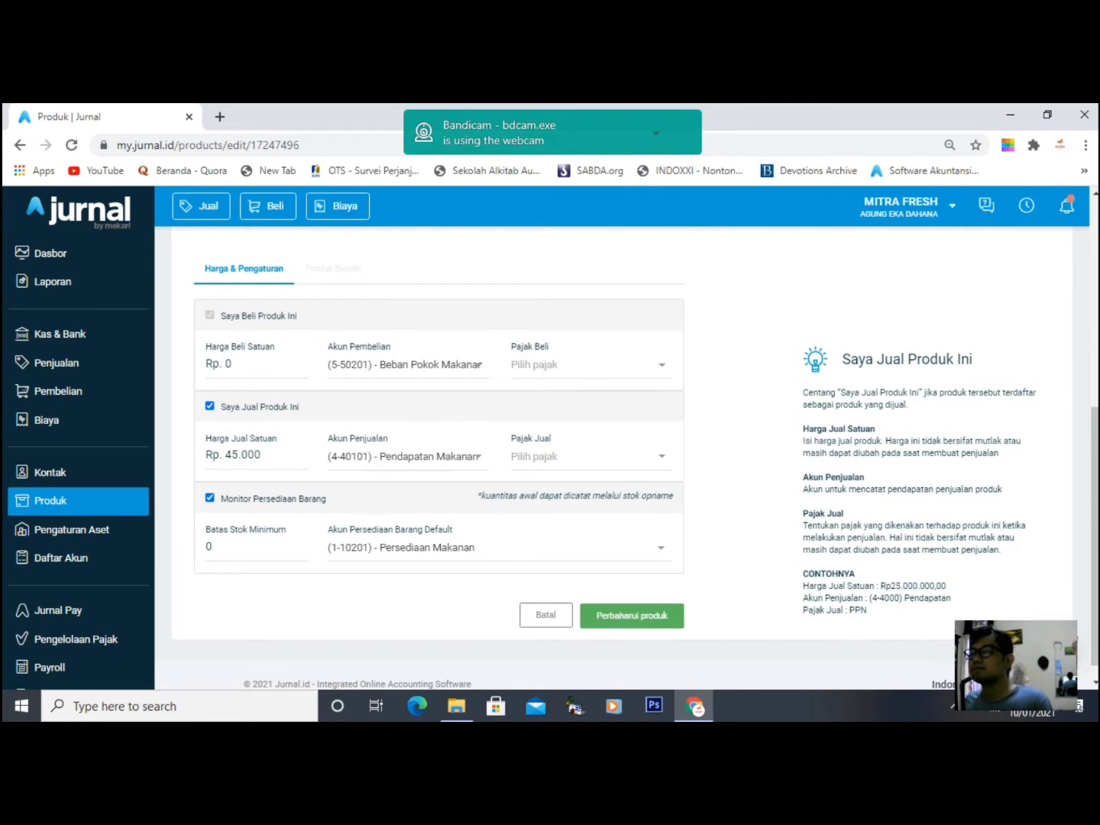
key(Return)
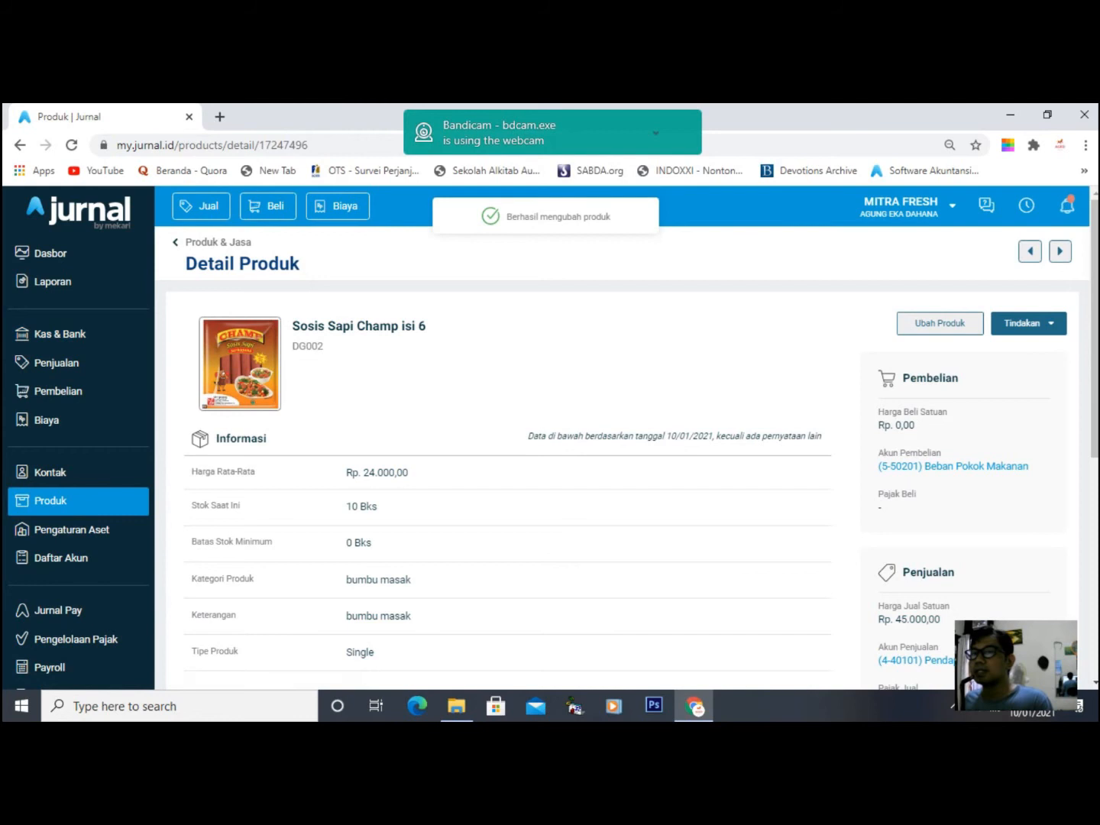
- Open the Buat Penjualan Baru dropdown on the Penjualan transactions page
click(57, 363)
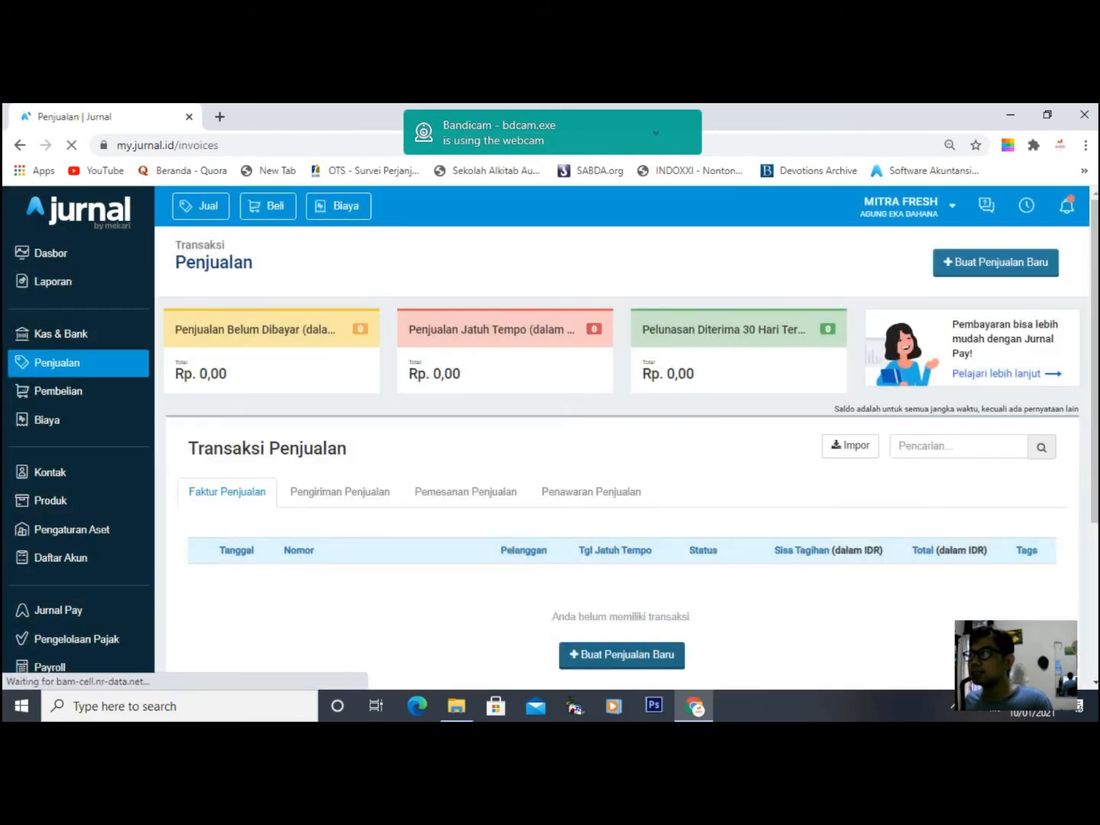
click(995, 263)
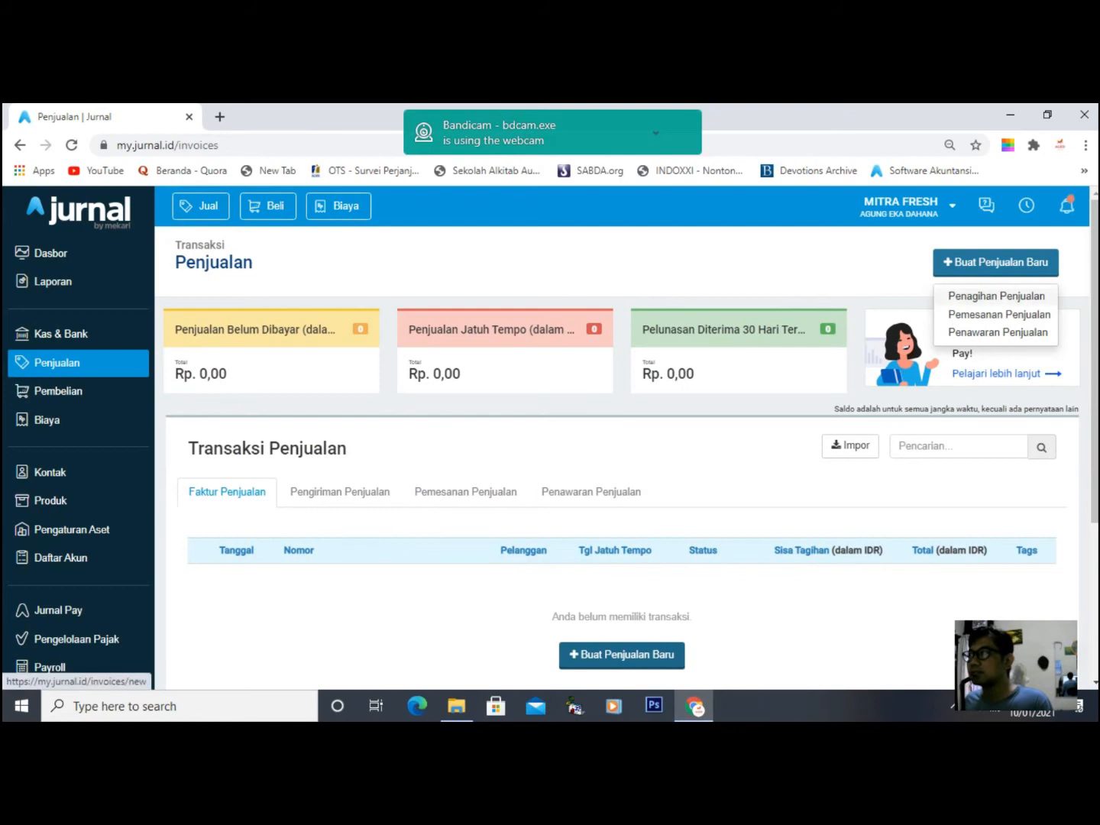
- Start a sales invoice for the existing customer dated 07/01/2021
click(996, 296)
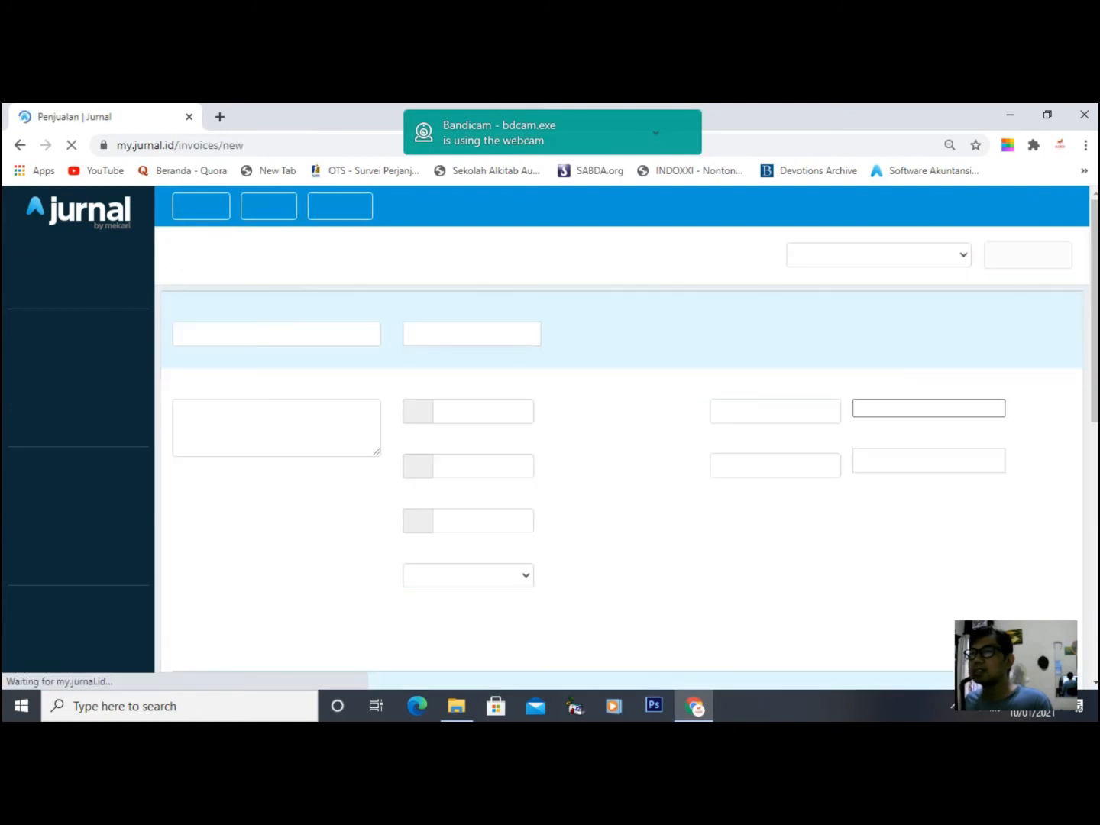
click(277, 334)
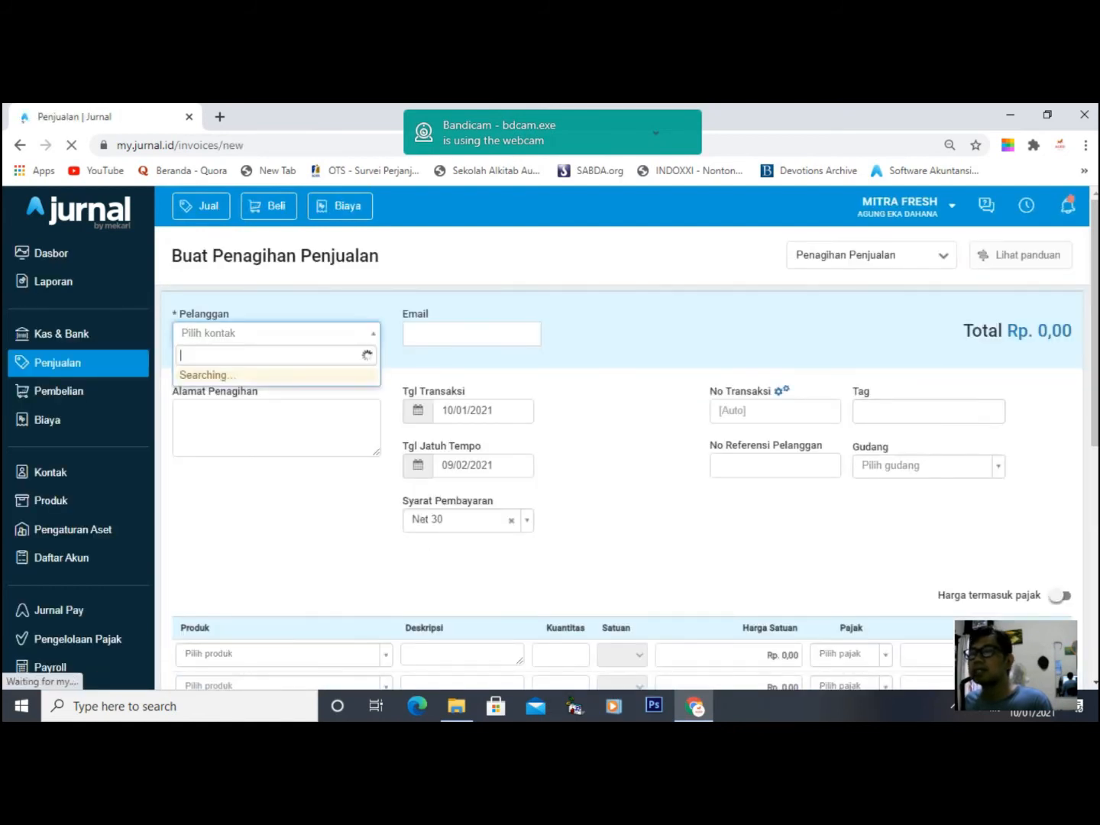
key(Return)
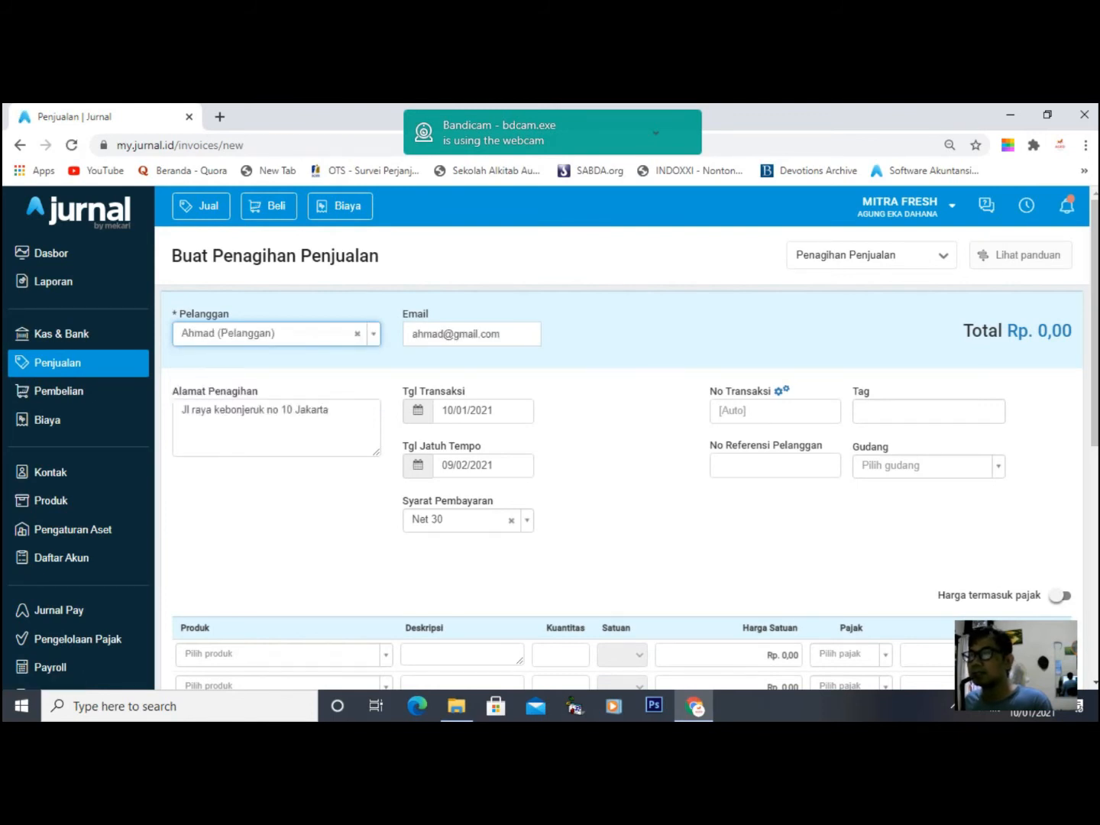
click(473, 410)
click(513, 272)
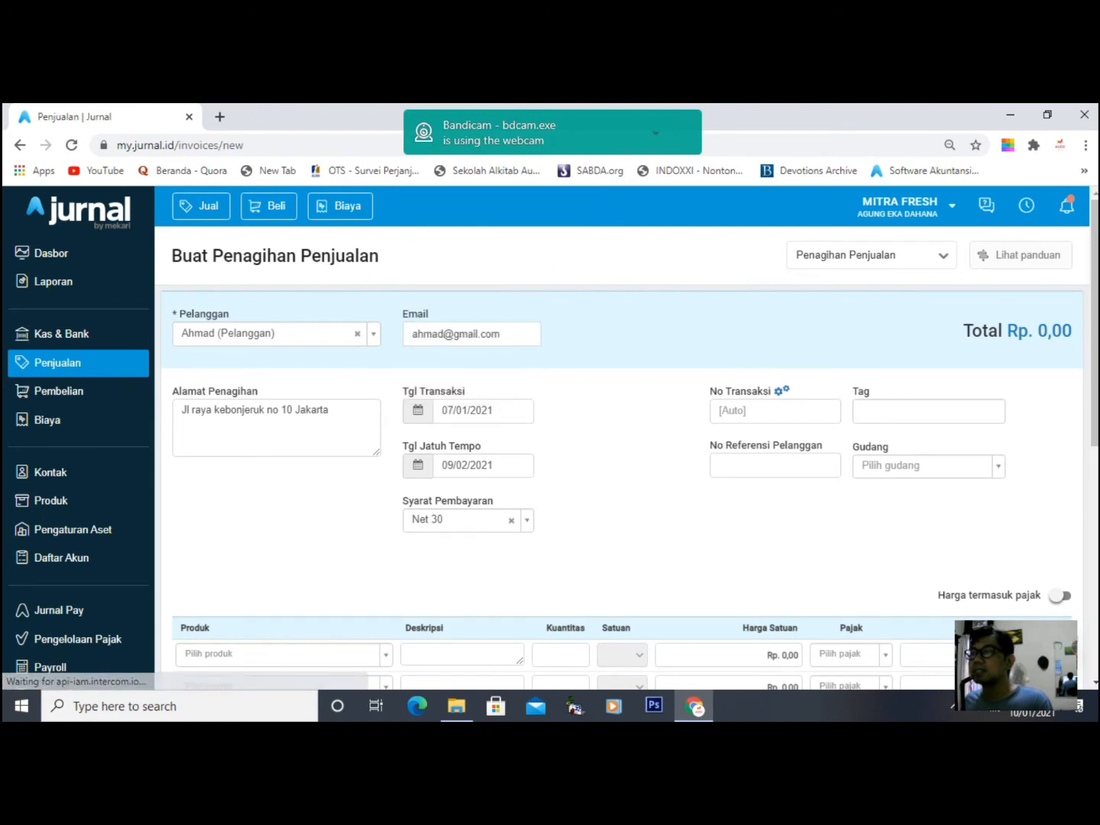
- Add DG001 Kecap Manis and DG002 Sosis Sapi Champ as the invoice's line items
scroll(620, 459, down, 2)
click(282, 494)
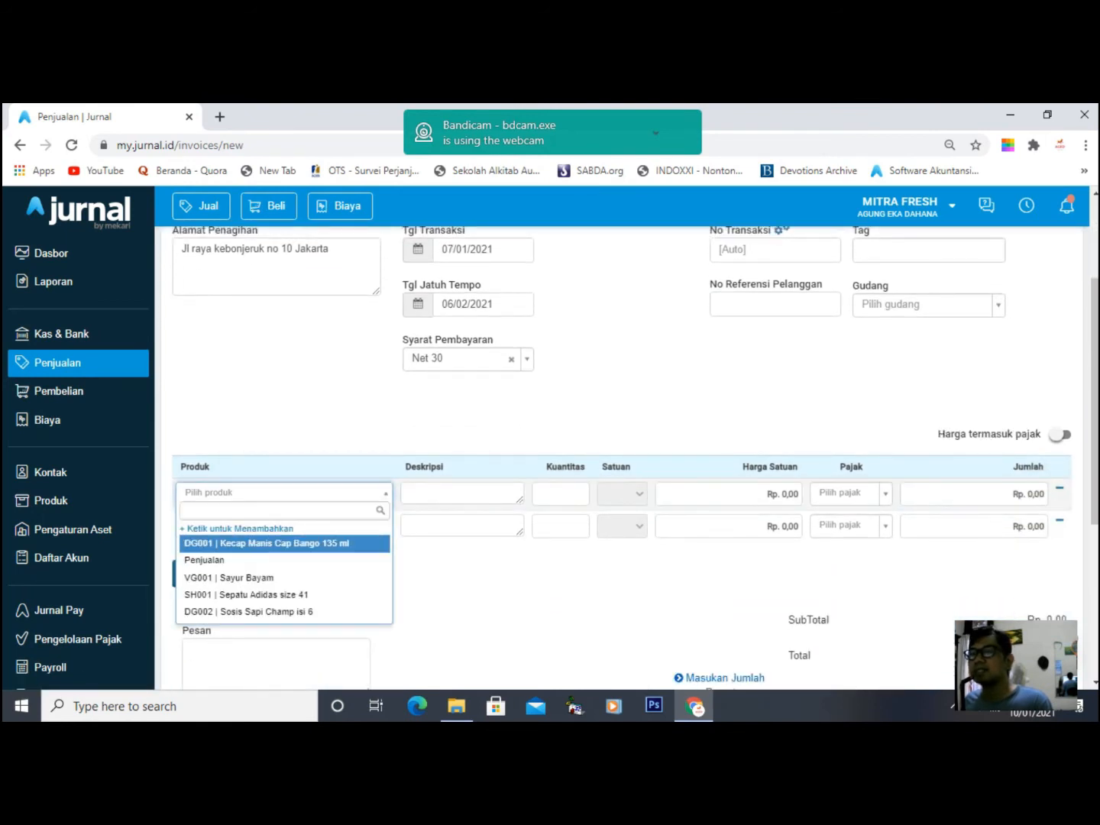
click(268, 544)
click(279, 525)
key(Down)
key(Down)
key(Down)
key(Down)
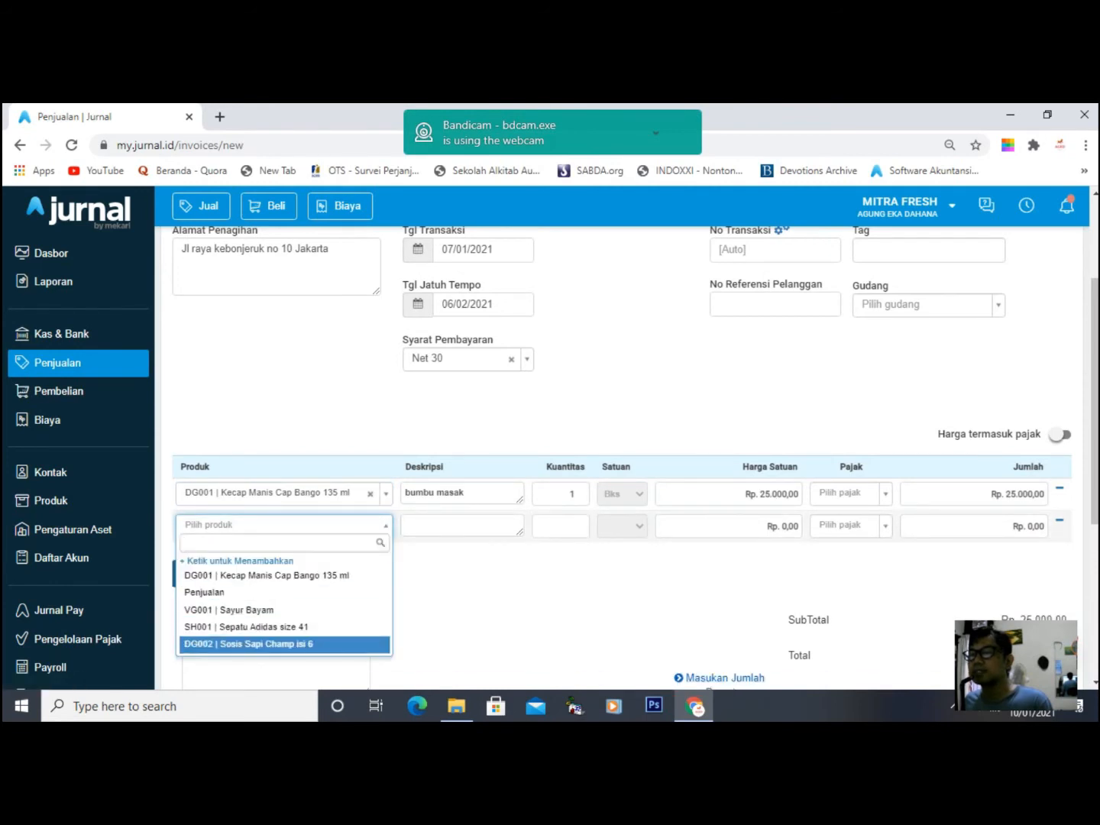
key(Return)
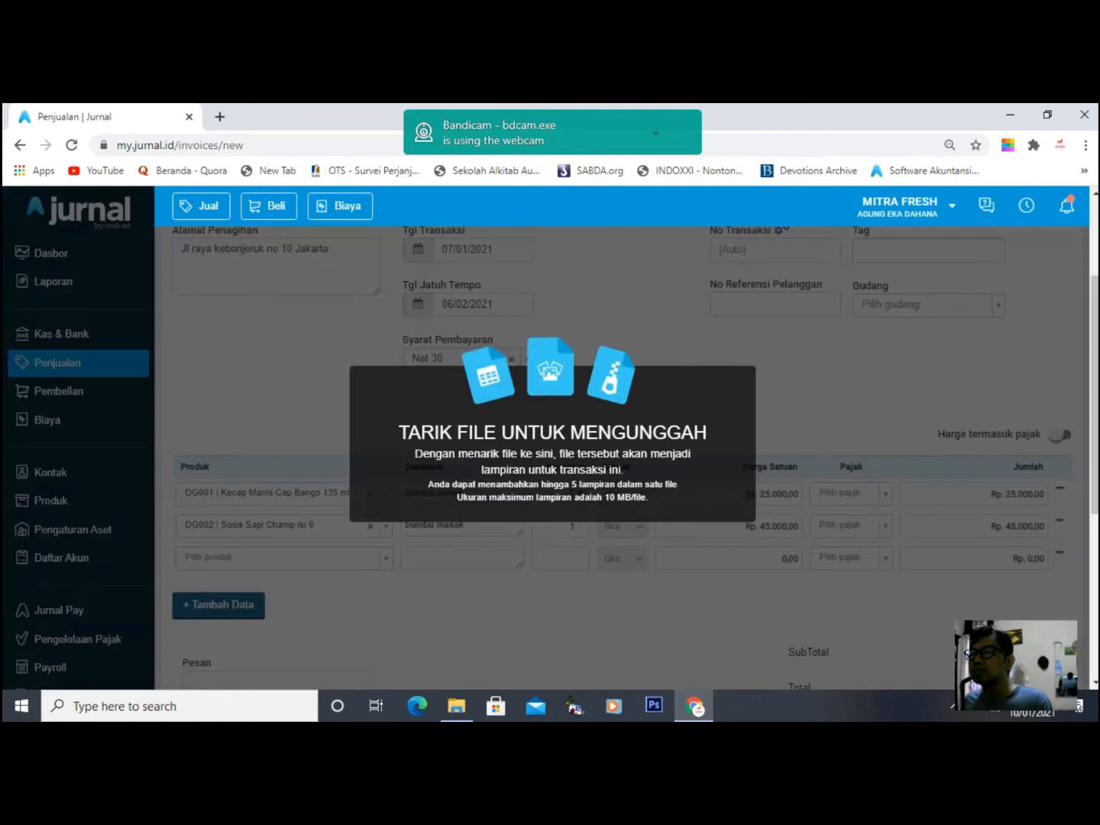
- Set quantities to 5 for Kecap Manis and 3 for Sosis Sapi Champ
click(573, 493)
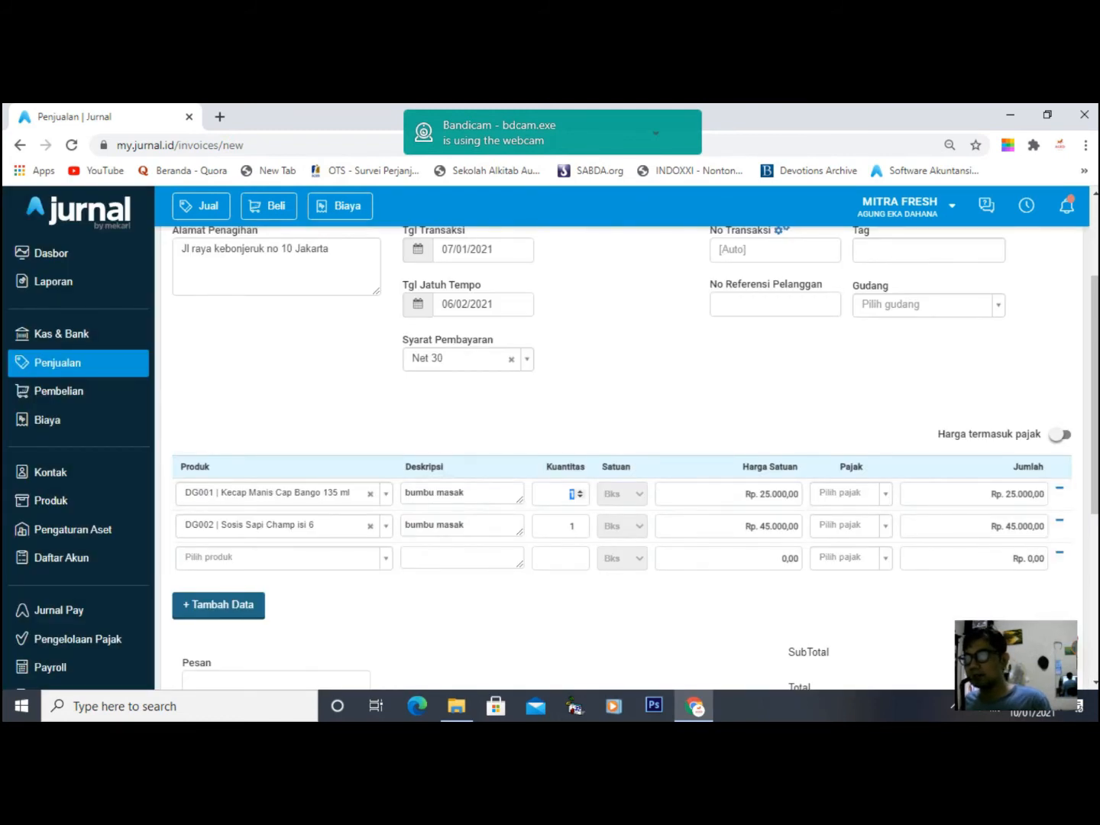
text(5)
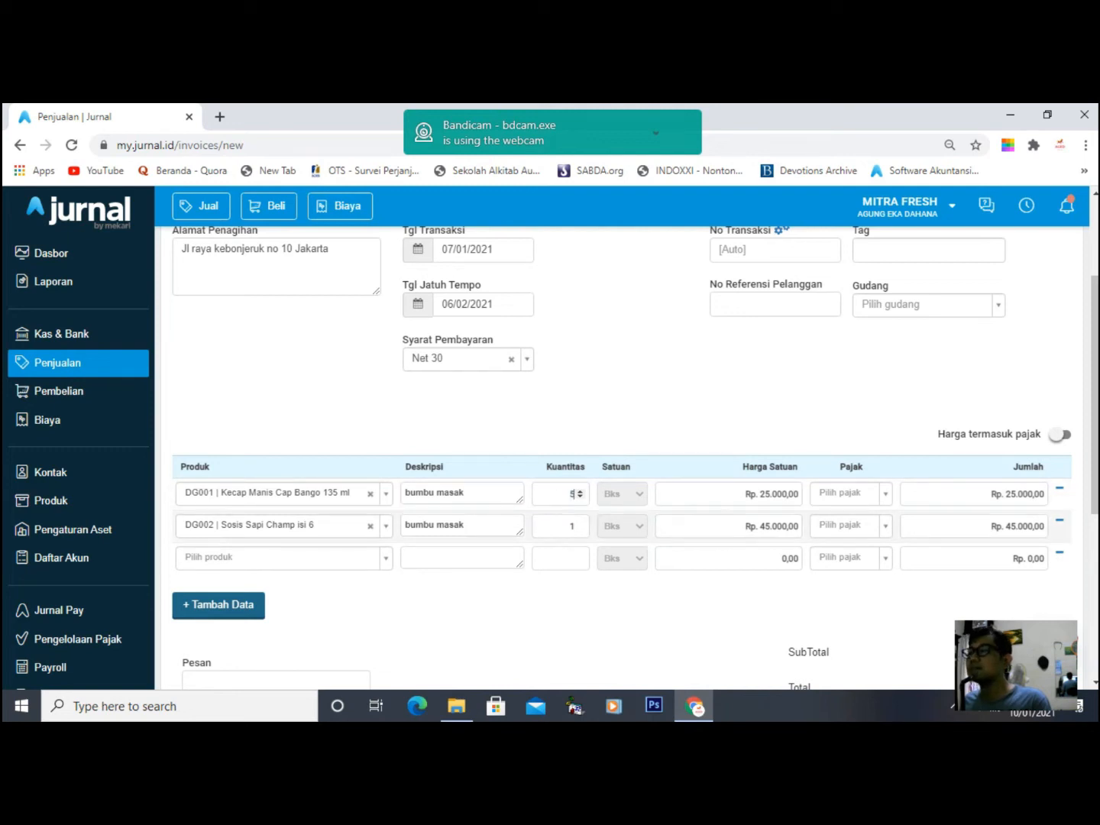
click(572, 526)
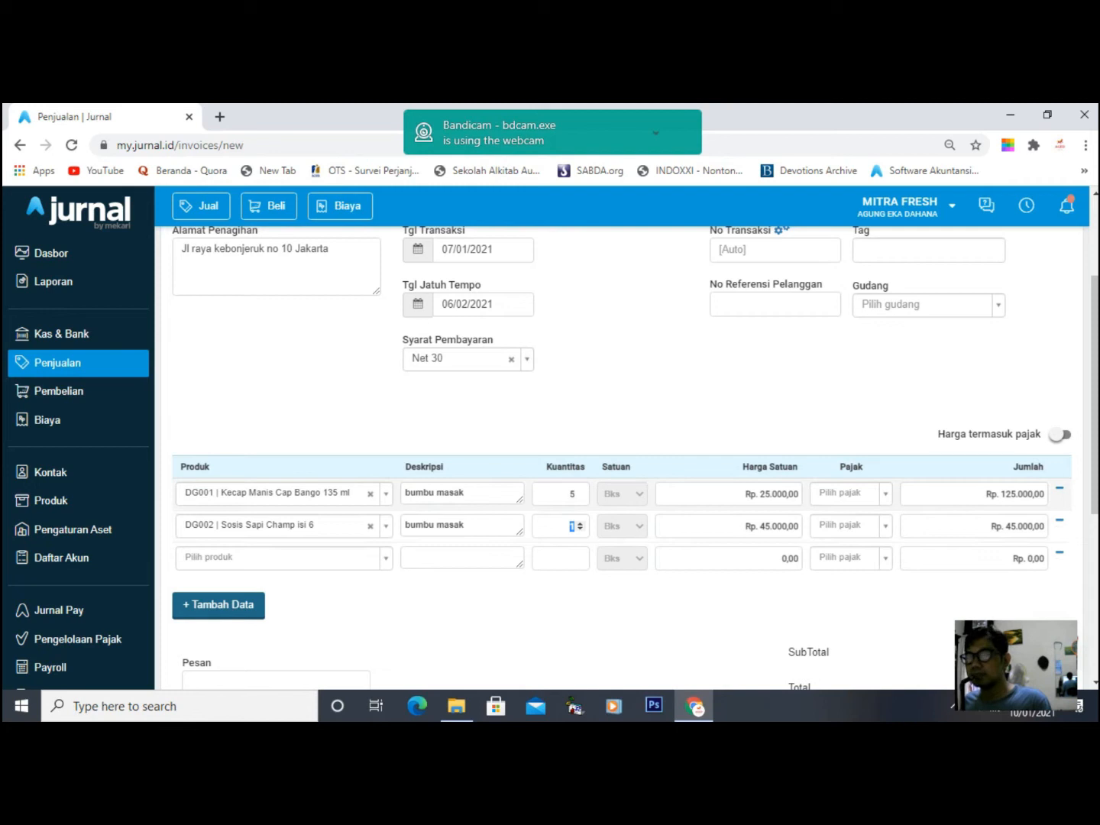
click(581, 412)
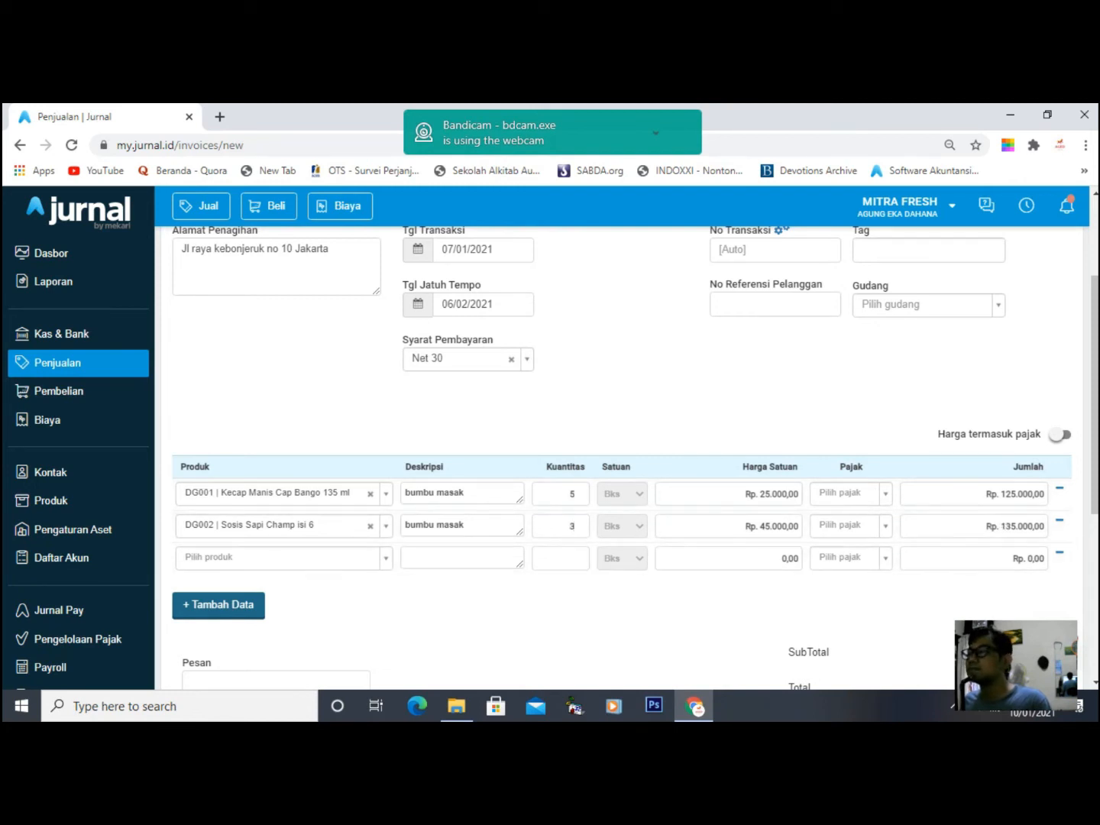
- Apply PPN tax to both invoice lines
scroll(581, 413, down, 3)
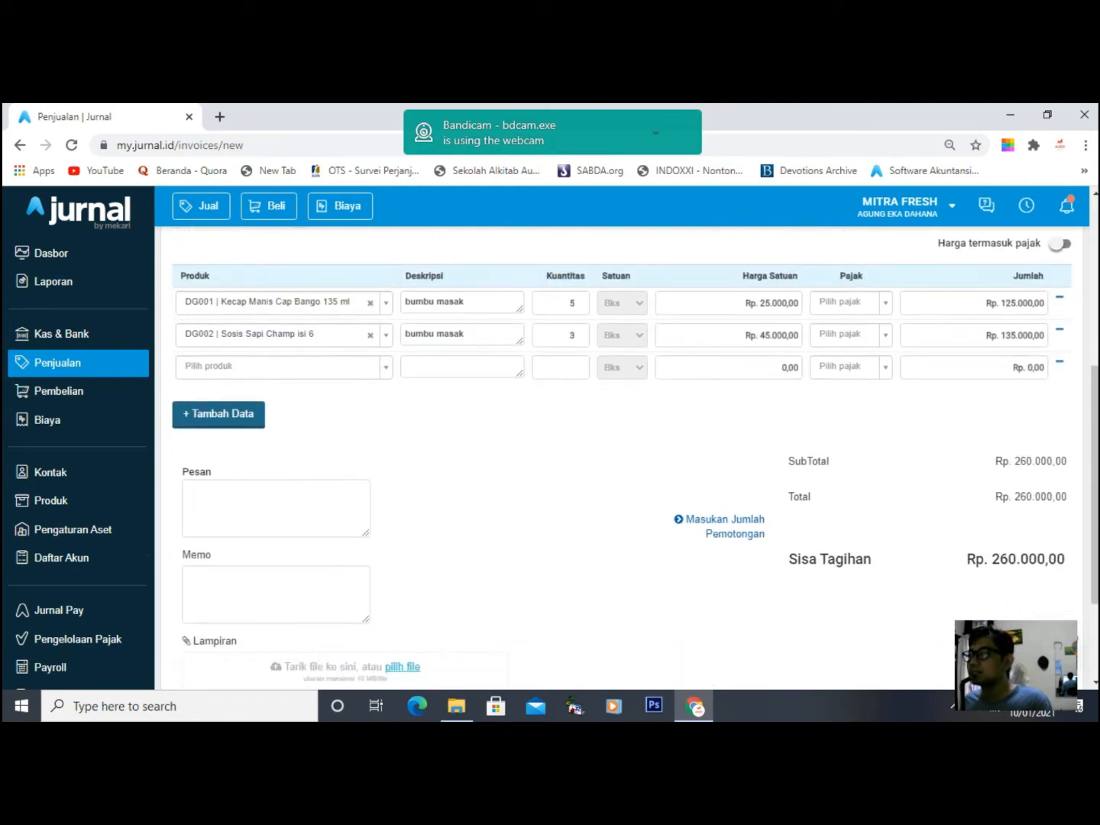
scroll(581, 413, up, 3)
scroll(580, 413, down, 4)
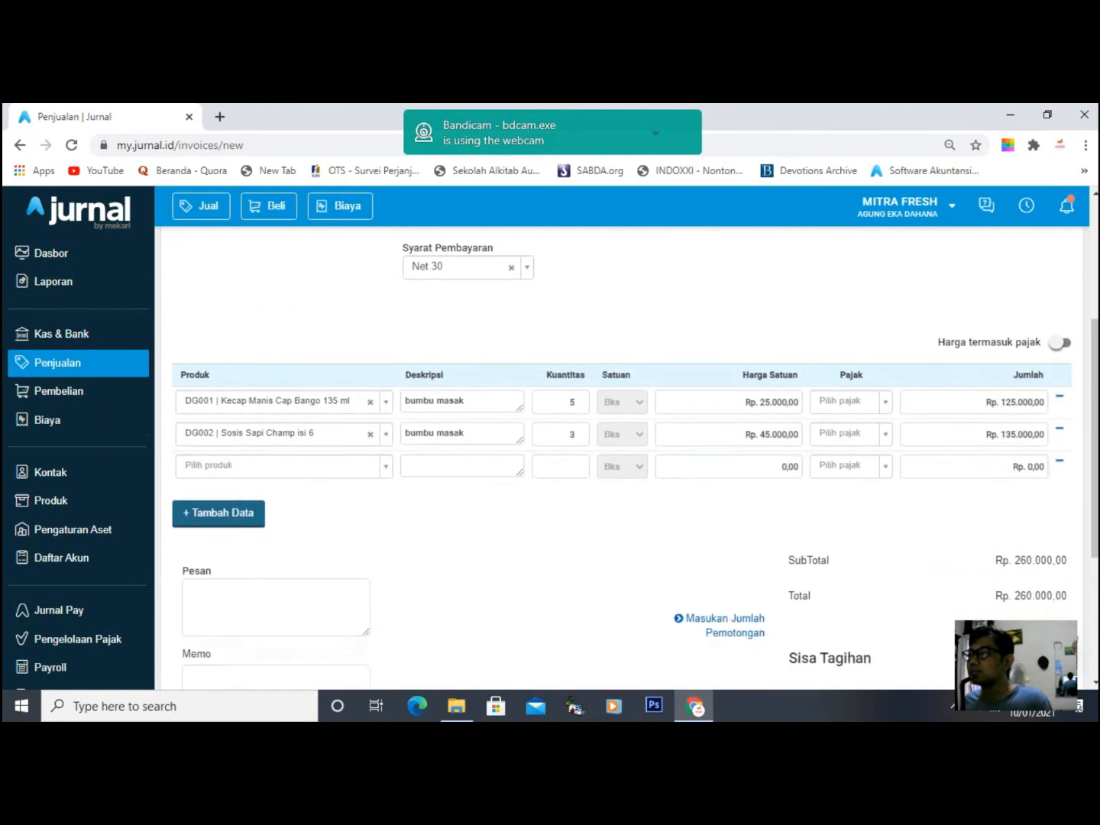
scroll(848, 412, up, 3)
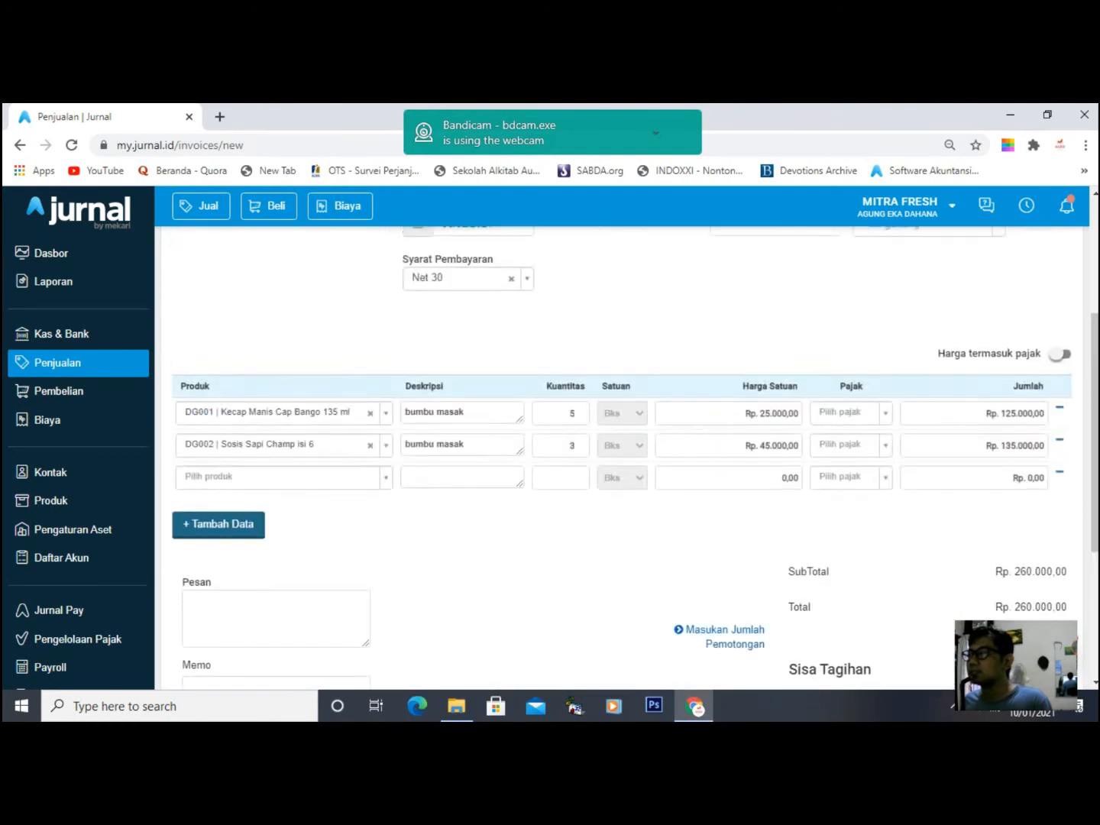
click(849, 412)
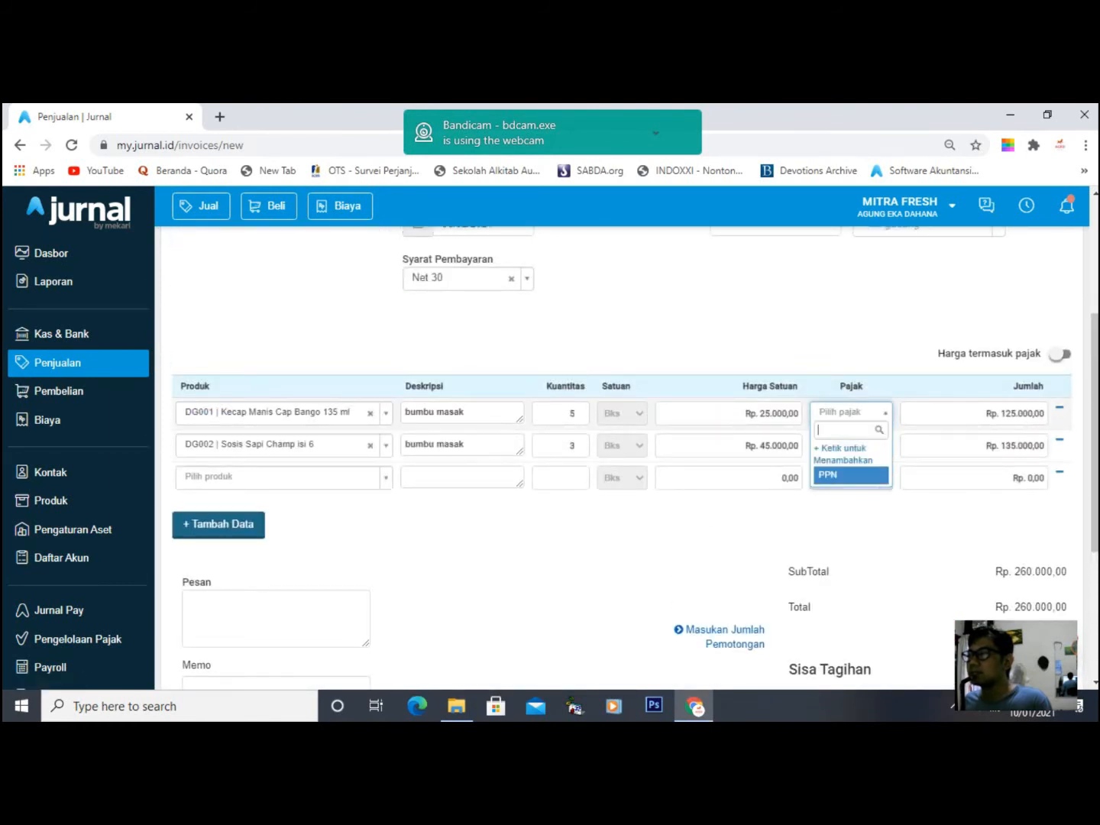
click(849, 474)
click(848, 445)
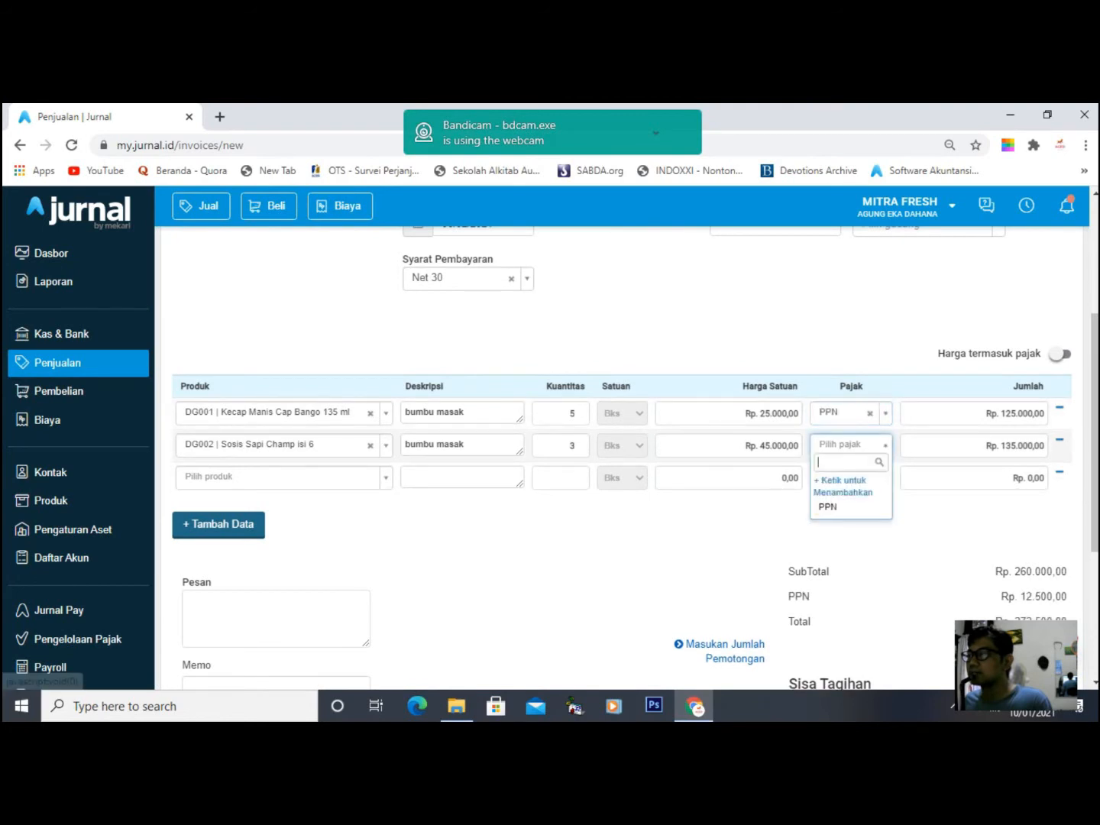
click(849, 506)
- Clear the tax from both lines and save the invoice as #10001 for Rp. 260.000,00
click(871, 414)
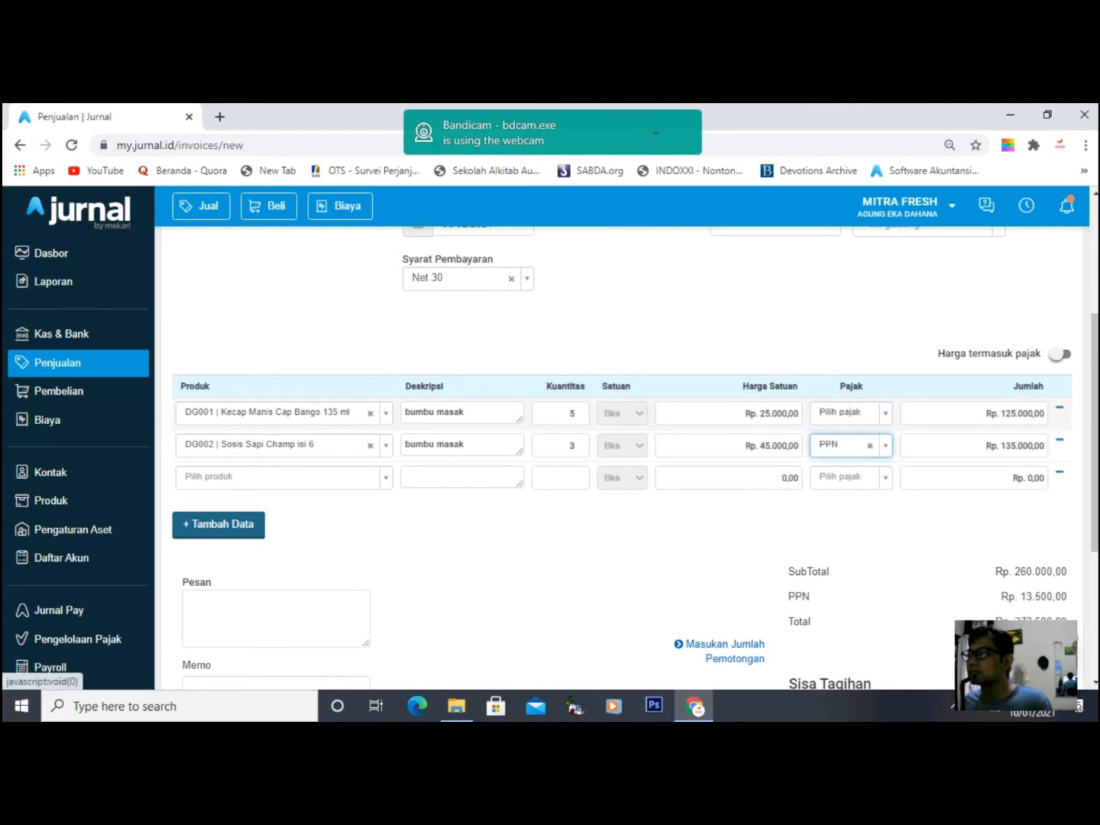
click(869, 445)
scroll(622, 451, down, 3)
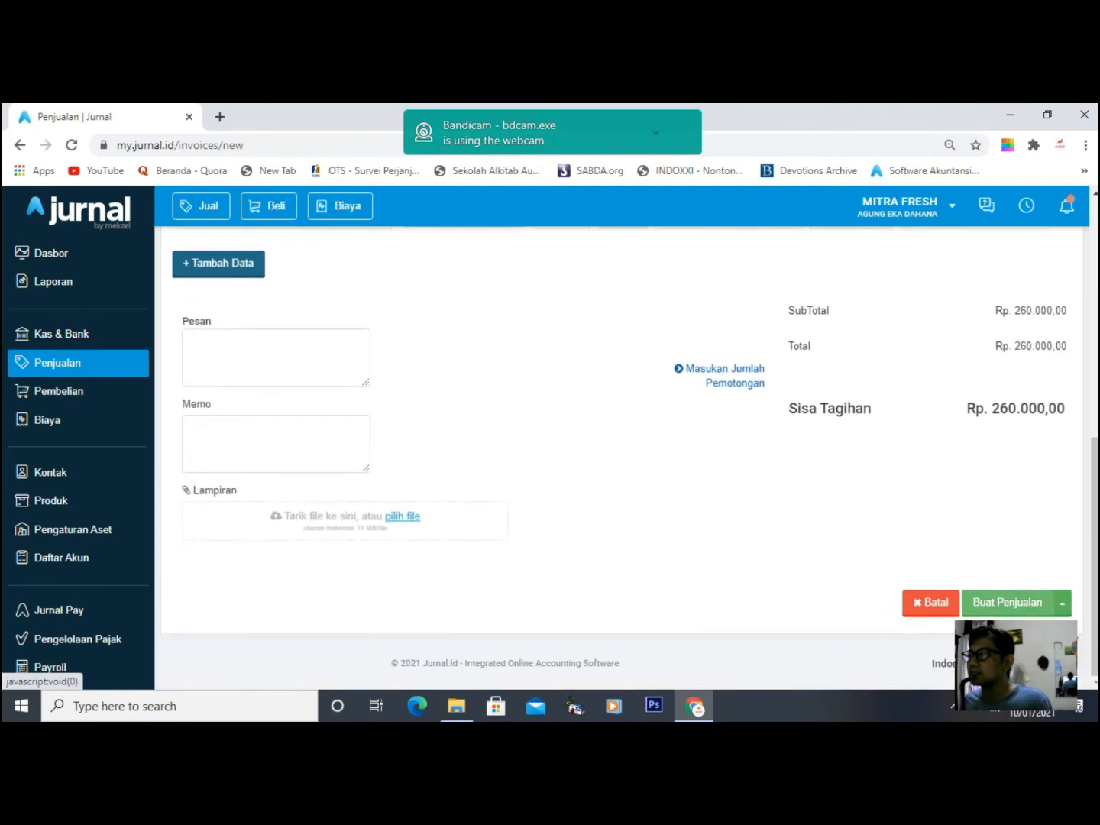
click(1008, 602)
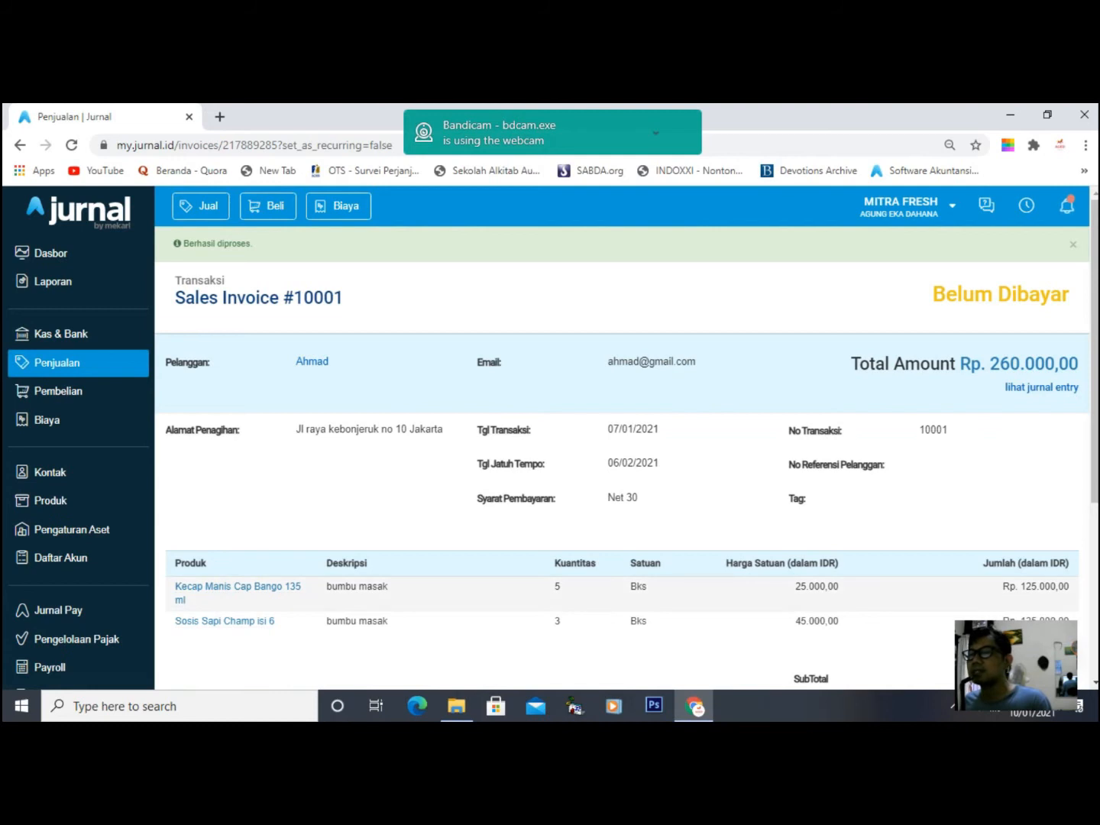
- Open the Kecap Manis Cap Bango 135 ml product from the product list
click(51, 500)
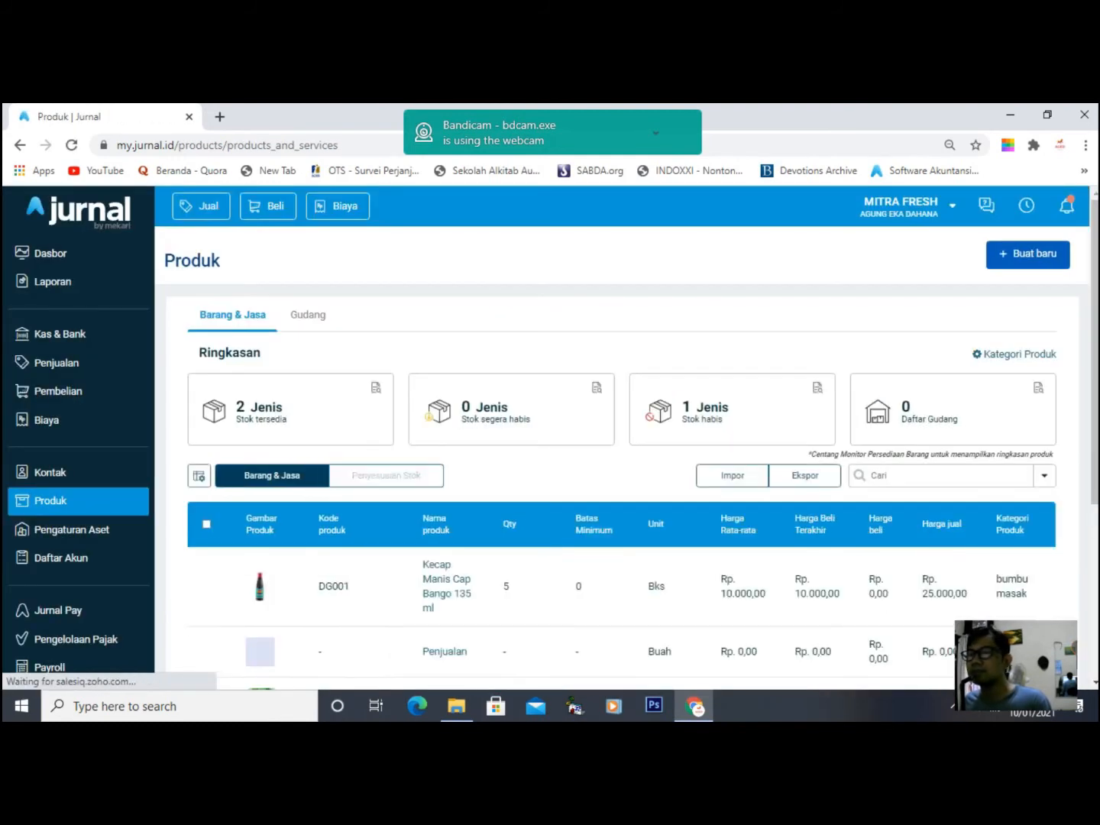
scroll(565, 459, down, 1)
click(446, 506)
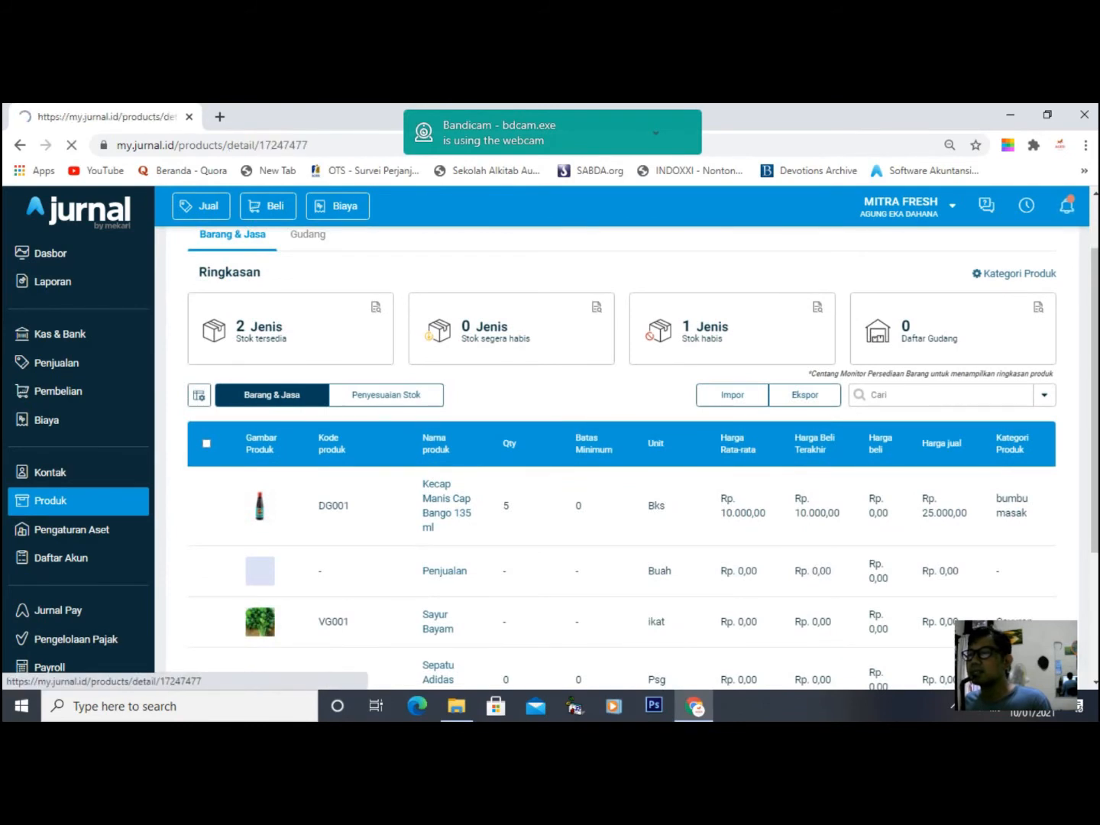
scroll(447, 505, down, 3)
scroll(446, 505, up, 2)
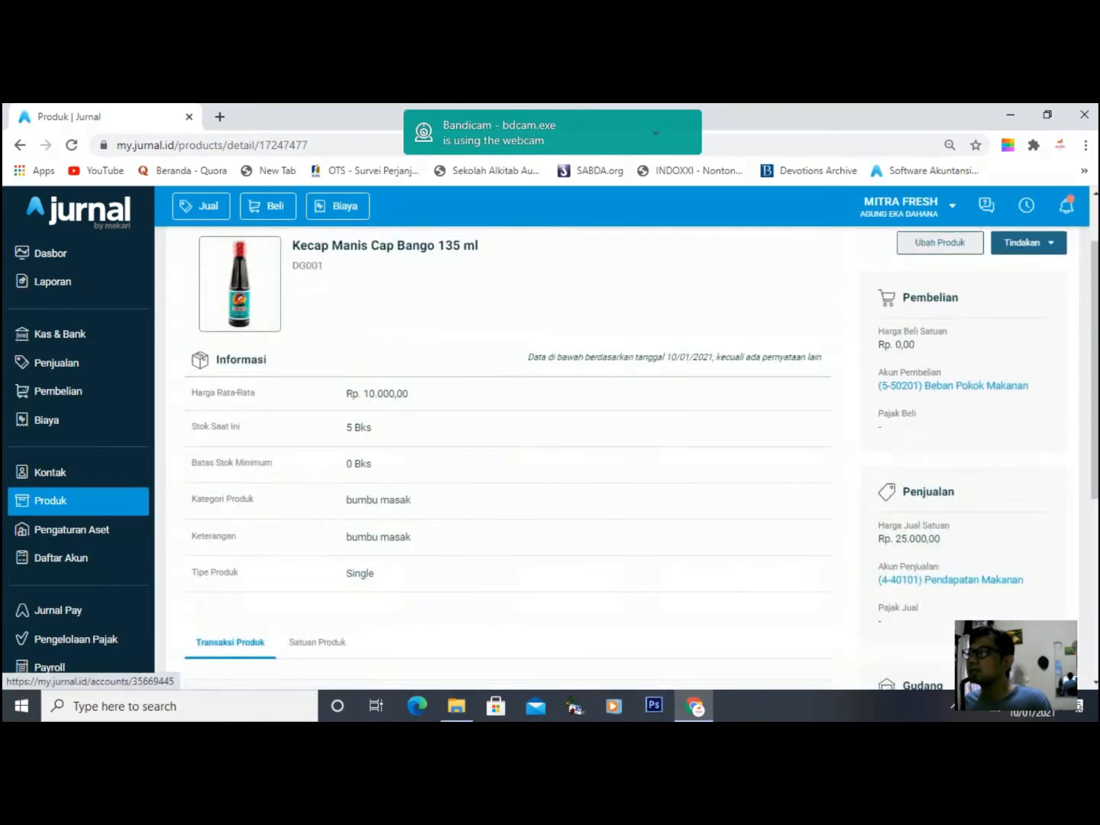
scroll(628, 444, up, 2)
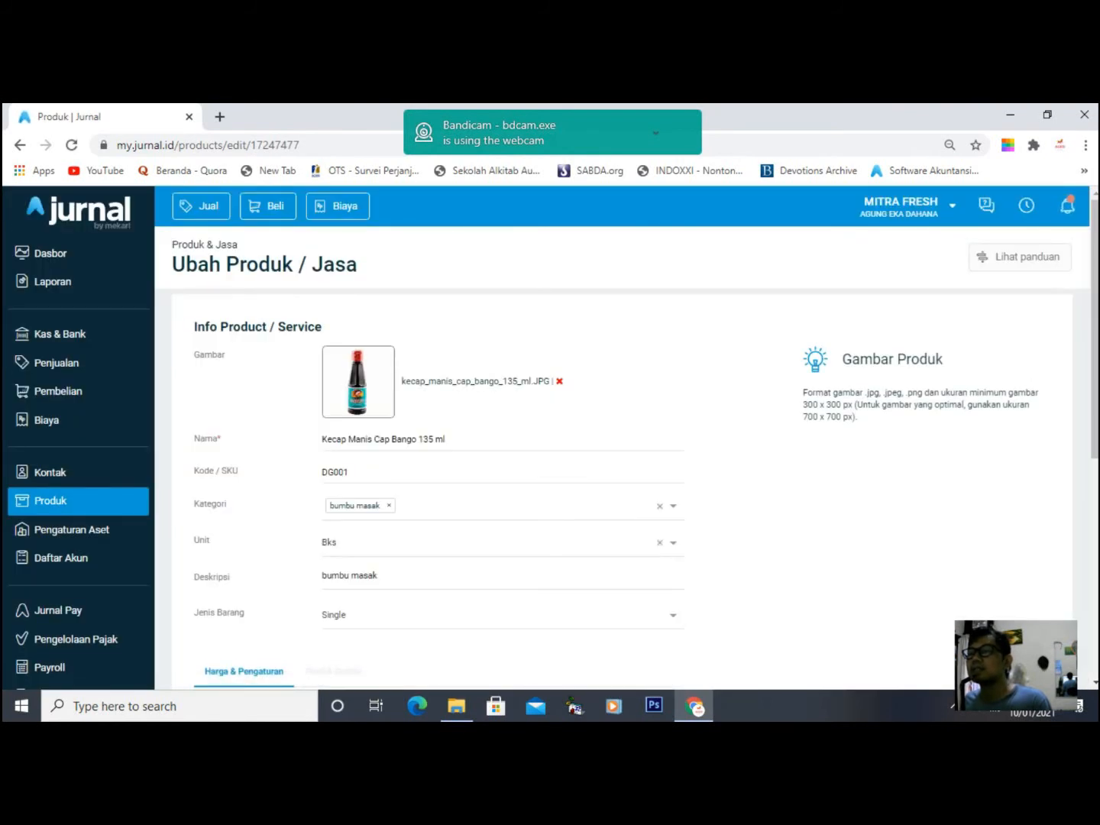
- Change its unit to a new unit Btl, save, and return to sales invoices
click(673, 542)
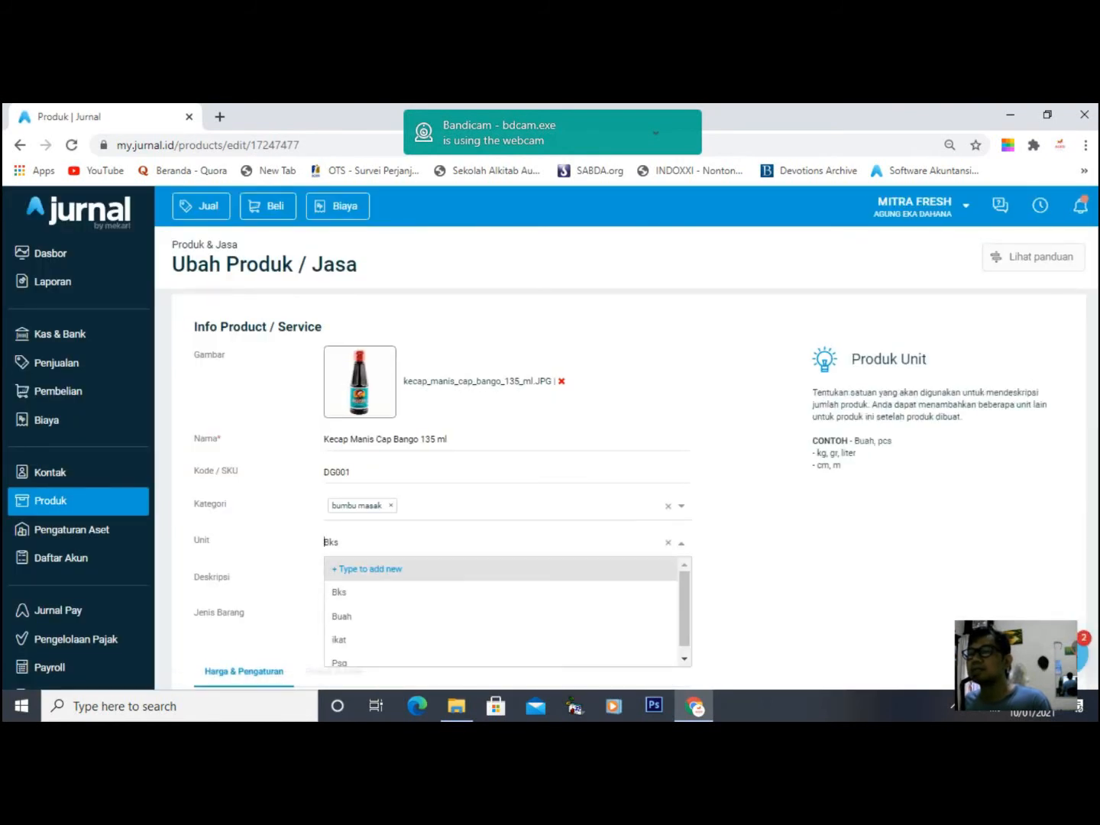
text(Btl)
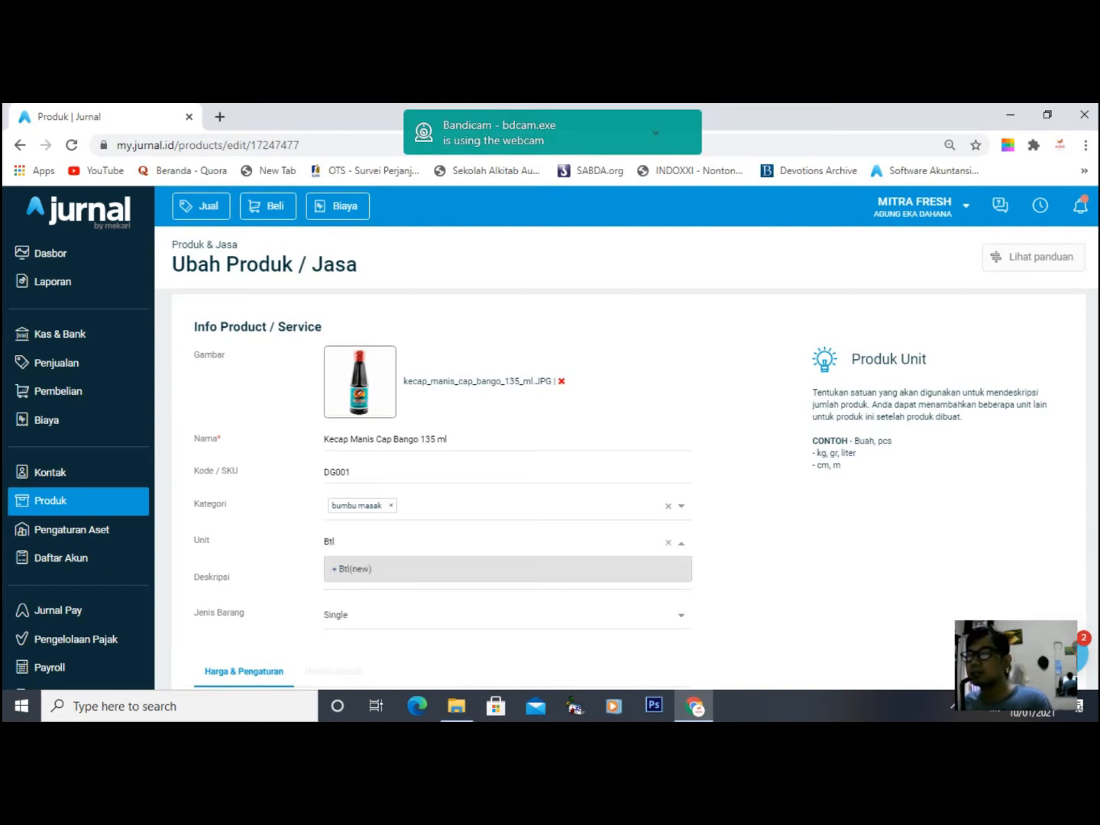
key(Return)
scroll(635, 466, down, 5)
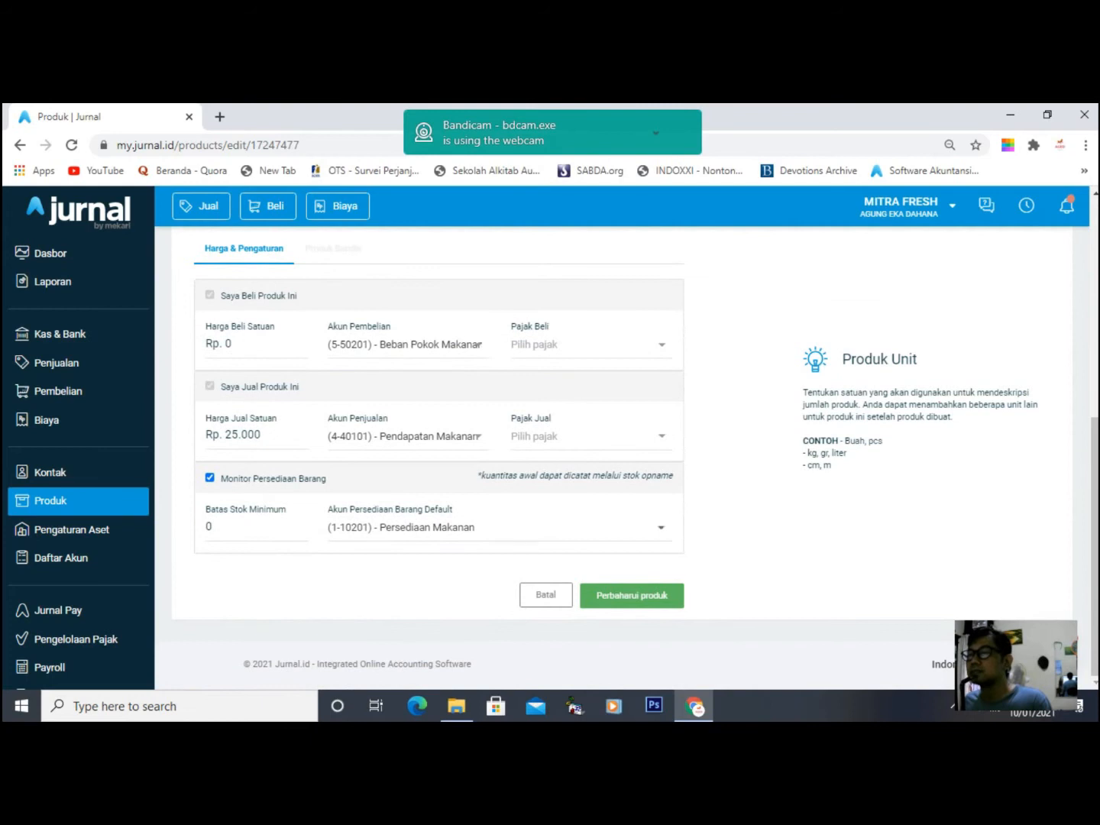
click(632, 596)
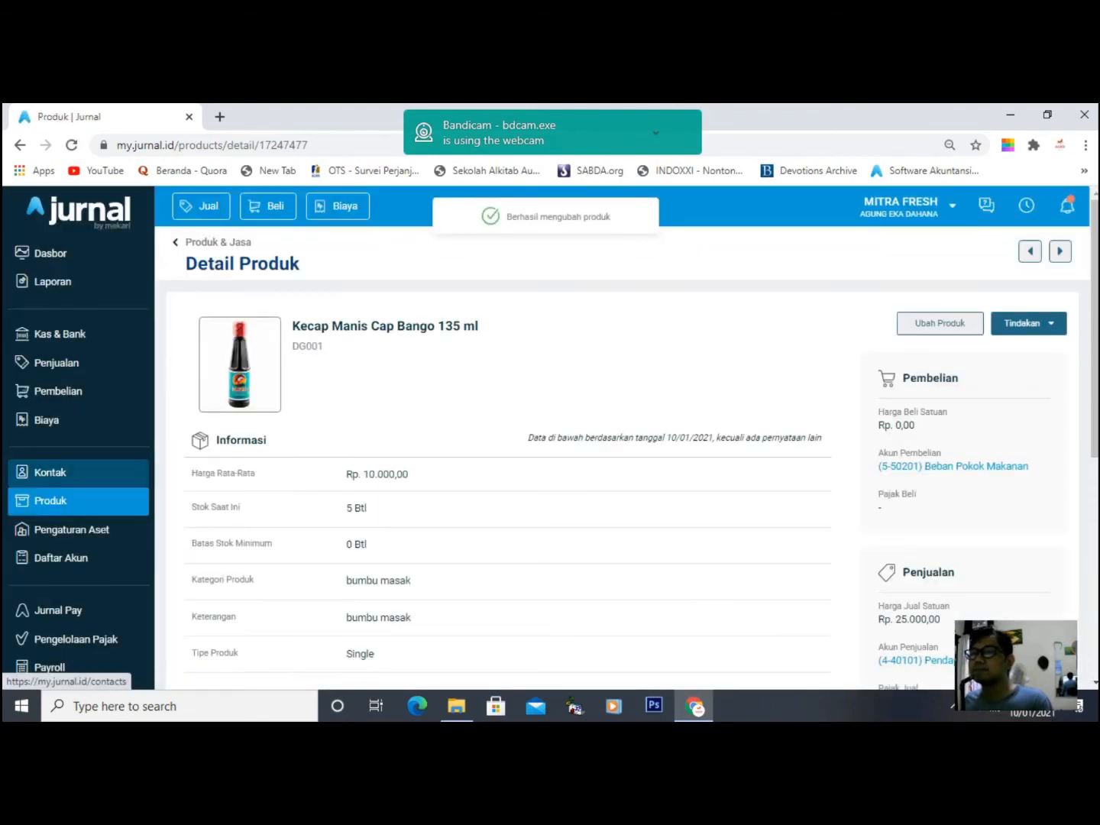
click(77, 501)
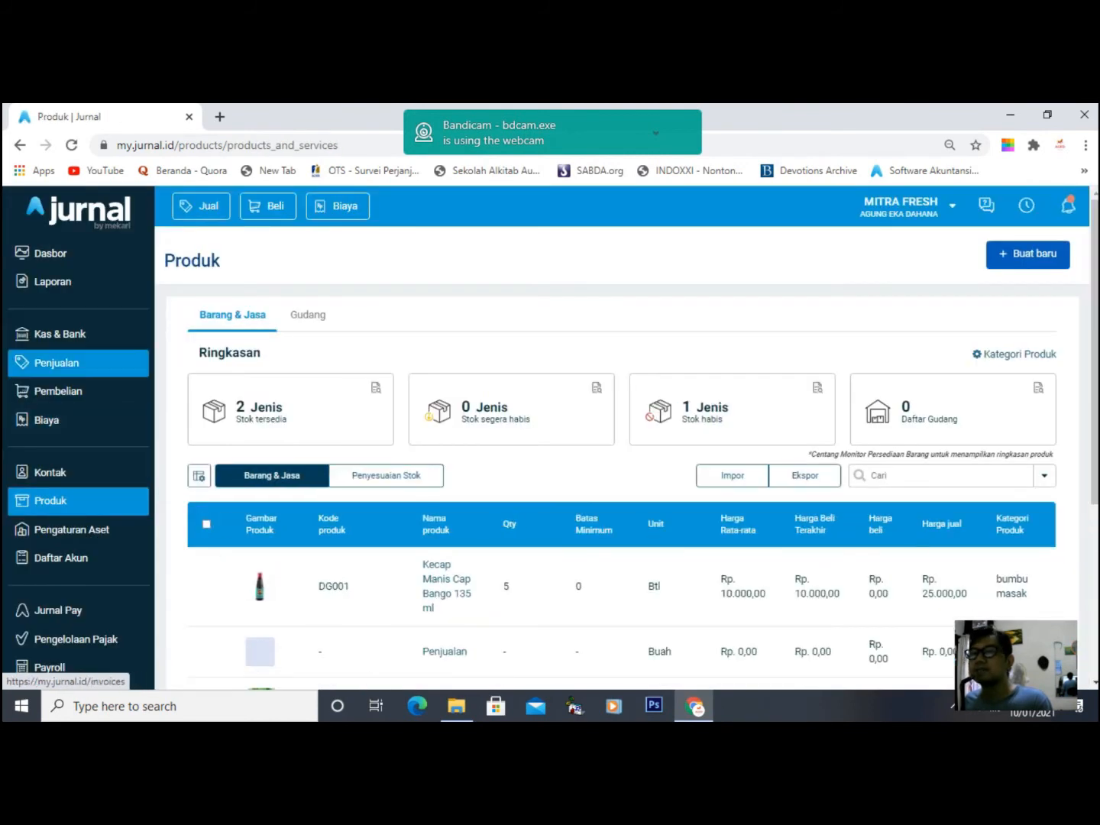
click(61, 363)
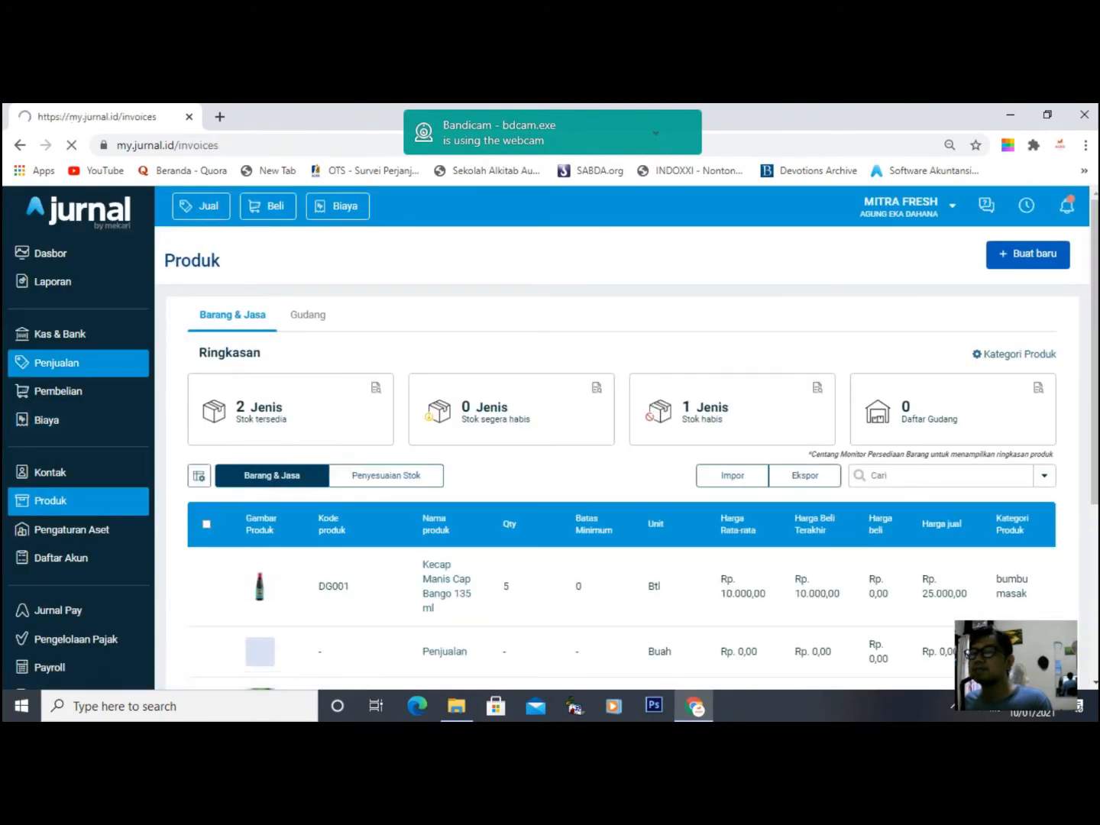
- Open Sales Invoice #10001 and choose Terima Pembayaran from its Tindakan menu
scroll(622, 495, down, 1)
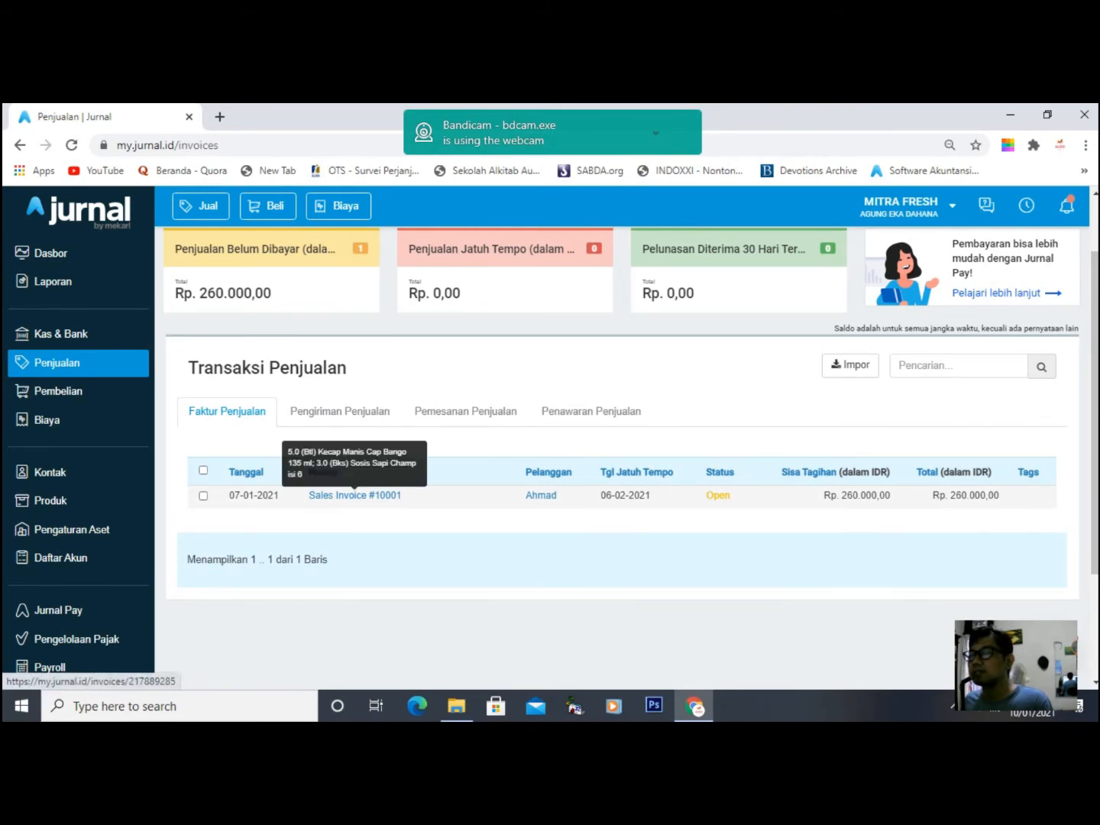
click(354, 495)
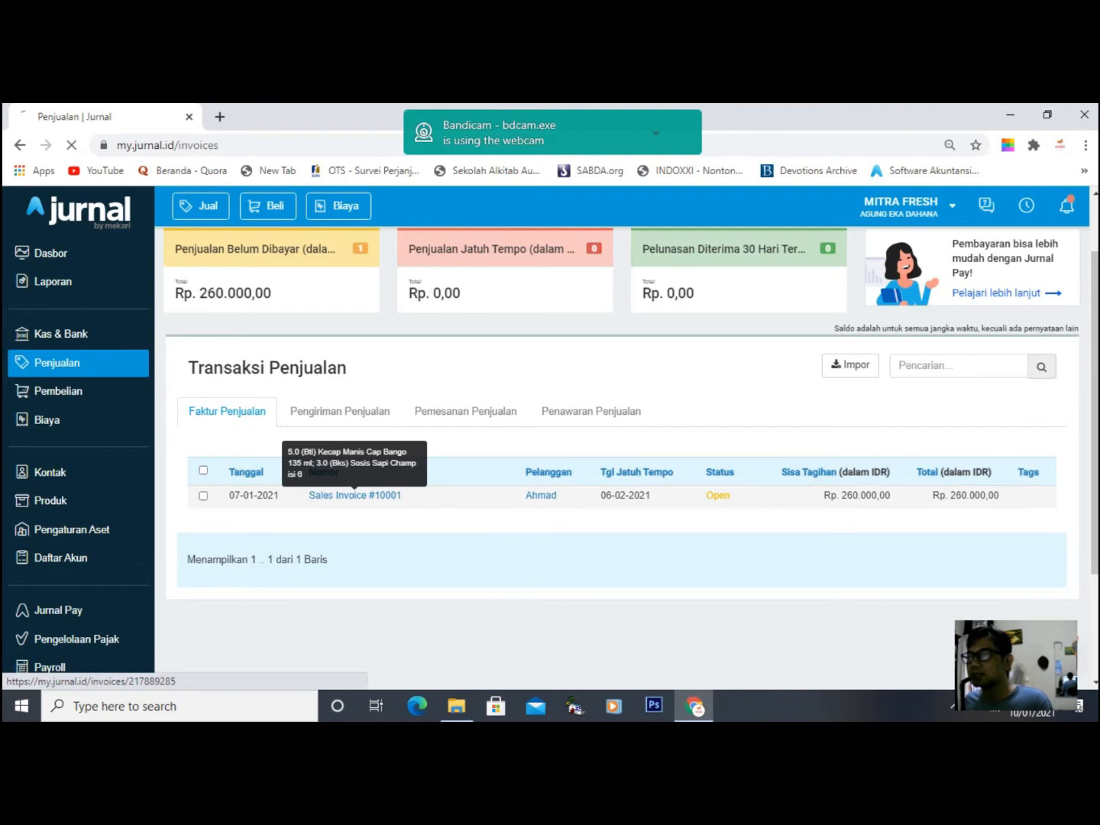
scroll(354, 496, down, 3)
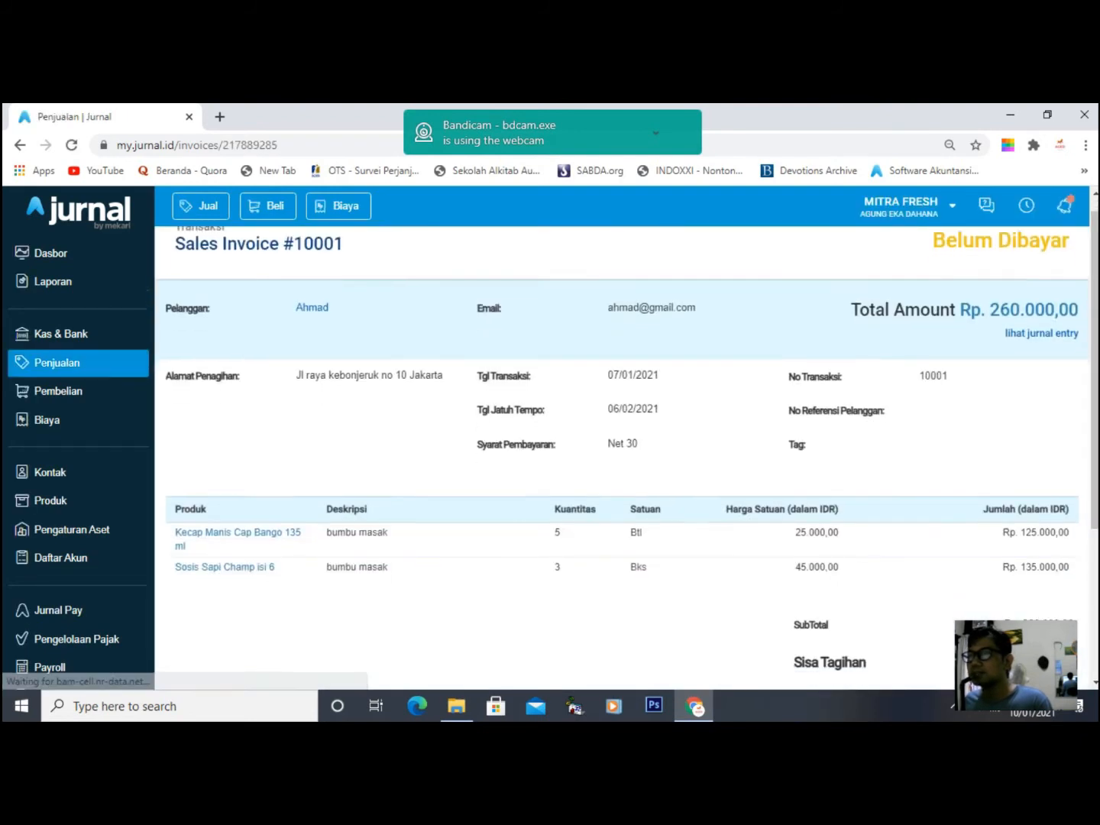
scroll(626, 435, down, 1)
scroll(627, 435, up, 1)
scroll(627, 436, down, 1)
click(600, 602)
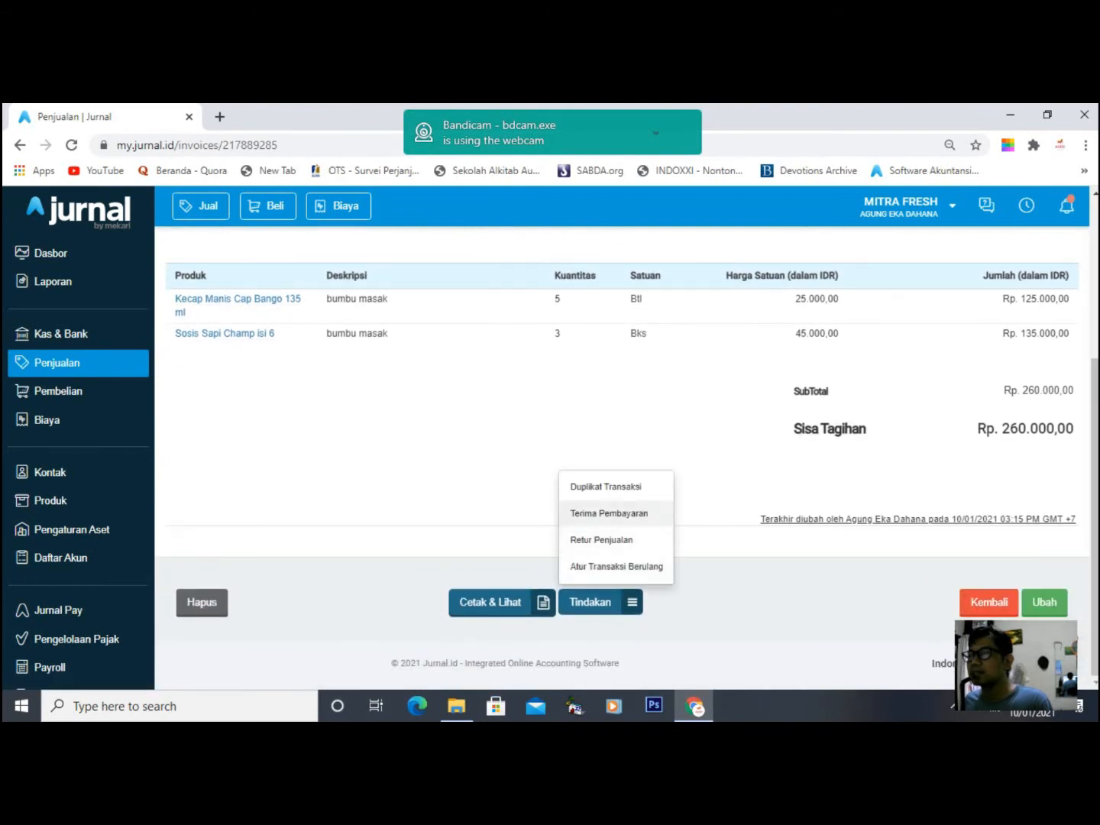
click(627, 436)
click(602, 603)
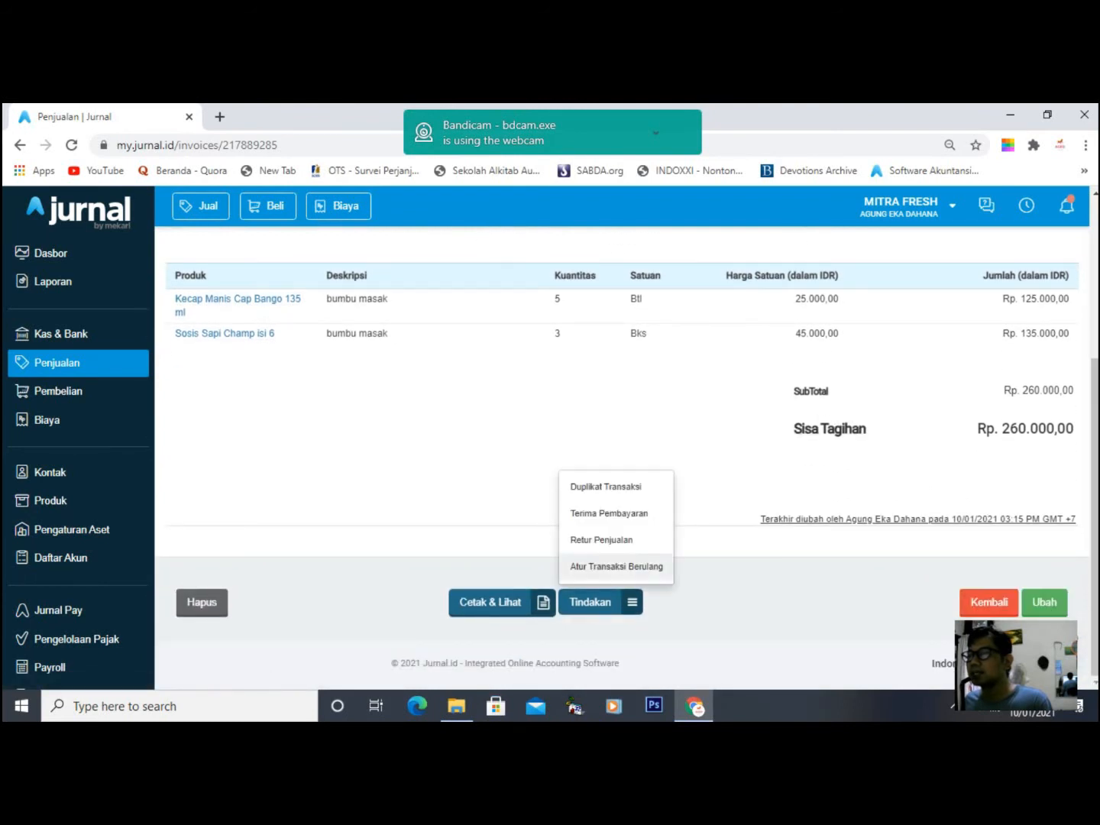
click(592, 513)
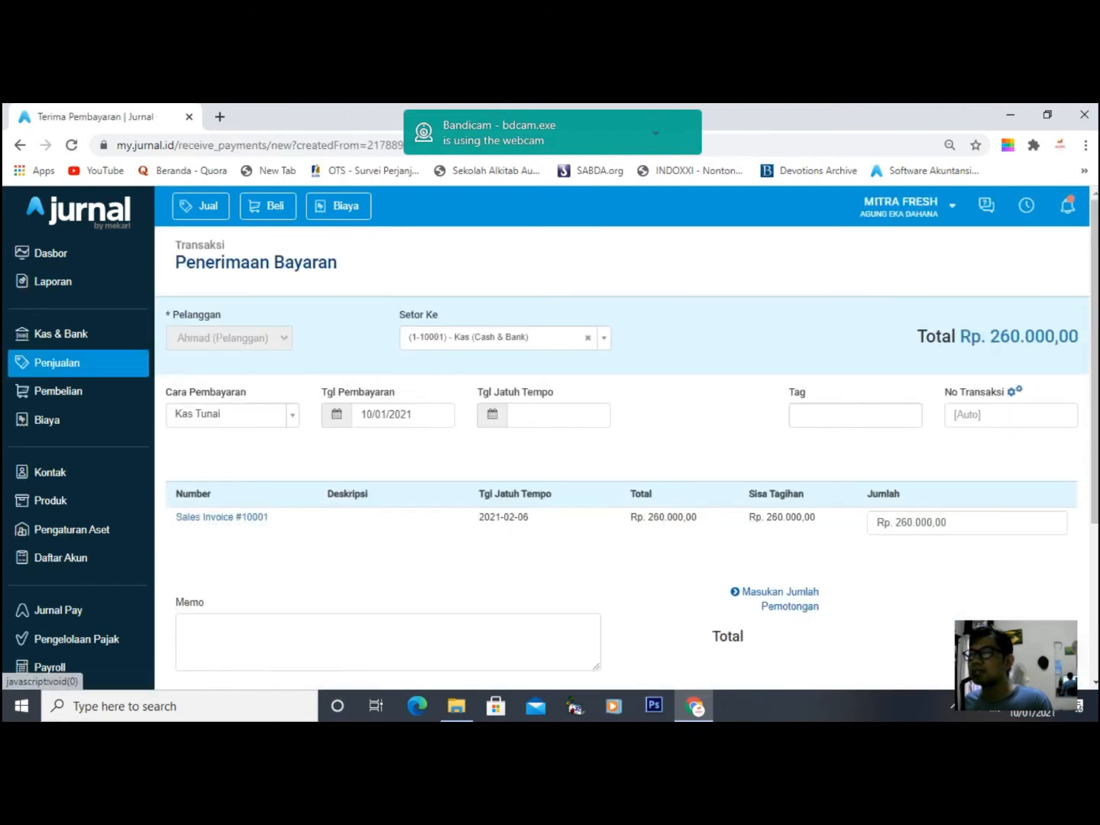
- Keep Kas as the deposit account and set the payment date to 08/01/2021
click(527, 338)
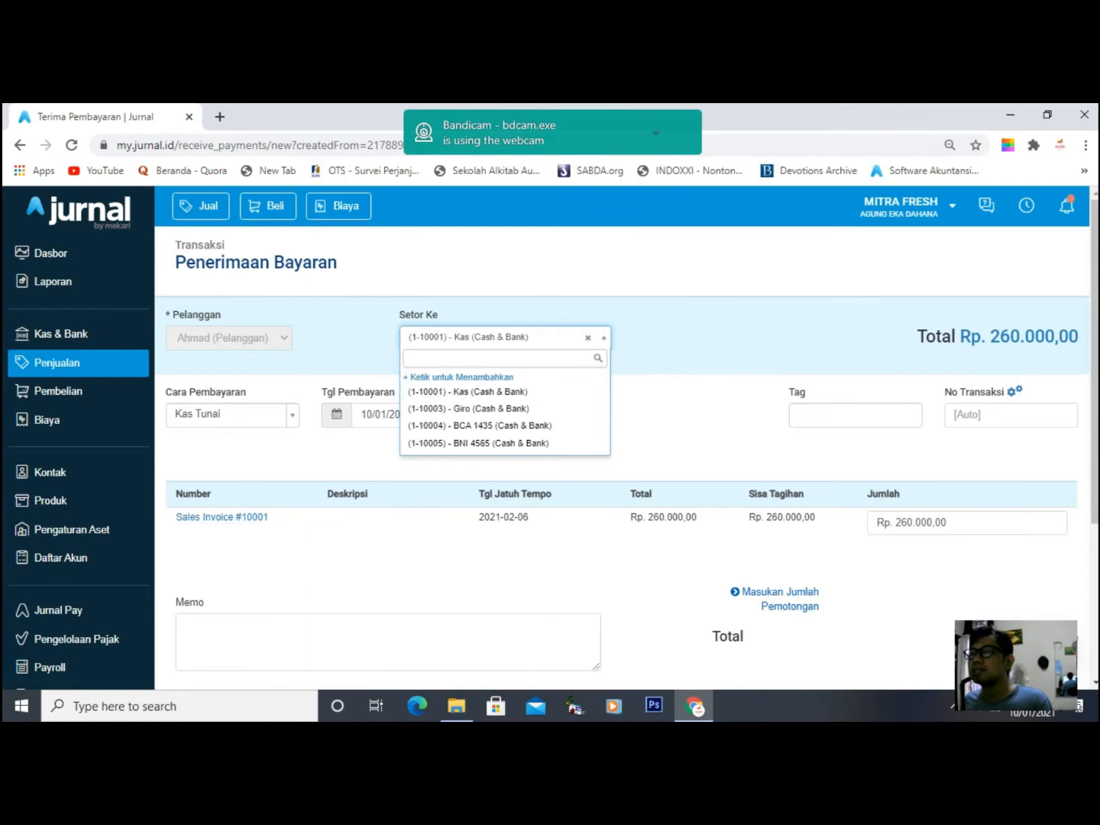
click(467, 392)
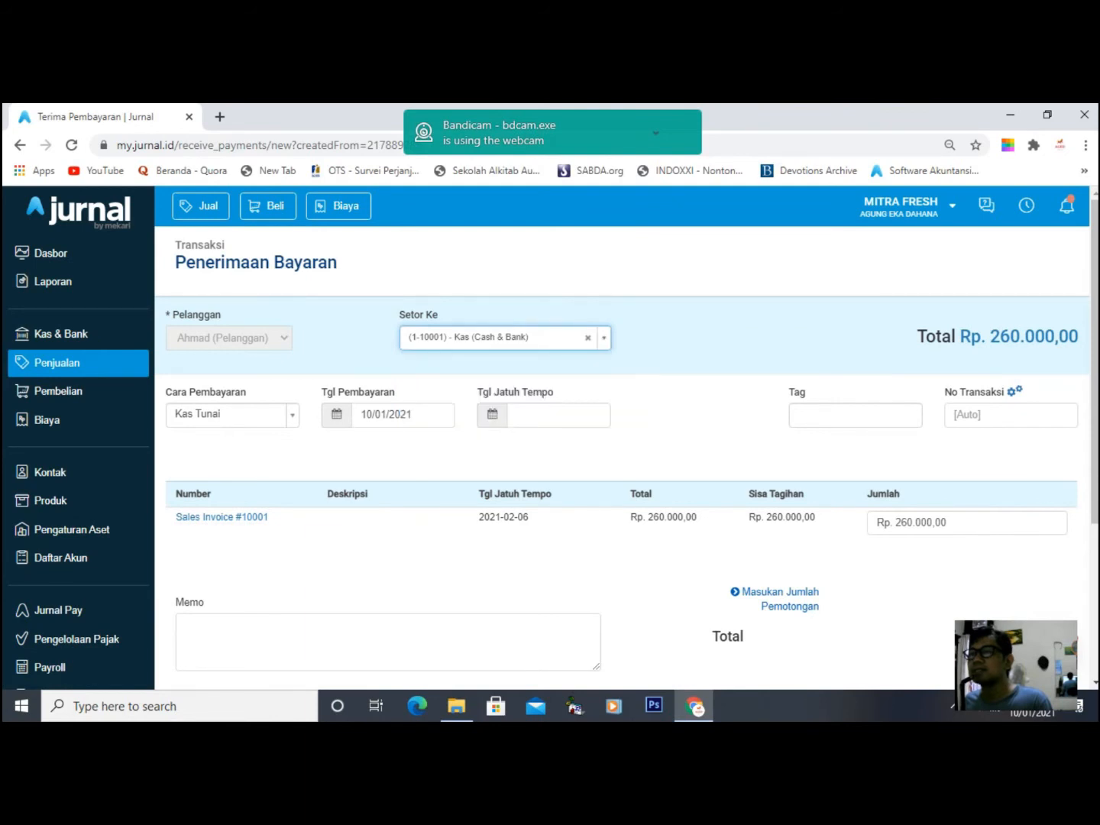
click(402, 415)
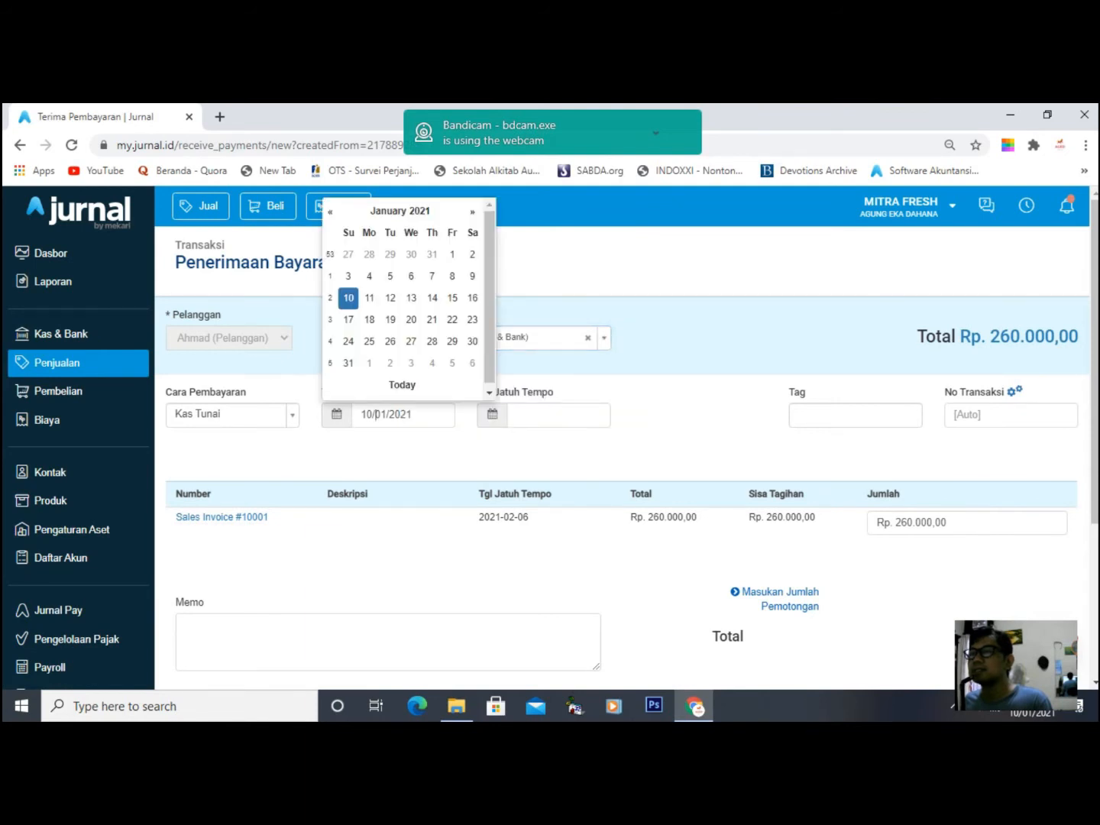
click(451, 276)
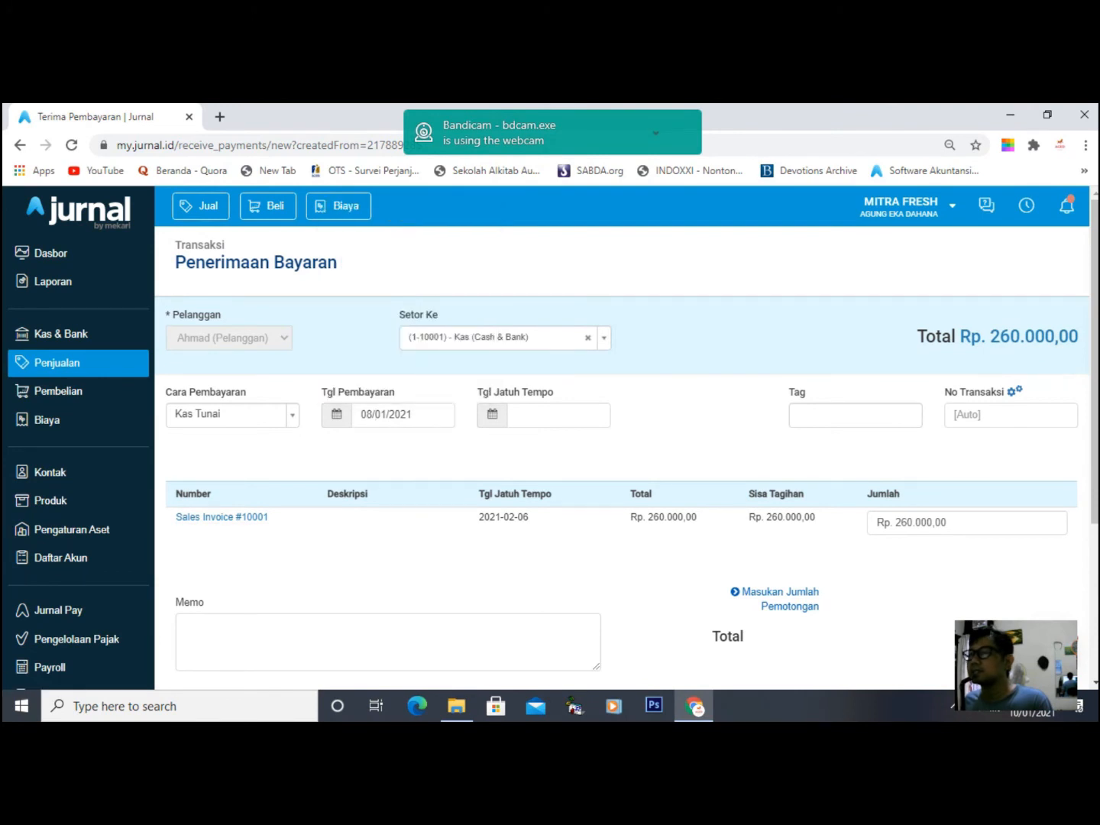
- Try 100.000 as the payment amount, then set it to the full 260.000
scroll(627, 444, down, 2)
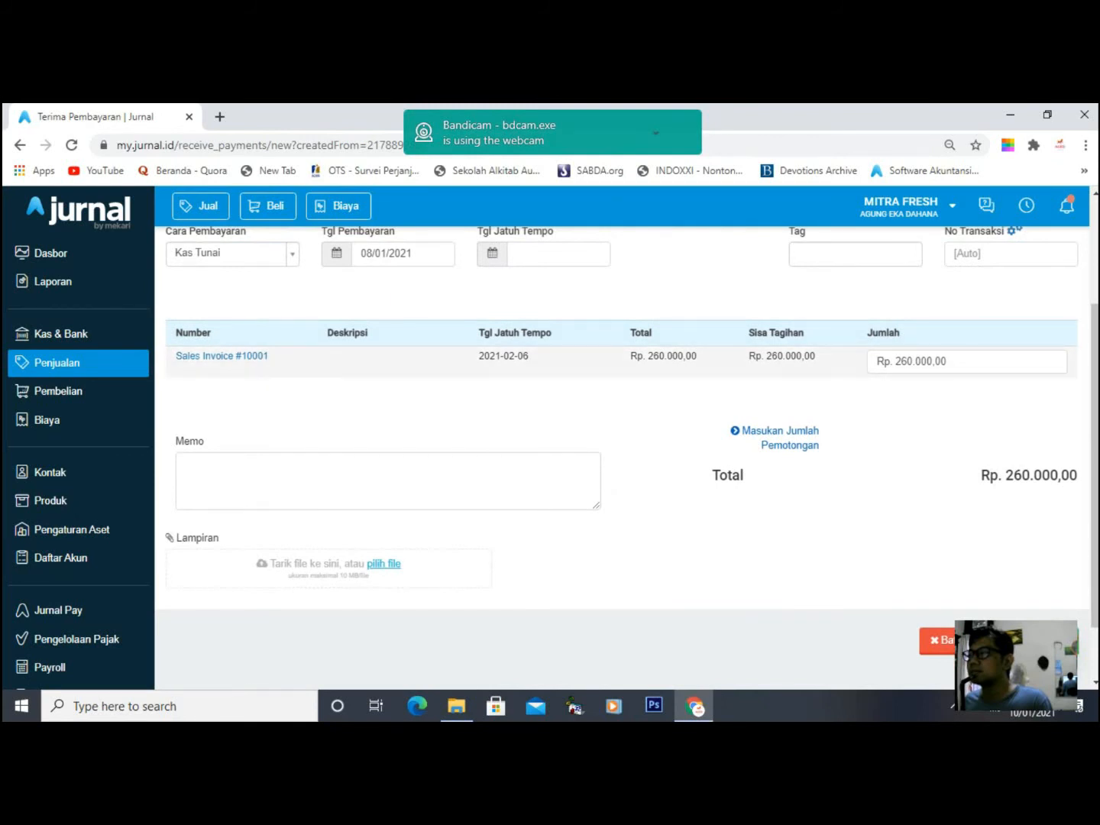
click(947, 362)
click(925, 410)
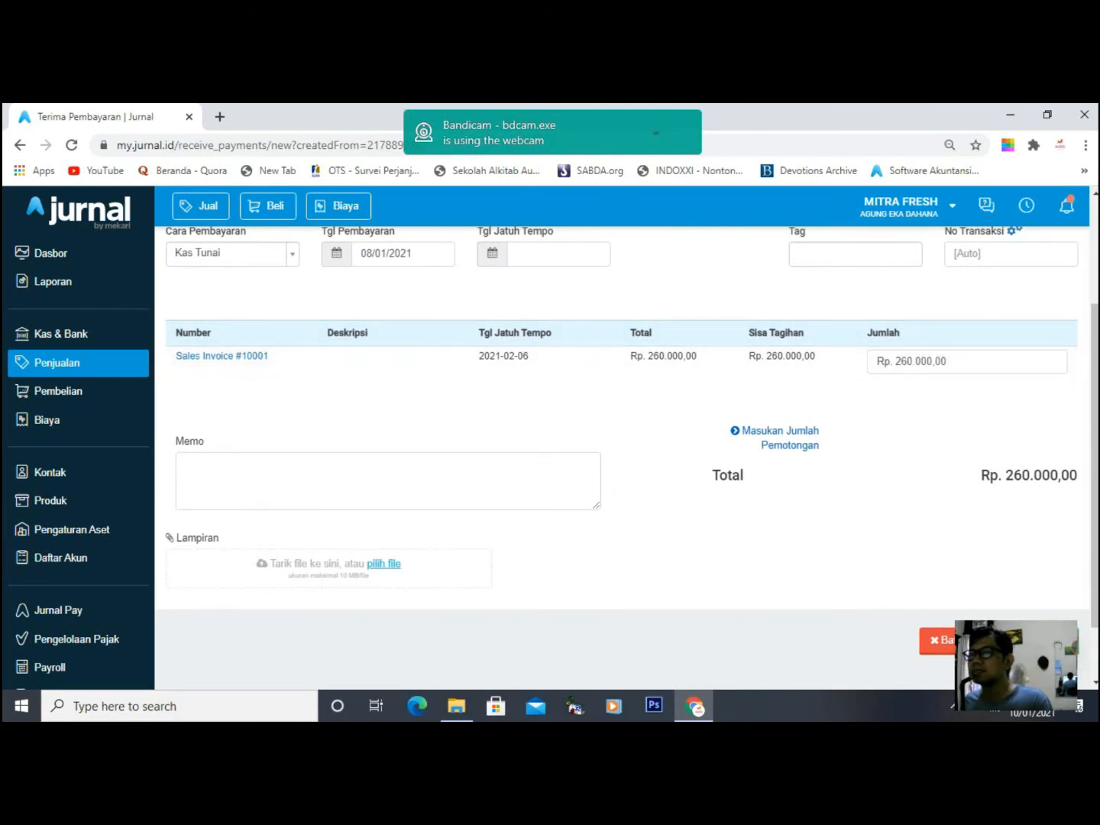
click(947, 362)
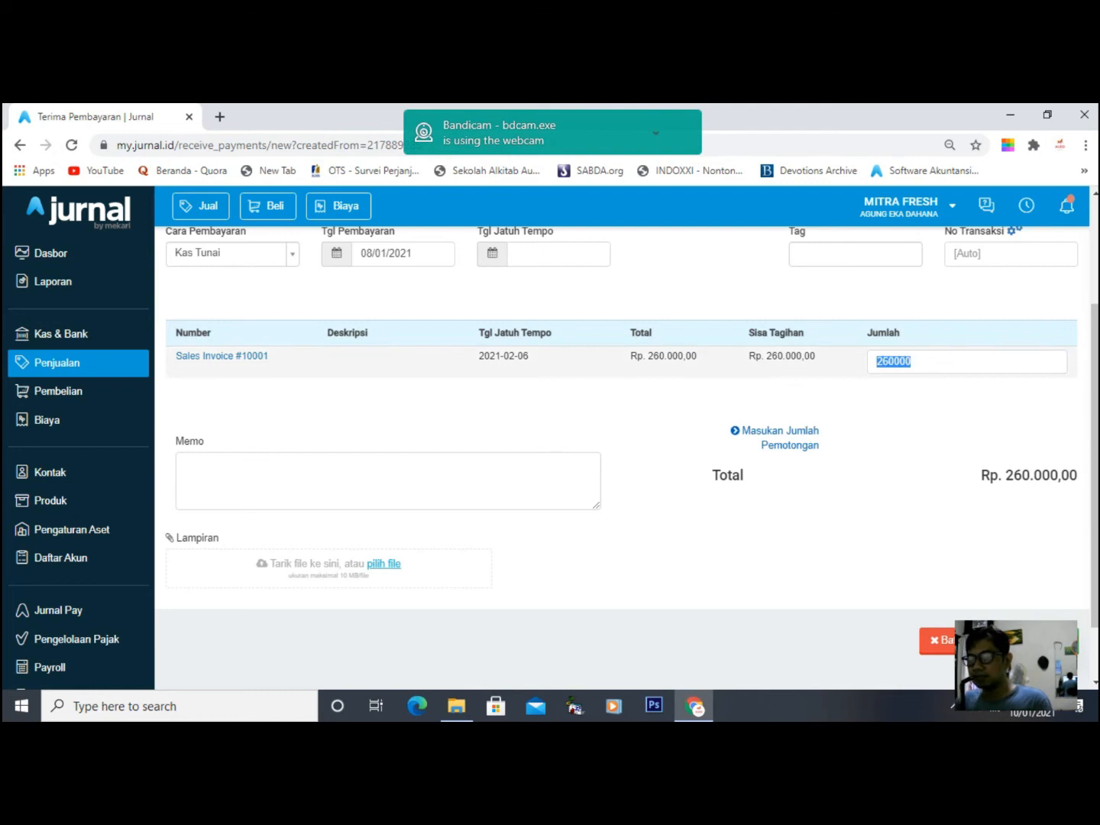
text(100.000)
click(948, 436)
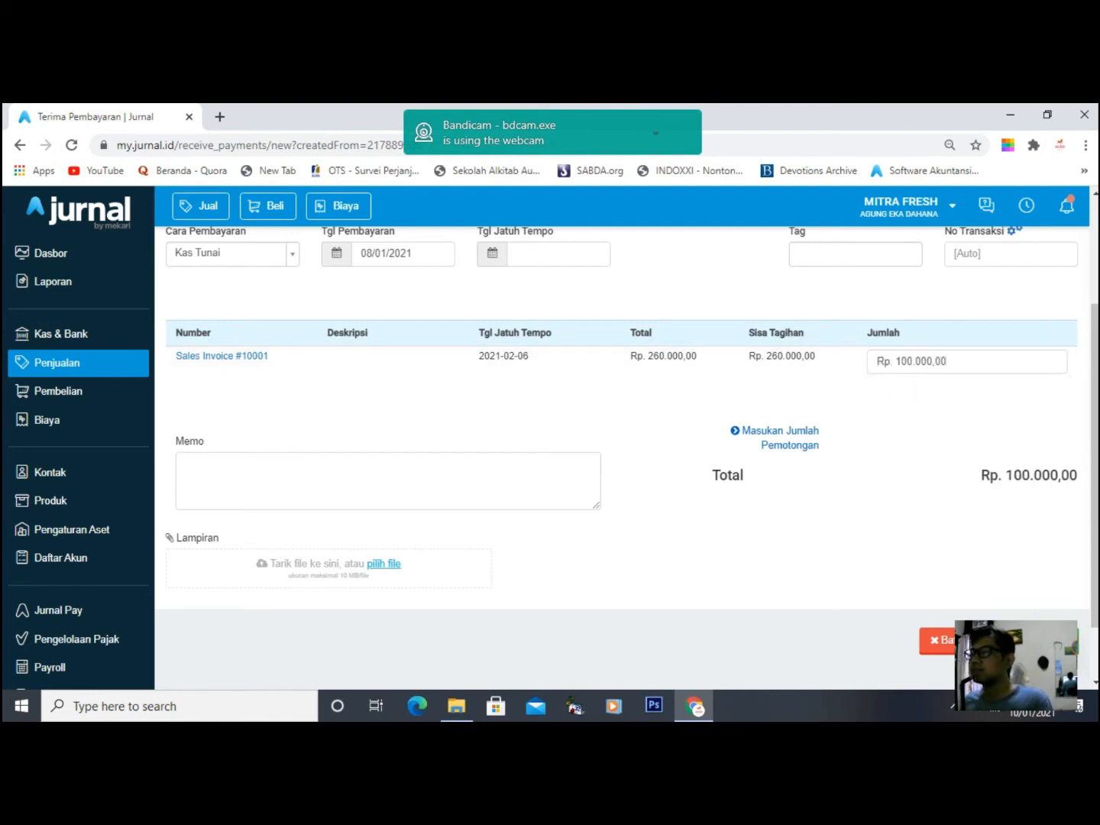
double_click(909, 361)
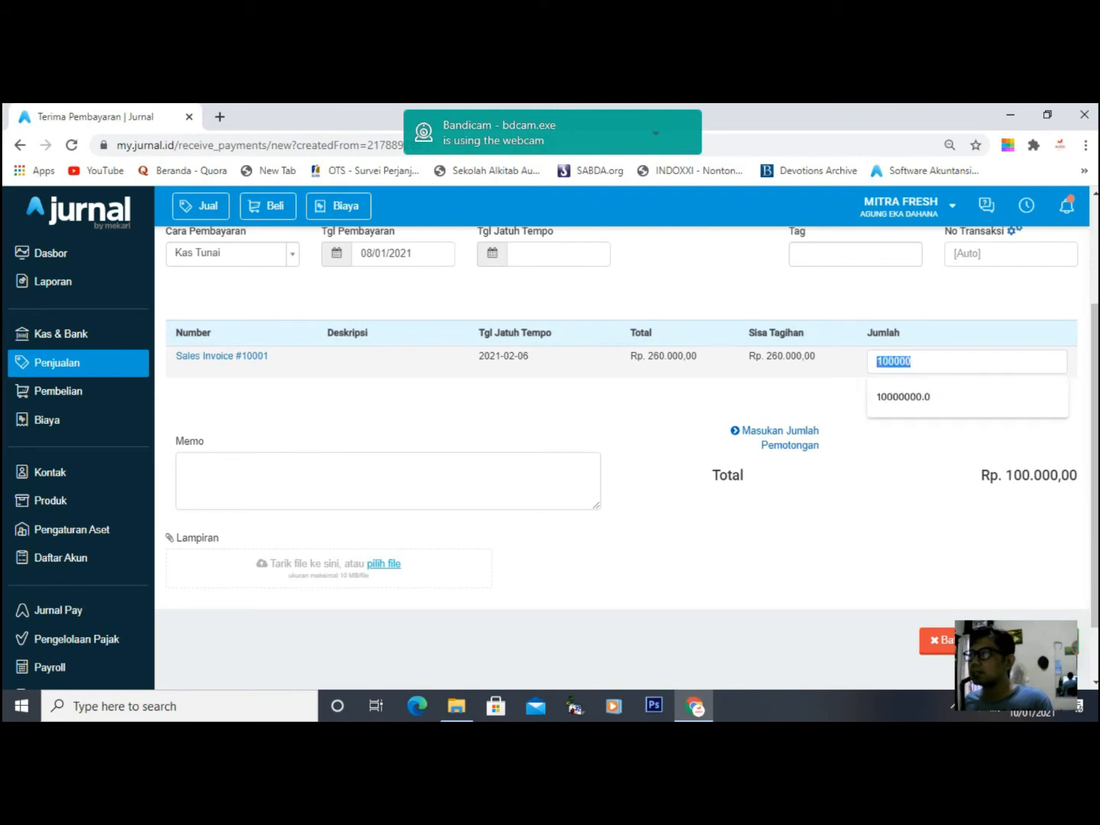
text(26)
text(0.000)
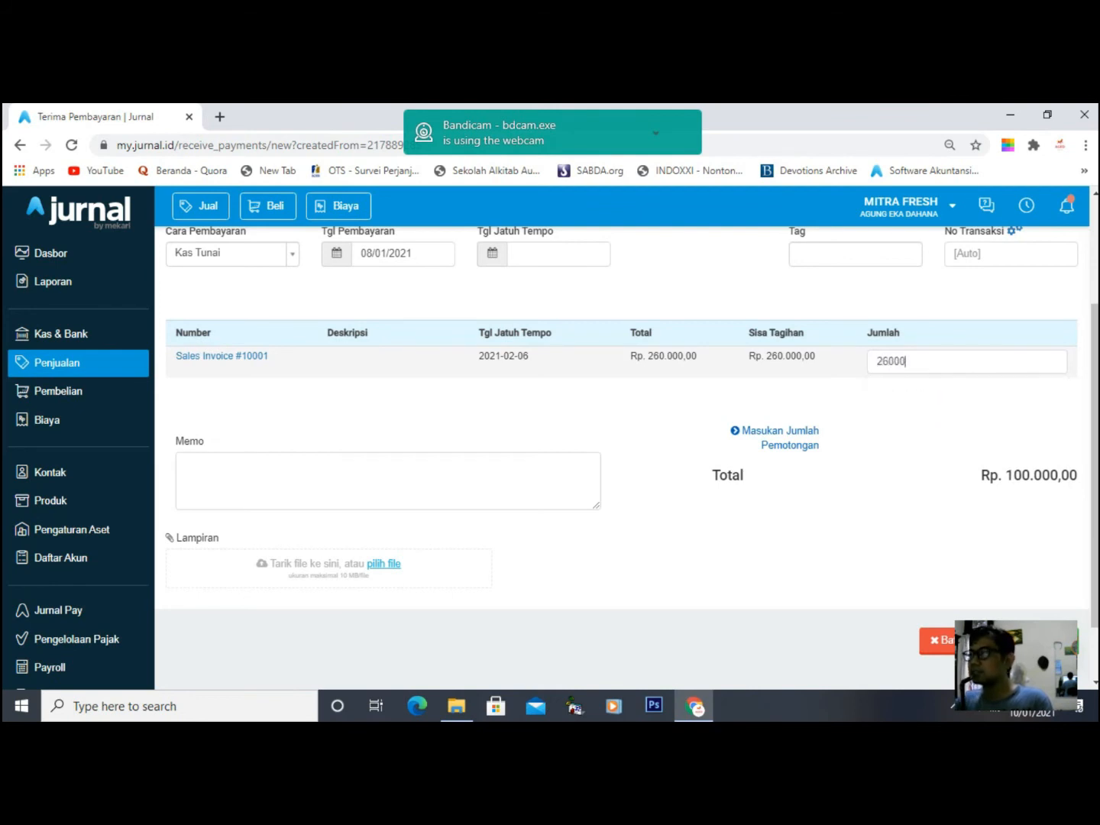
key(Tab)
scroll(622, 459, up, 2)
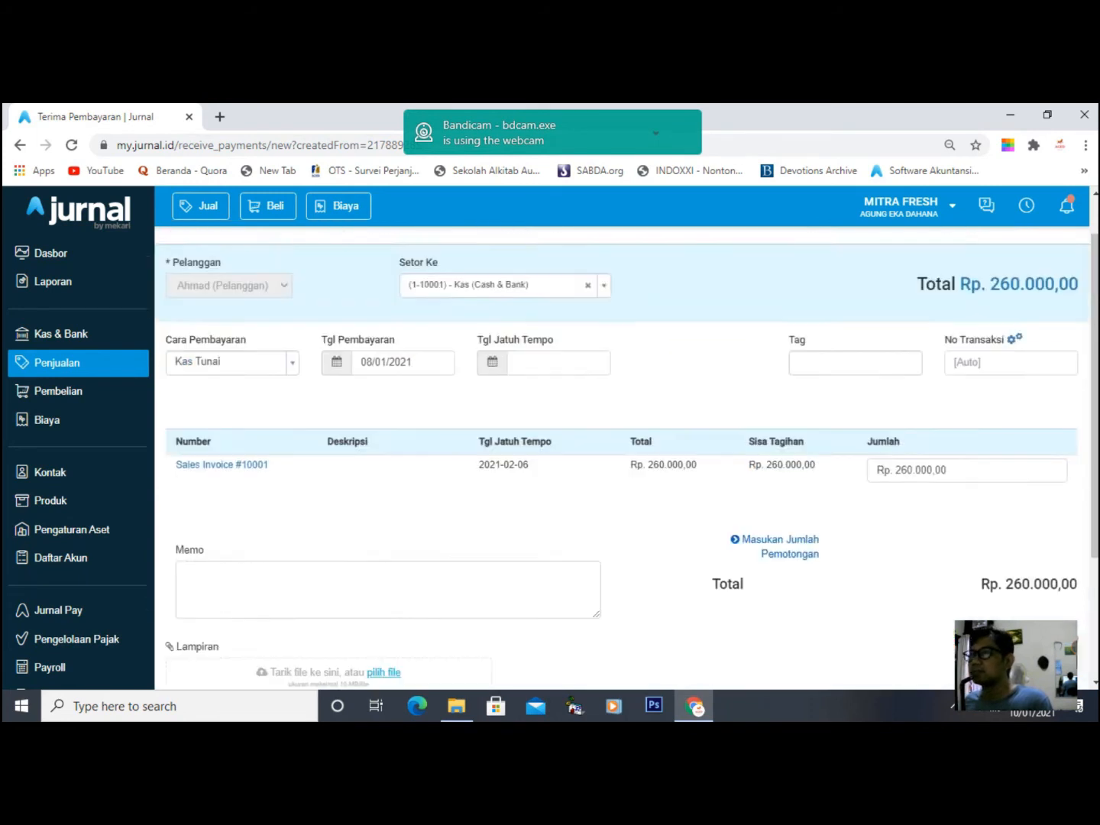
scroll(623, 458, down, 3)
- Save the Rp. 260.000,00 payment, briefly opening Ubah and cancelling
click(1028, 567)
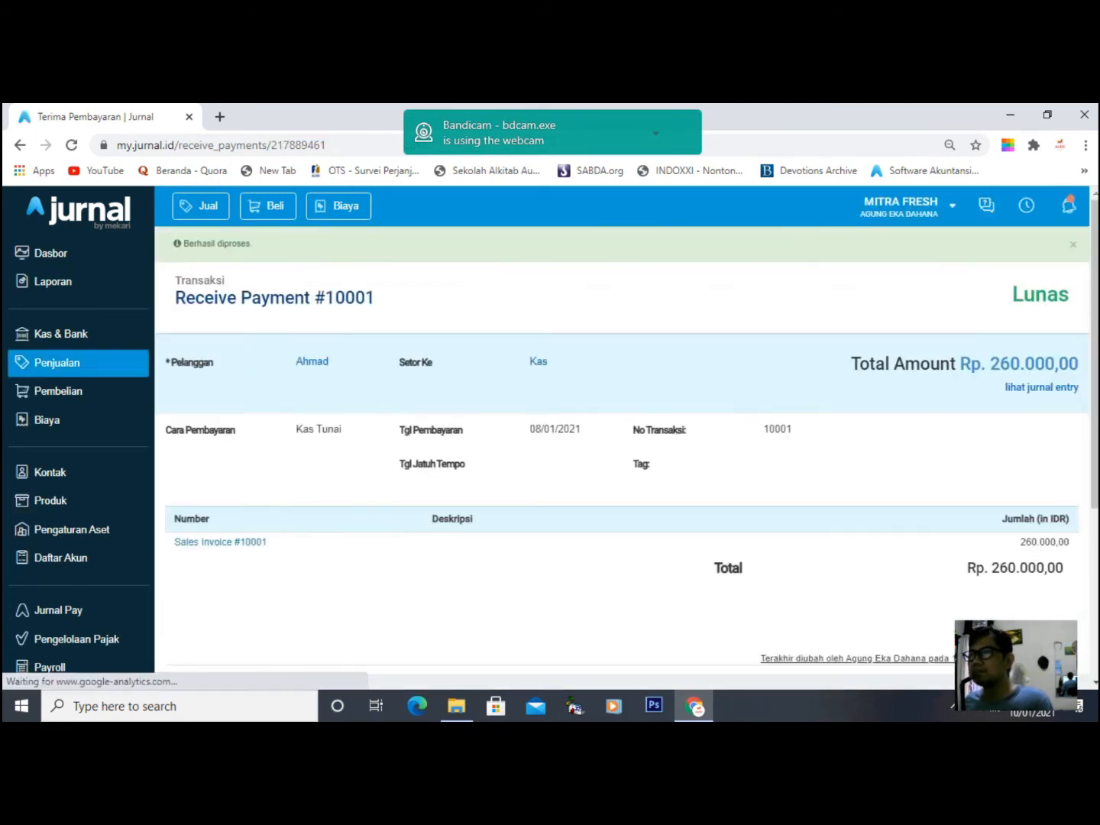
scroll(1043, 446, down, 3)
click(1044, 446)
scroll(1043, 447, down, 3)
click(941, 568)
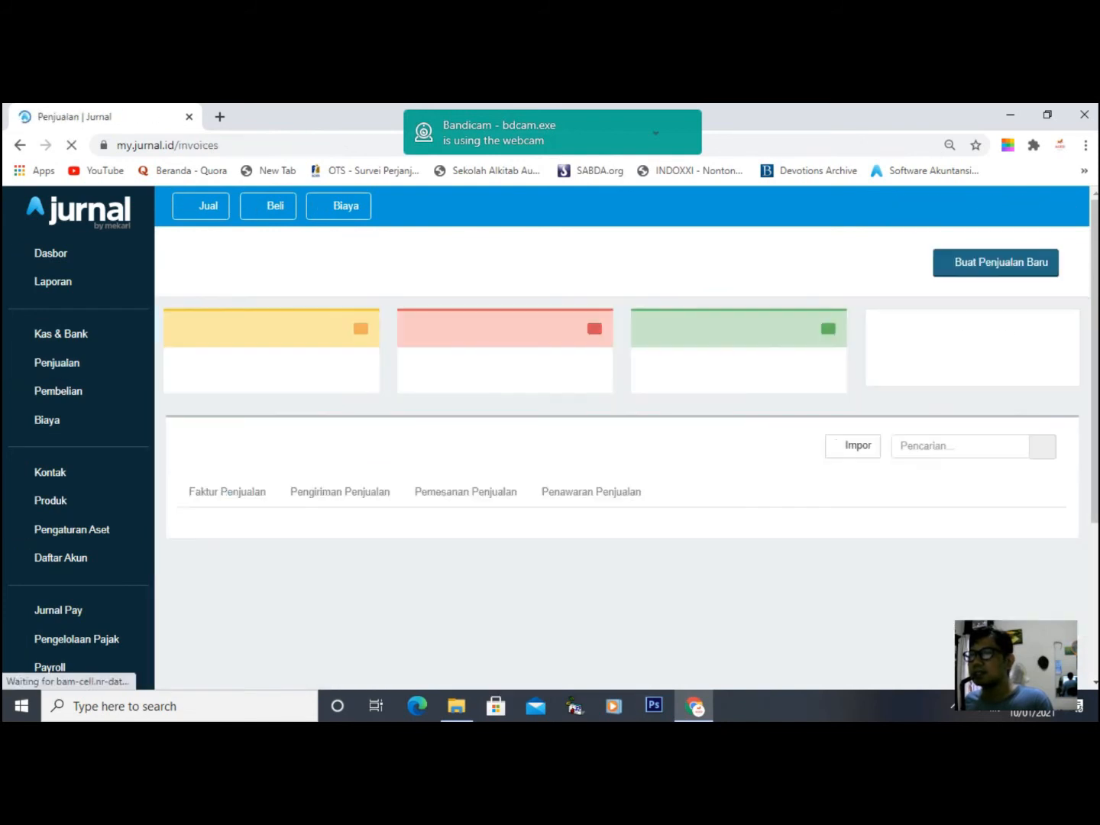
- Reopen Sales Invoice #10001, view its journal entry, and close it
scroll(622, 444, down, 1)
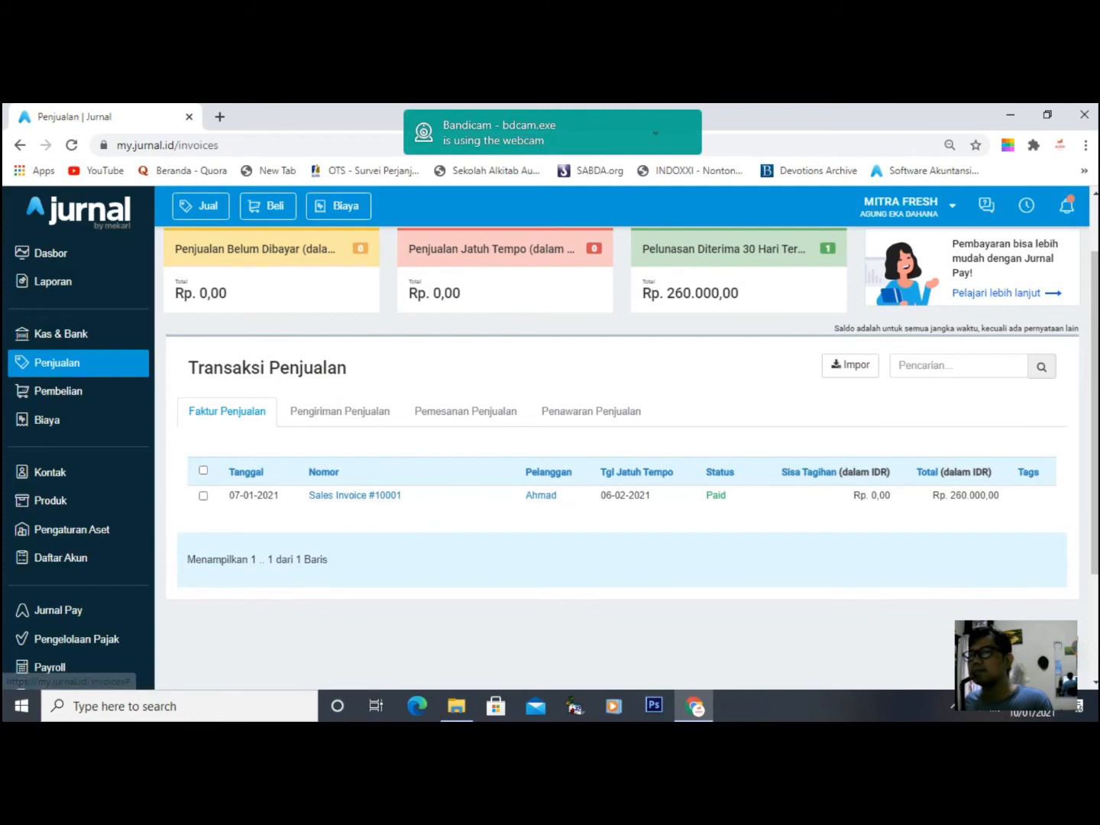
click(355, 495)
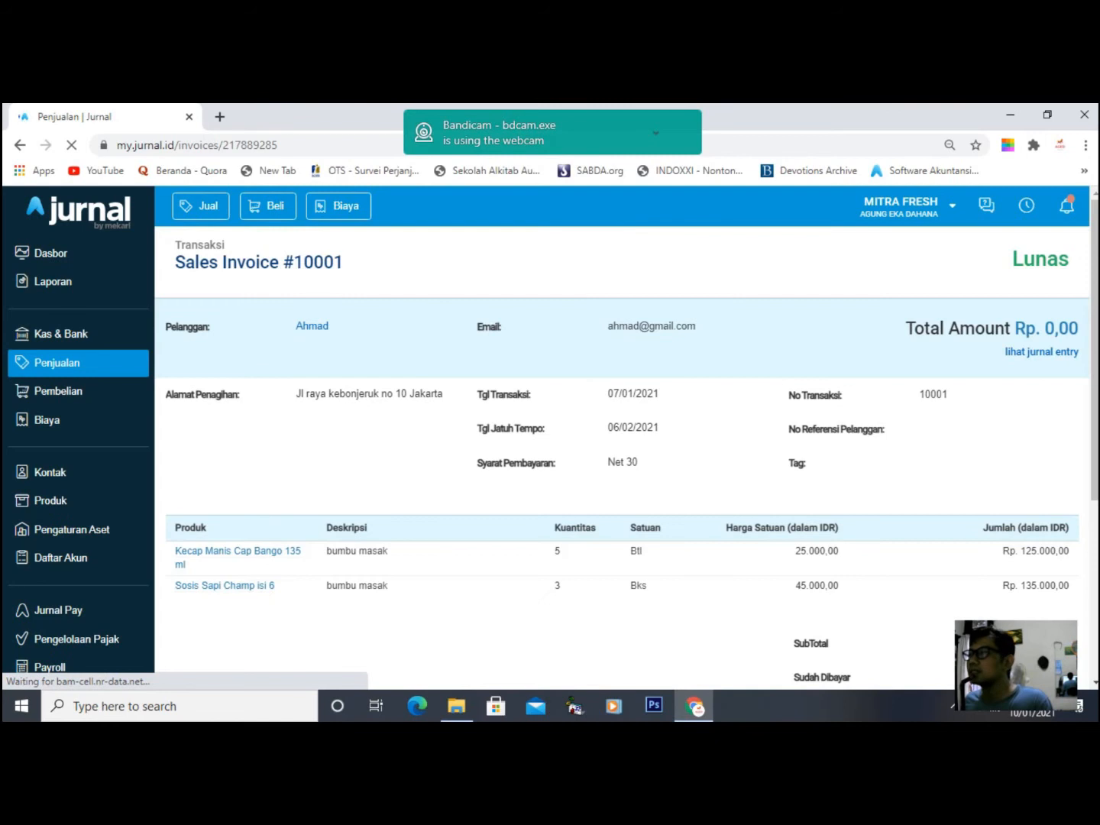
click(1041, 353)
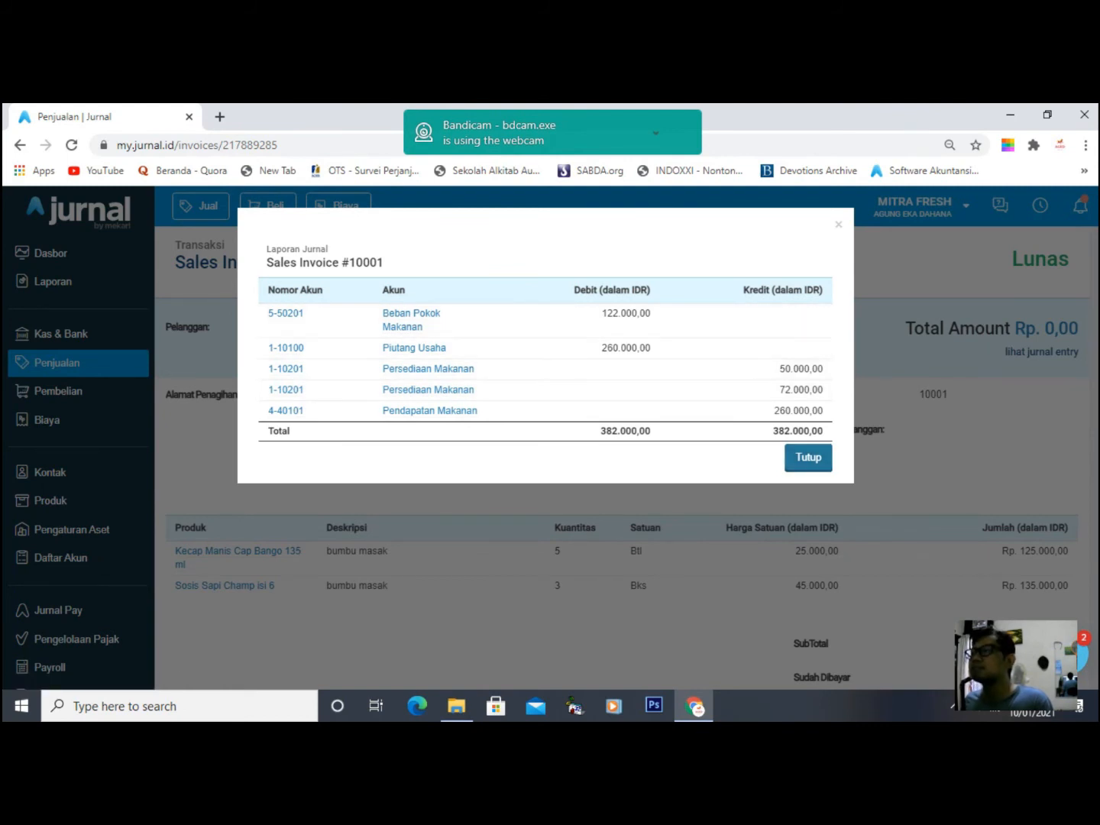
click(808, 457)
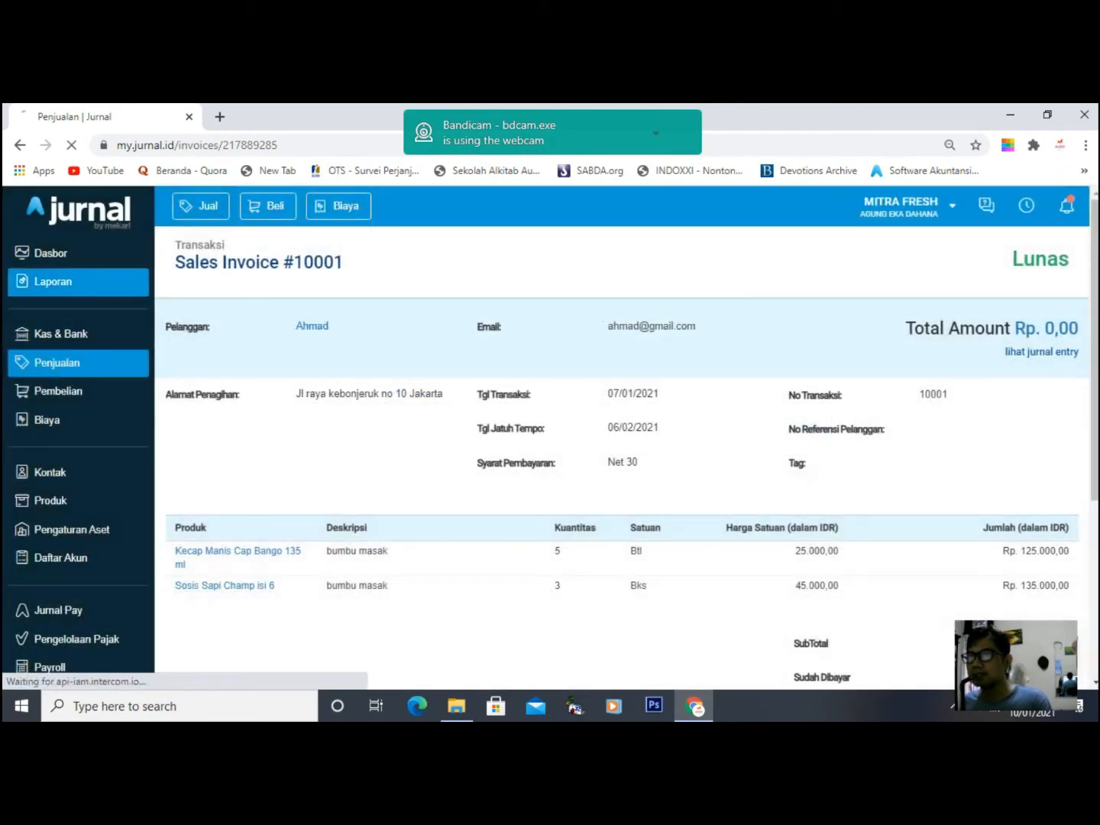
- Open the Neraca balance sheet from Laporan, scroll through it, and return to the reports list
click(53, 282)
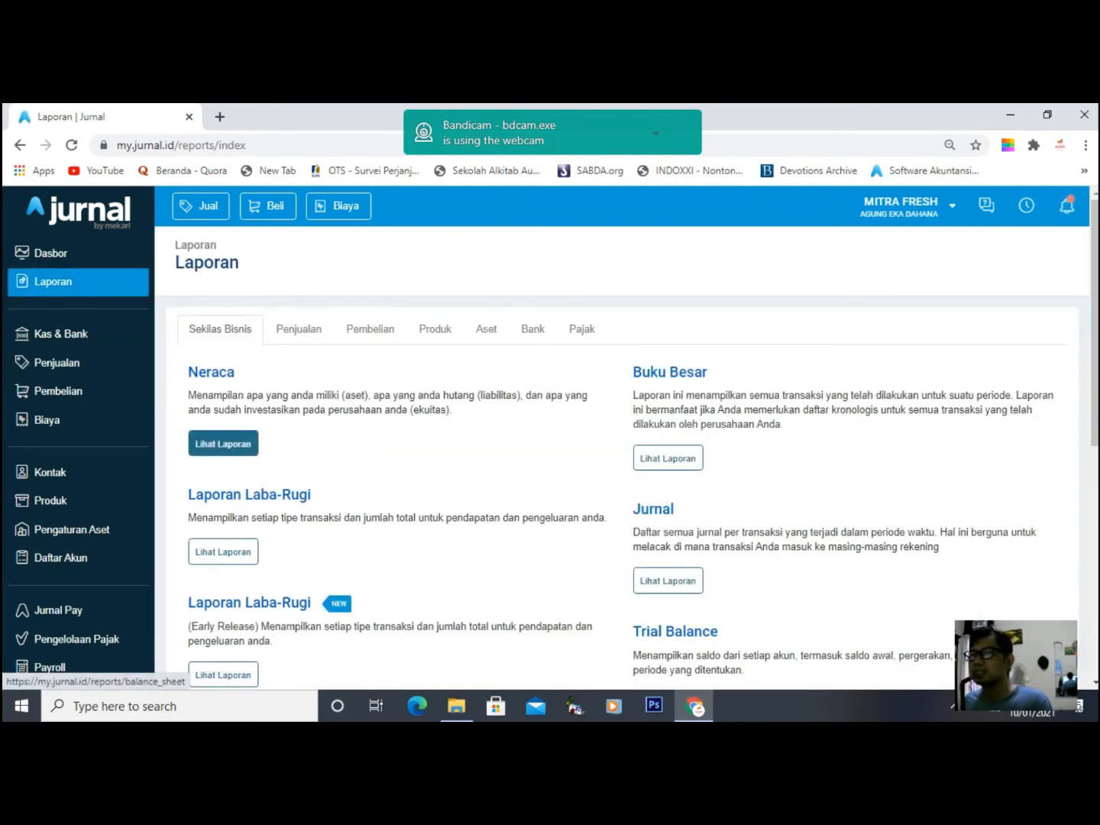
click(223, 443)
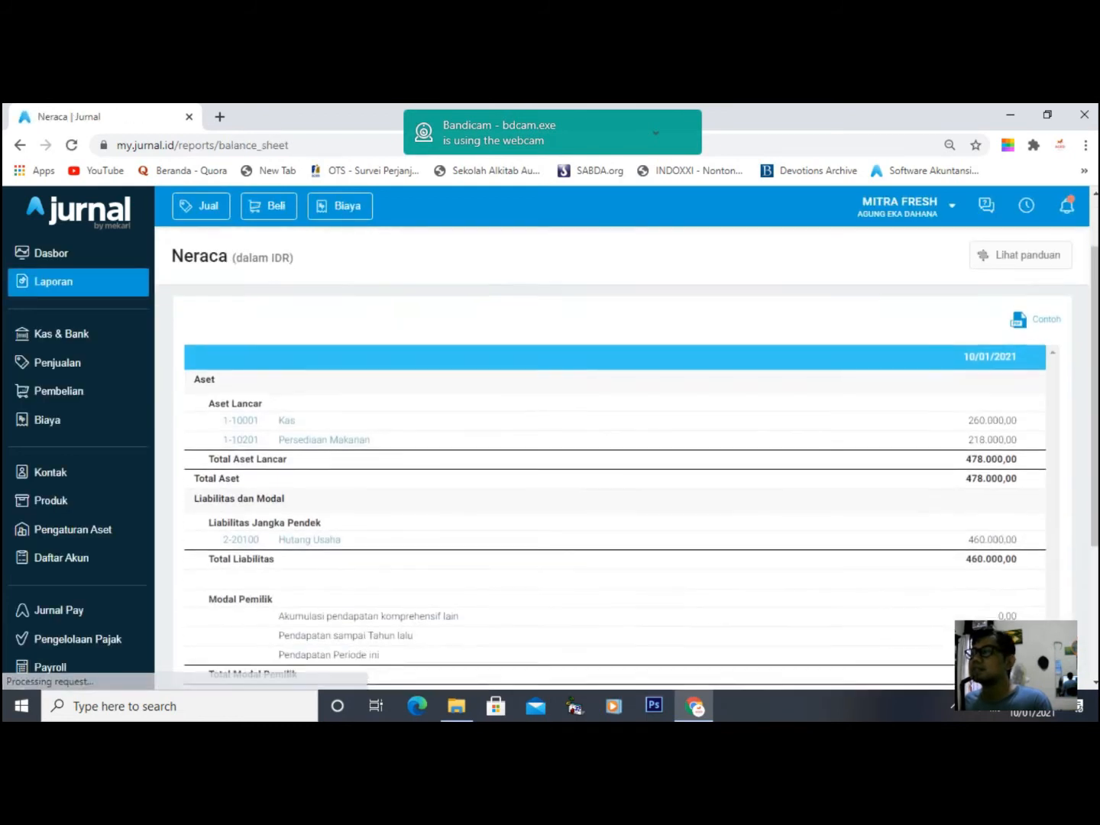
scroll(611, 458, down, 1)
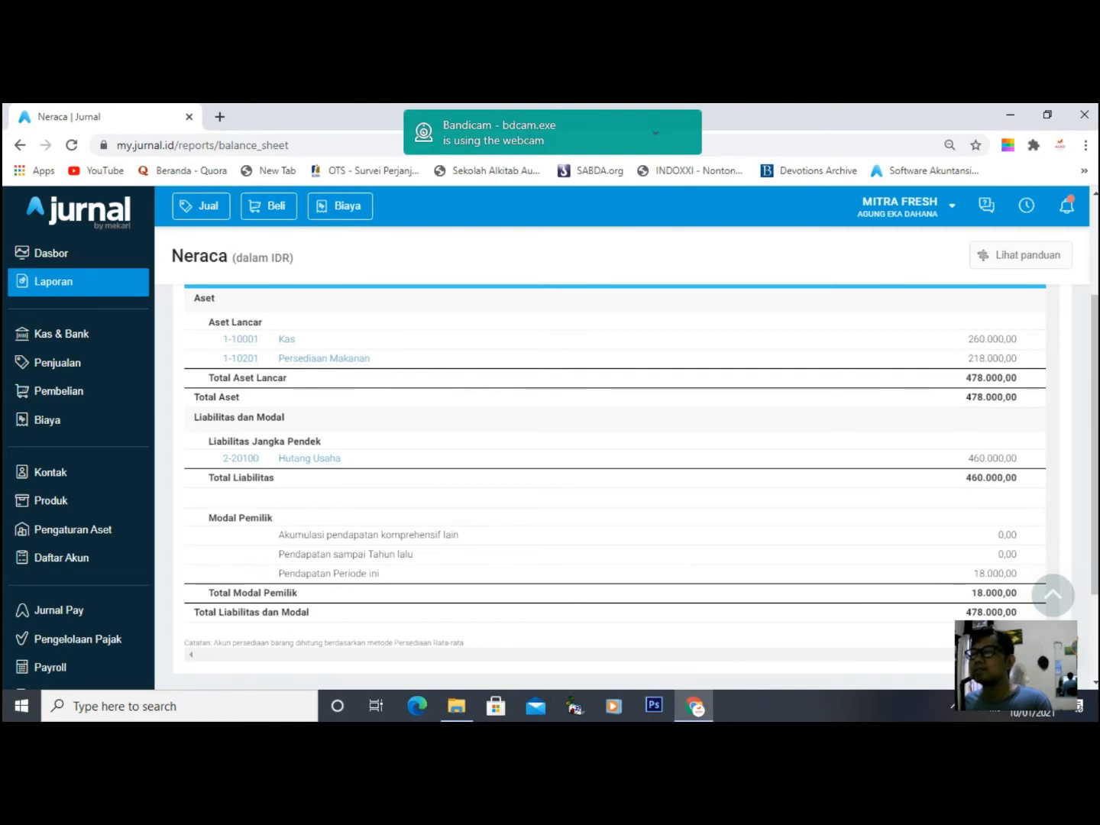
scroll(610, 459, up, 3)
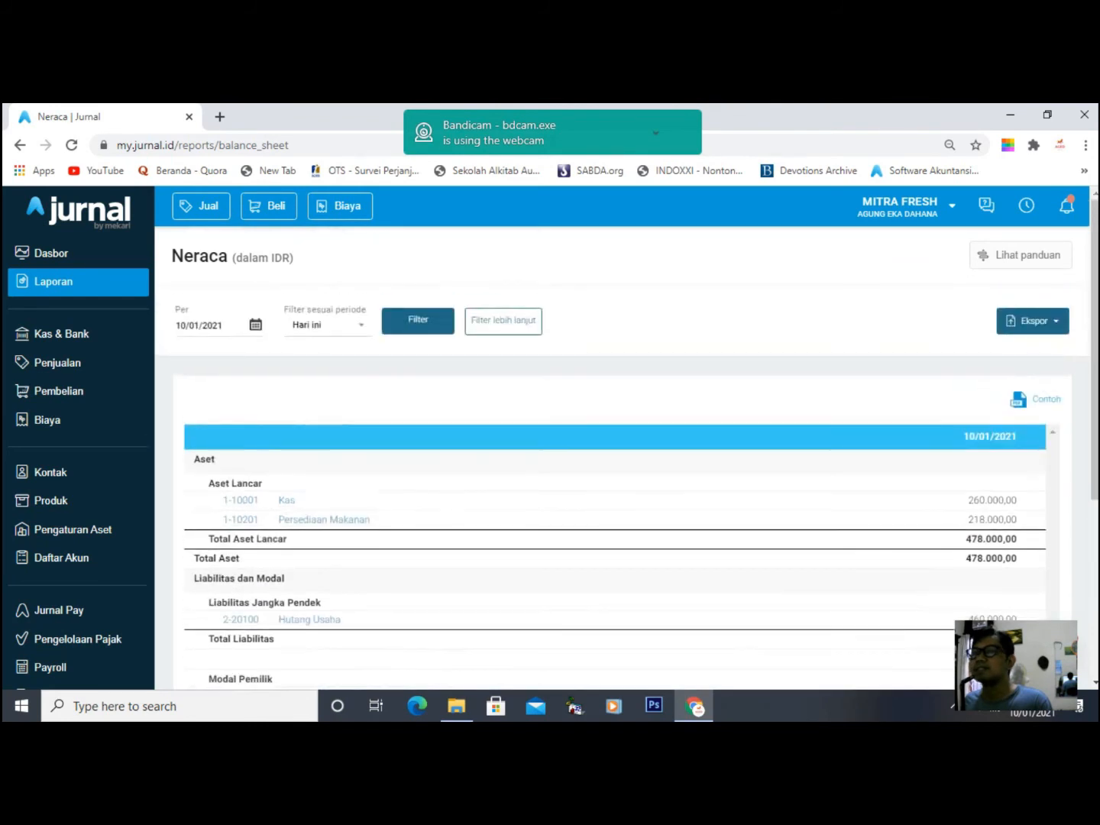
scroll(611, 483, down, 5)
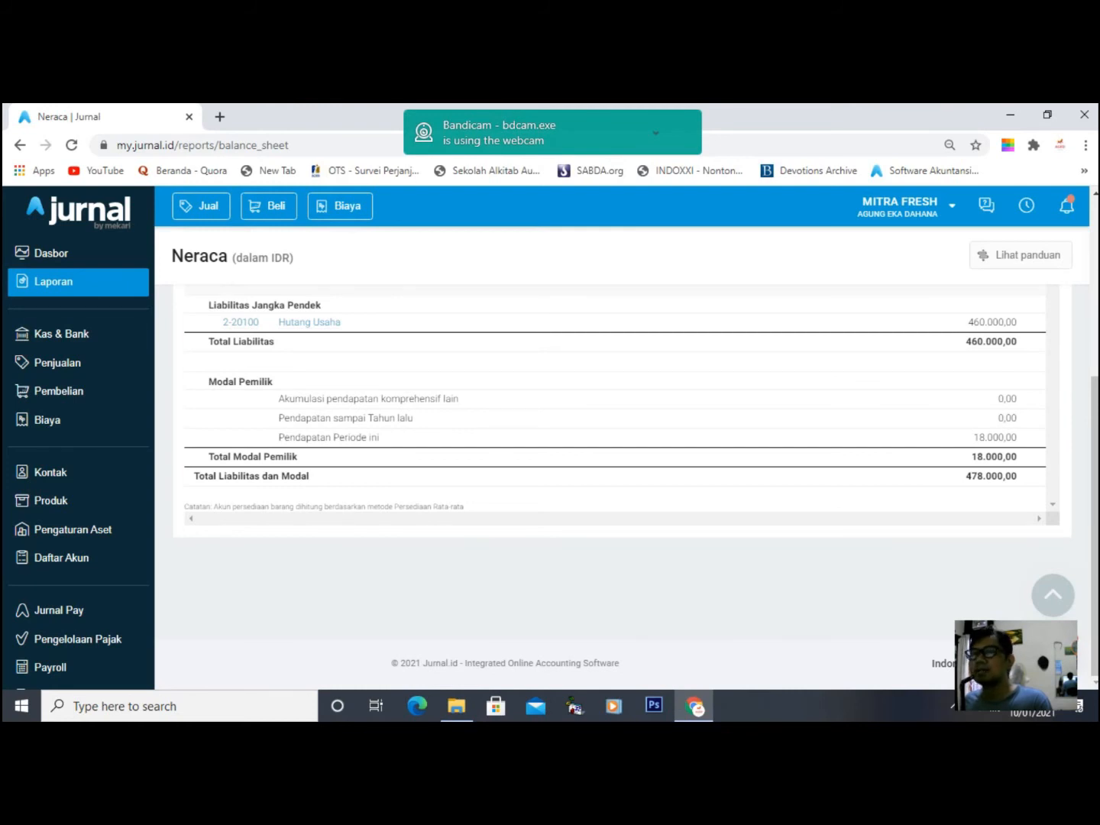
click(54, 281)
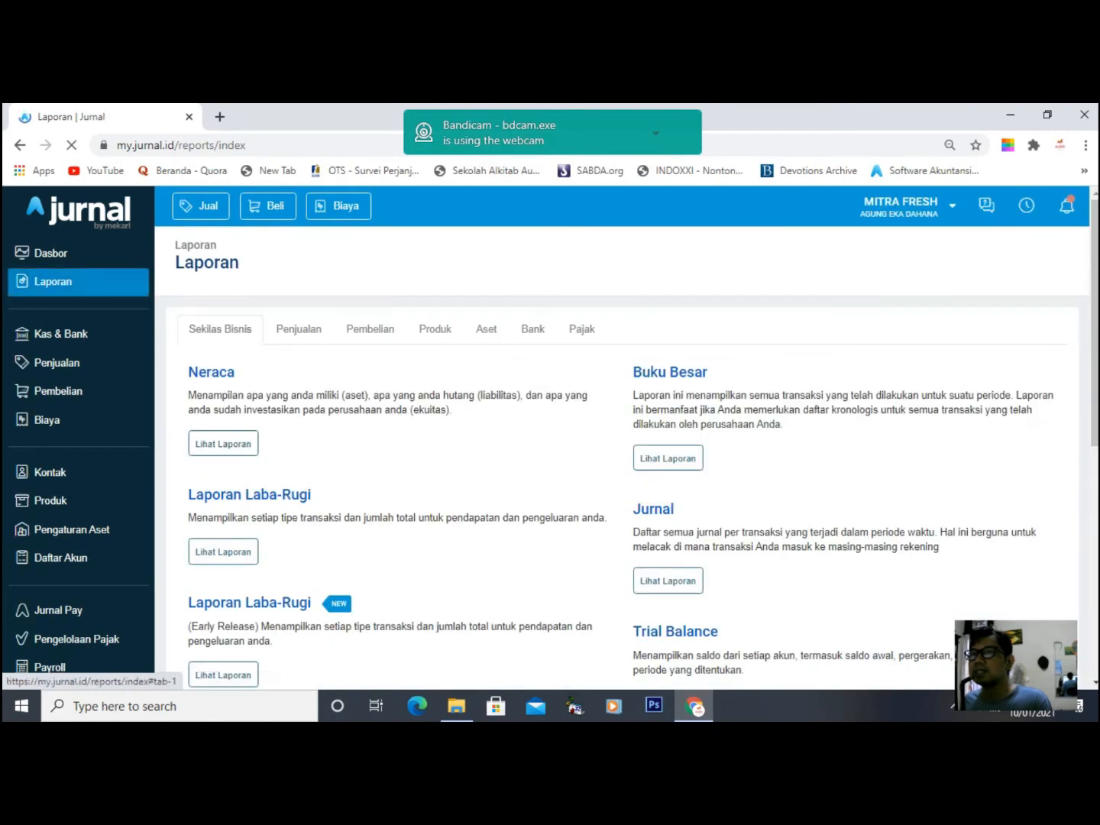
- Open the Laba-Rugi report and set its period to this month
click(224, 551)
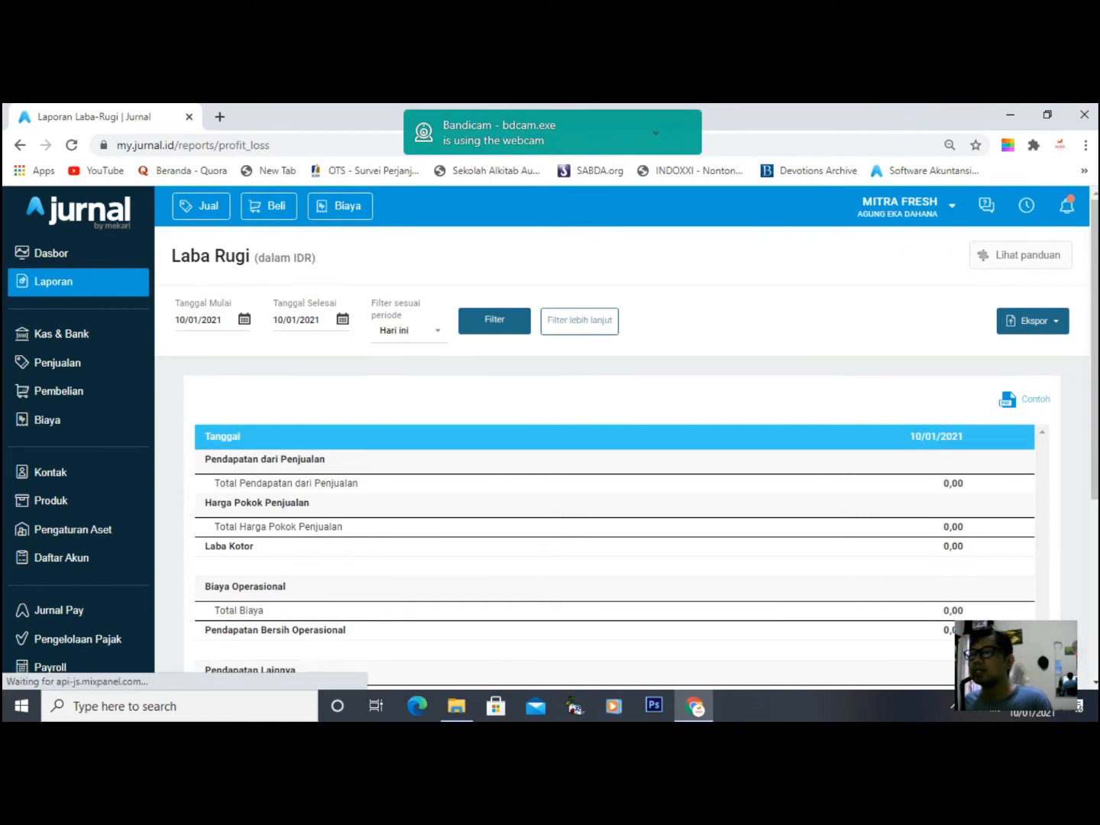
click(410, 331)
scroll(412, 387, down, 1)
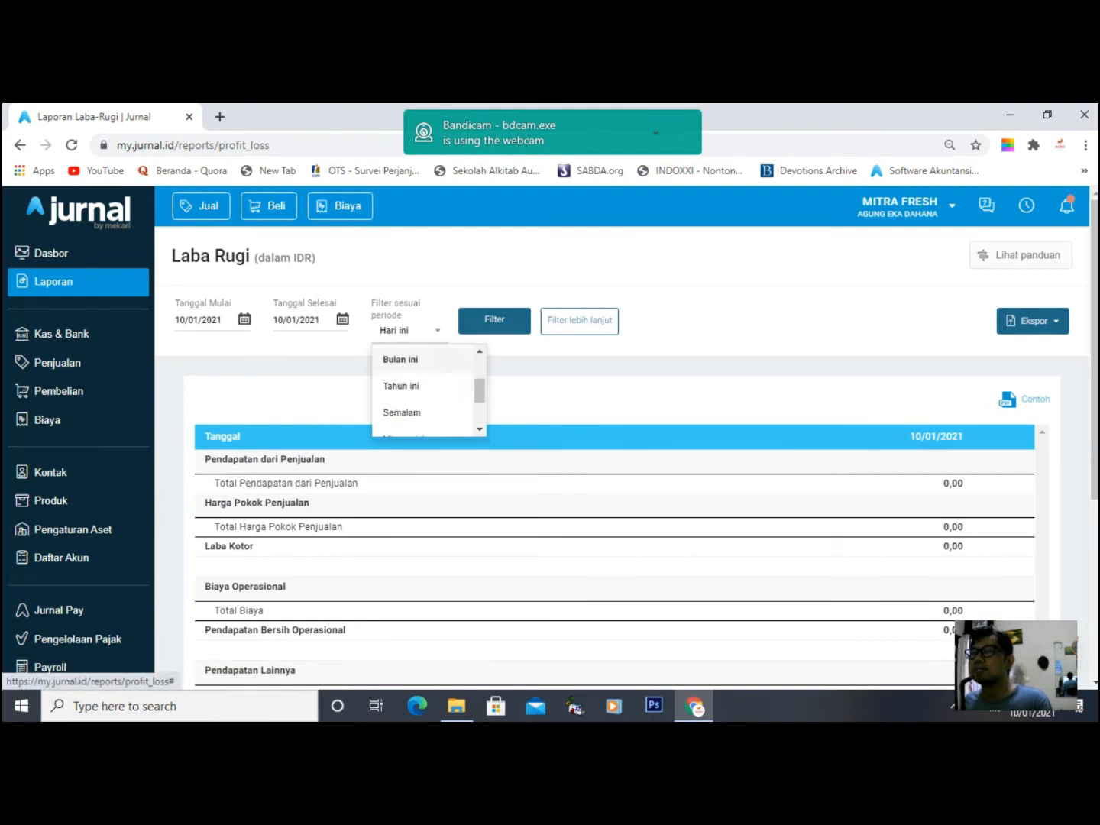
click(400, 360)
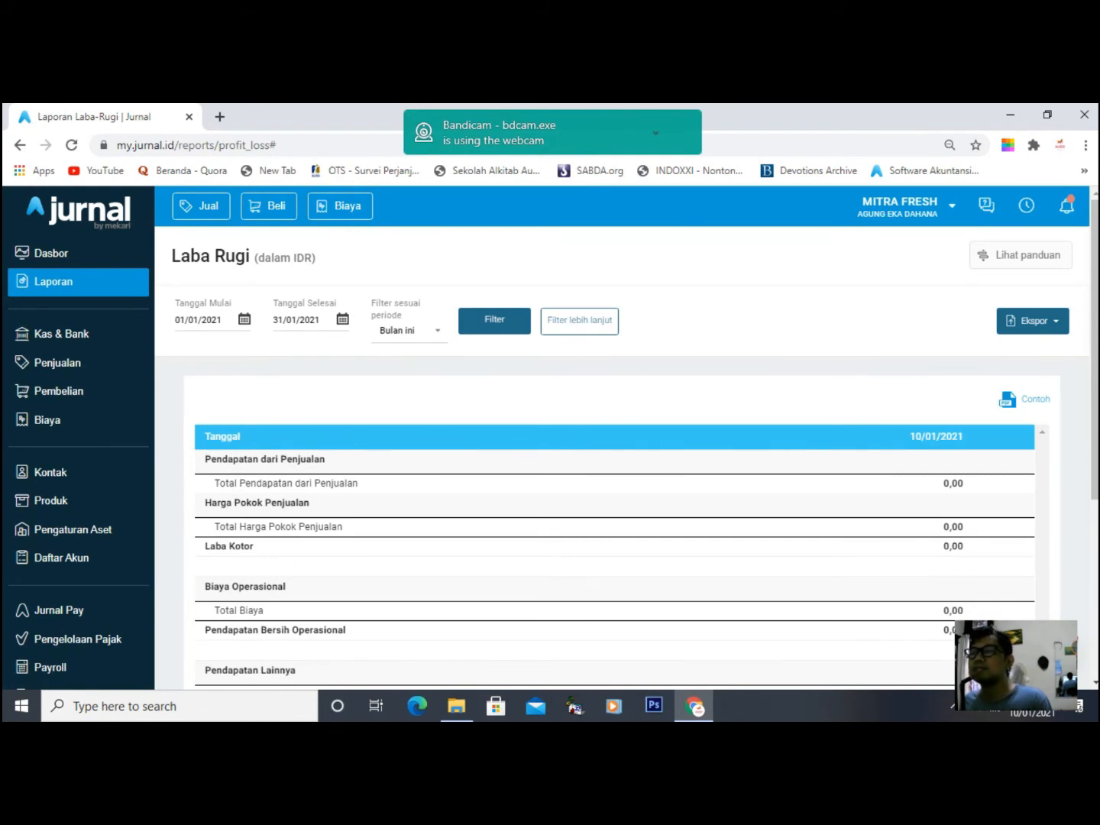
click(493, 320)
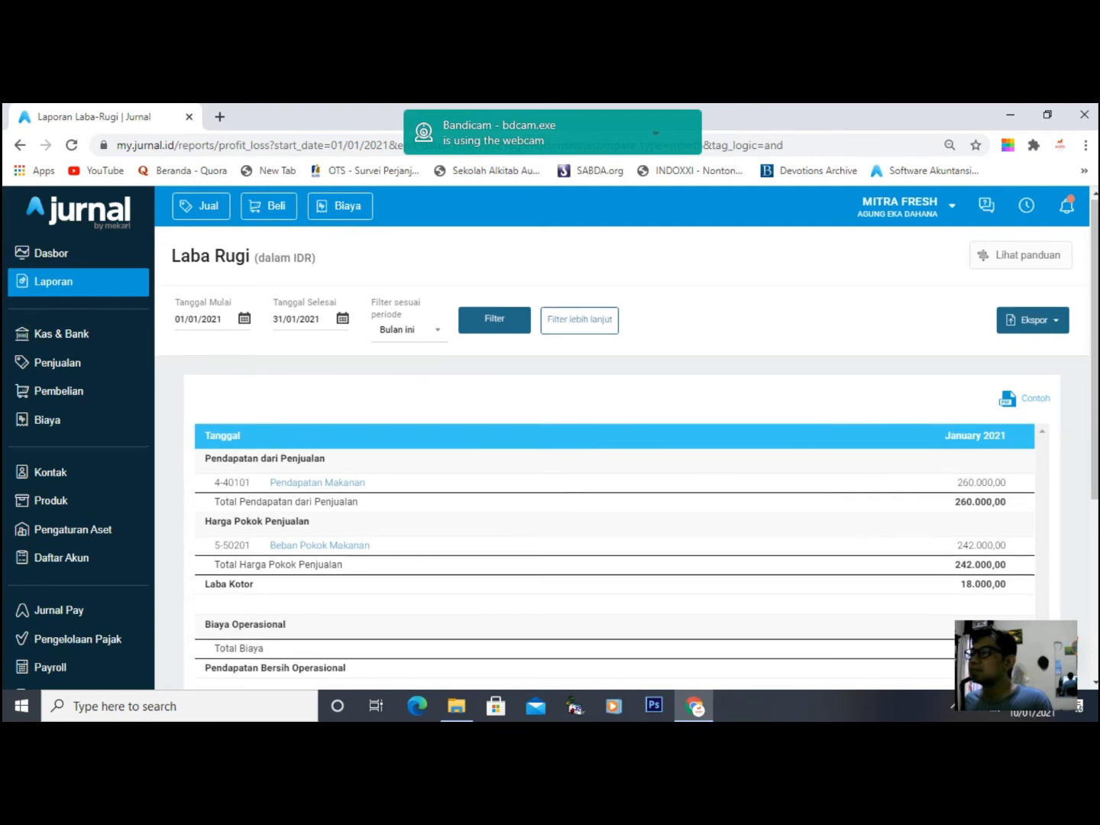
- Scroll through the January 2021 profit-and-loss figures, then return to Laporan
scroll(623, 497, down, 1)
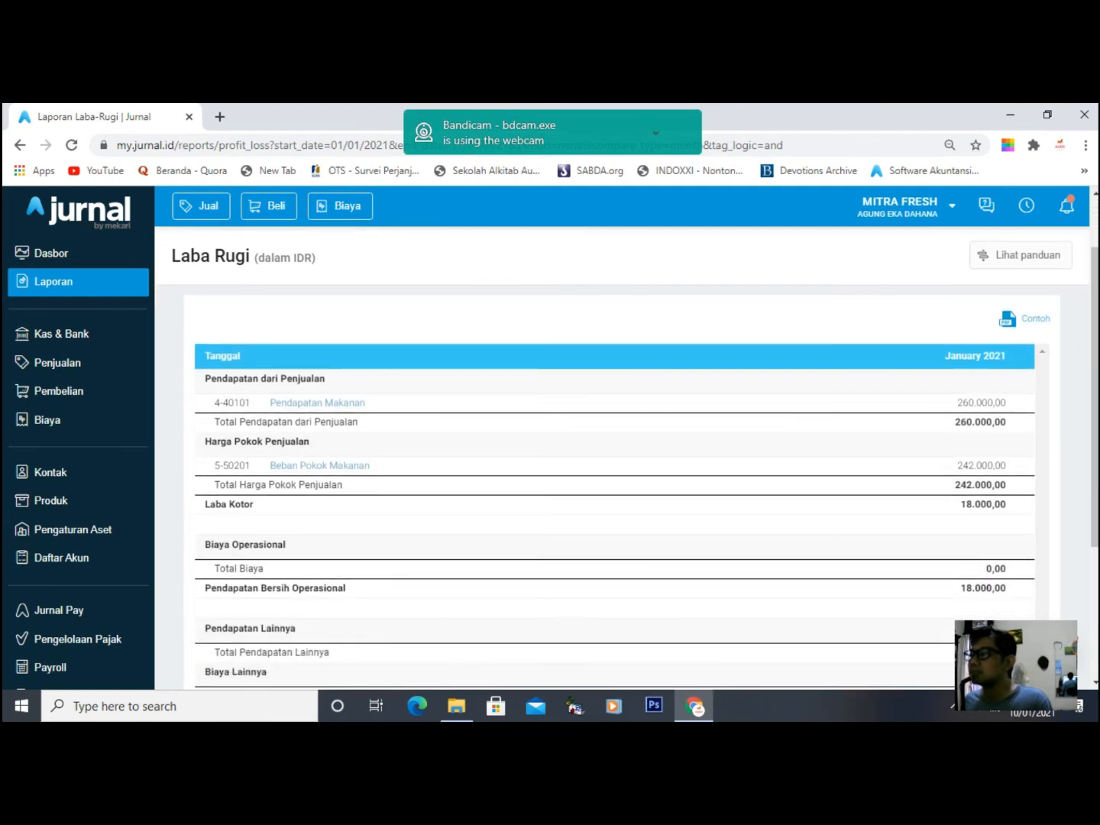
scroll(623, 457, down, 3)
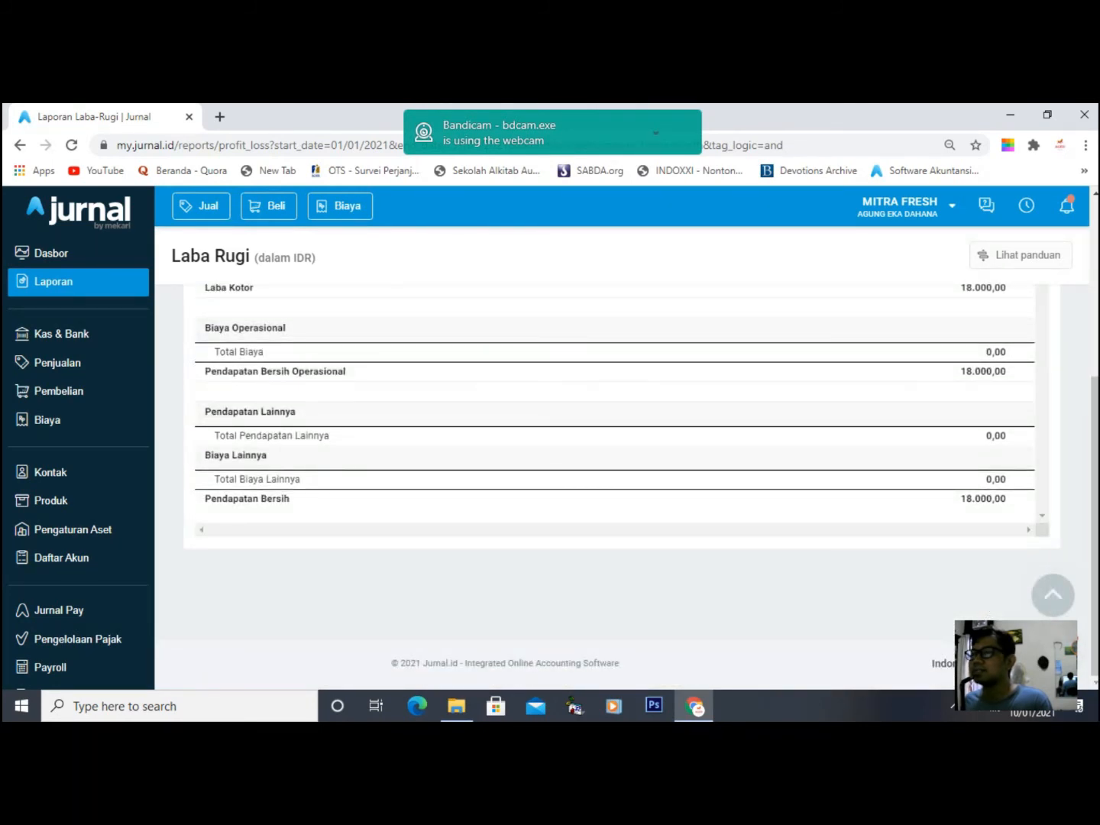
scroll(623, 489, up, 4)
scroll(622, 489, down, 1)
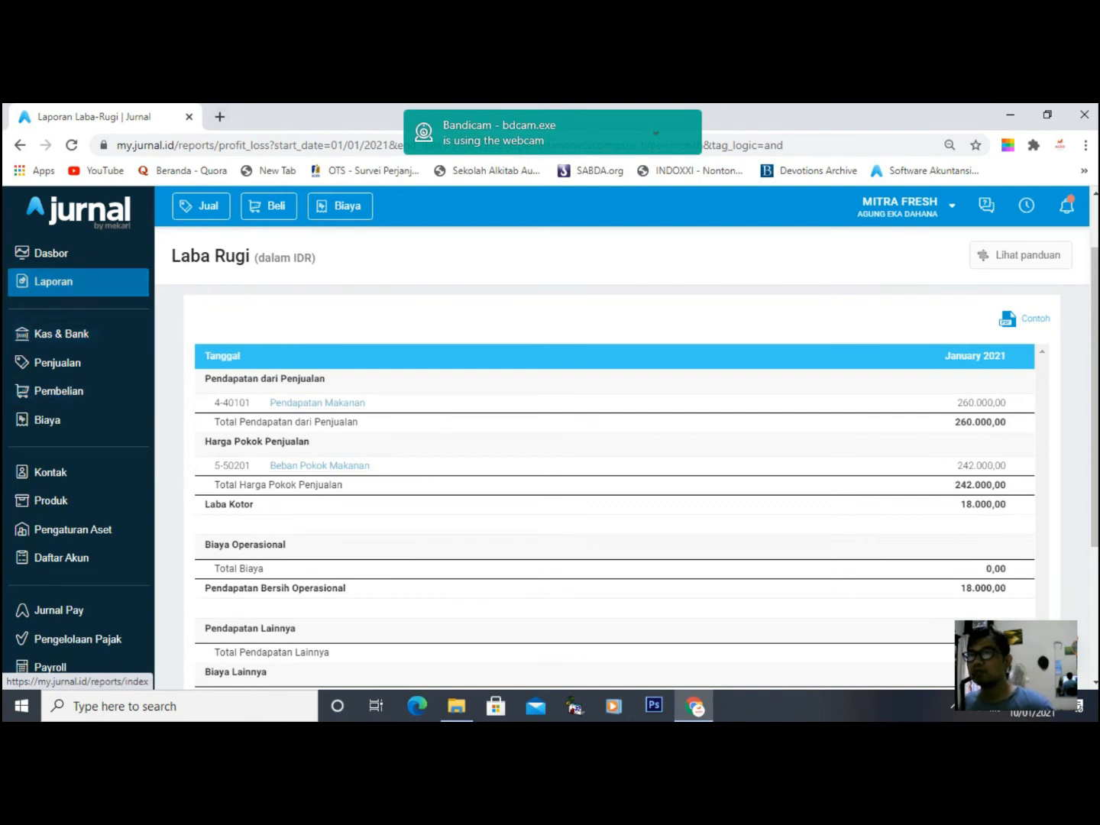
click(53, 281)
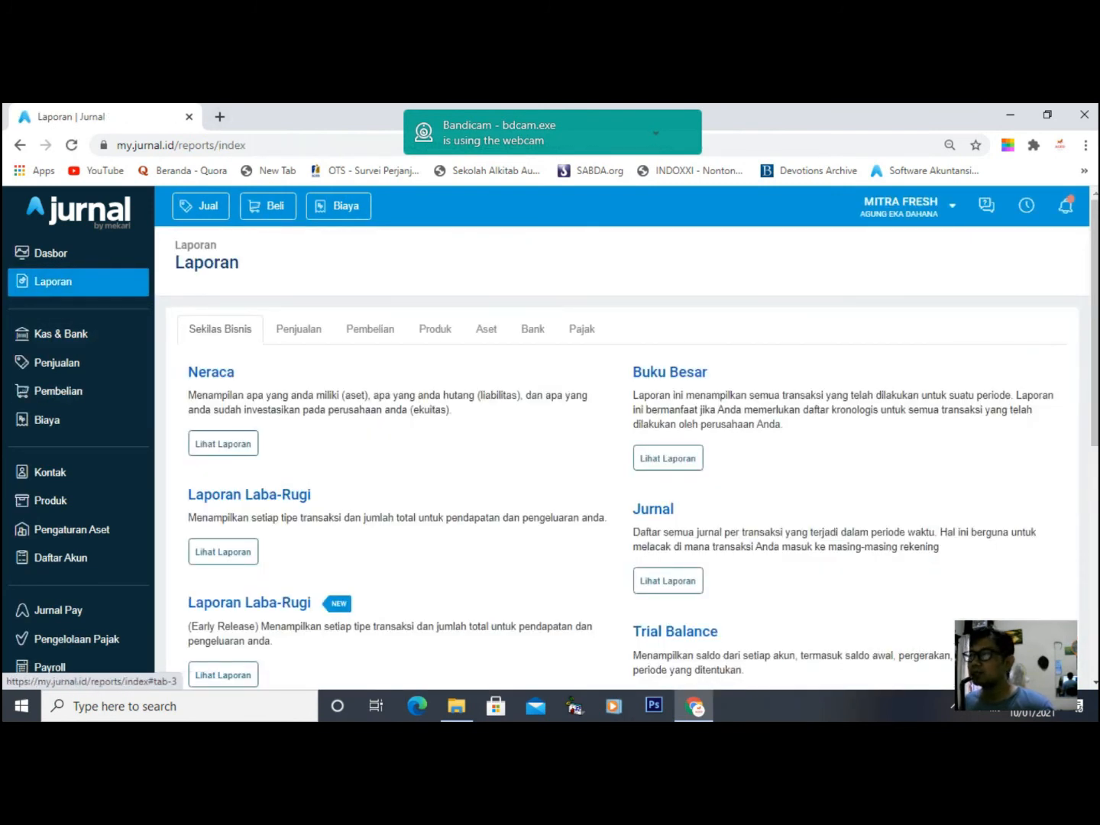
- Open Buku Besar's advanced filter and set the period to Bulan ini
click(668, 458)
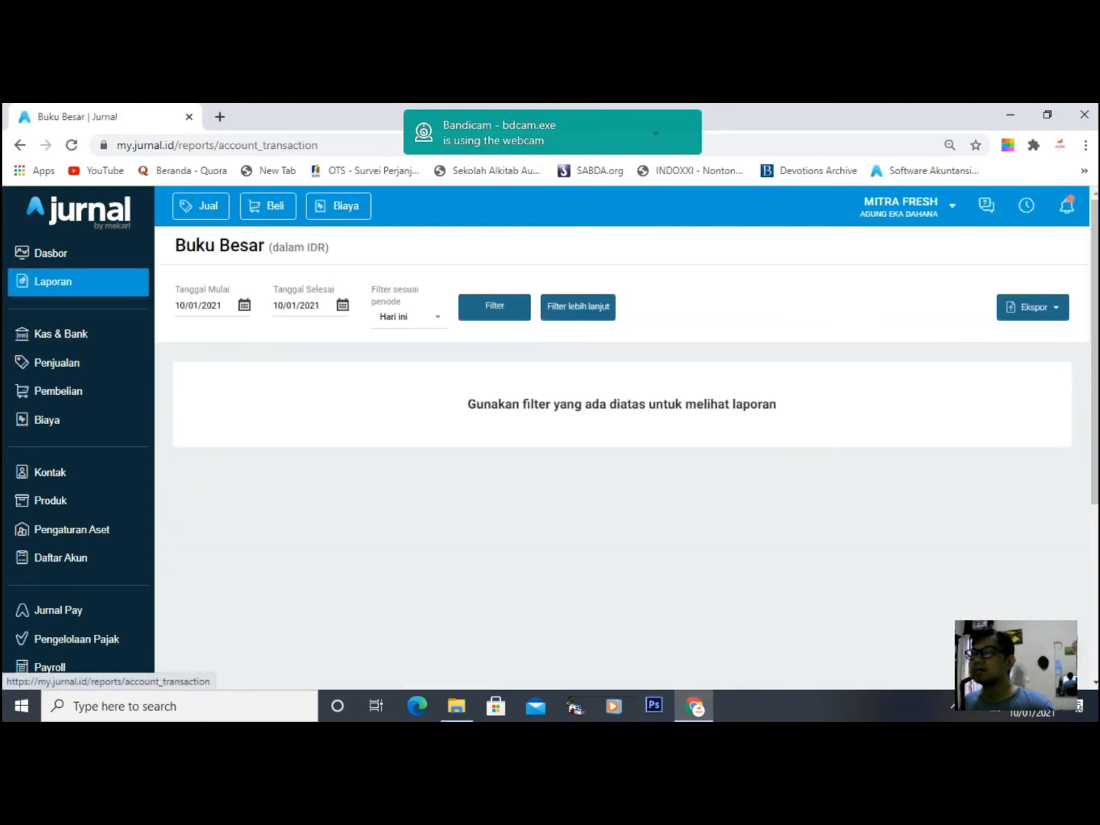
click(578, 307)
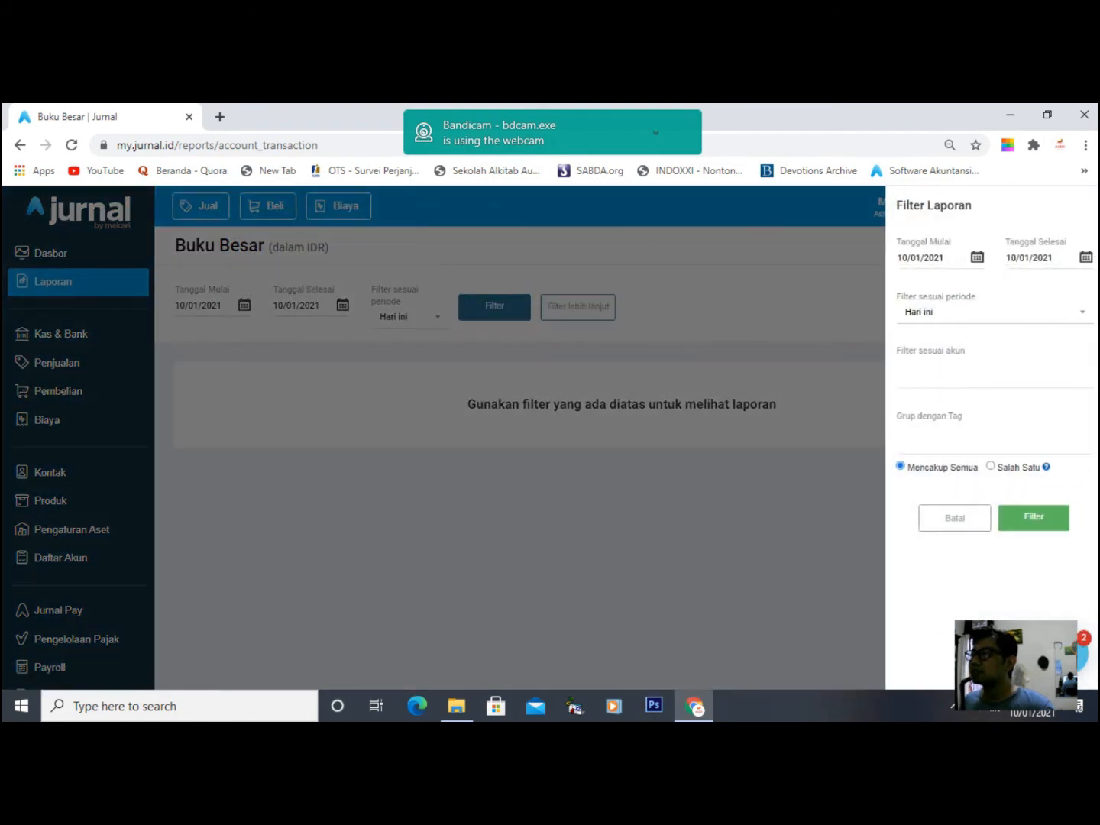
click(993, 312)
scroll(986, 367, down, 1)
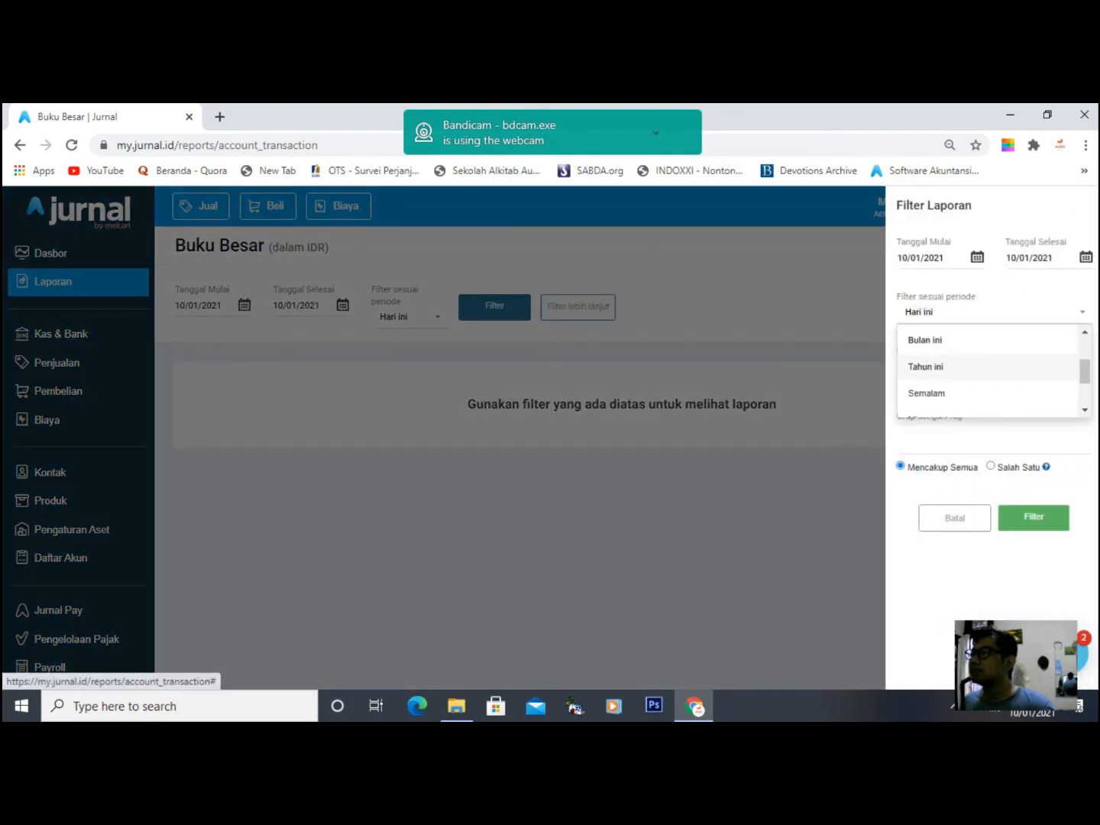
click(971, 341)
- Filter the ledger to accounts (1-10001) Kas and (4-40101) Pendapatan Makanan
click(994, 374)
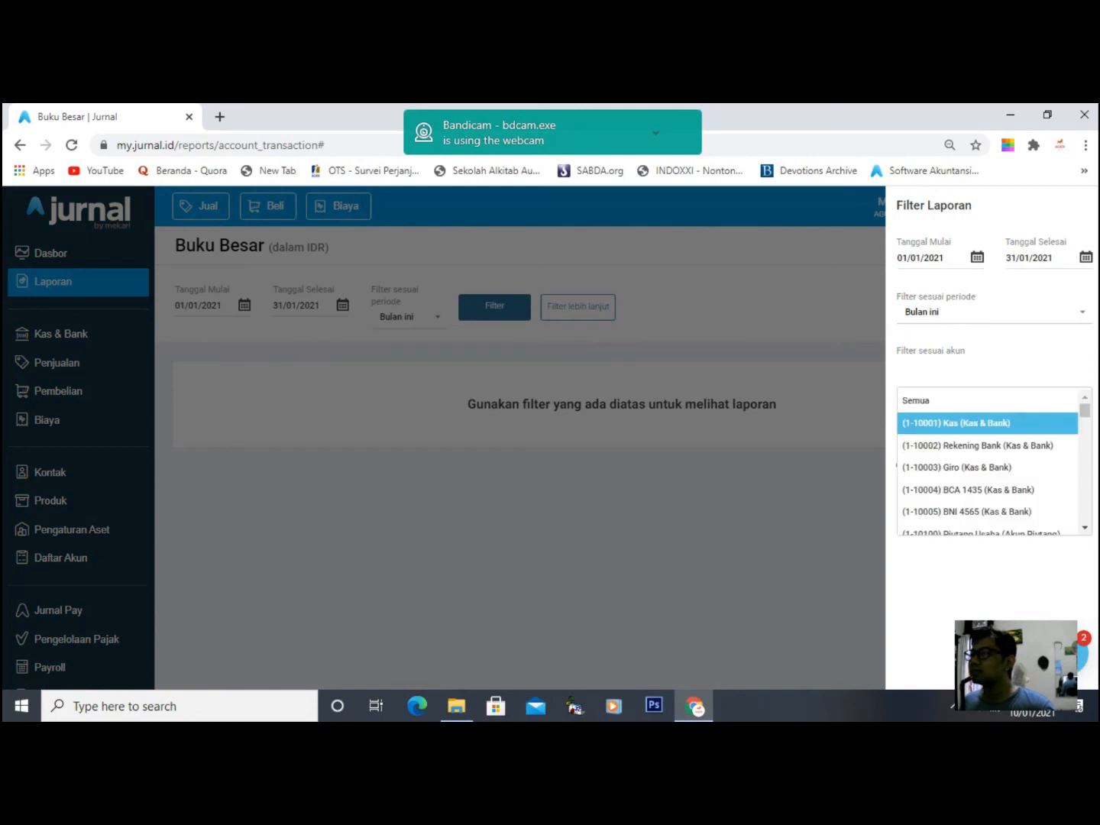
click(970, 423)
click(1059, 374)
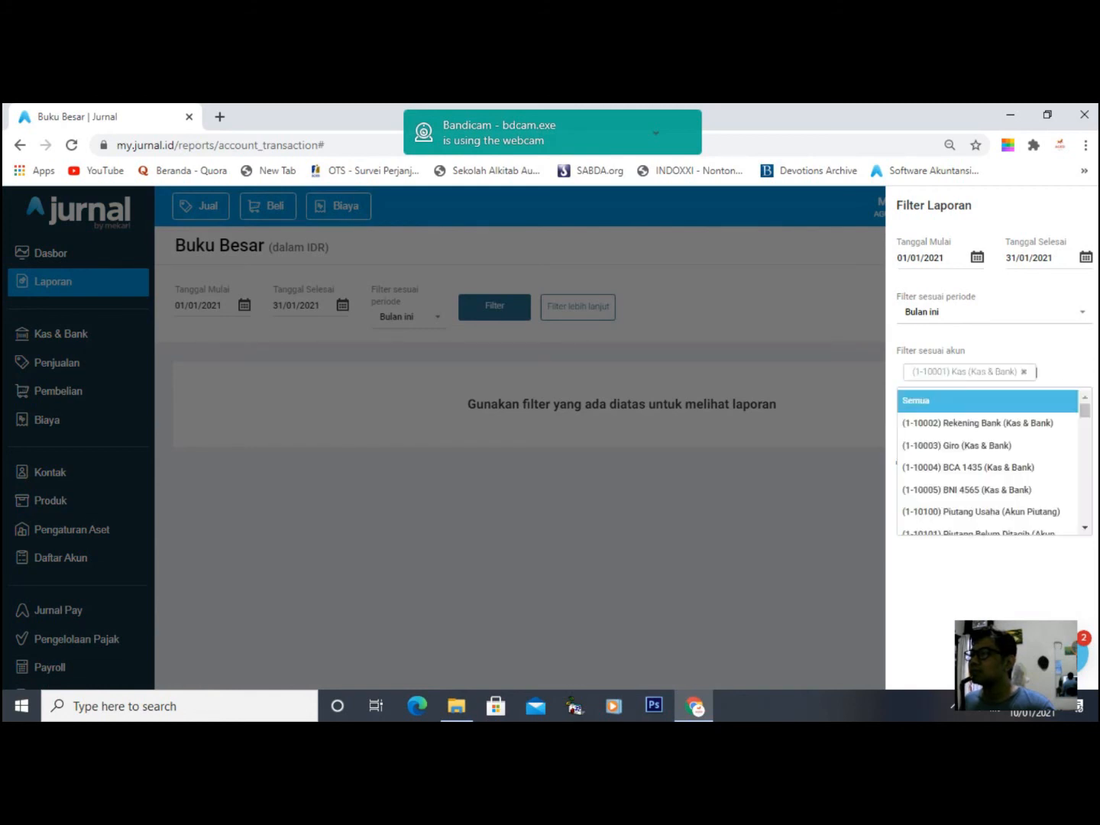
scroll(985, 458, down, 10)
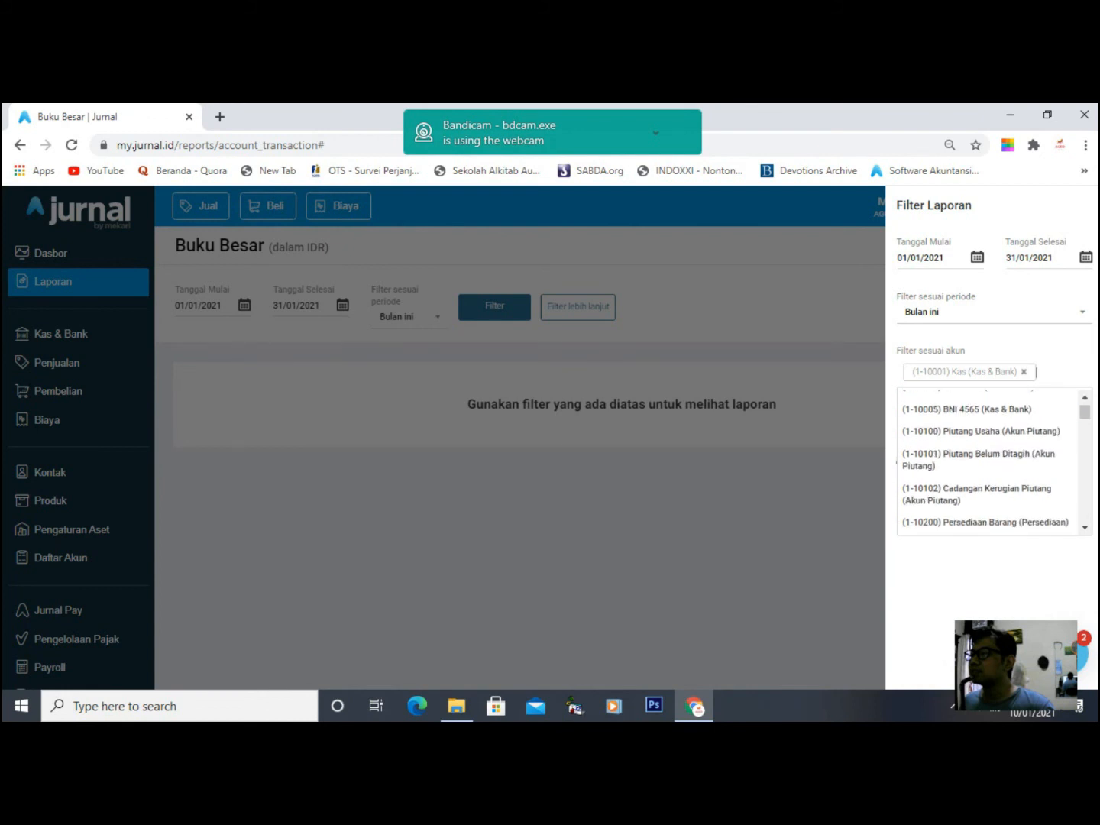
scroll(987, 458, down, 10)
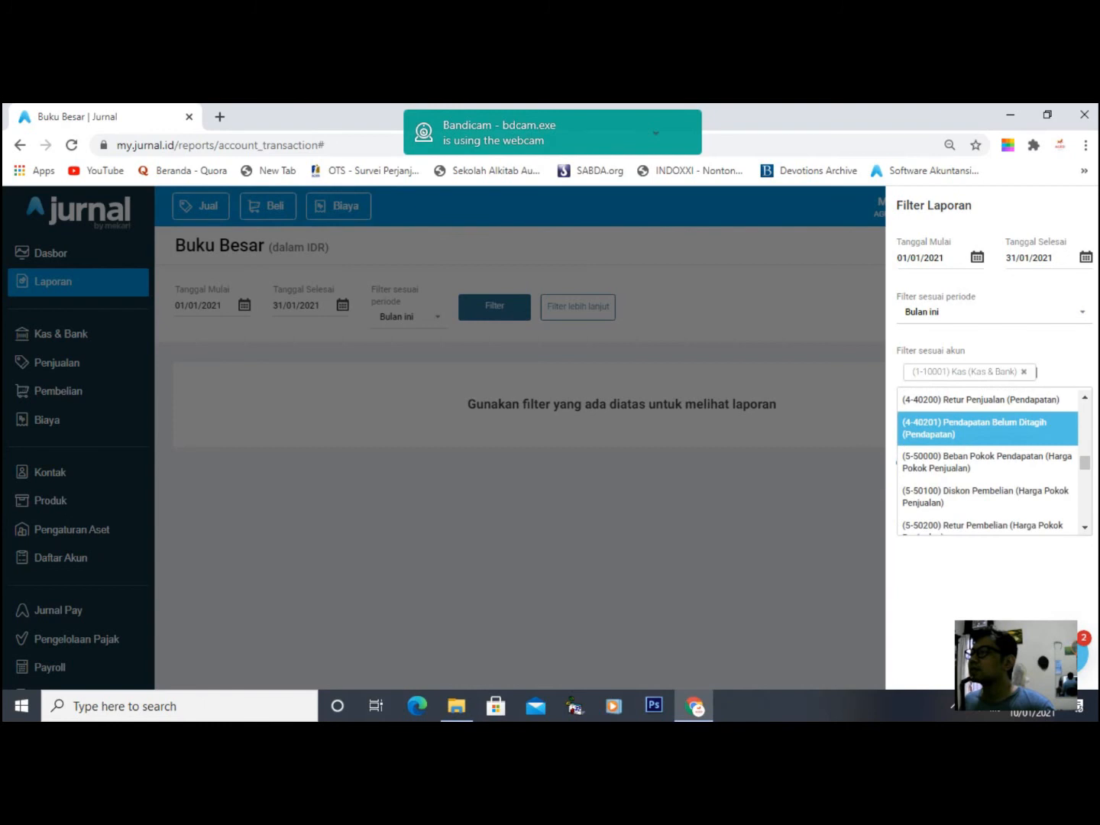
scroll(987, 458, down, 2)
scroll(987, 459, up, 4)
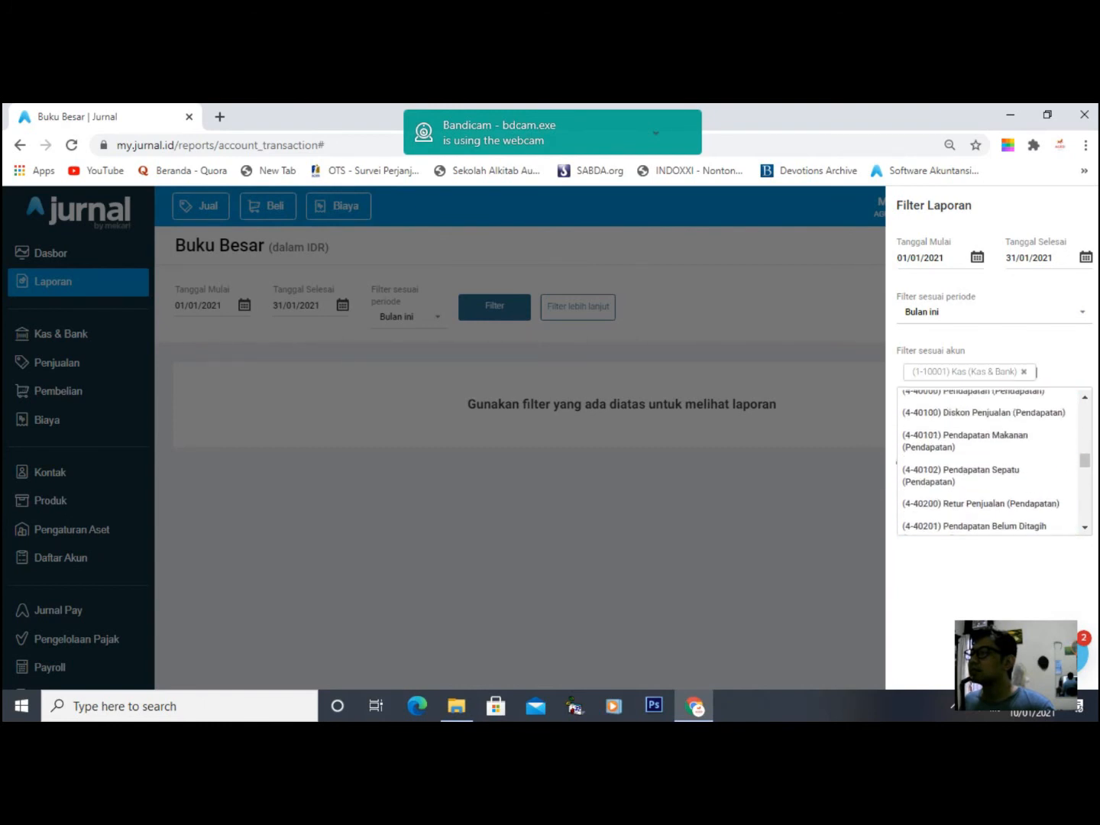
click(966, 498)
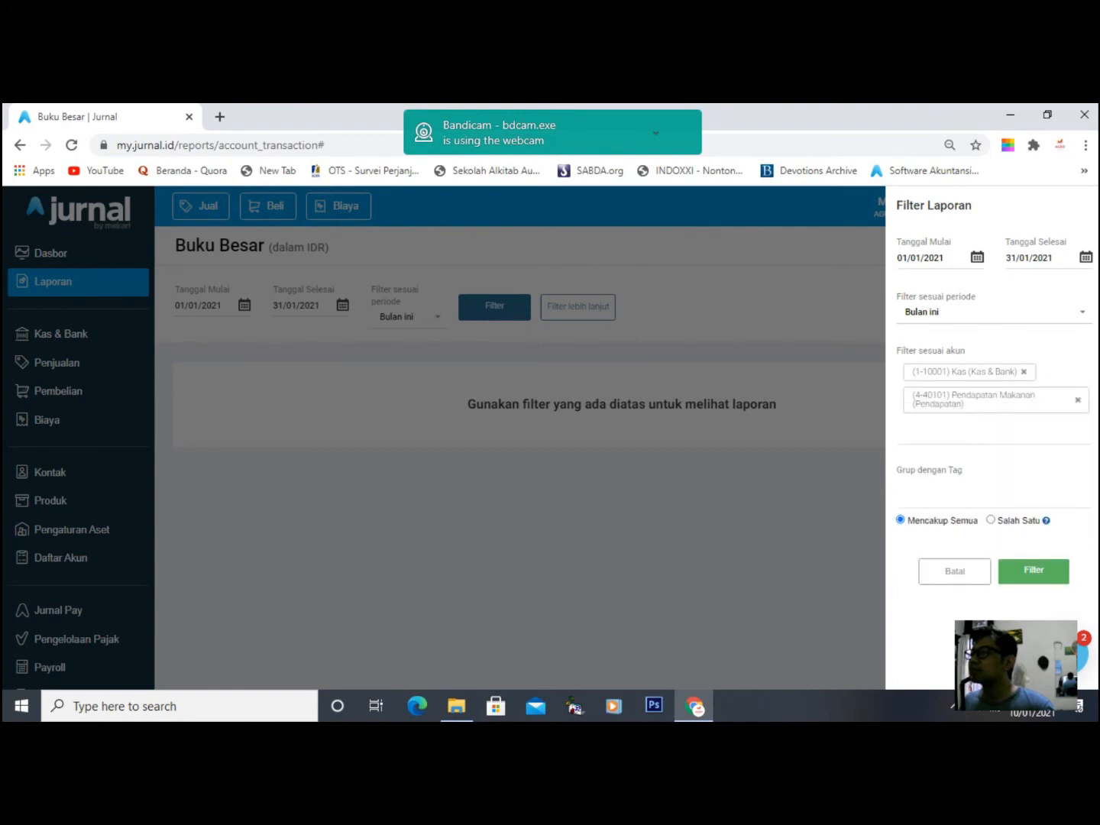
click(1034, 571)
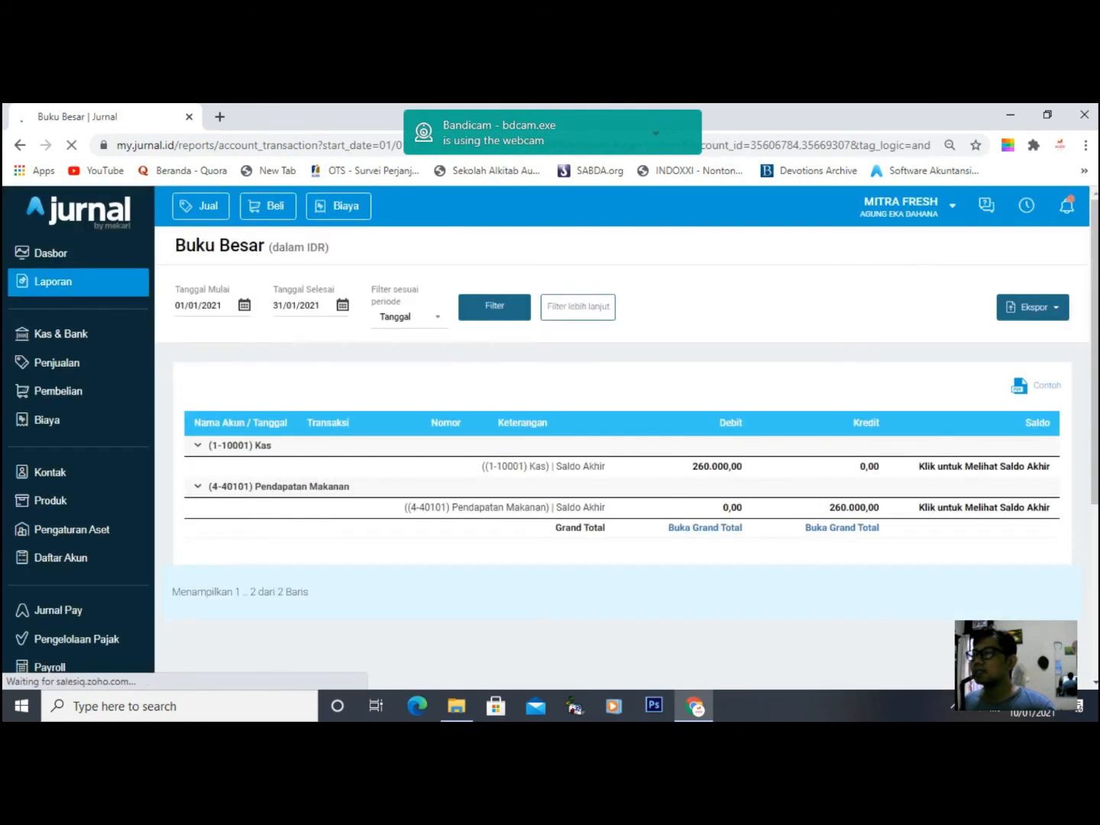
- Export the ledger as XLS, then download and open general_ledger_01-01-2021_31-01-2021.xlsx
click(1033, 306)
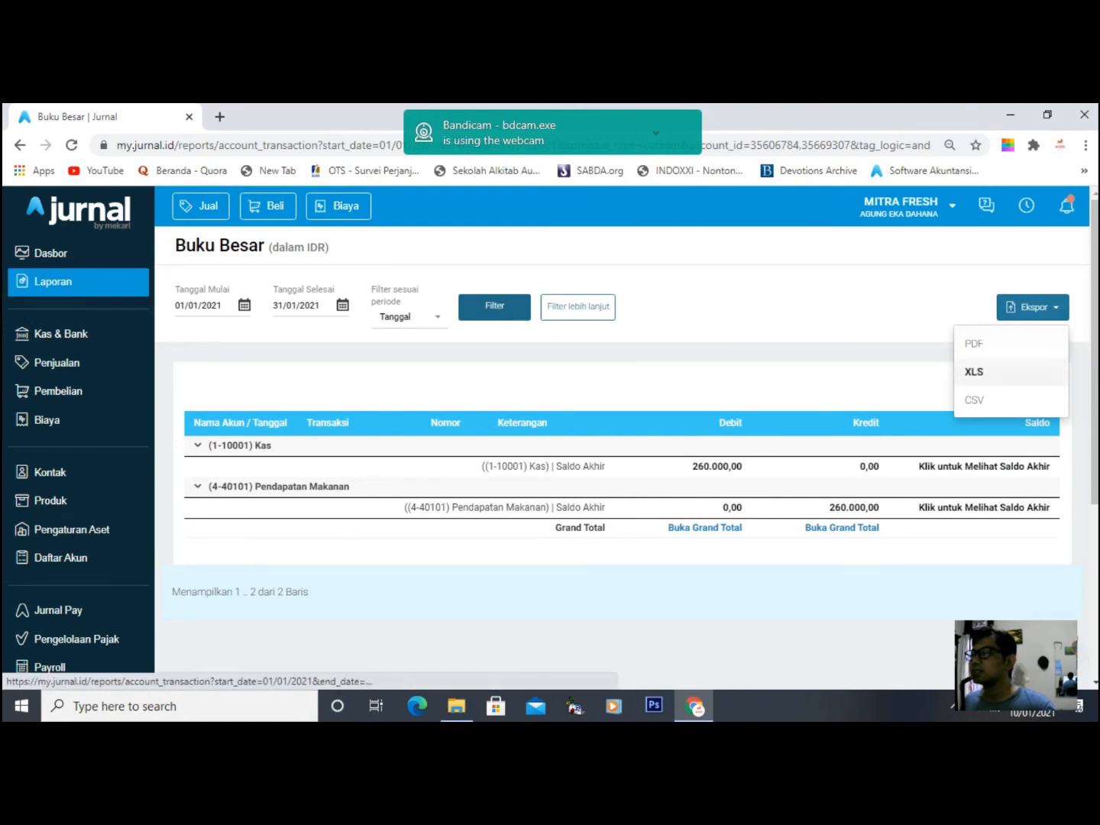
click(973, 371)
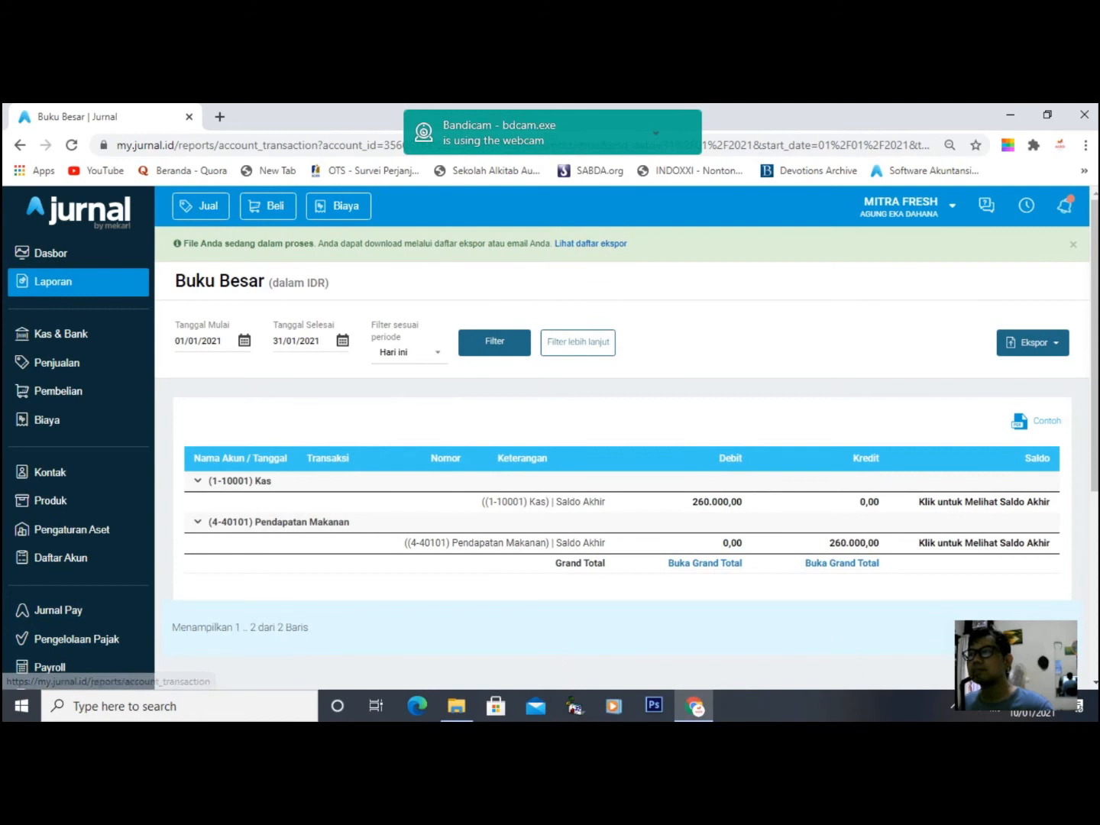
click(591, 244)
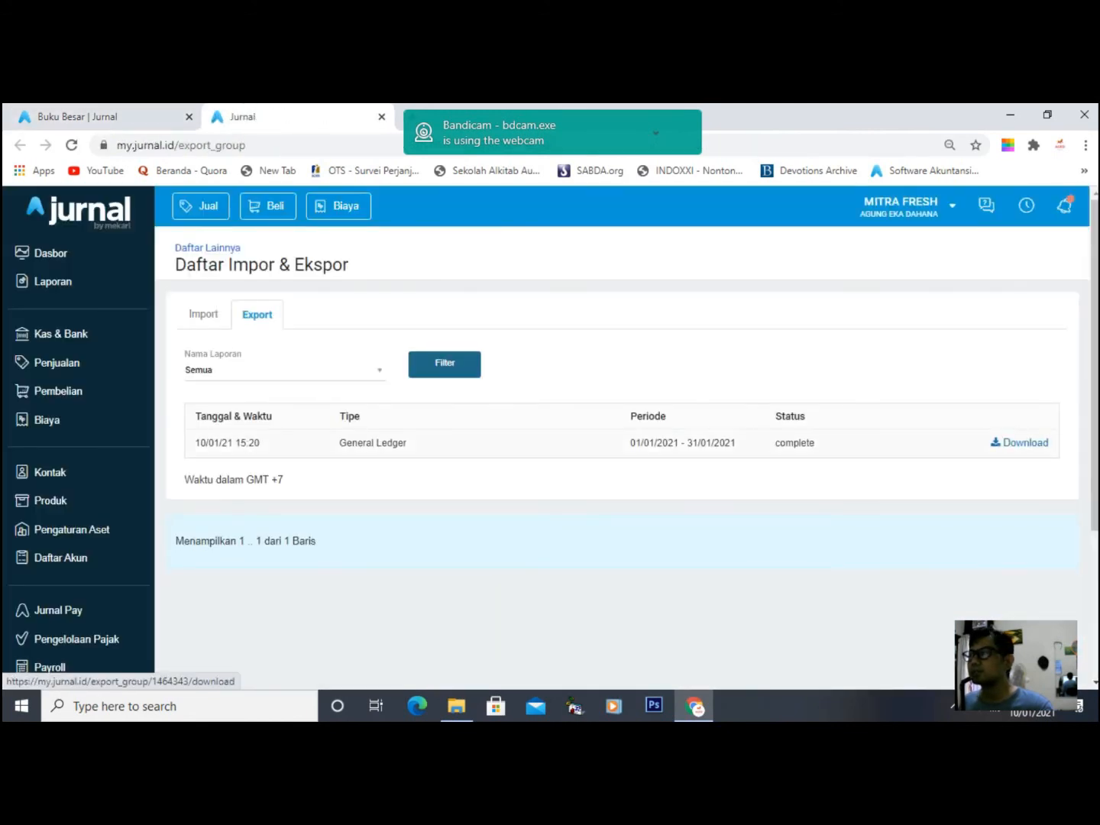
click(1021, 443)
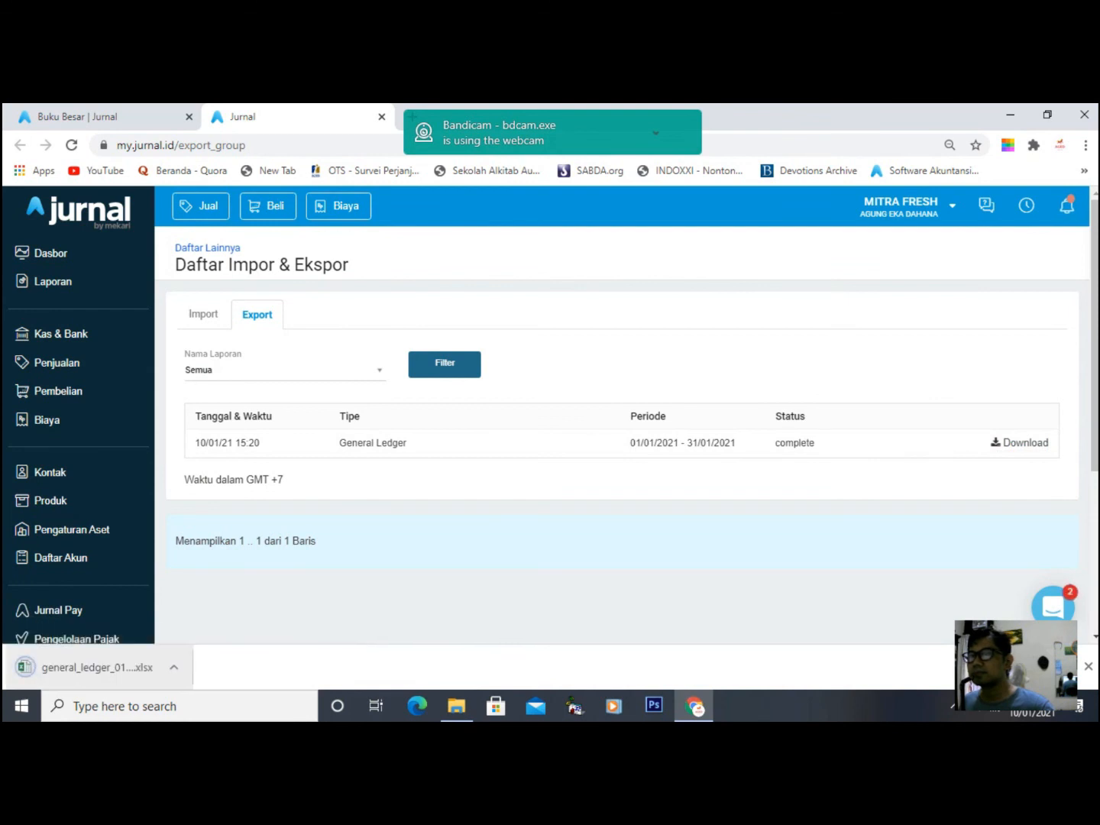
click(90, 668)
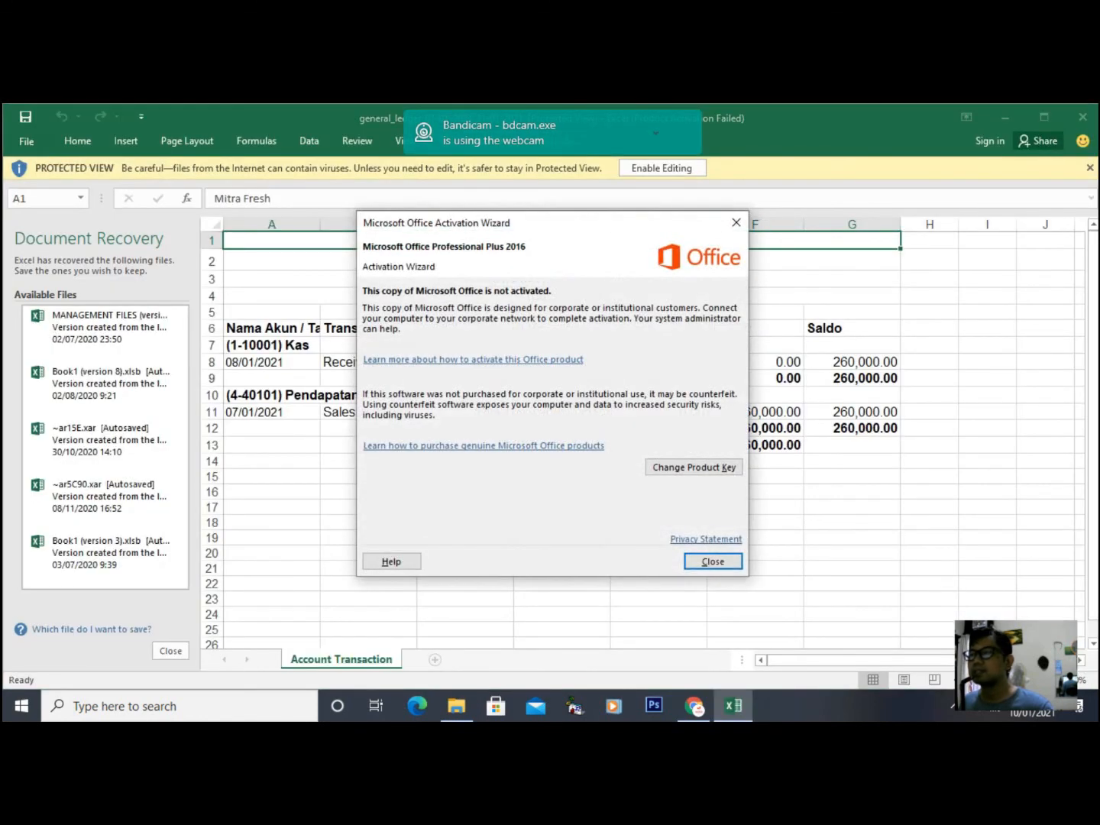
- Dismiss the activation notice, enable editing, and widen the Keterangan column D
click(712, 560)
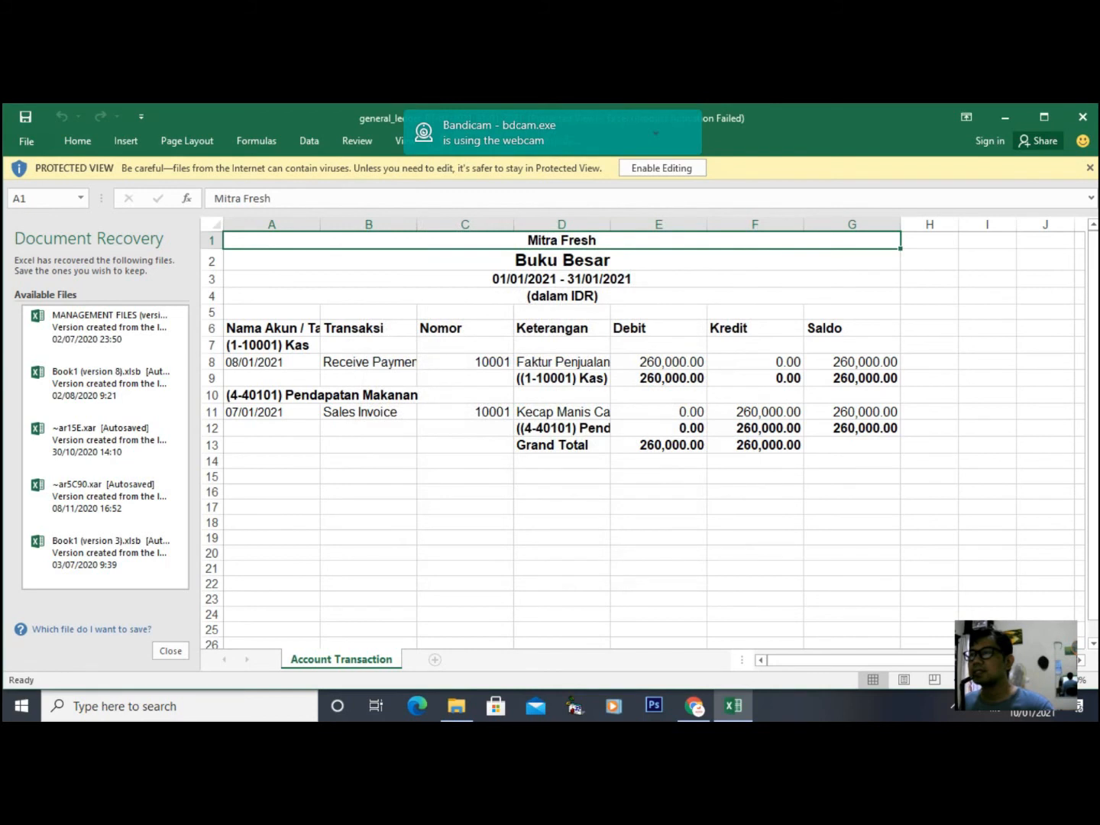
click(661, 168)
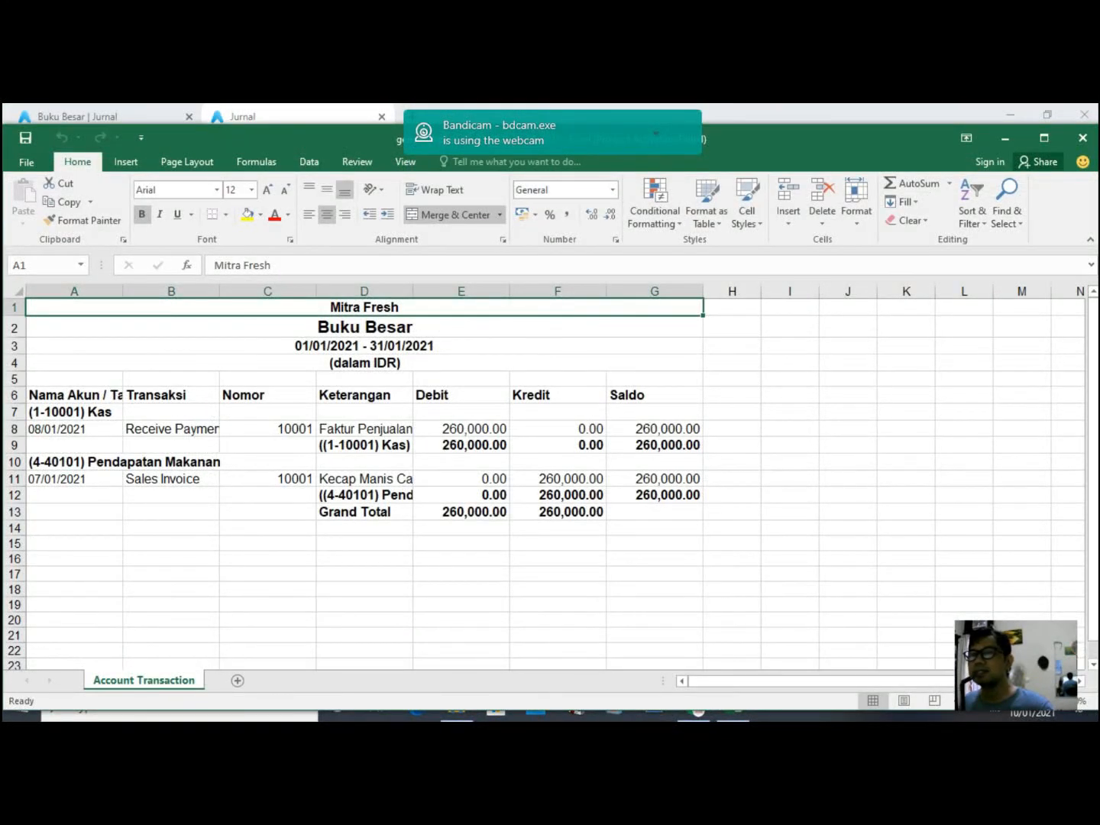
click(74, 413)
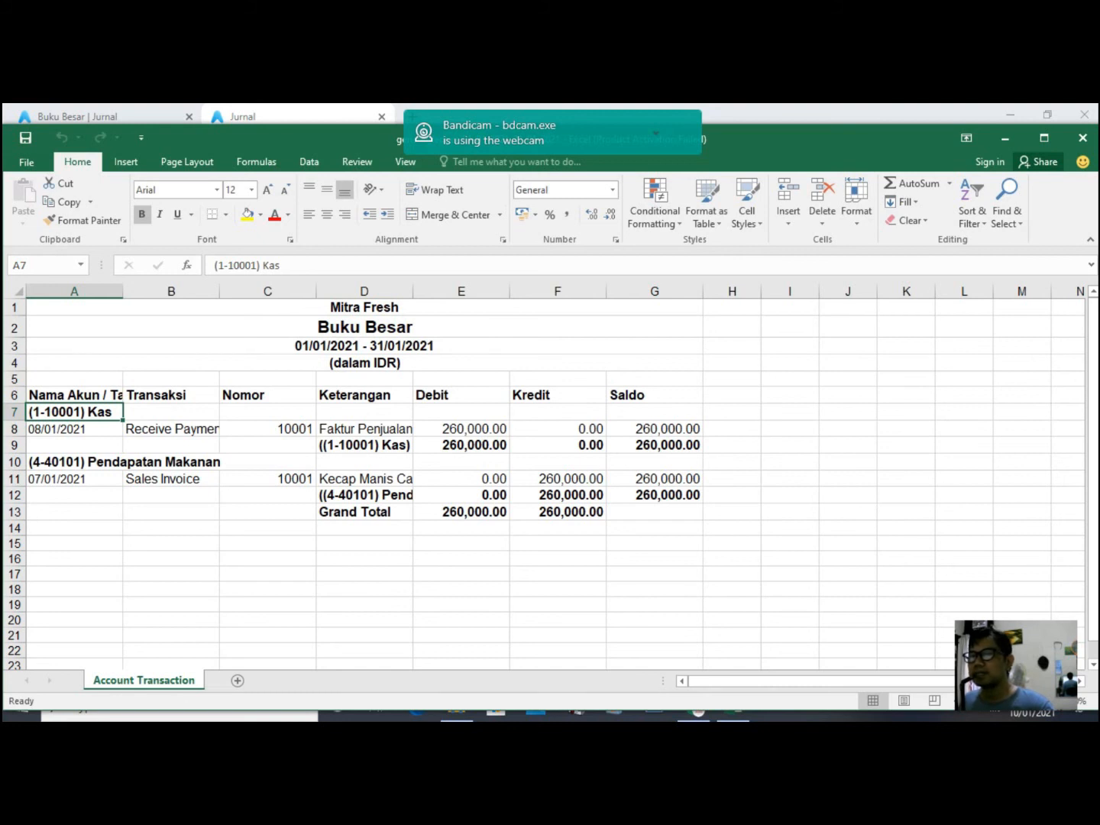
drag(412, 292, 504, 292)
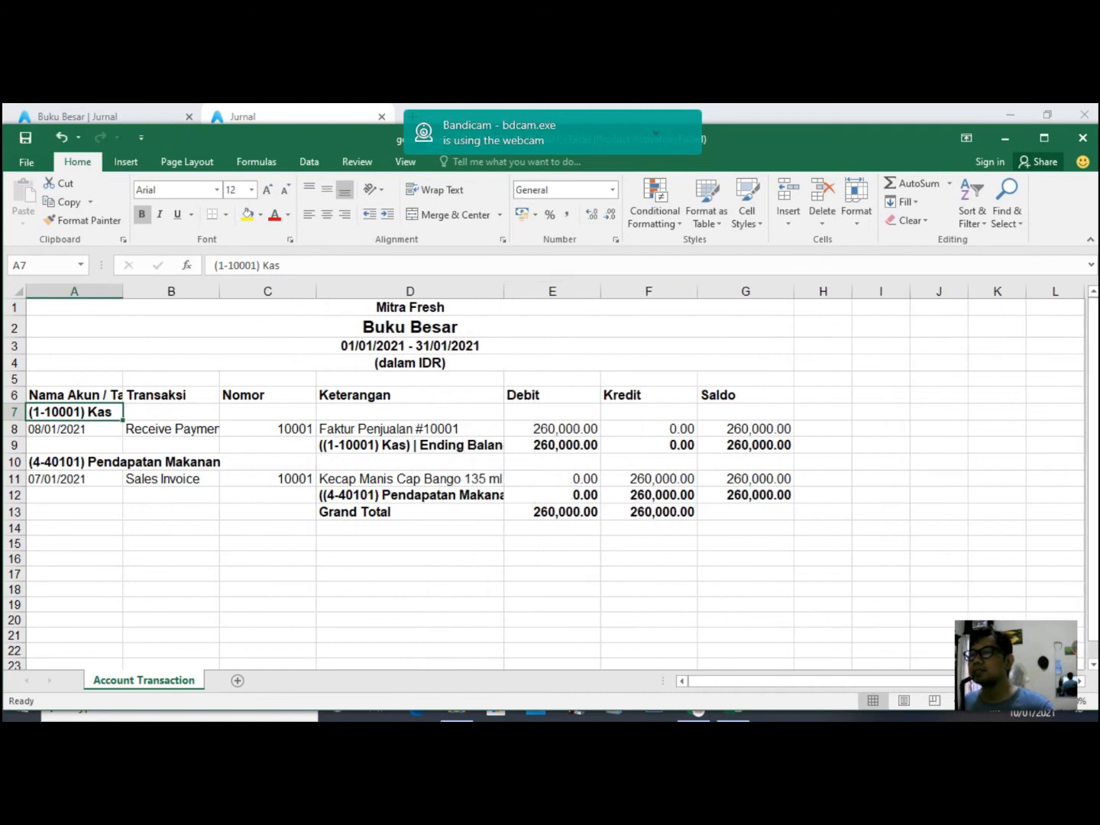
drag(504, 291, 795, 291)
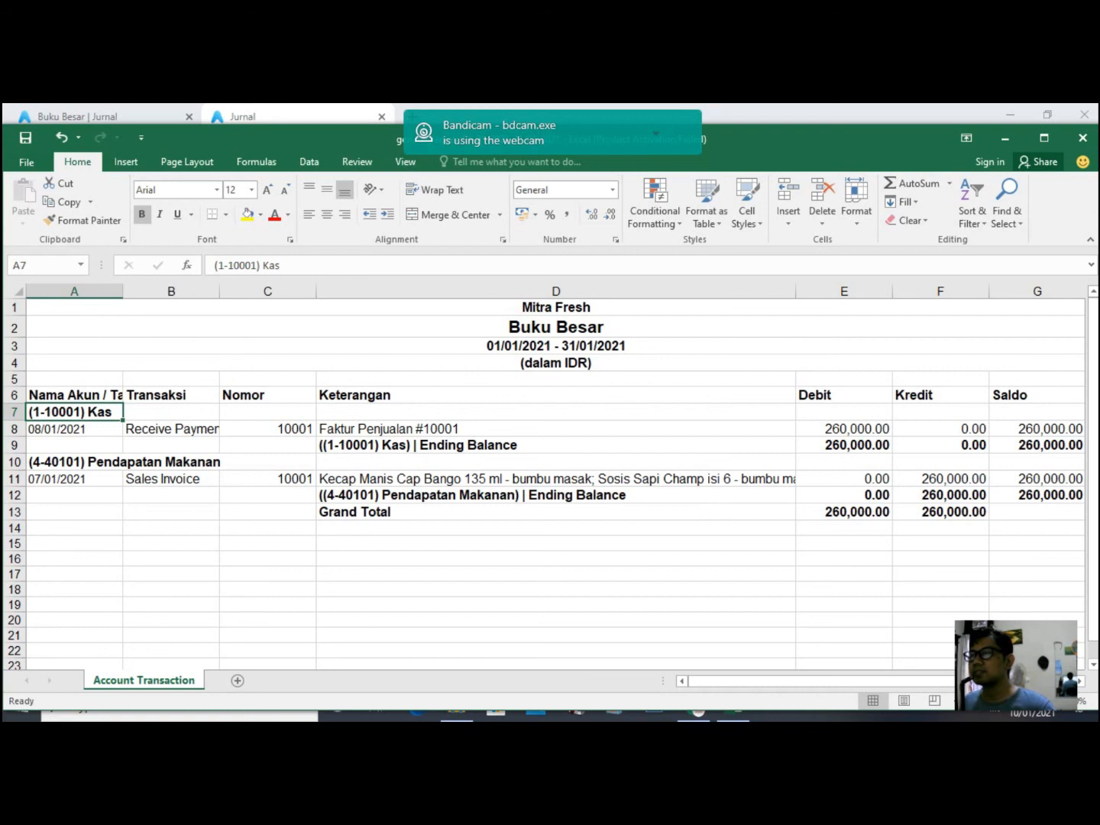
key(alt+Tab)
- Open the Penjualan per Pelanggan report from the sales reports overview
click(52, 280)
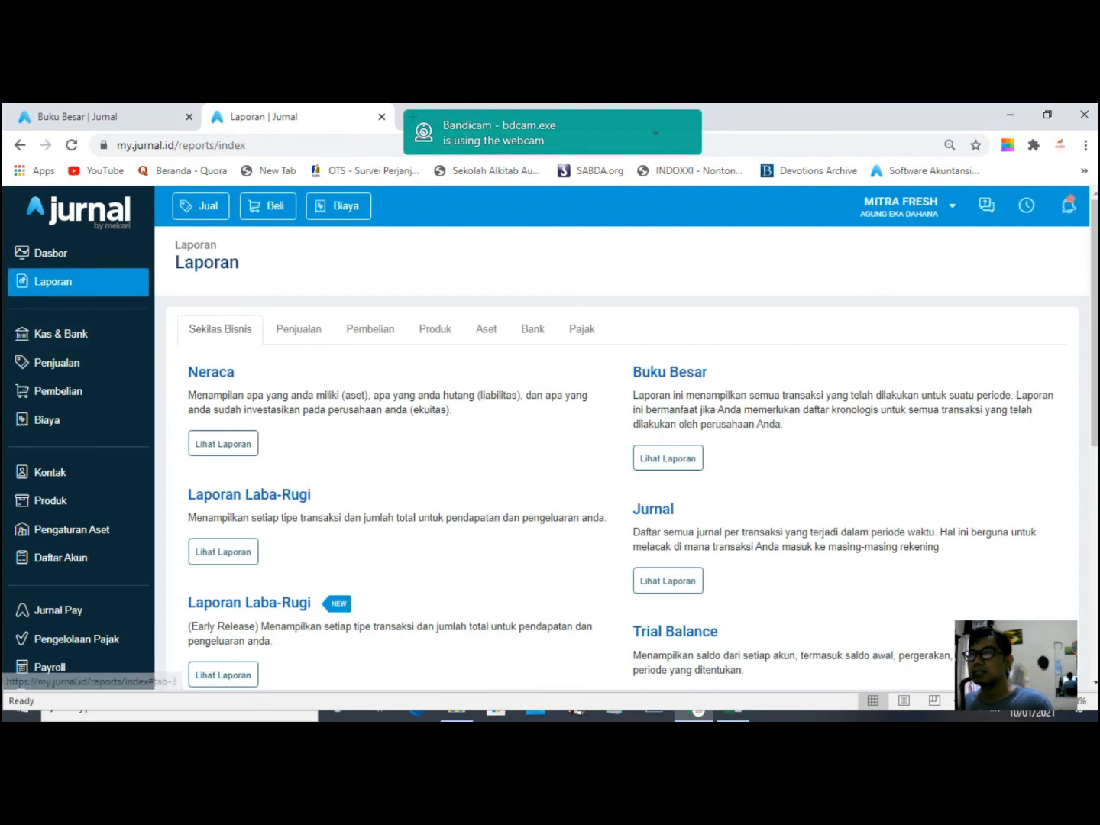
click(299, 328)
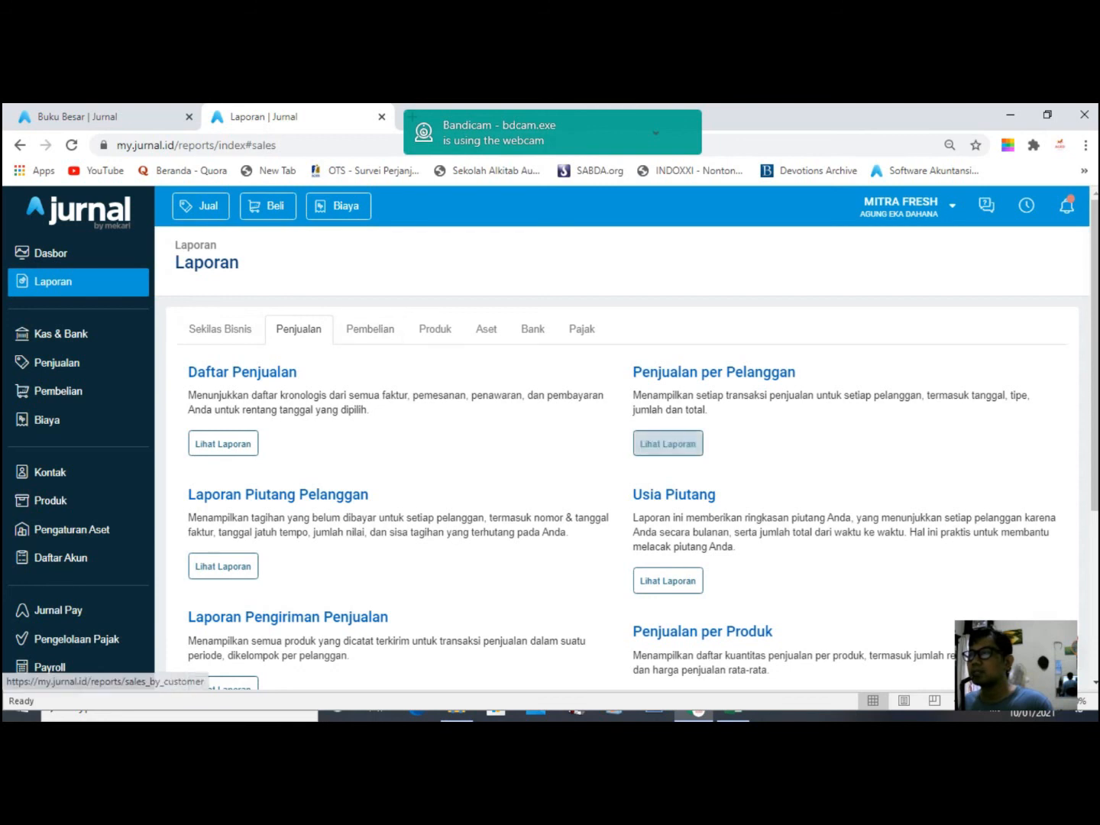
click(668, 444)
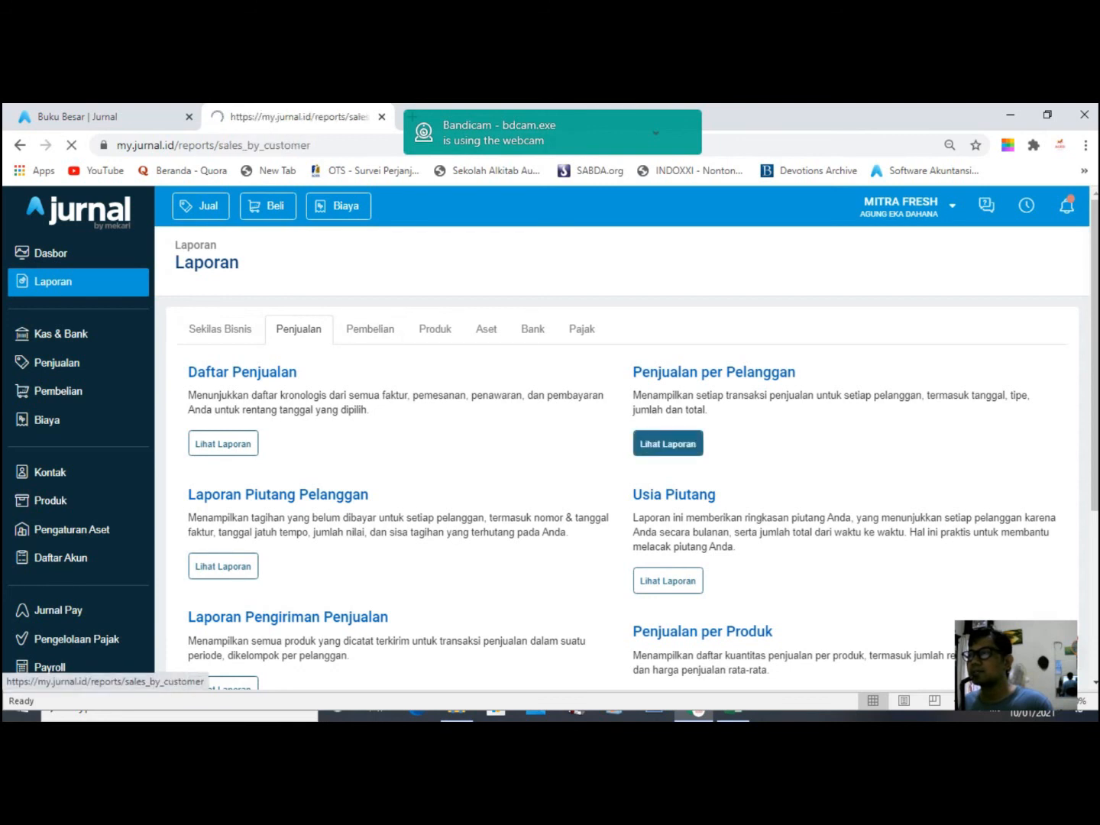
click(53, 282)
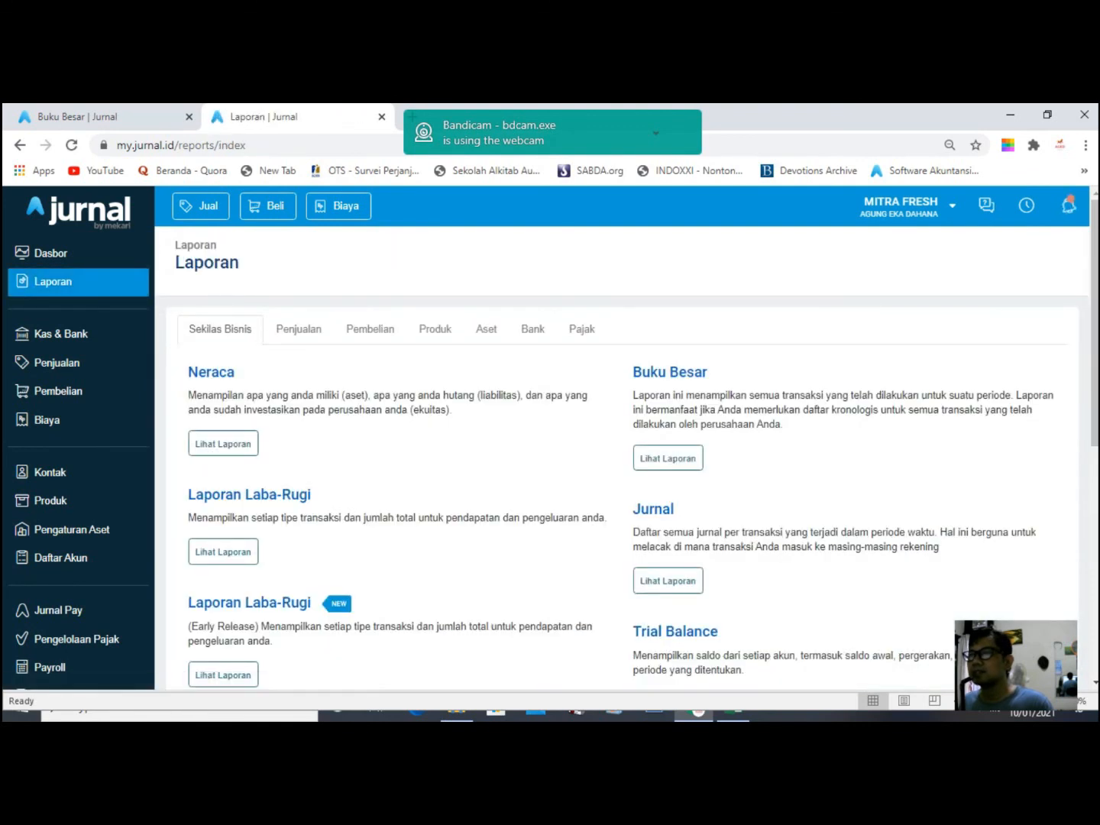
click(298, 329)
click(668, 444)
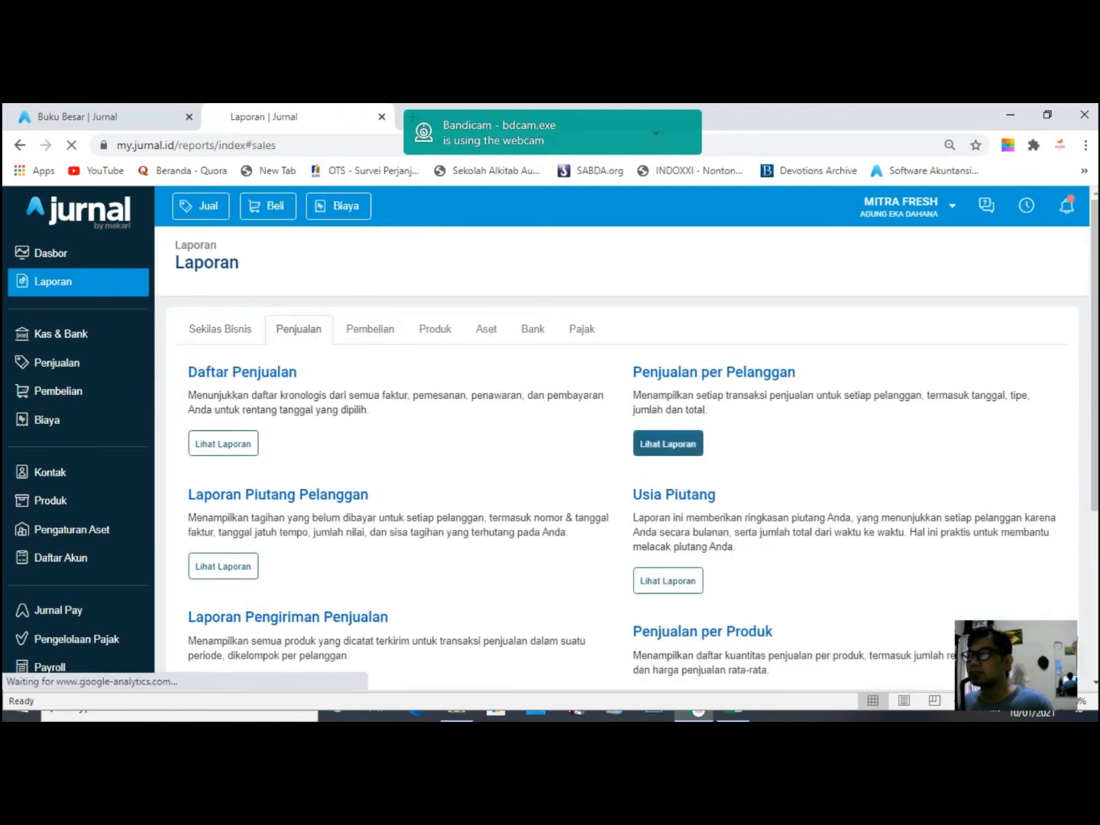
- Filter the report to Bulan ini (01/01/2021–31/01/2021), showing two sales totalling 260.000,00
click(410, 317)
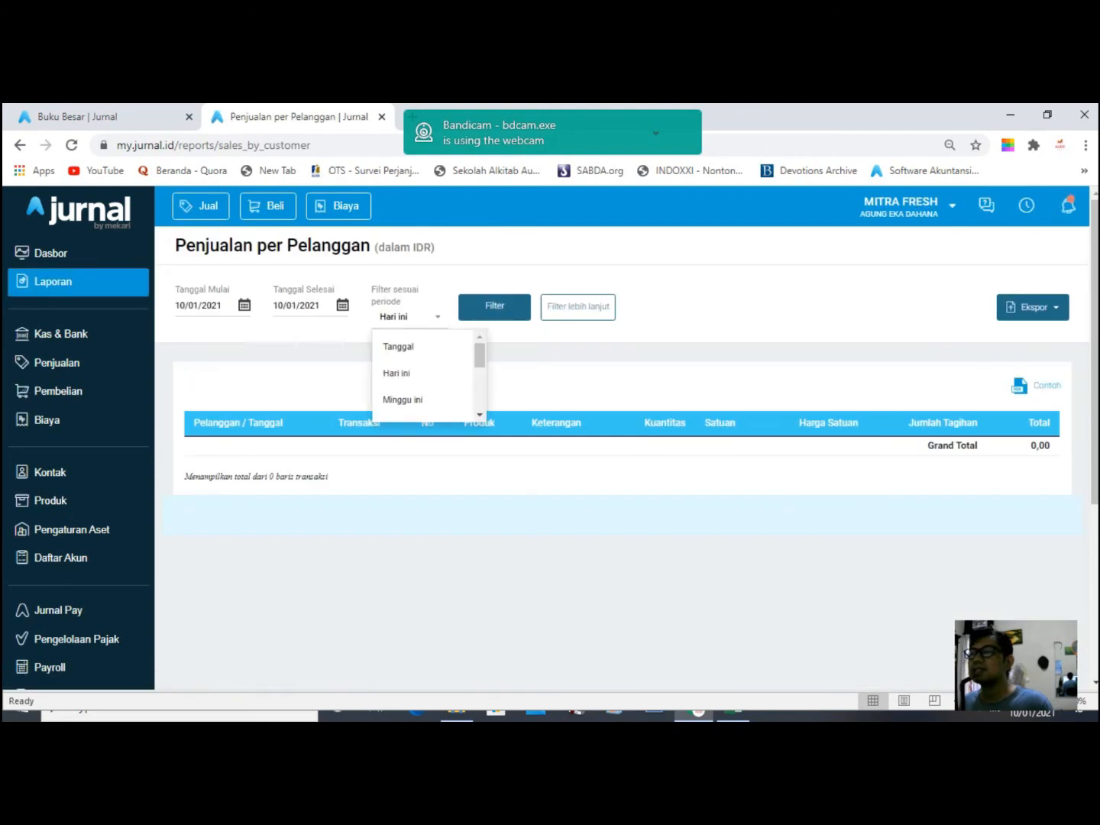
scroll(424, 376, down, 2)
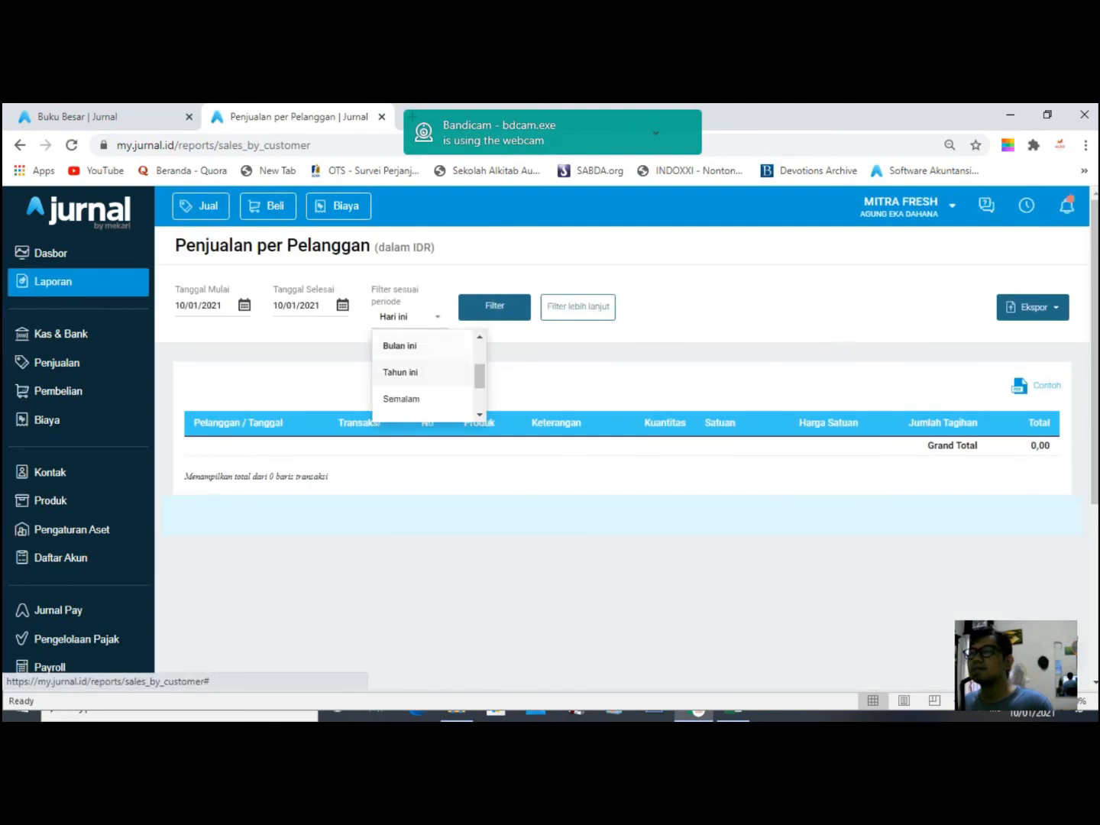
click(398, 347)
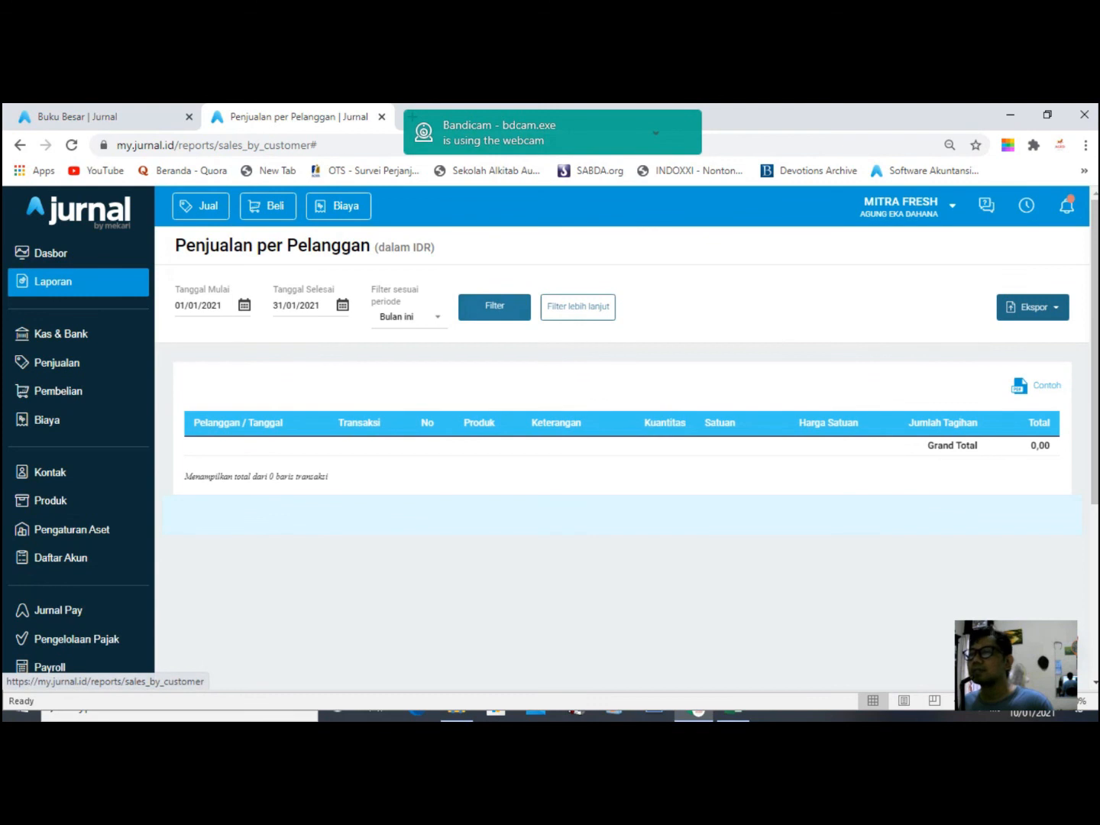
click(495, 306)
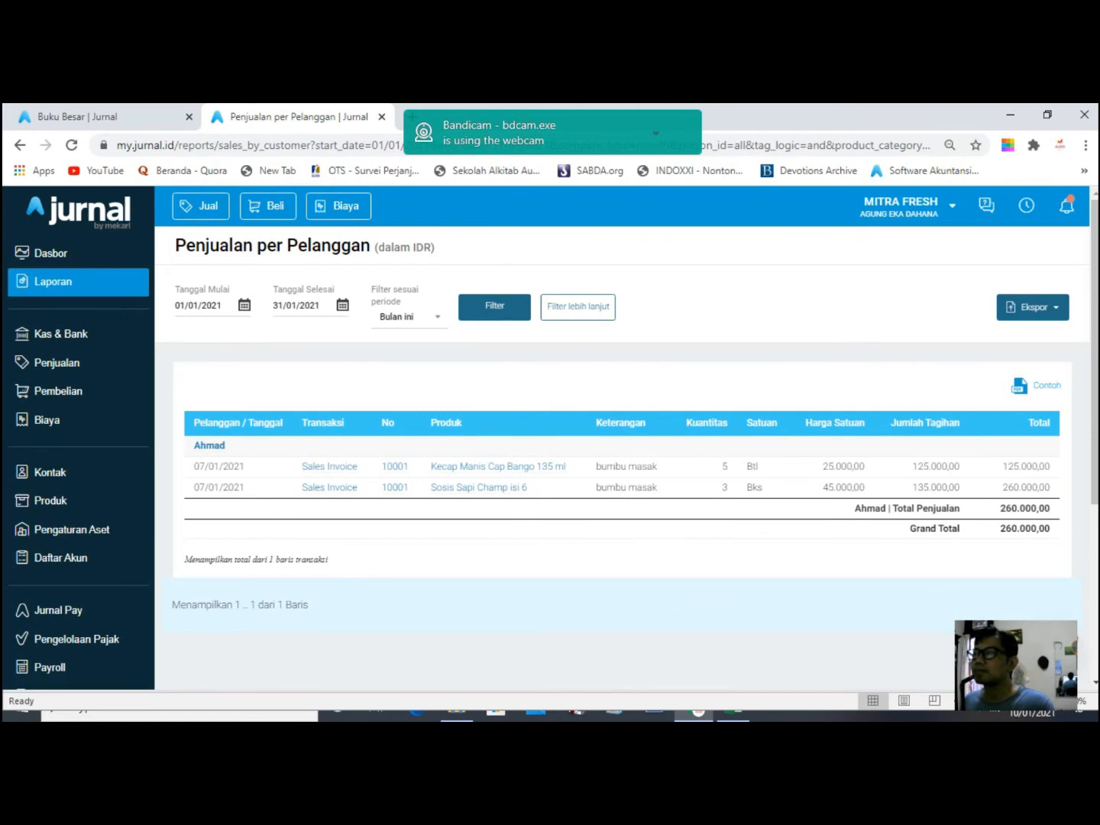
scroll(622, 474, down, 2)
scroll(622, 474, up, 2)
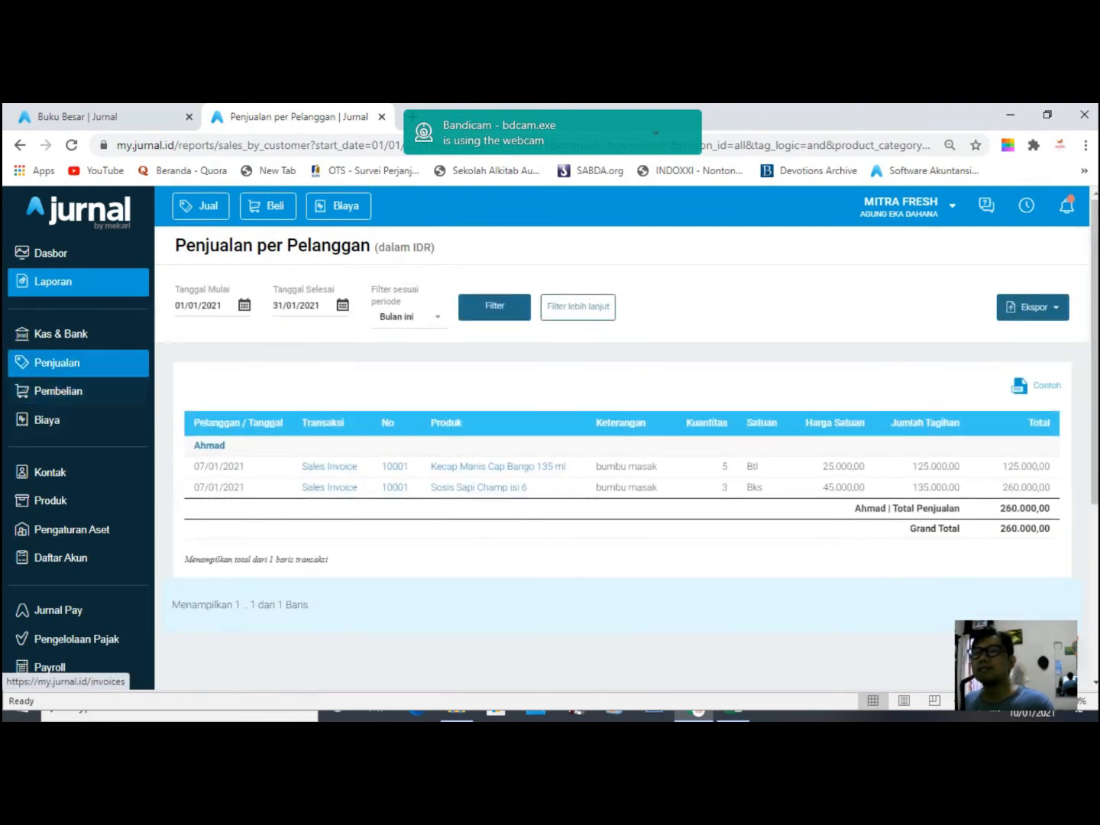
- Open Kecap Manis Cap Bango 135 ml from Produk and review its 5 Btl stock and transactions
click(50, 501)
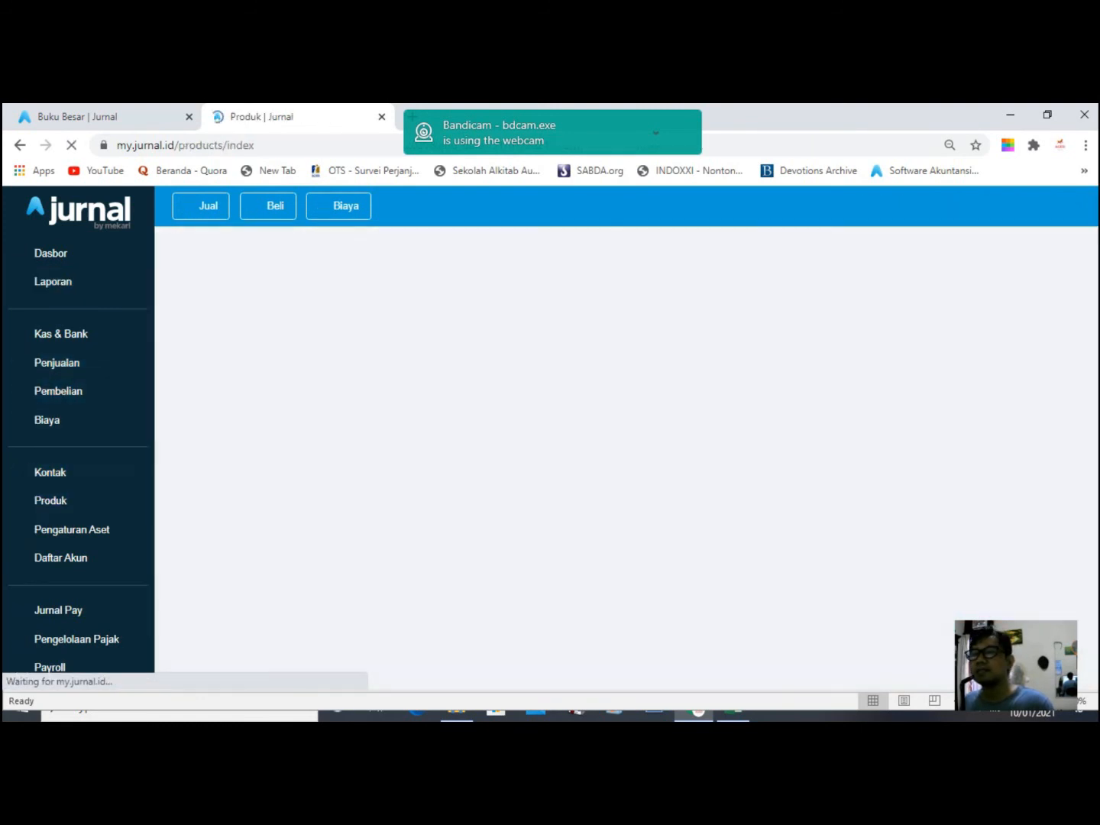
scroll(623, 458, down, 2)
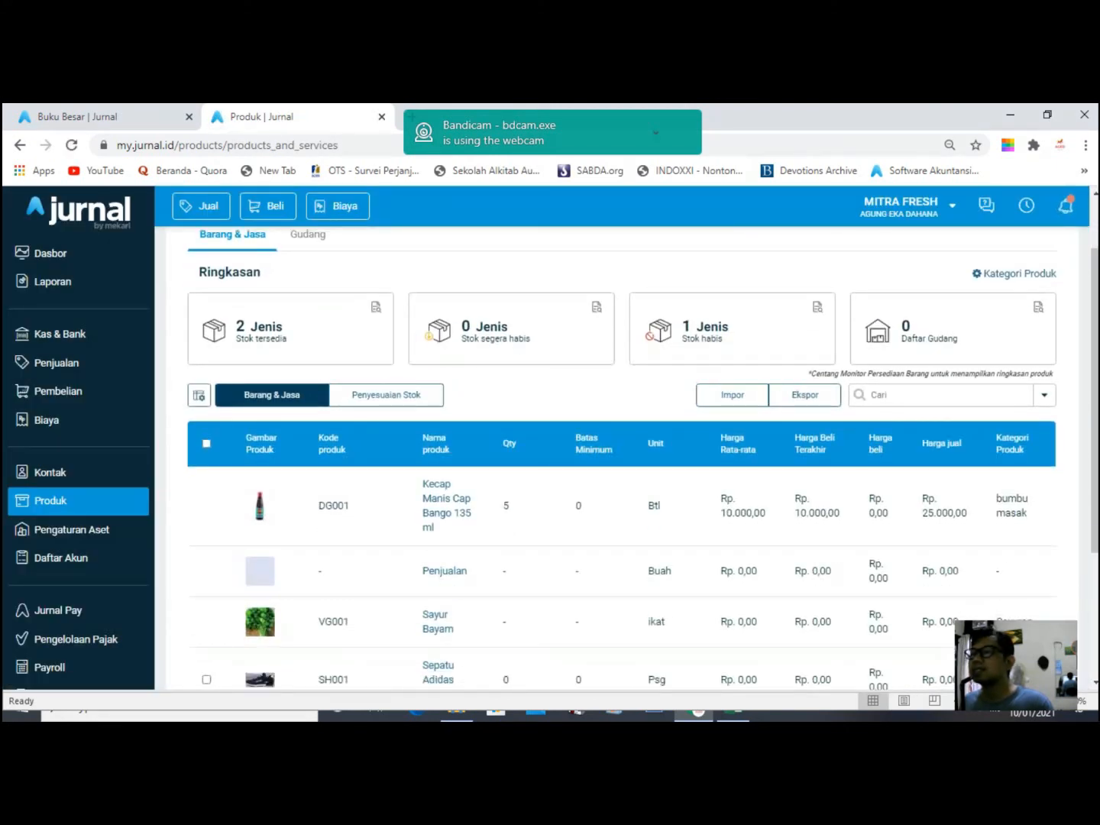
scroll(623, 458, down, 1)
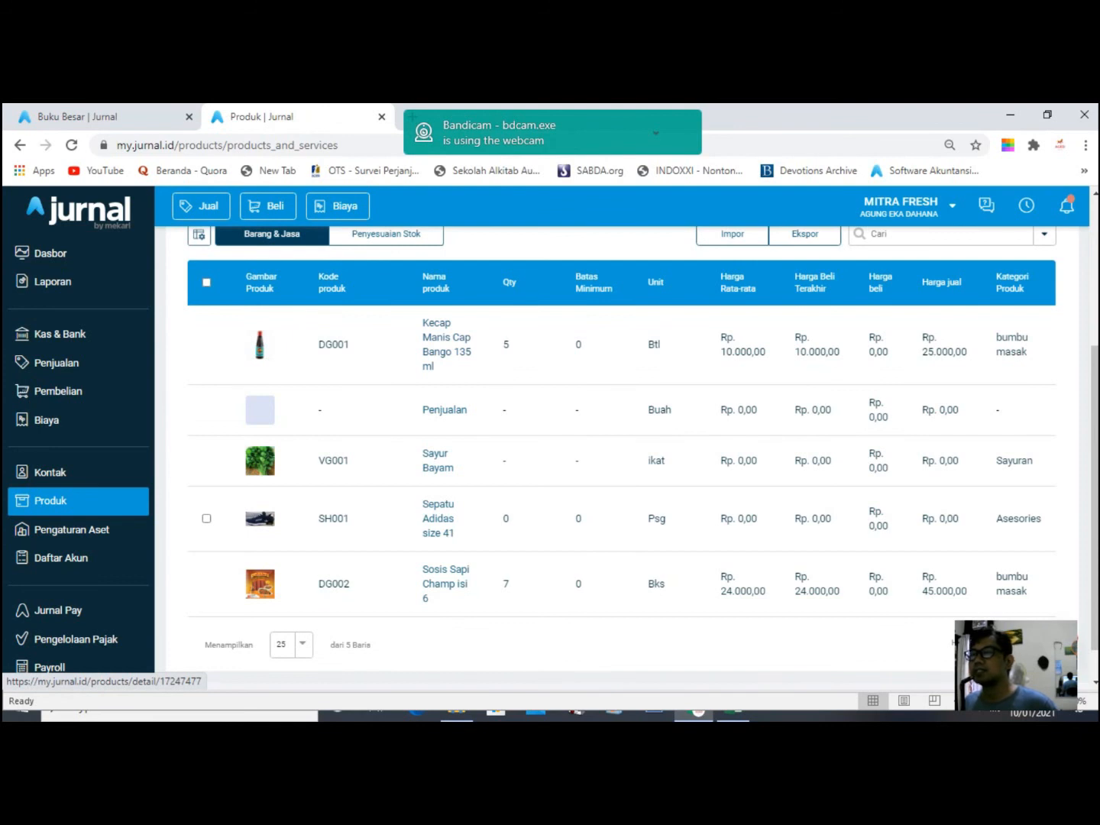
click(451, 338)
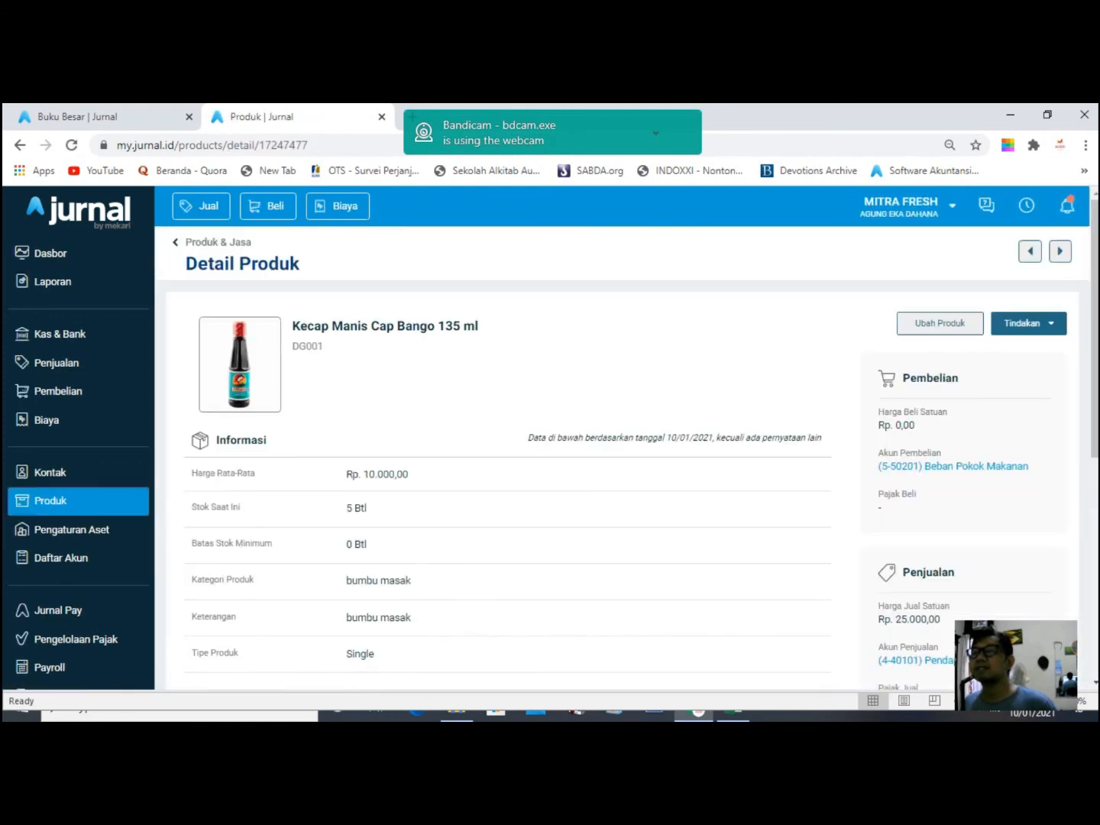
scroll(550, 457, down, 5)
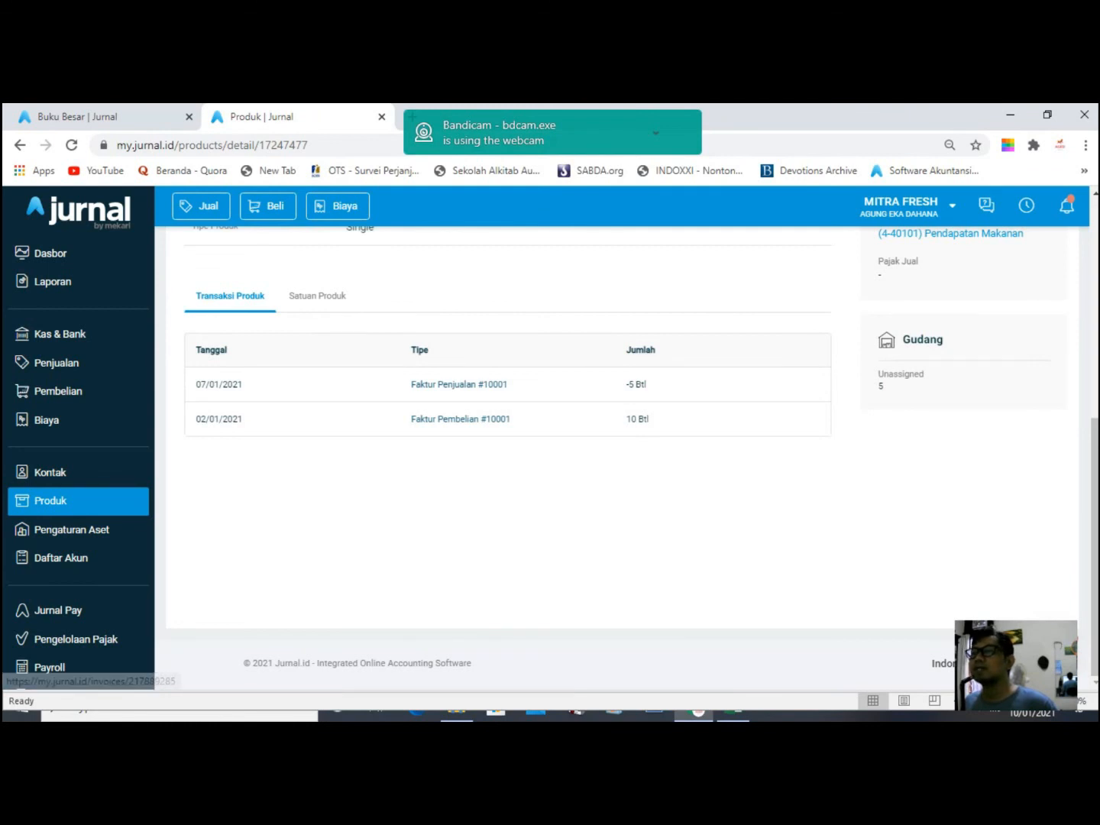
scroll(550, 458, up, 4)
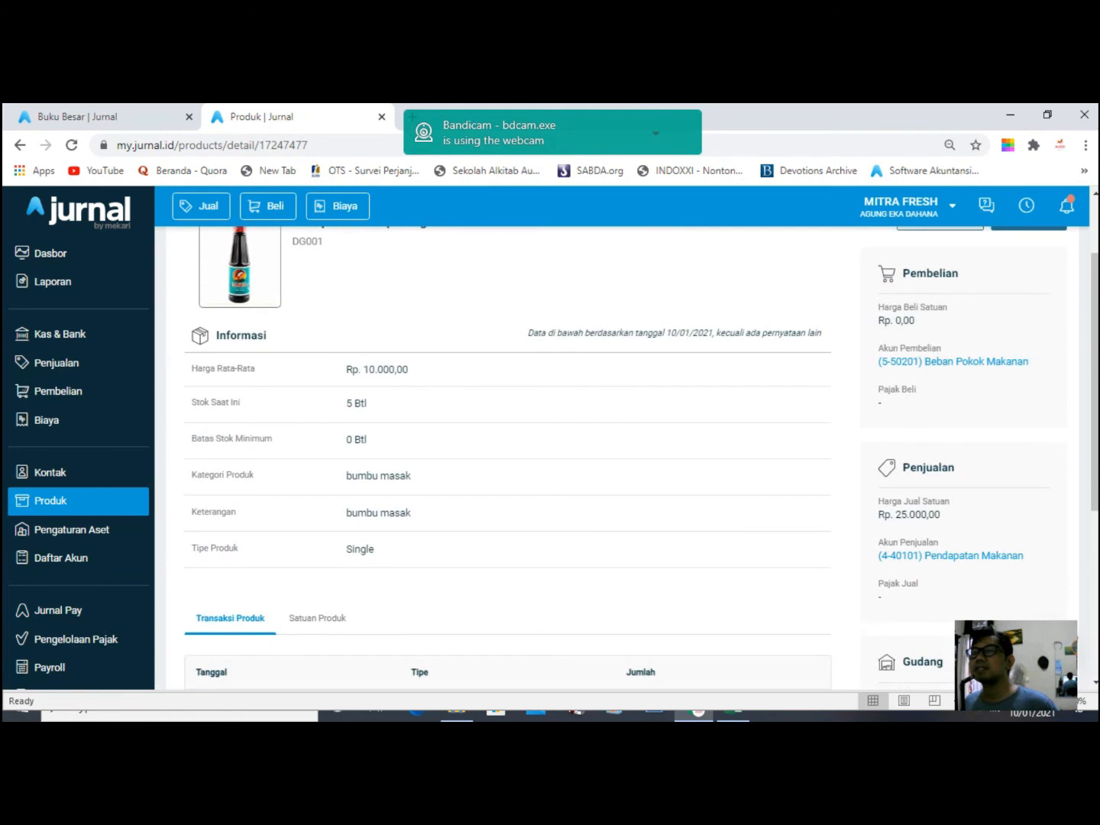
scroll(551, 458, down, 2)
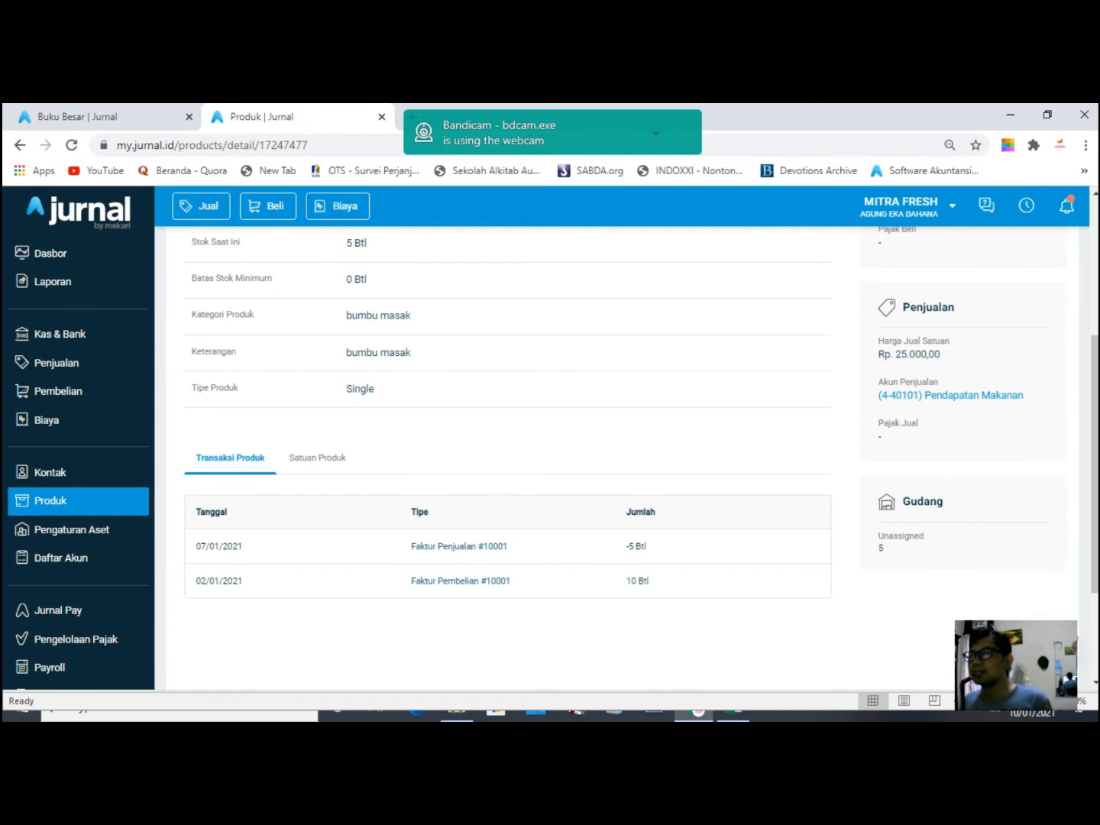
scroll(551, 458, up, 4)
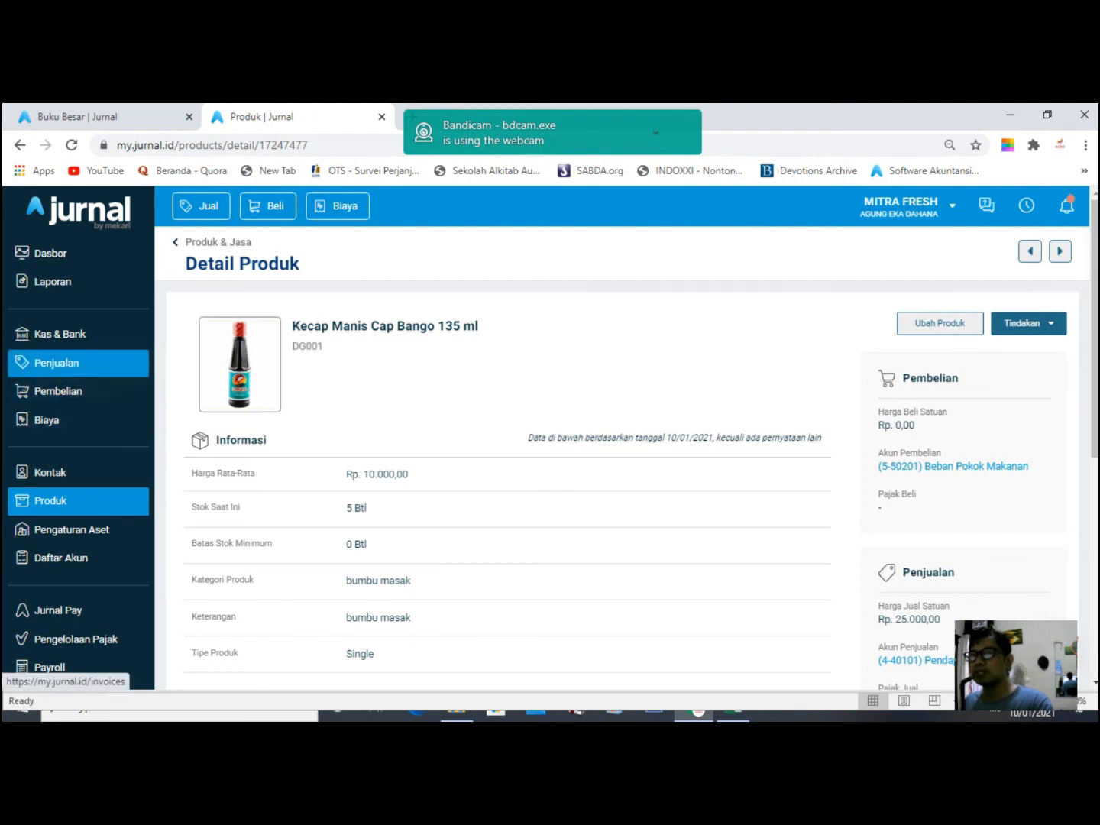
click(77, 363)
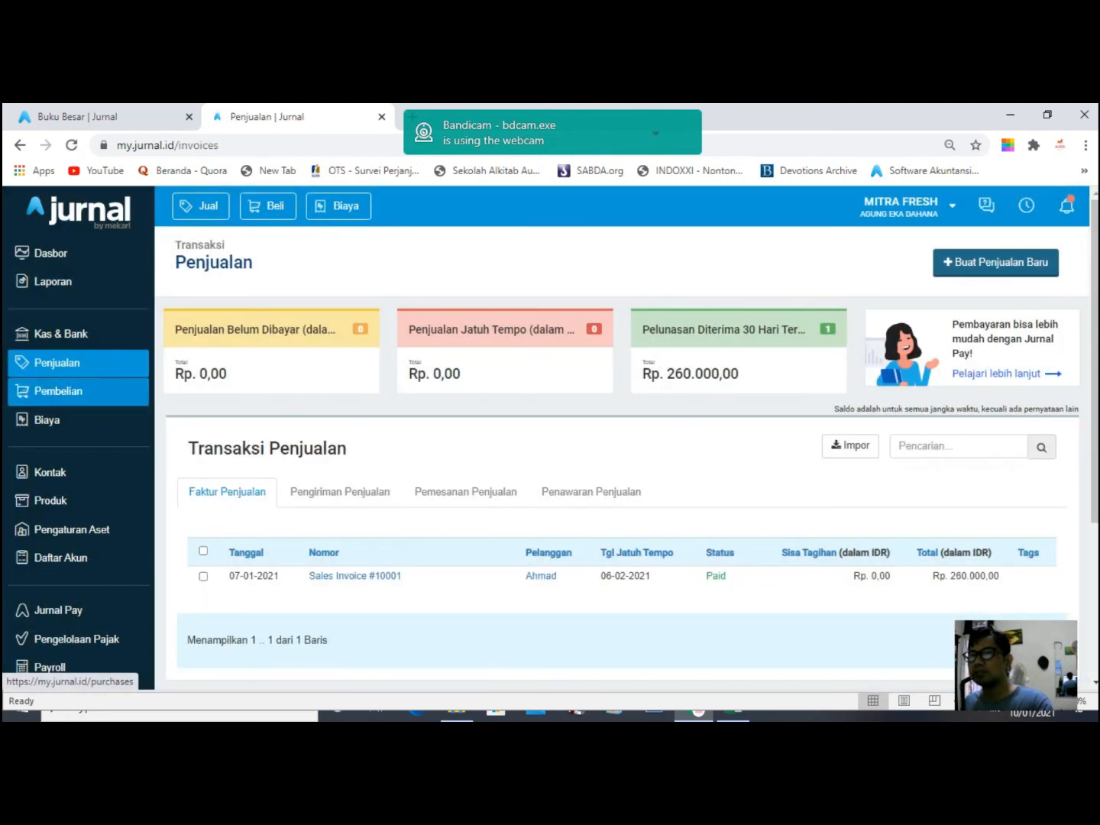
- Open Purchase Invoice #10002 from Pembelian and start a Kirim Pembayaran for it
click(76, 391)
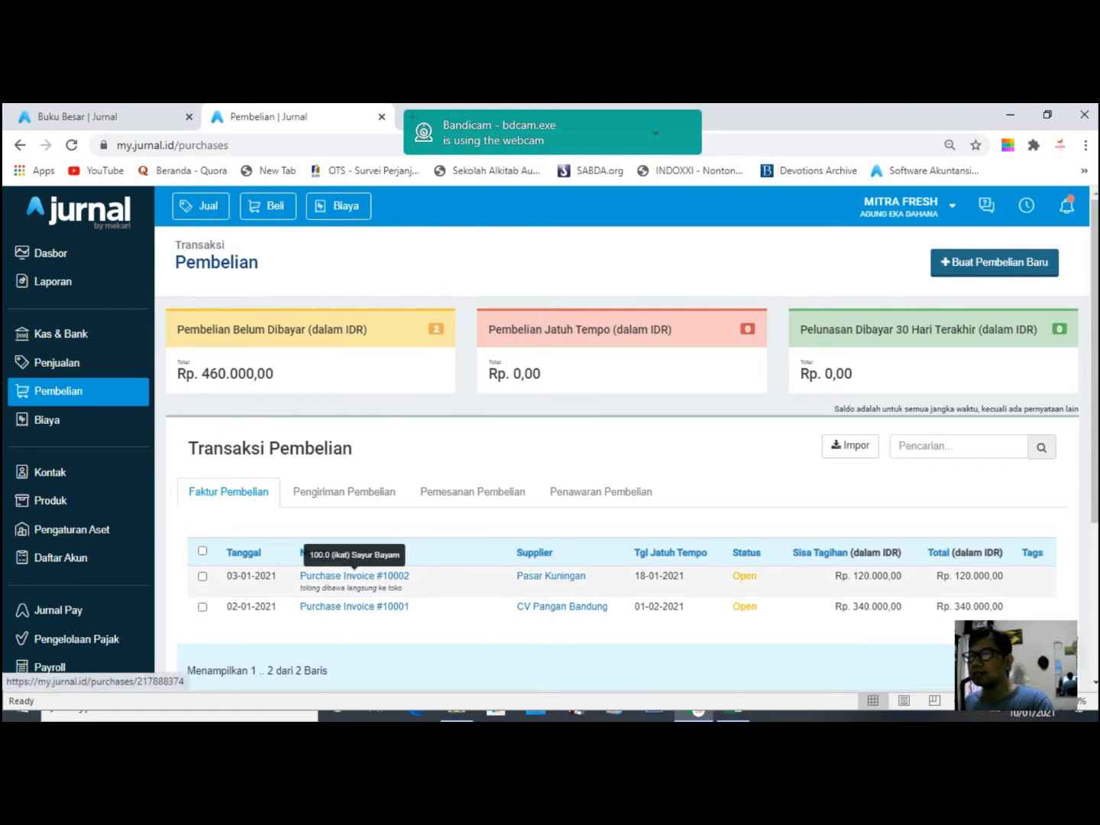
click(354, 575)
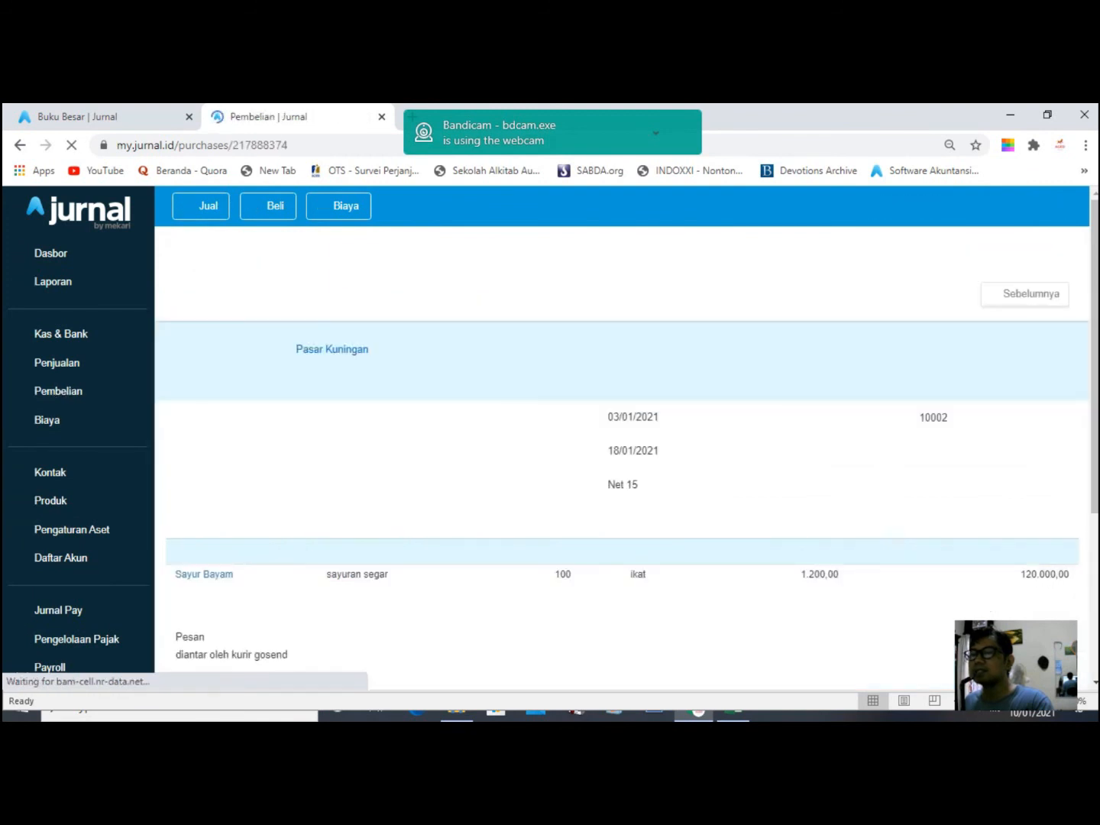
scroll(611, 458, down, 3)
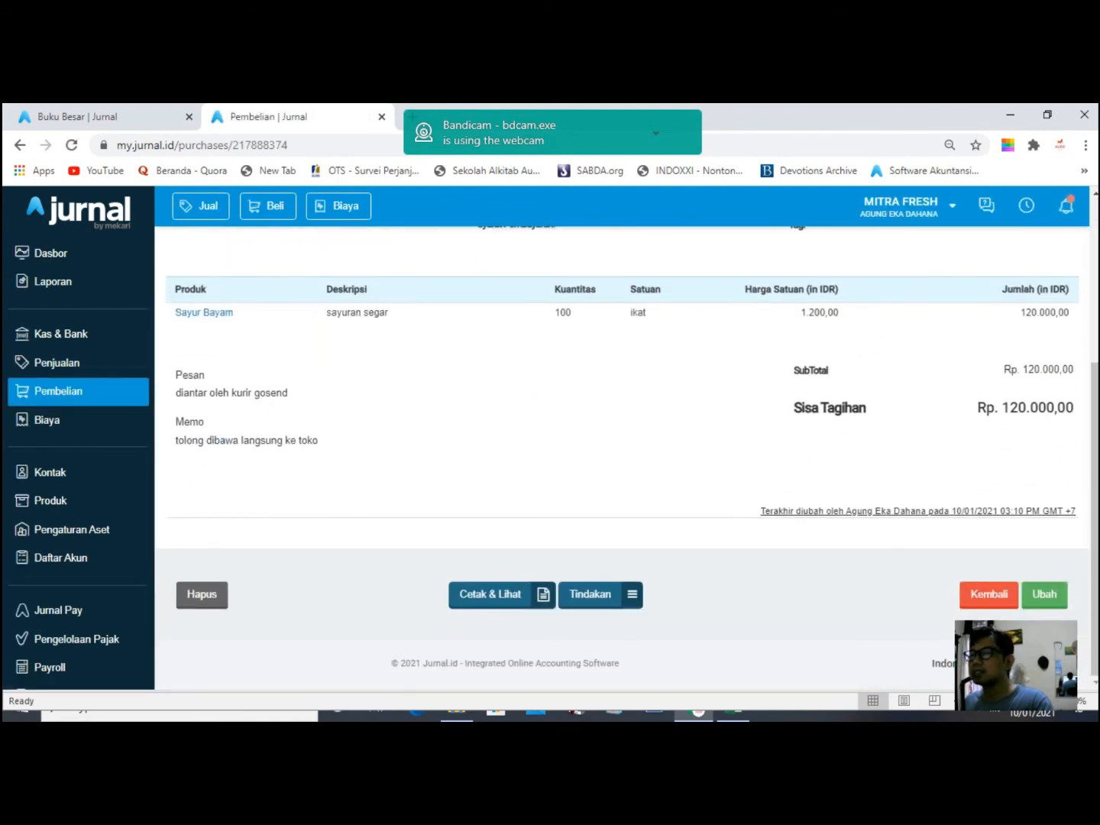
click(589, 593)
click(606, 505)
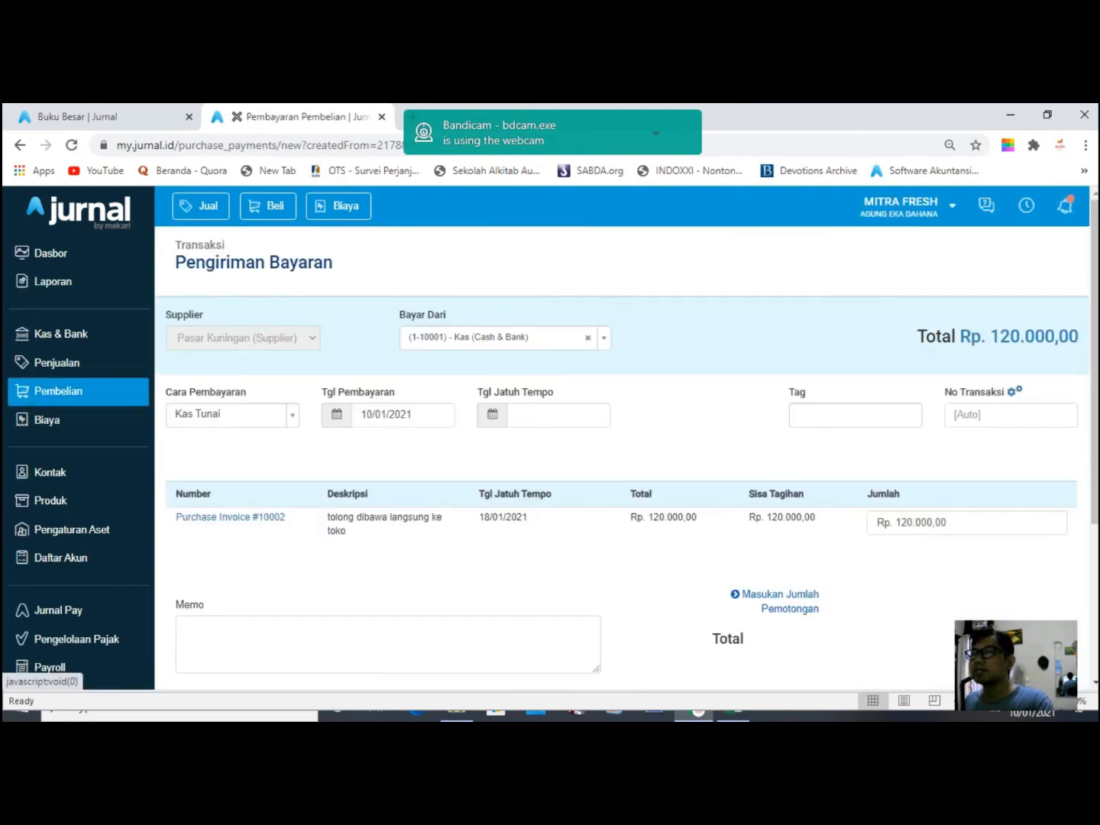
- Pay Rp 120.000,00 from BCA 1435 by Transfer Bank, dated 07/01/2021, and save
click(505, 337)
key(Down)
key(Down)
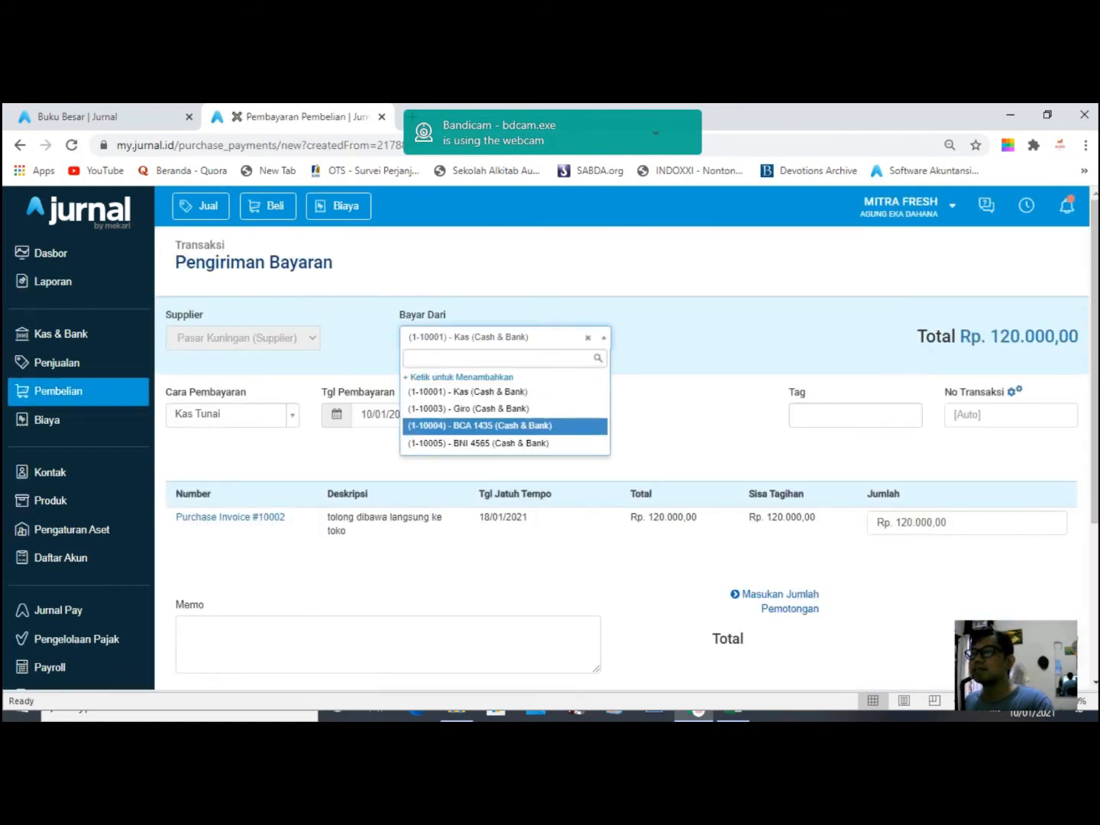
key(Return)
click(231, 416)
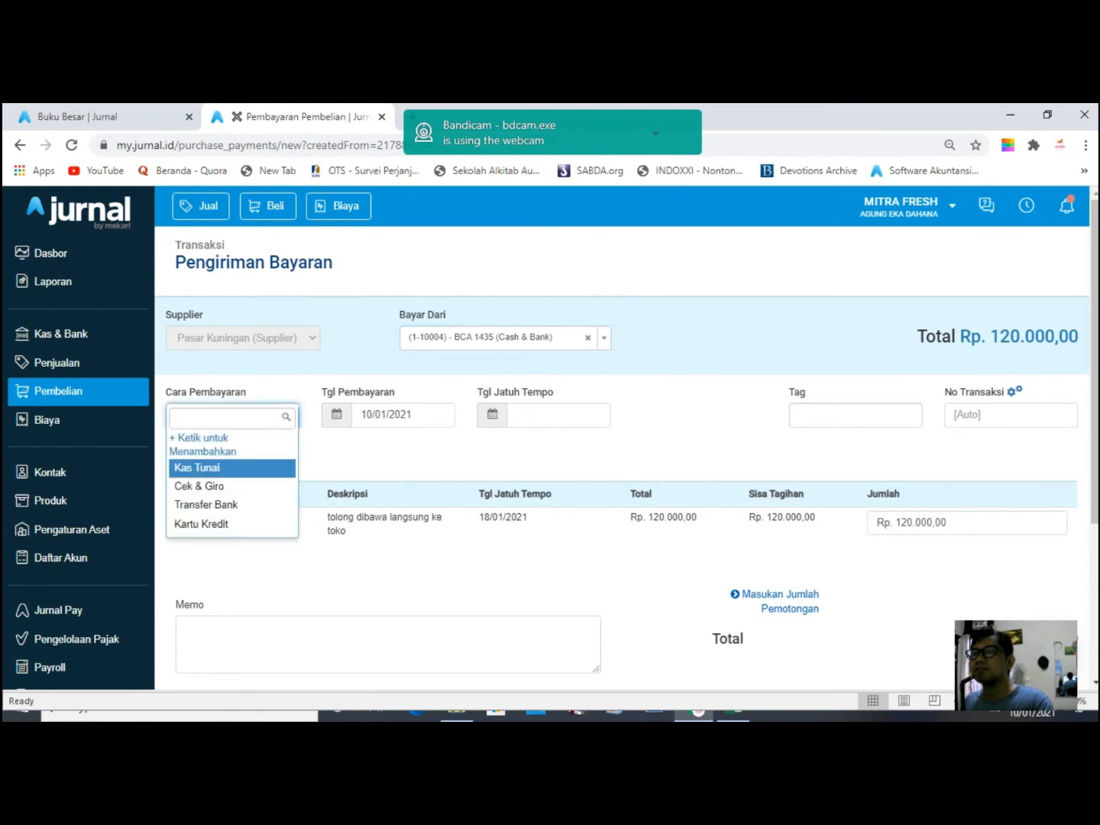
click(230, 506)
click(387, 415)
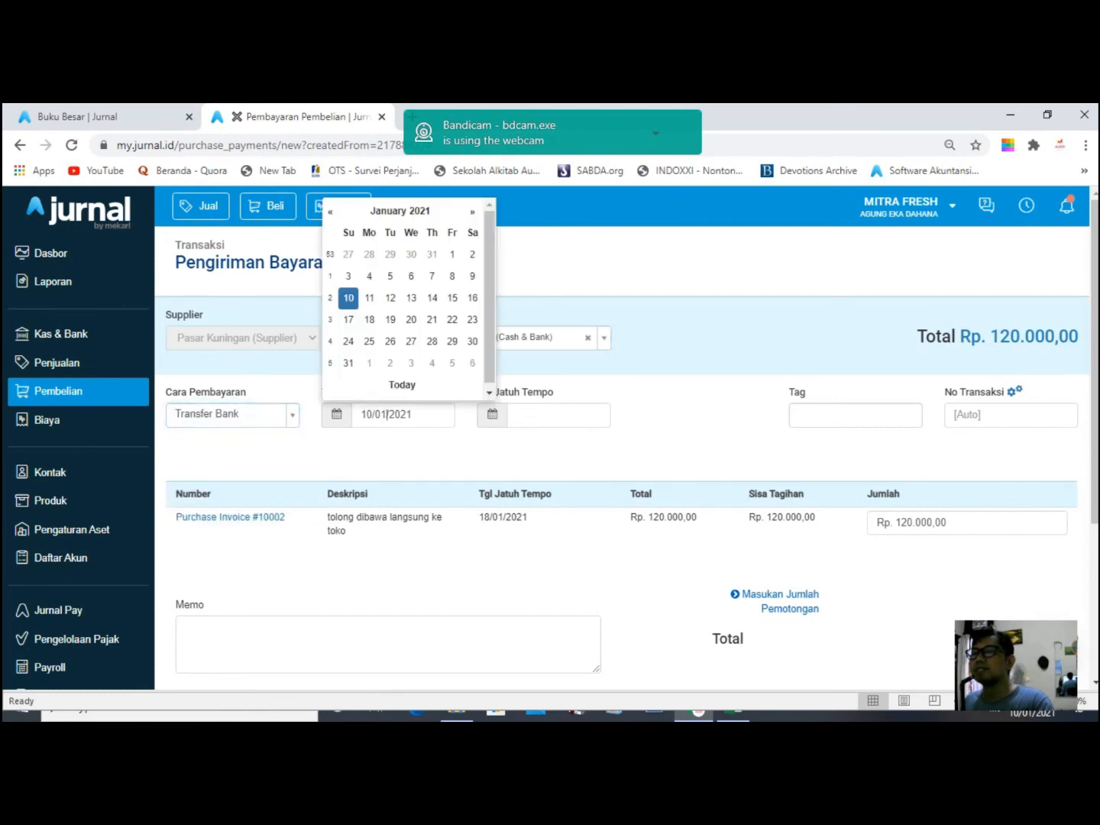
click(431, 277)
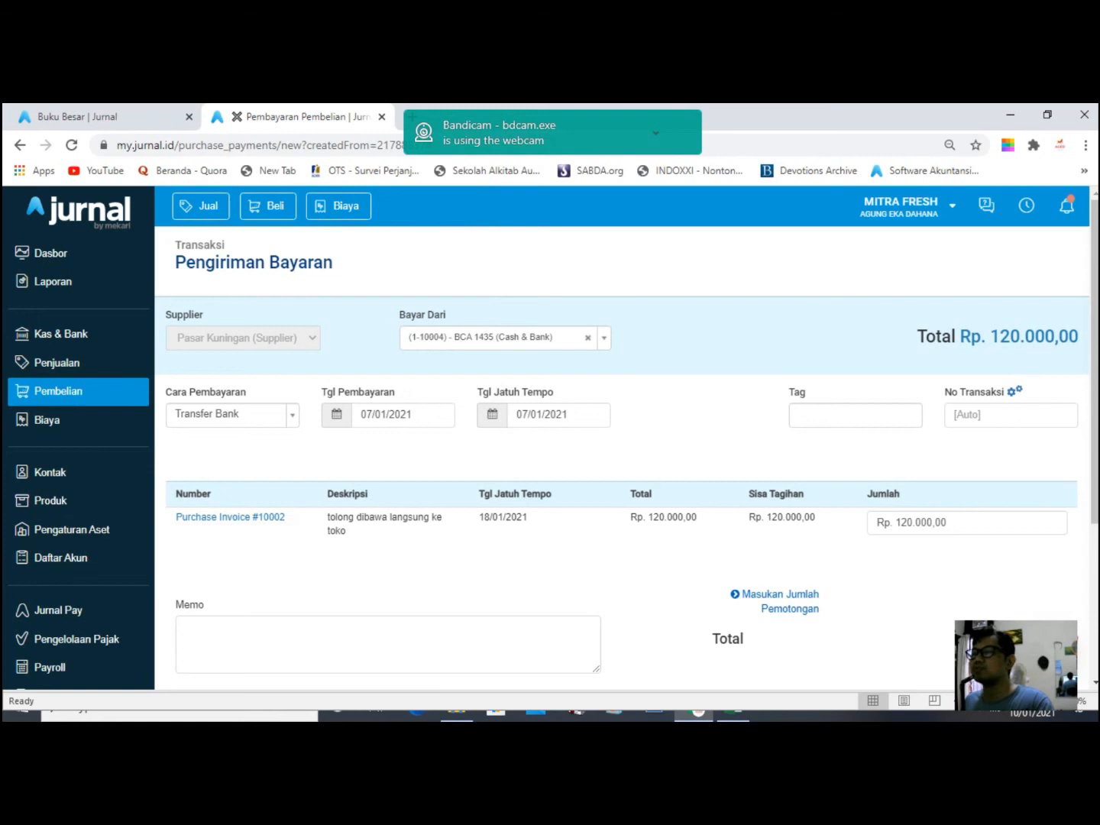
scroll(626, 458, down, 3)
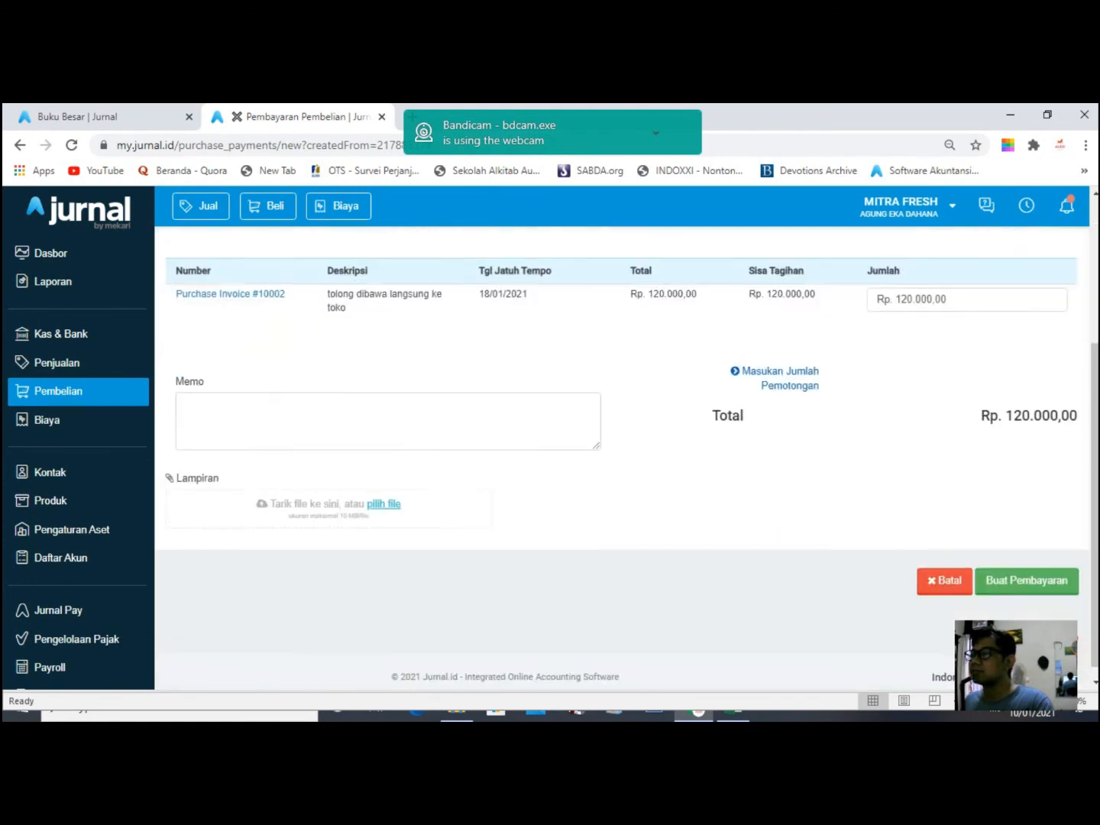
click(1027, 567)
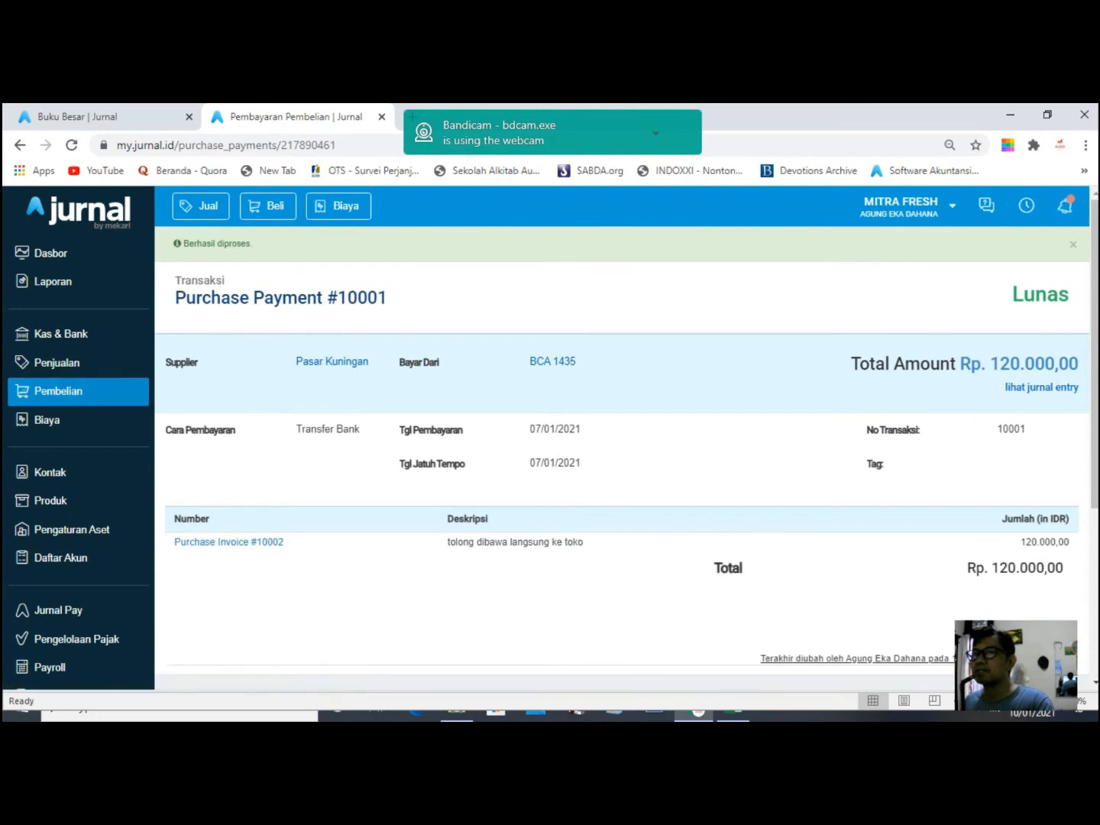
- Check in the Pembelian list that Invoice #10002 is Paid with Rp. 0,00 remaining
click(58, 392)
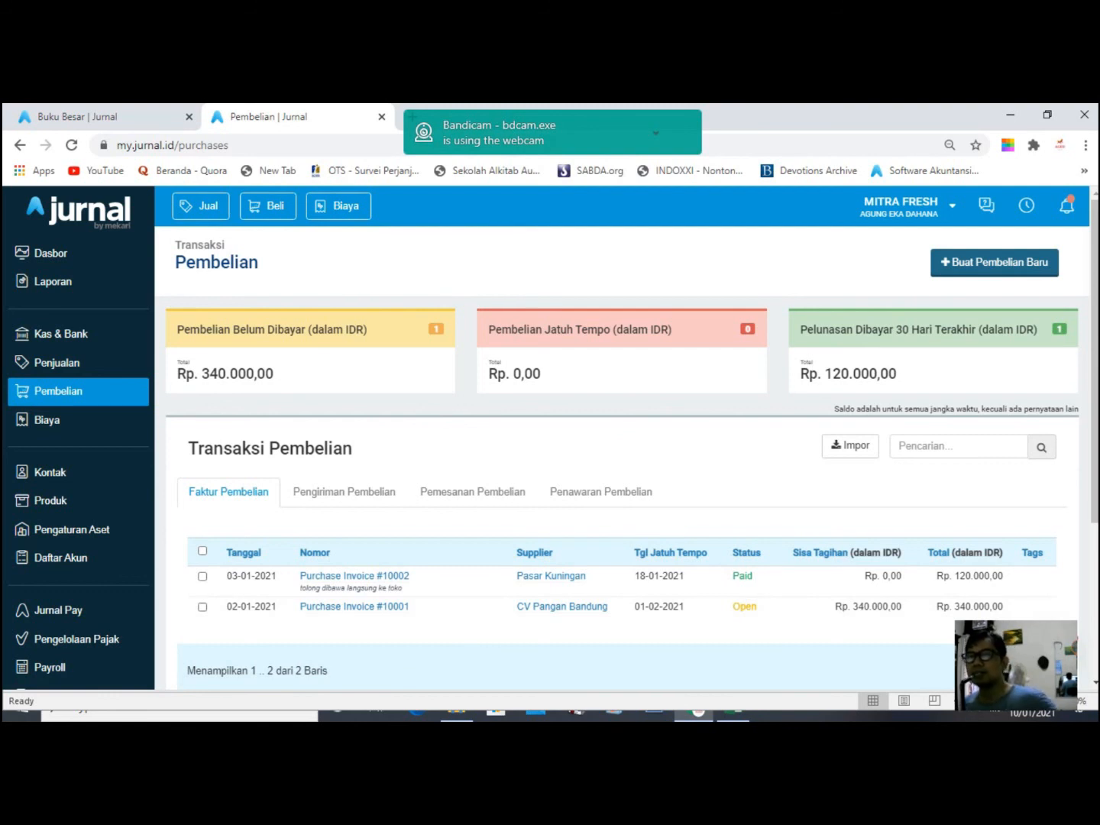
scroll(623, 457, down, 3)
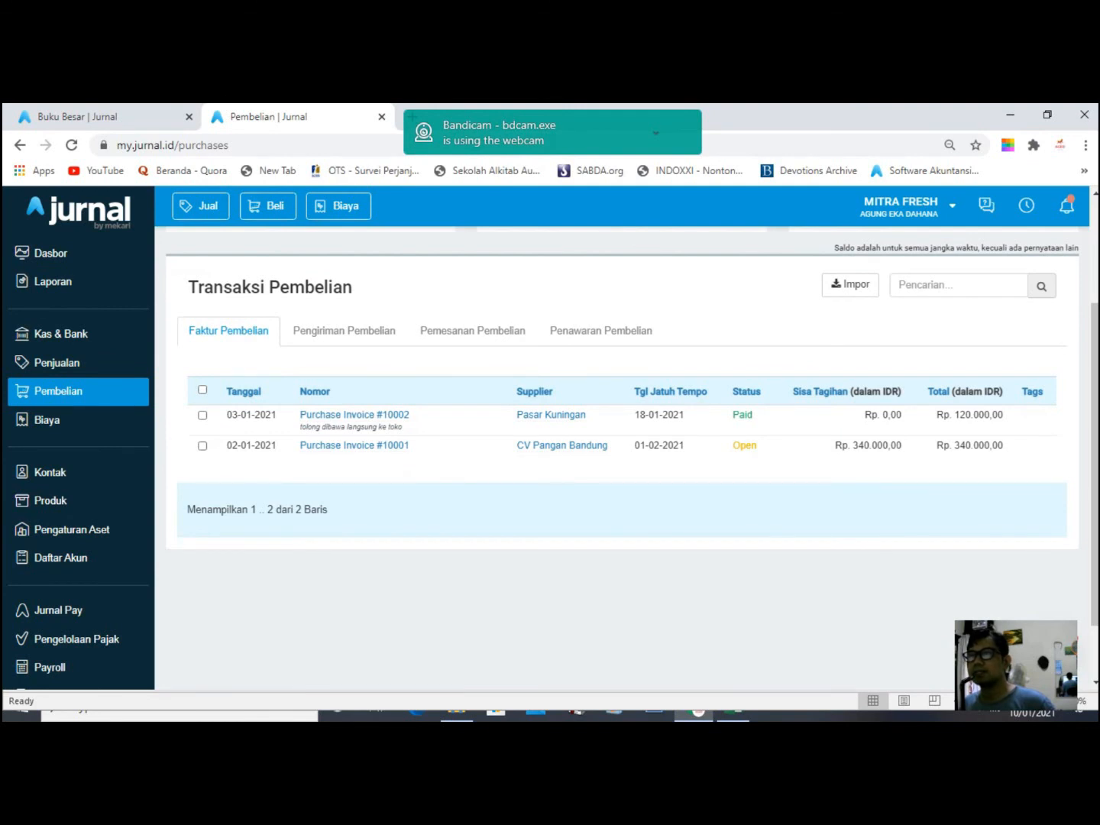
scroll(622, 459, down, 1)
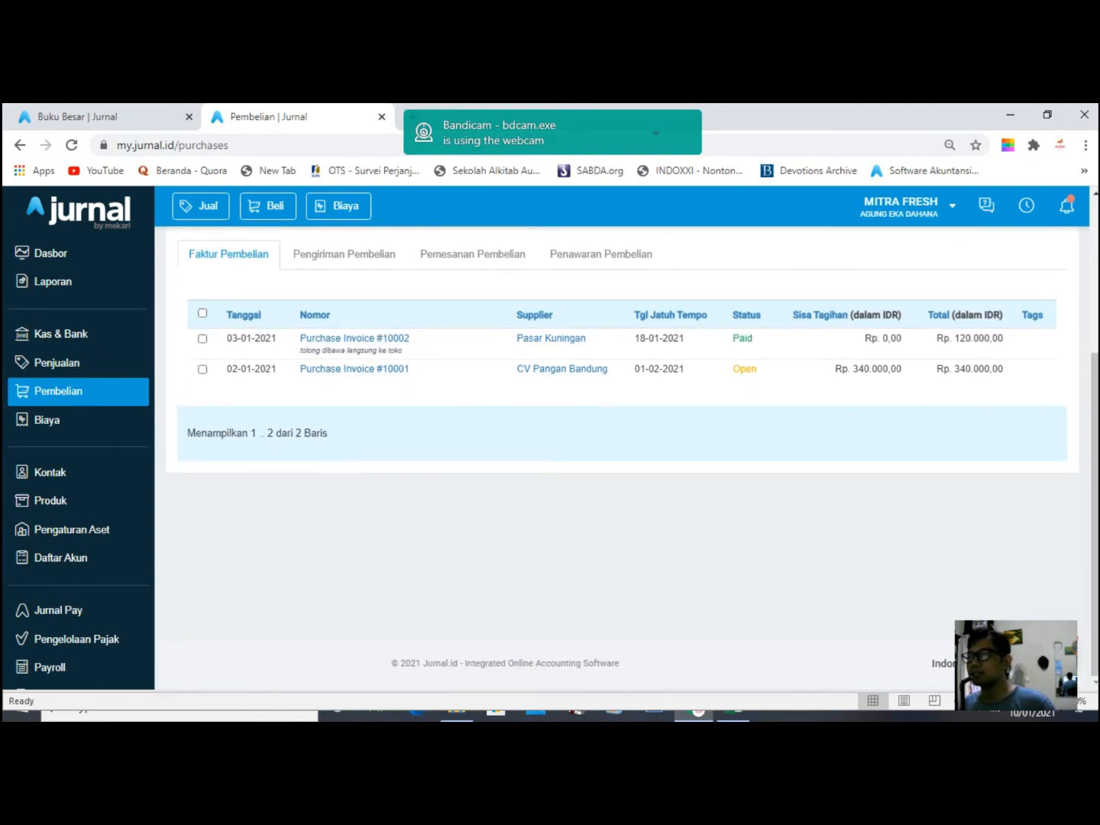